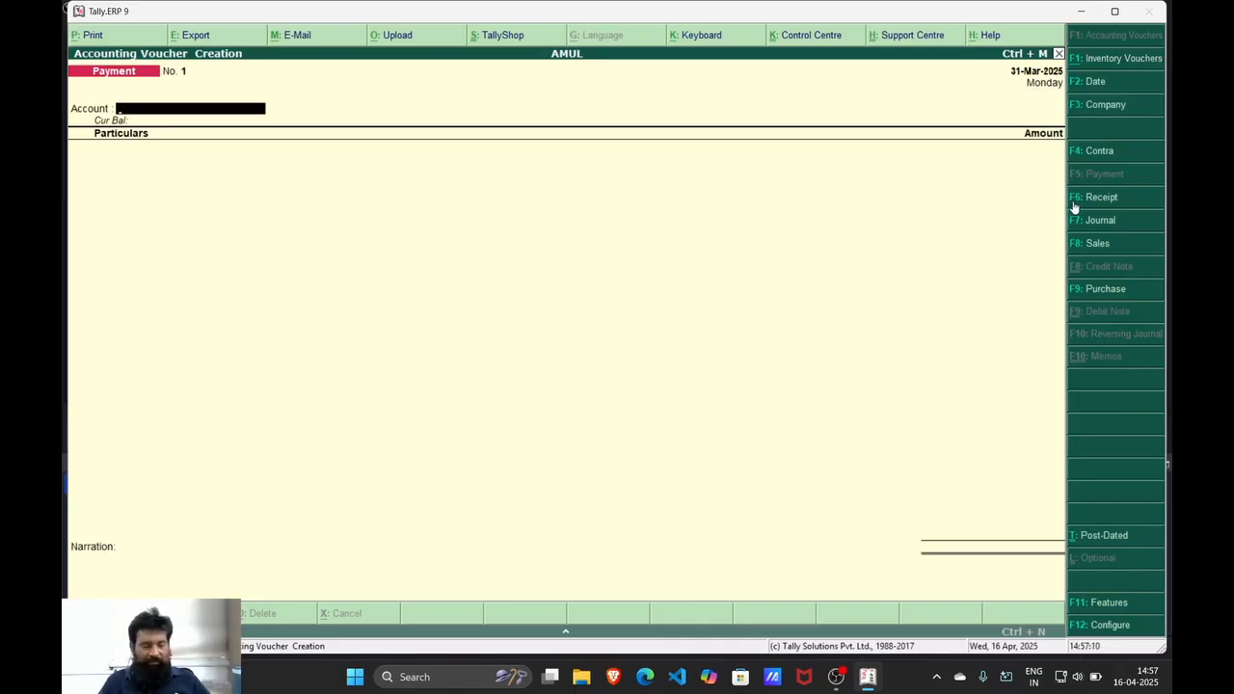
# Switch to a Receipt voucher and configure single entry mode for payment/receipt/contra vouchers to No
pyautogui.click(1099, 198)
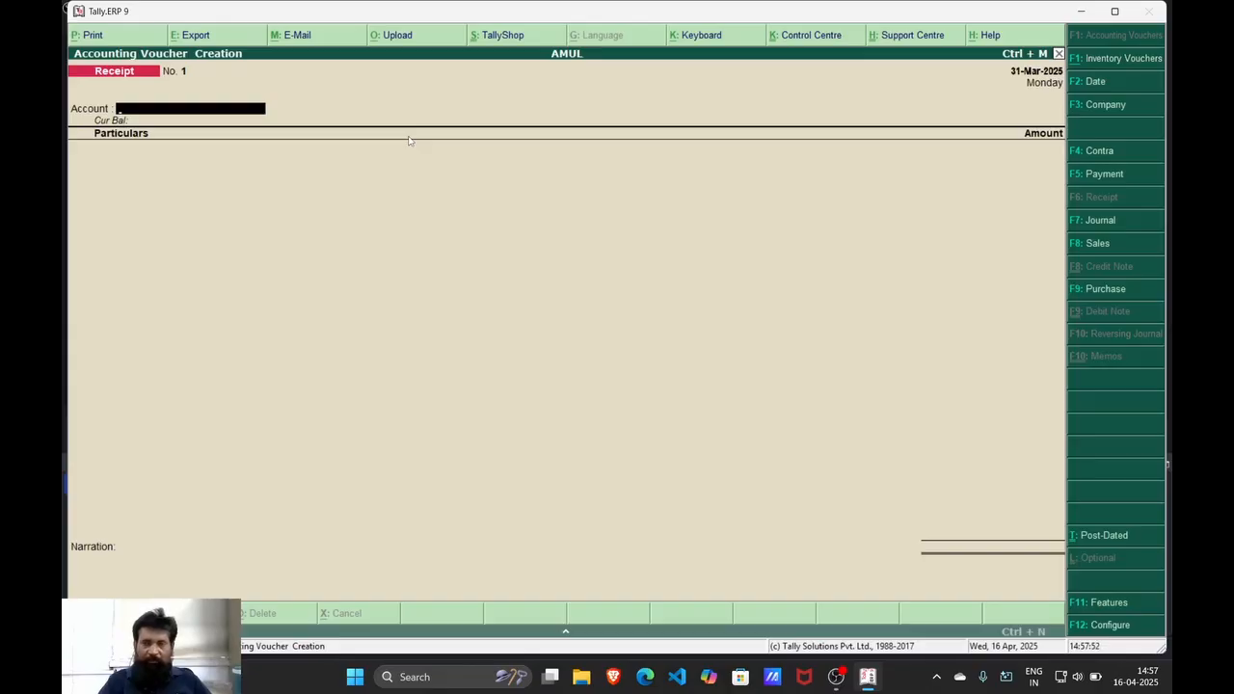
pyautogui.press('F12')
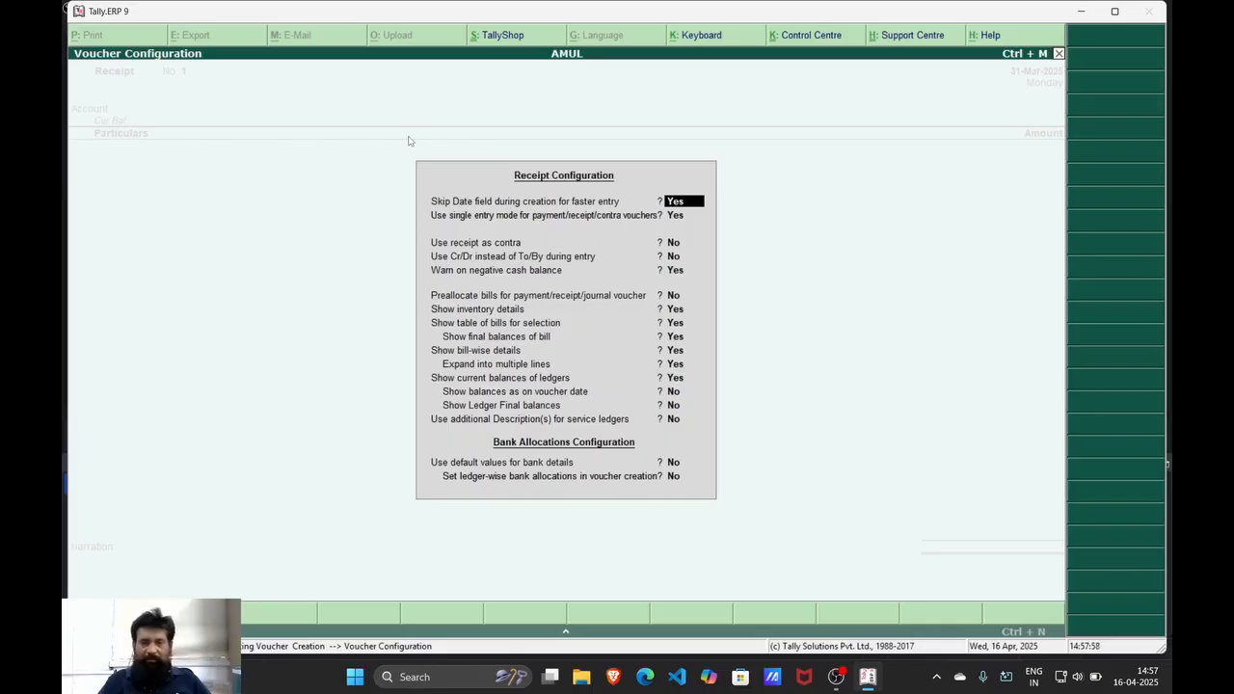
pyautogui.press('Return')
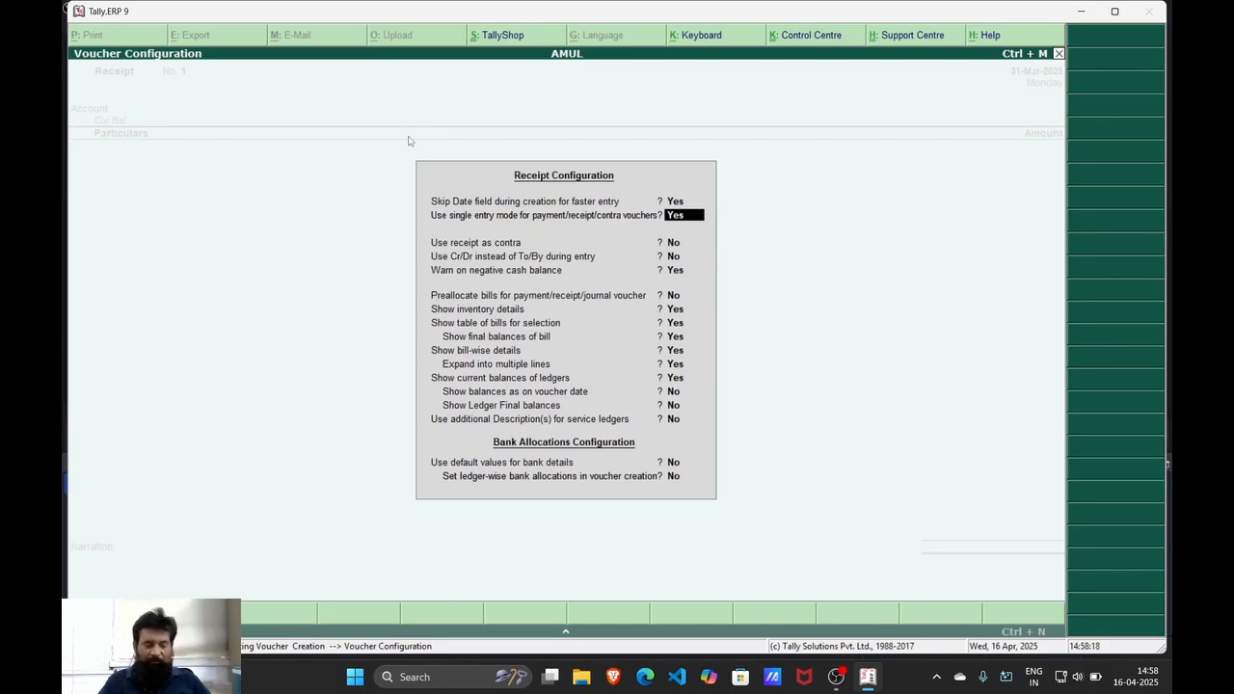
pyautogui.write('N')
pyautogui.press('Return')
pyautogui.press('Return')
pyautogui.press('Return')
pyautogui.press('Return')
pyautogui.press('Return')
pyautogui.press('Return')
pyautogui.press('Return')
pyautogui.press('Return')
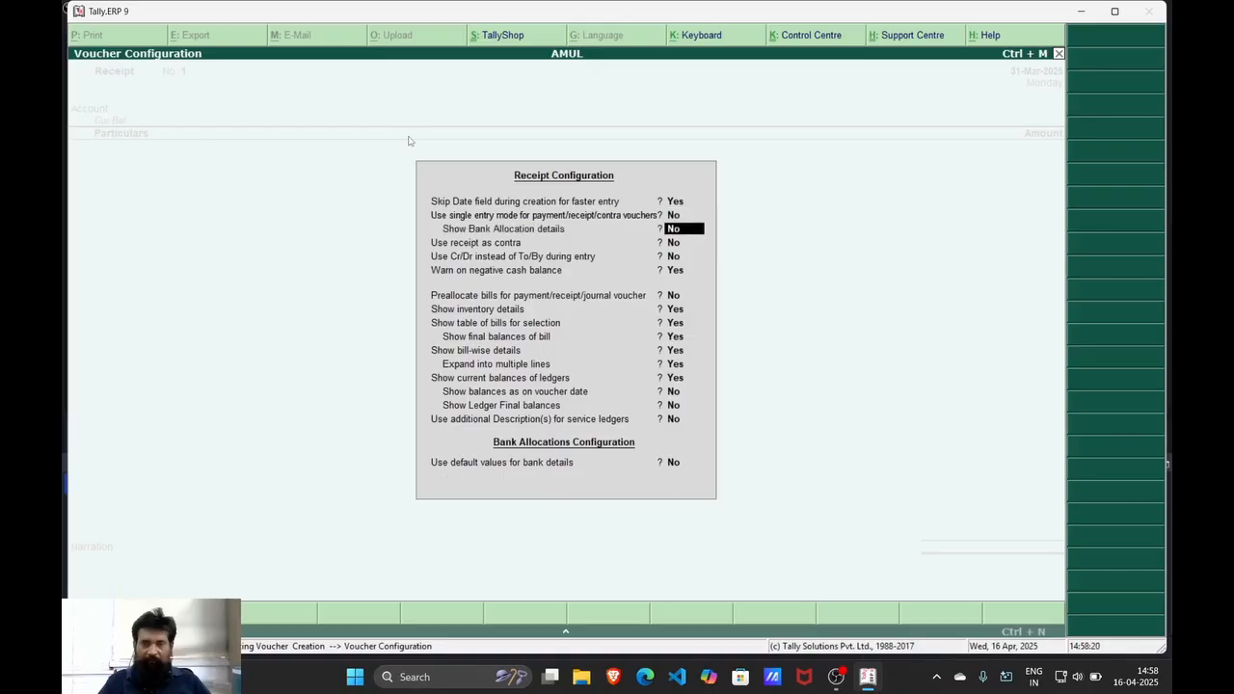
pyautogui.press('Return')
pyautogui.press('Return')
pyautogui.press('Return')
pyautogui.press('Return')
pyautogui.press('Return')
pyautogui.press('Return')
pyautogui.press('Return')
pyautogui.press('Return')
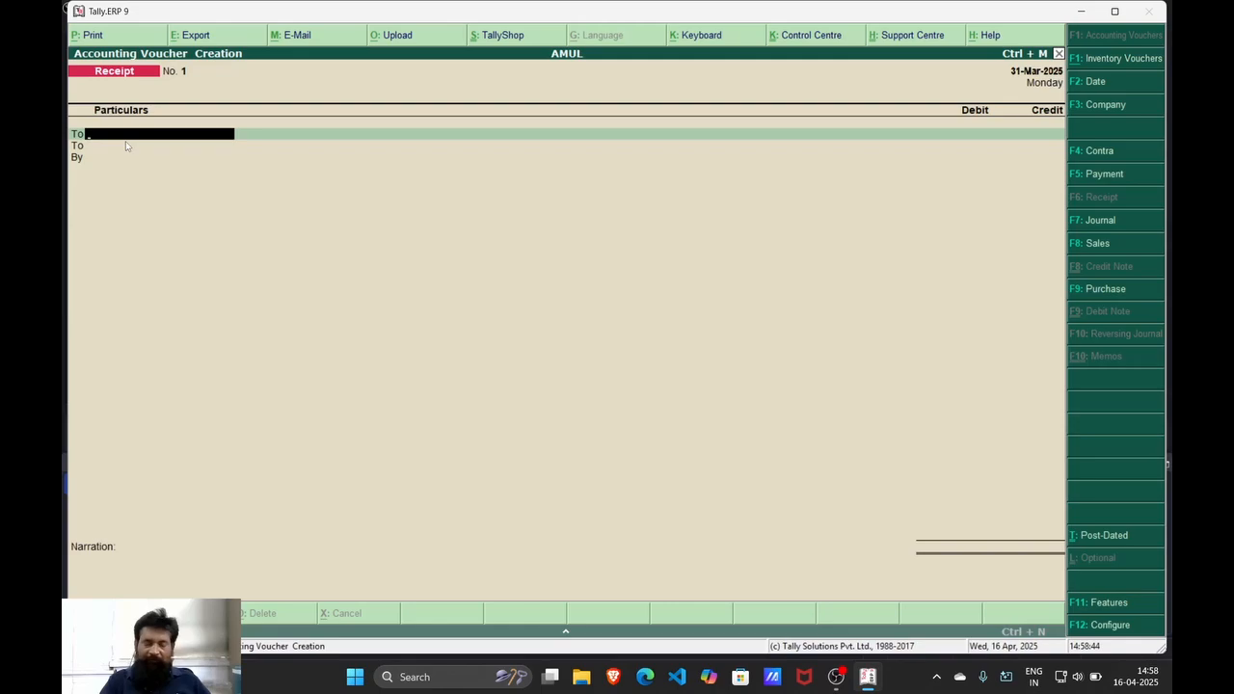
# Set the receipt configuration to use Cr/Dr instead of To/By during entry
pyautogui.press('F12')
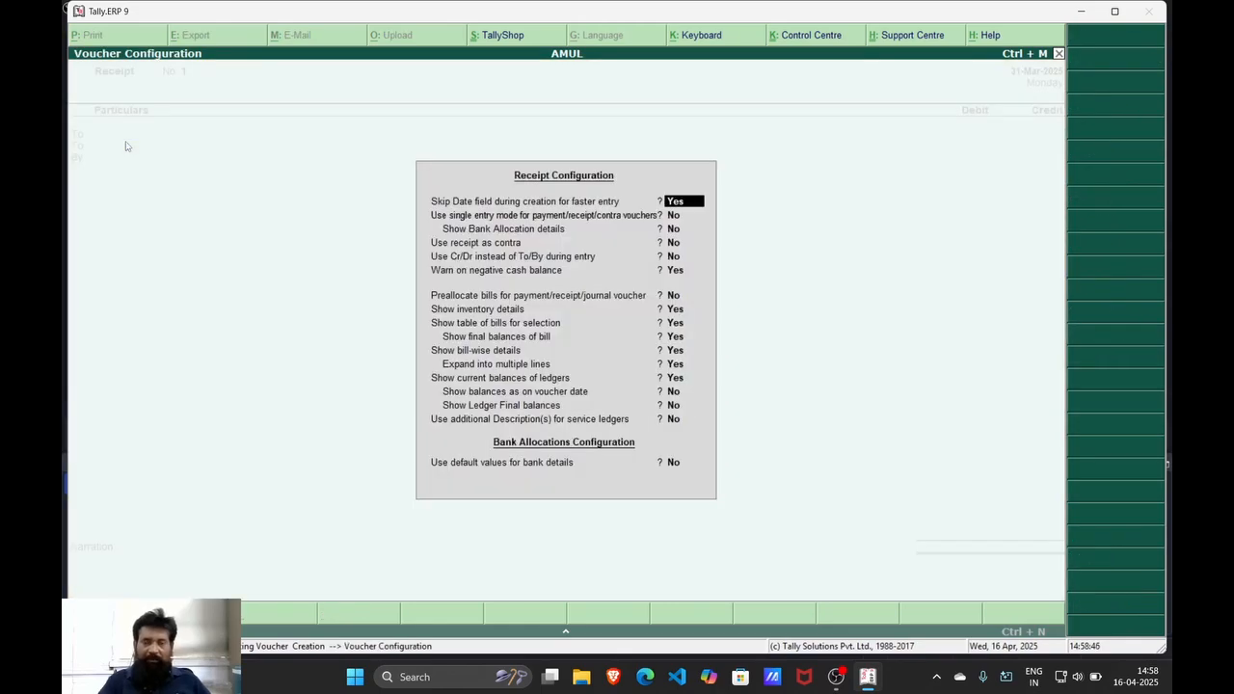
pyautogui.press('Return')
pyautogui.press('Return')
pyautogui.press('Return')
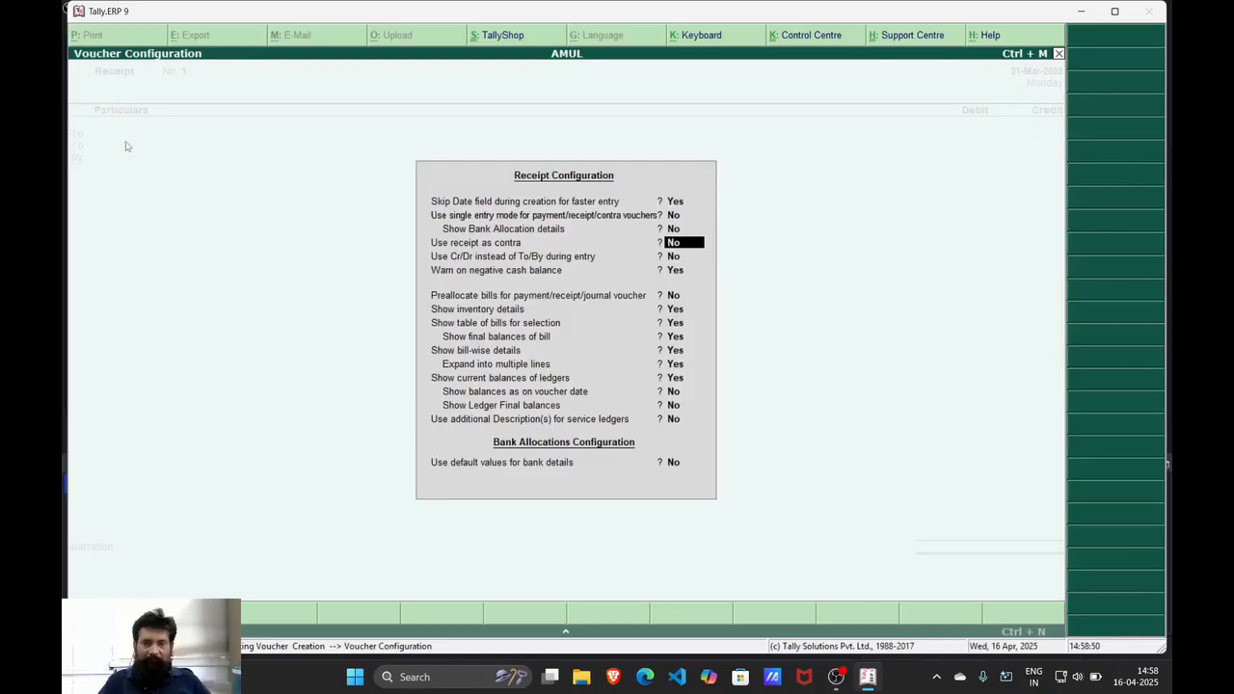
pyautogui.press('Return')
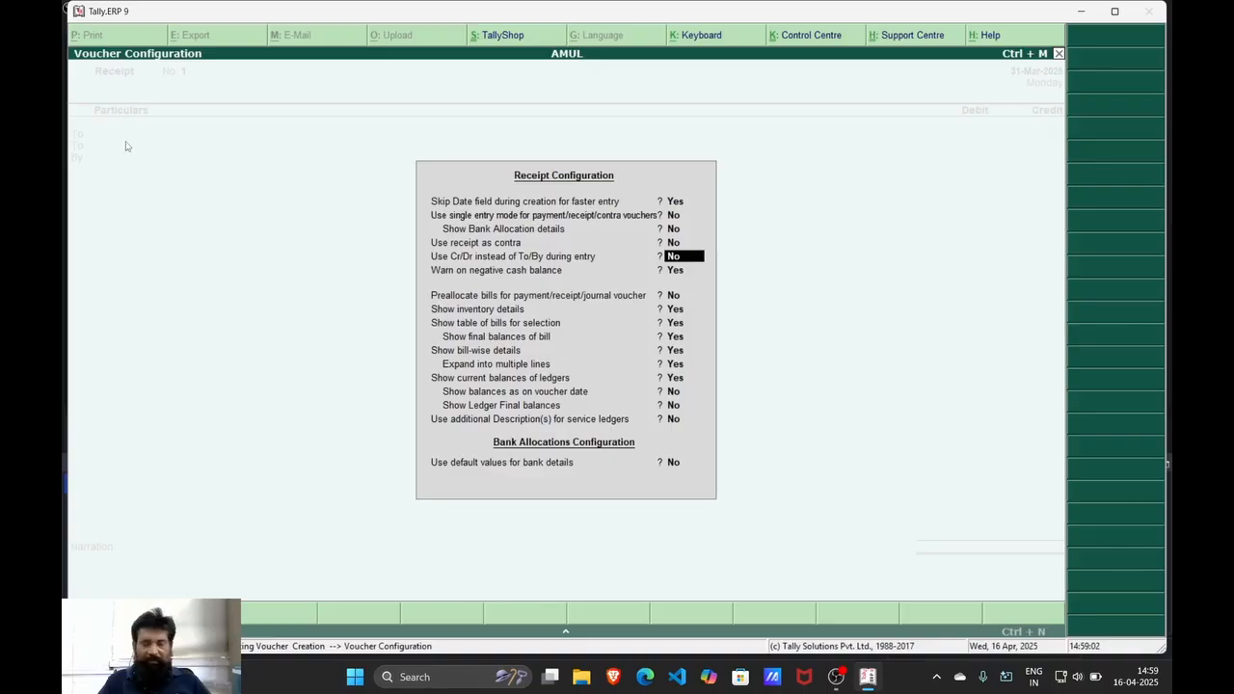
pyautogui.write('y')
pyautogui.press('Return')
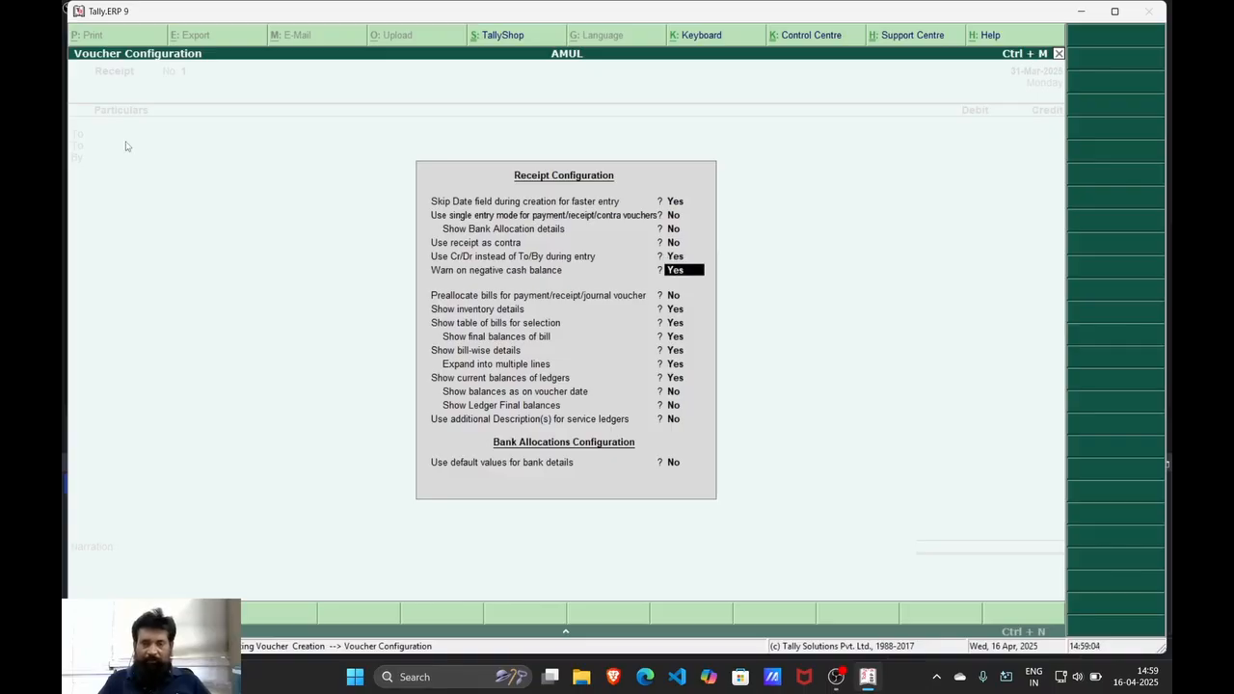
pyautogui.press('Return')
pyautogui.press('Return')
pyautogui.press('Return')
pyautogui.press('Return')
pyautogui.press('Return')
pyautogui.press('Return')
pyautogui.press('Return')
pyautogui.press('Return')
pyautogui.press('Return')
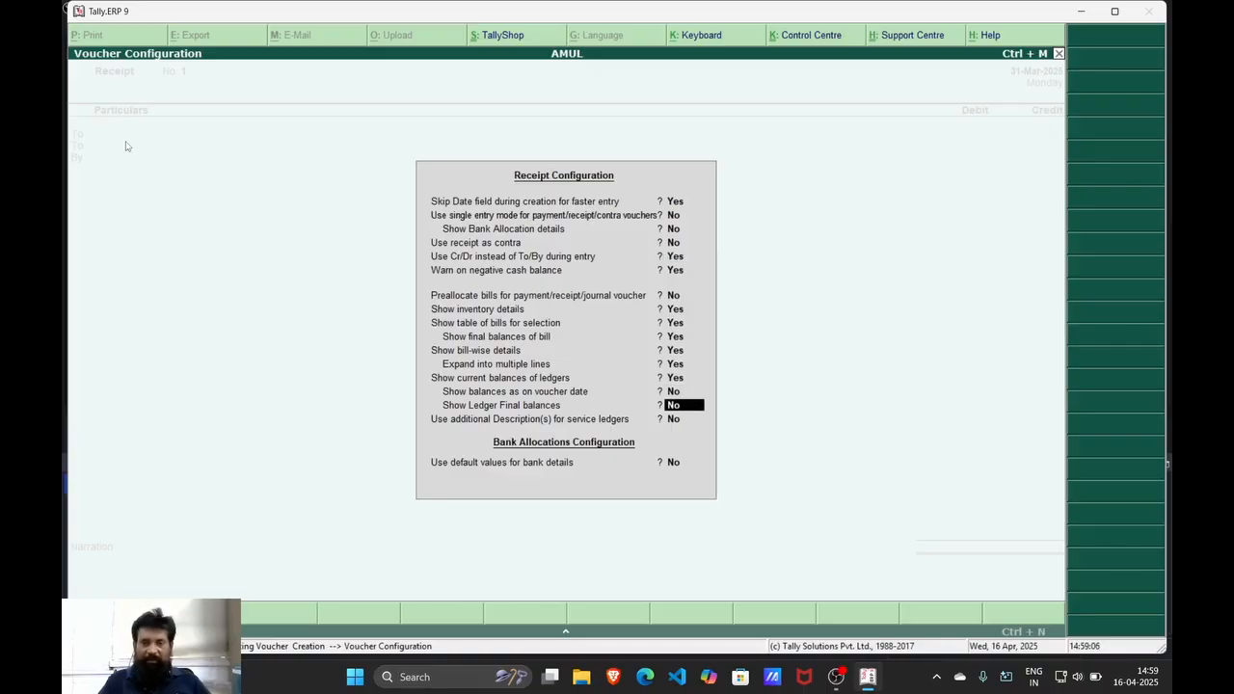
pyautogui.press('Return')
pyautogui.press('Return')
pyautogui.press('Return')
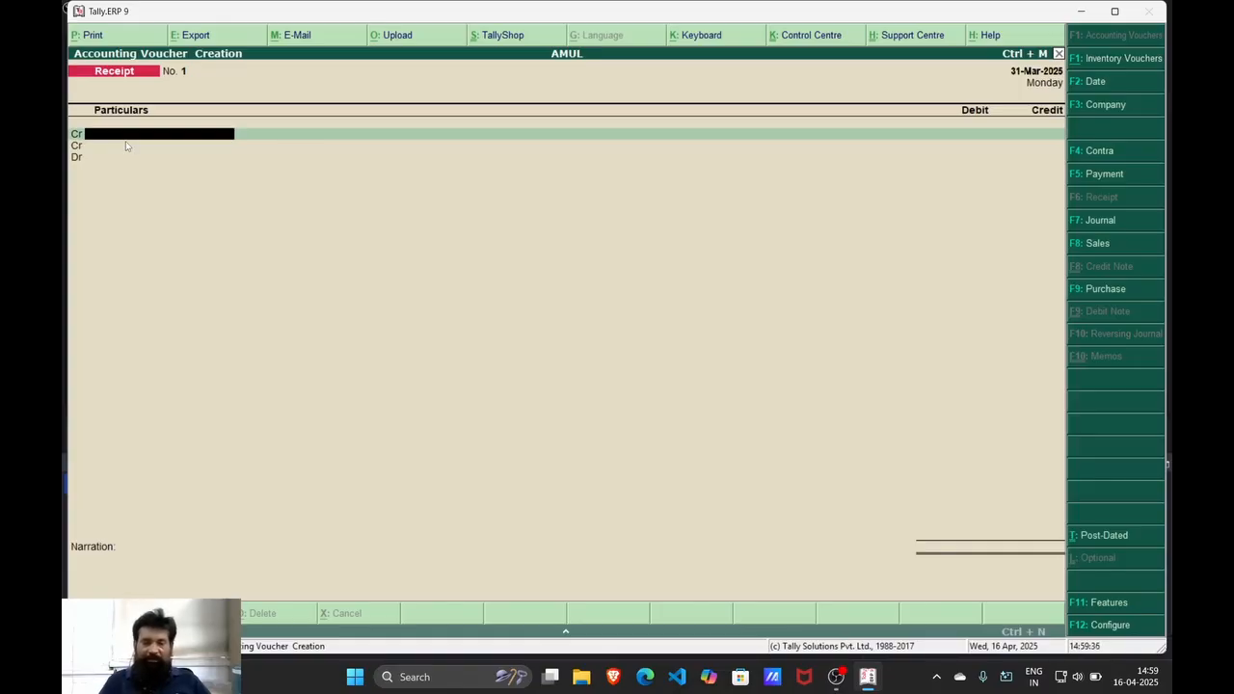
# Open Notepad and delete the existing credit and debit notes
pyautogui.click(439, 680)
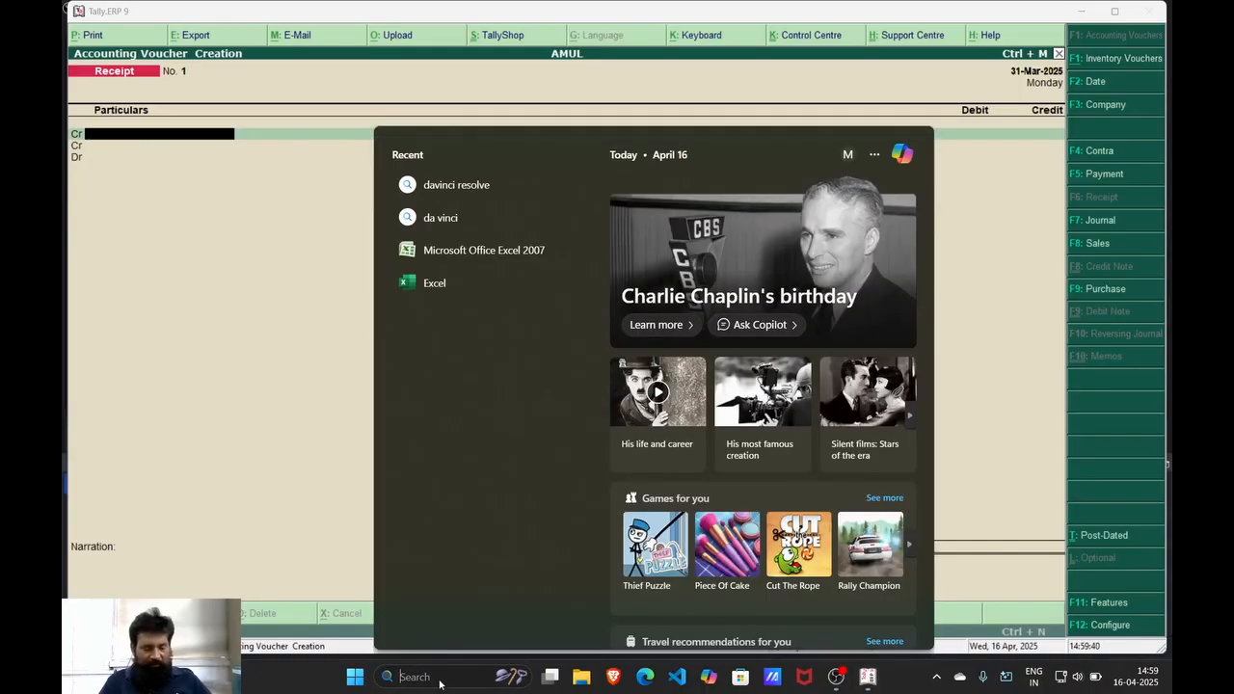
pyautogui.write('Notepad')
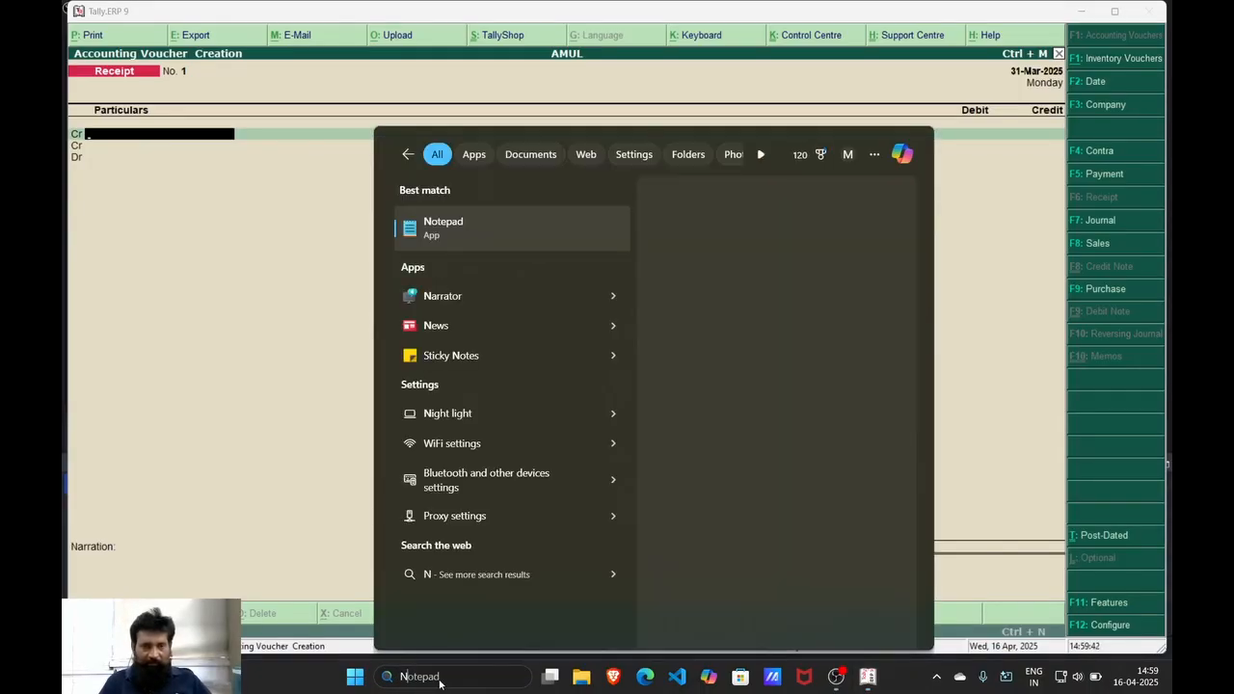
pyautogui.click(491, 234)
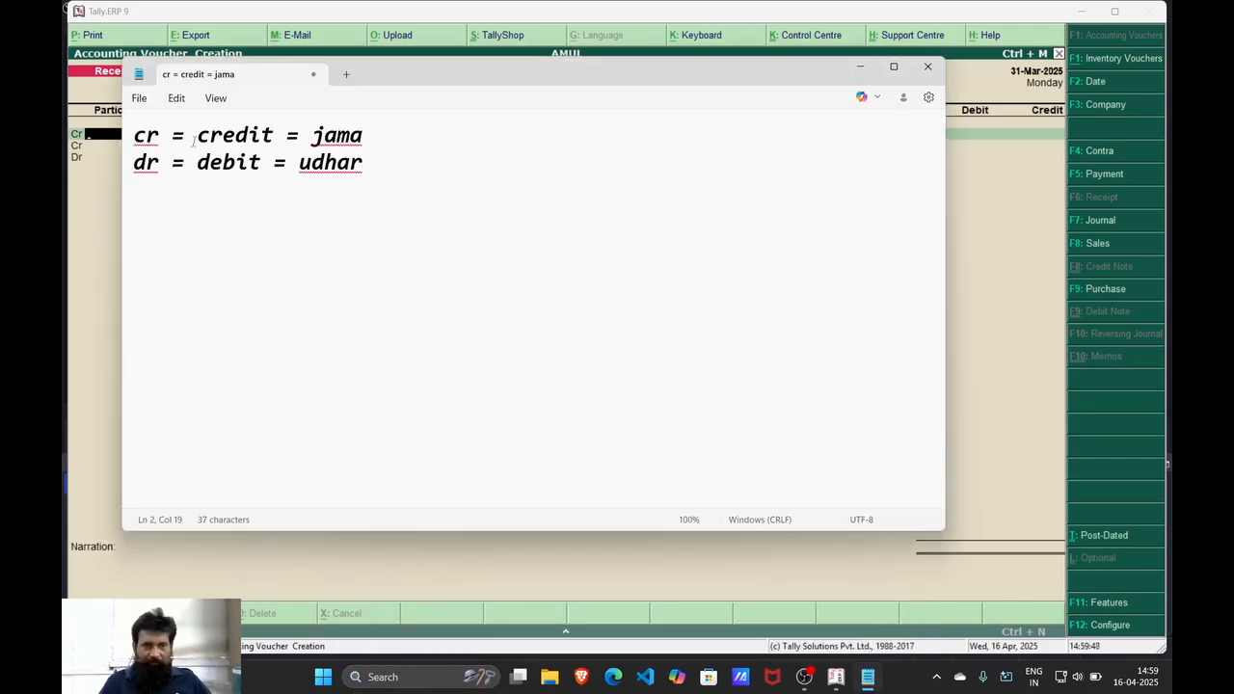
pyautogui.moveTo(136, 129); pyautogui.dragTo(344, 179)
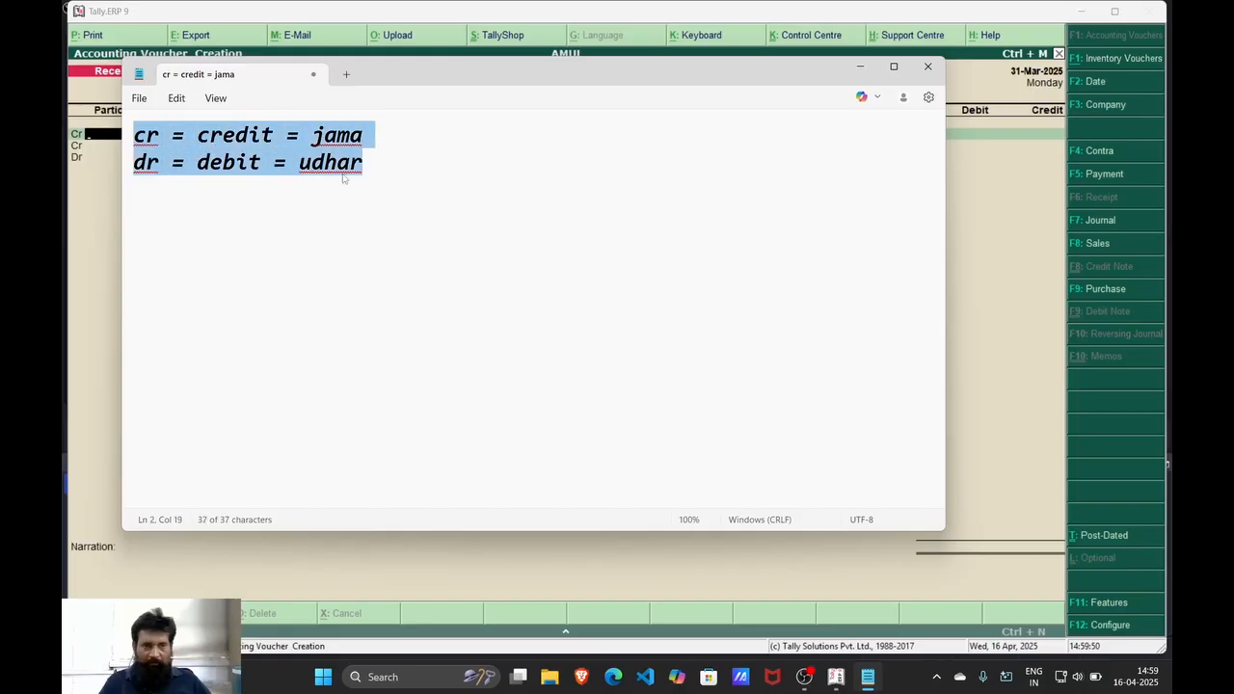
pyautogui.press('BackSpace')
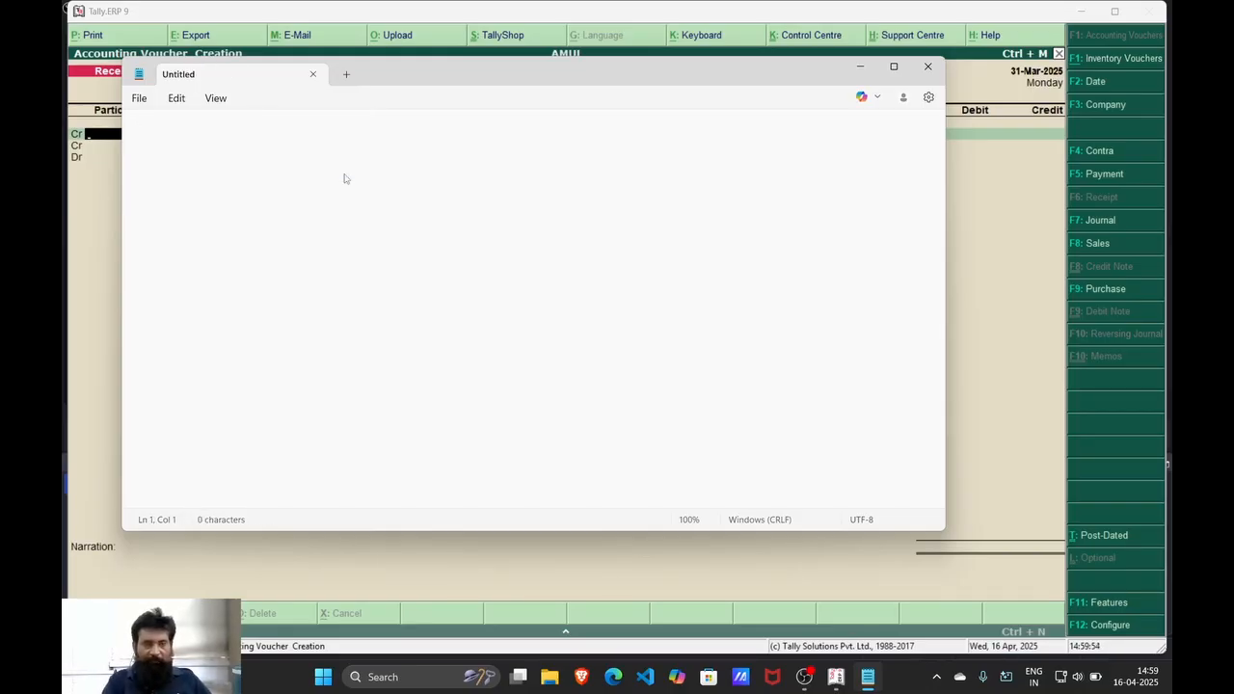
# Write the sample transaction in the note: goods sold to the named customer for RS 10000 BY CASH
pyautogui.write('SOLD GOO')
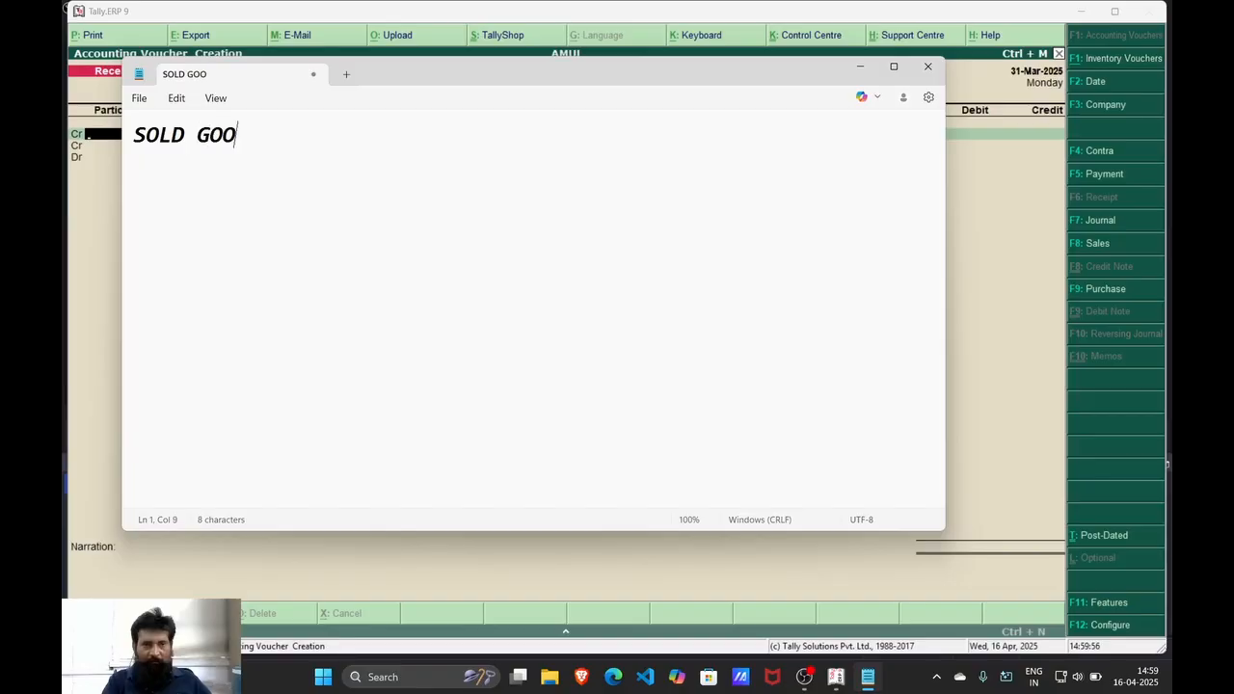
pyautogui.write('DS TO VISH')
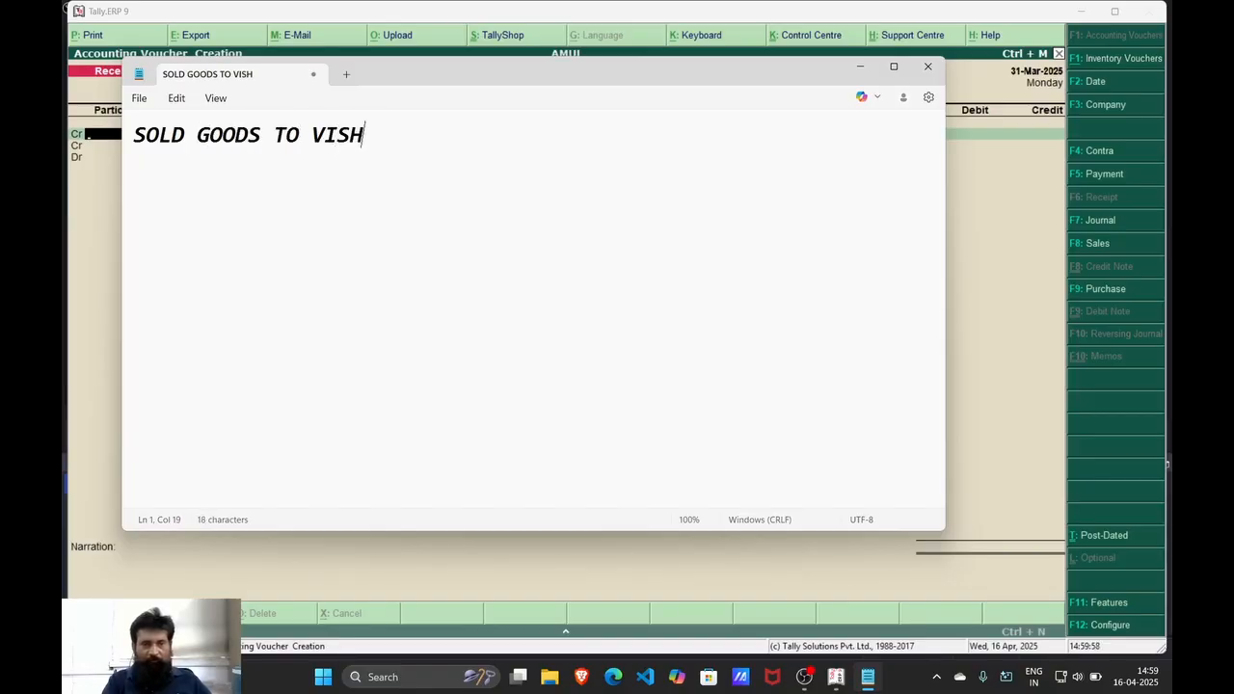
pyautogui.write('ALBHAI R')
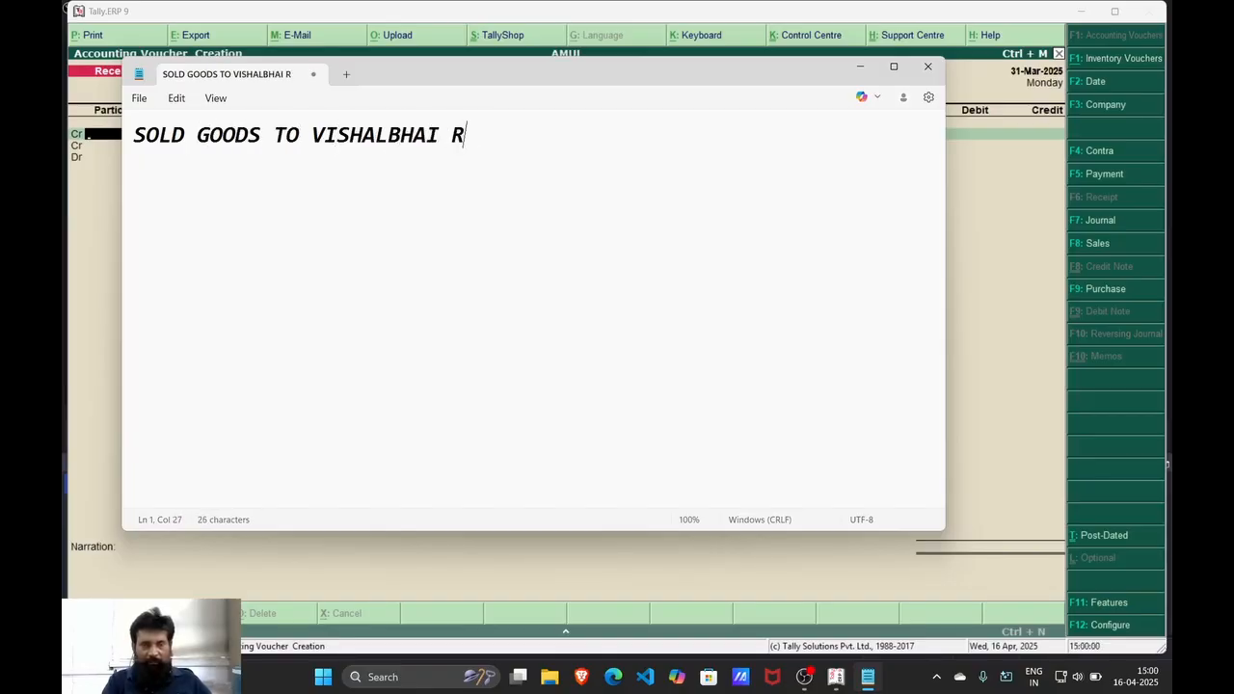
pyautogui.write('S 10000')
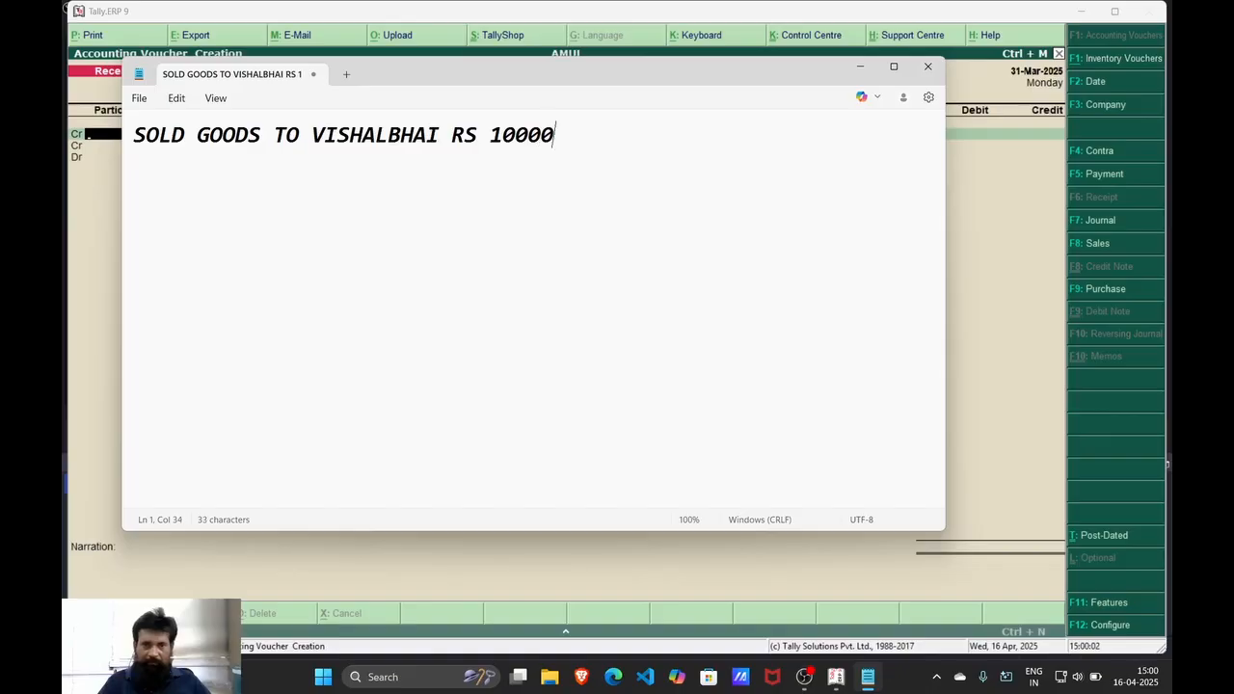
pyautogui.write(' BY CASH')
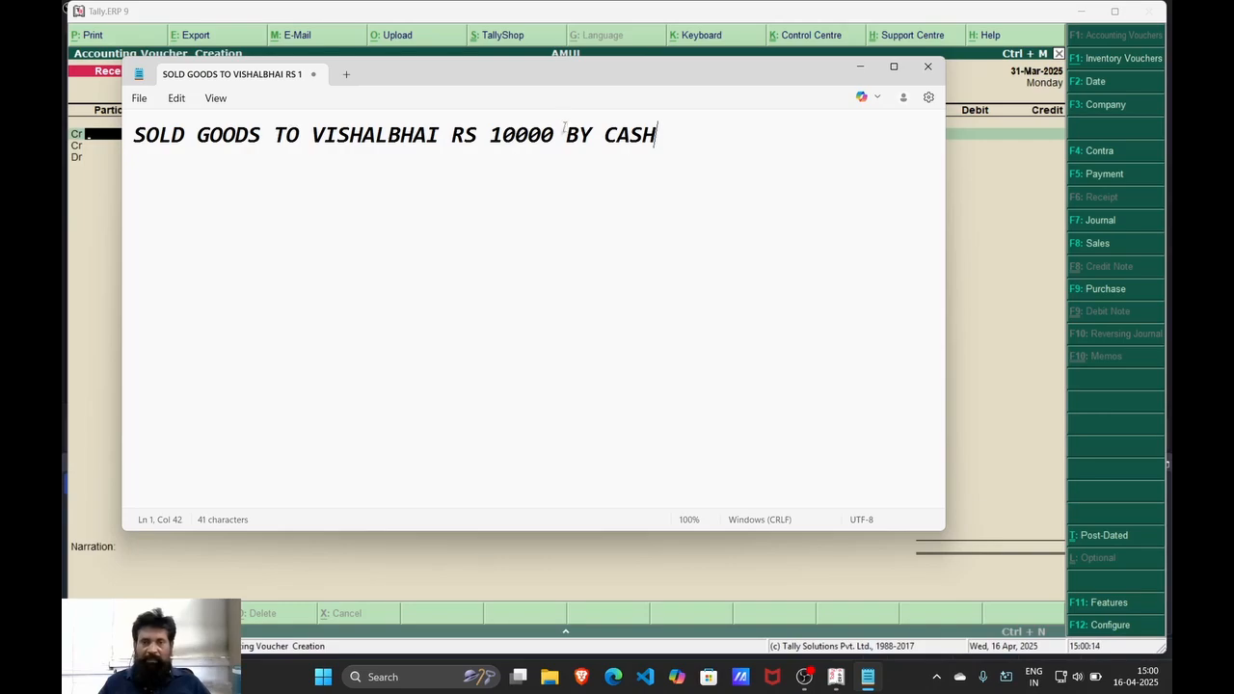
pyautogui.moveTo(565, 135); pyautogui.dragTo(618, 135)
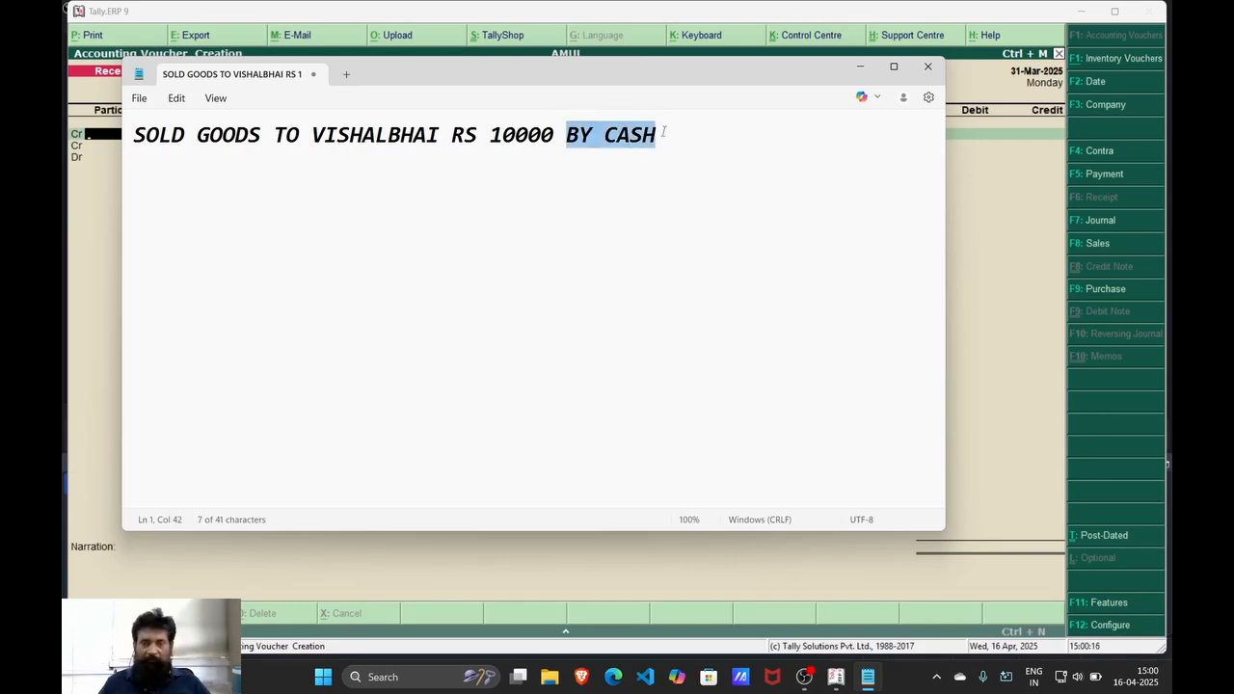
pyautogui.click(569, 138)
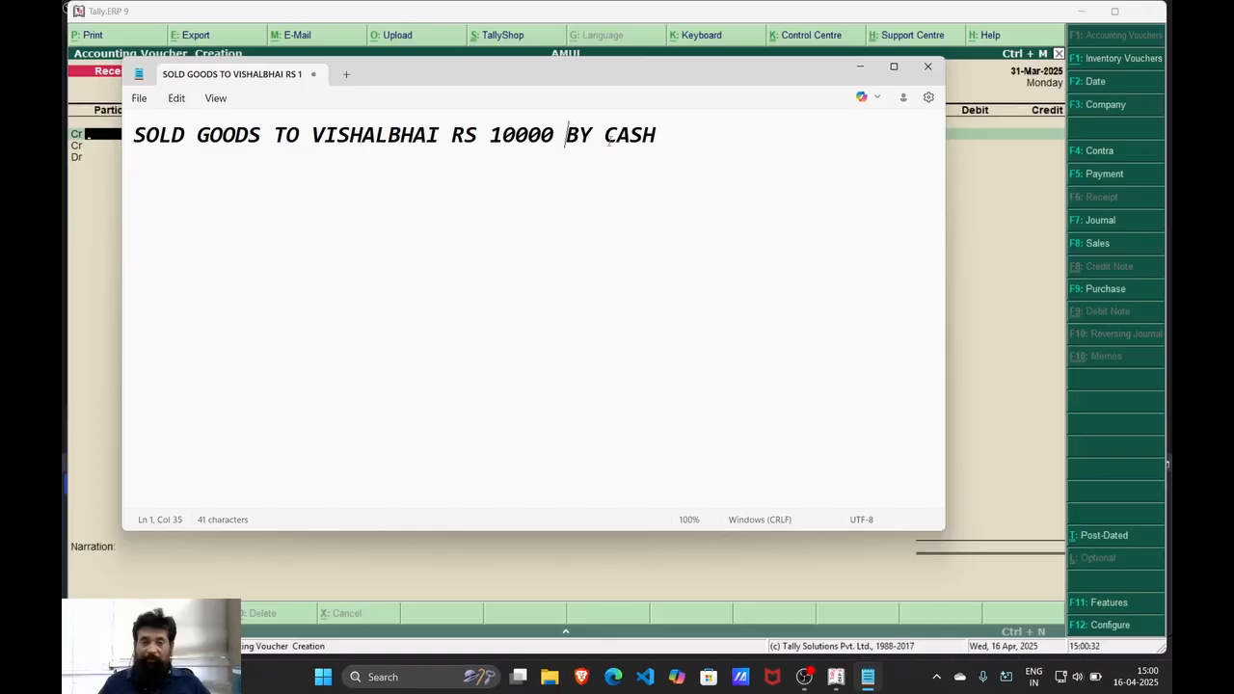
pyautogui.click(664, 136)
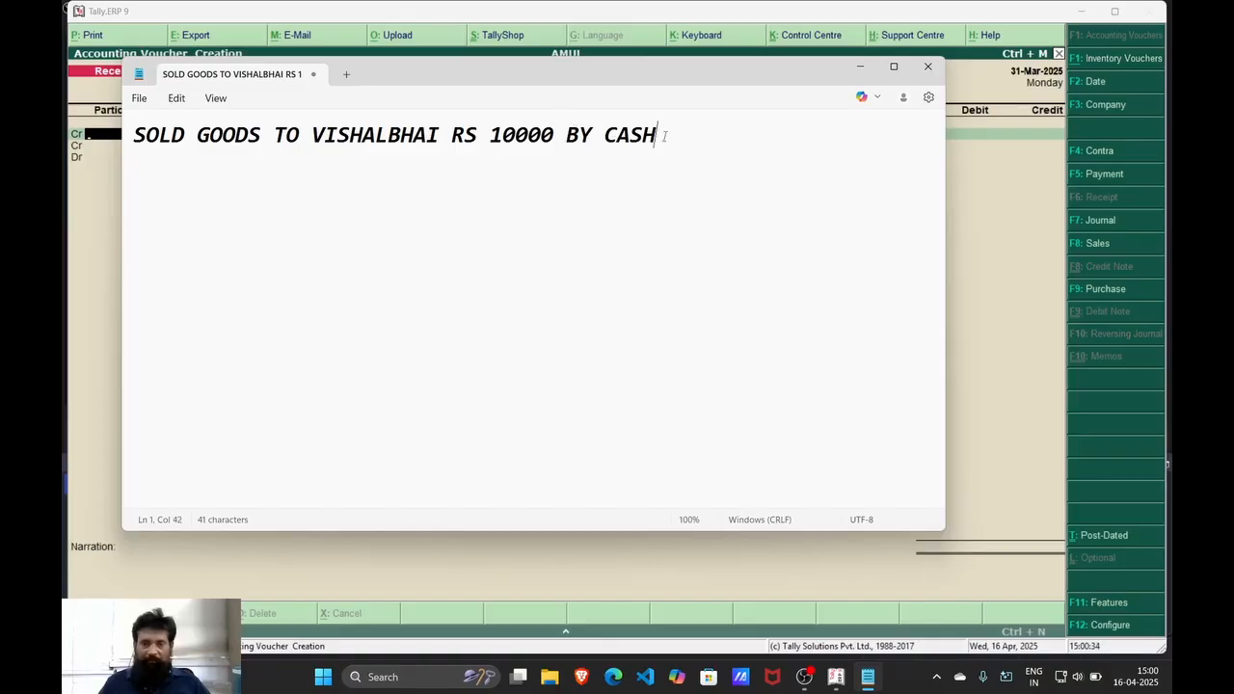
# Add the journal lines "CASH DR...10000" and "SALES CR...10000" below the transaction
pyautogui.press('Return')
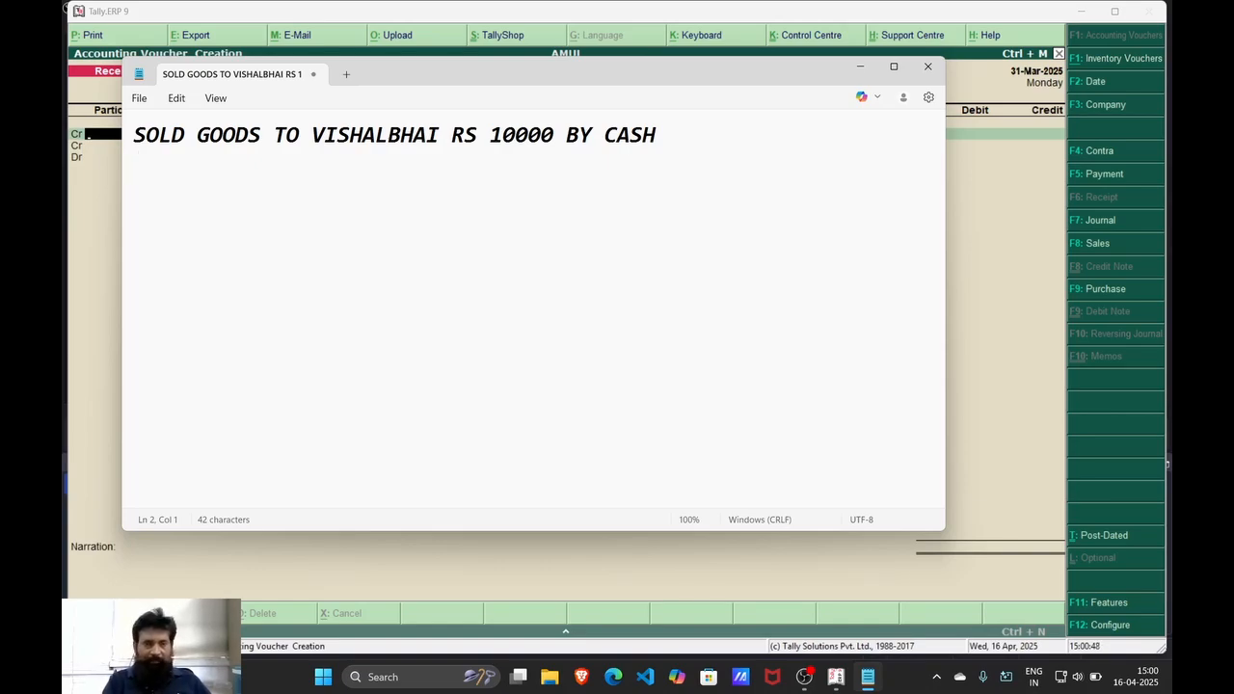
pyautogui.write('CASH DR')
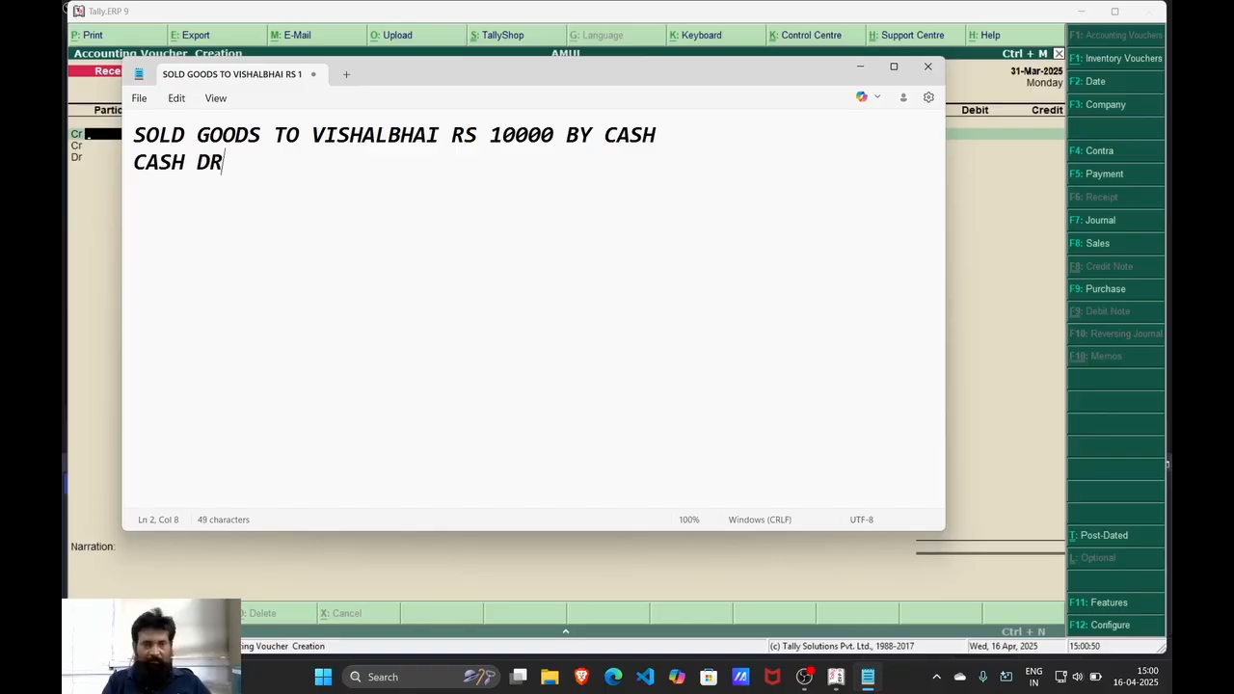
pyautogui.write('...')
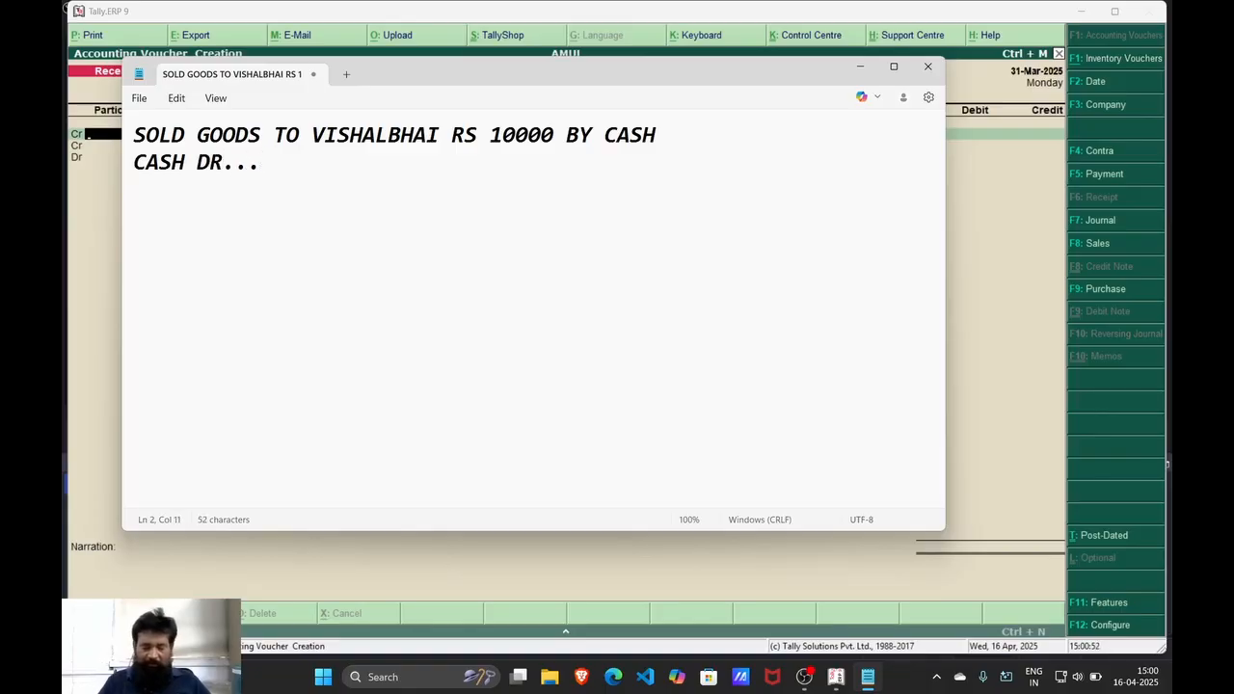
pyautogui.write('10000')
pyautogui.press('Return')
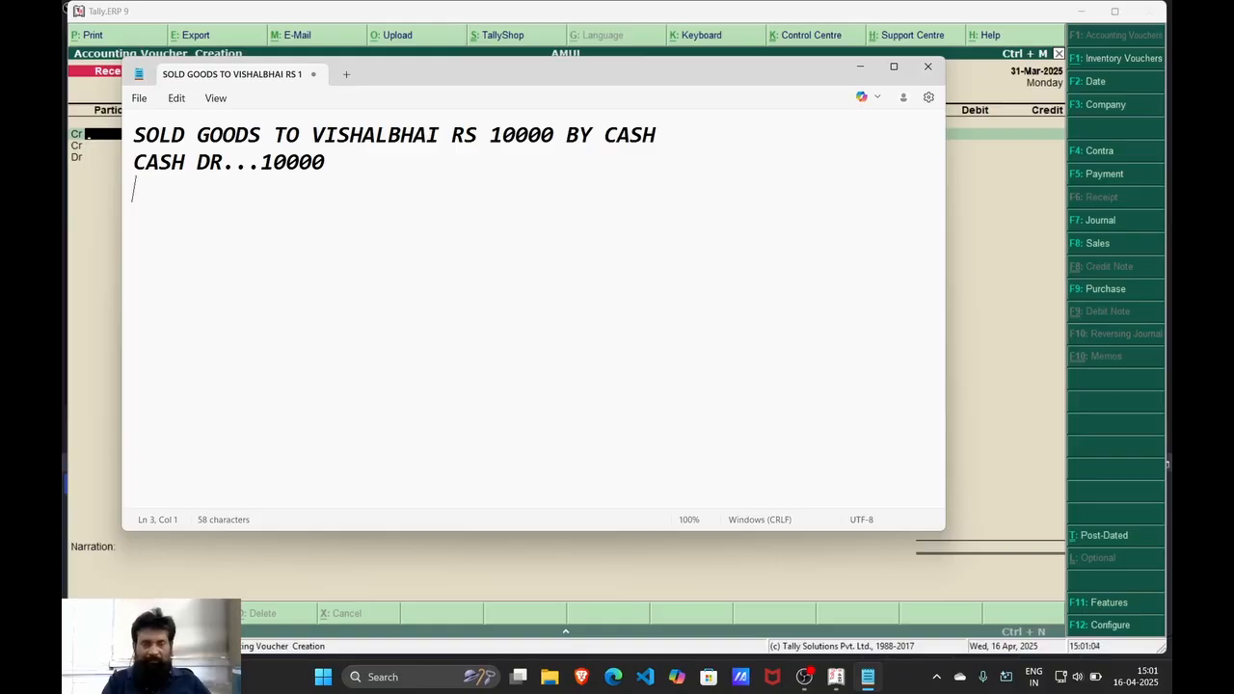
pyautogui.write('SALES ')
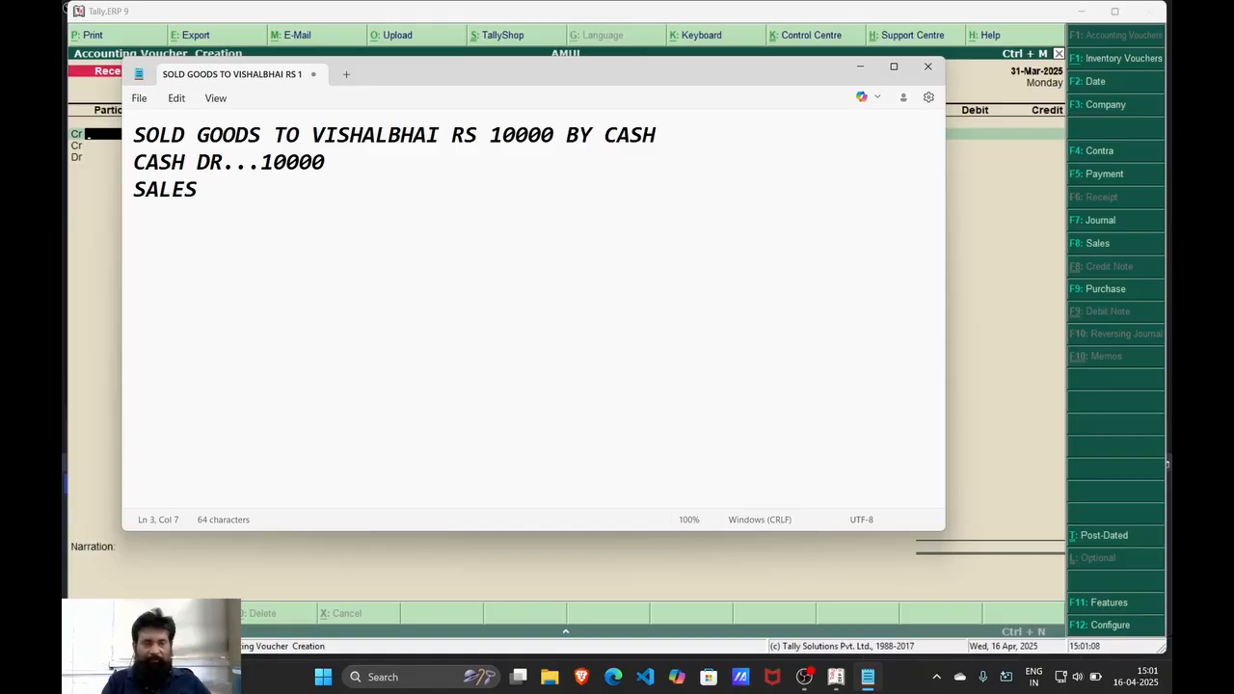
pyautogui.write('CR')
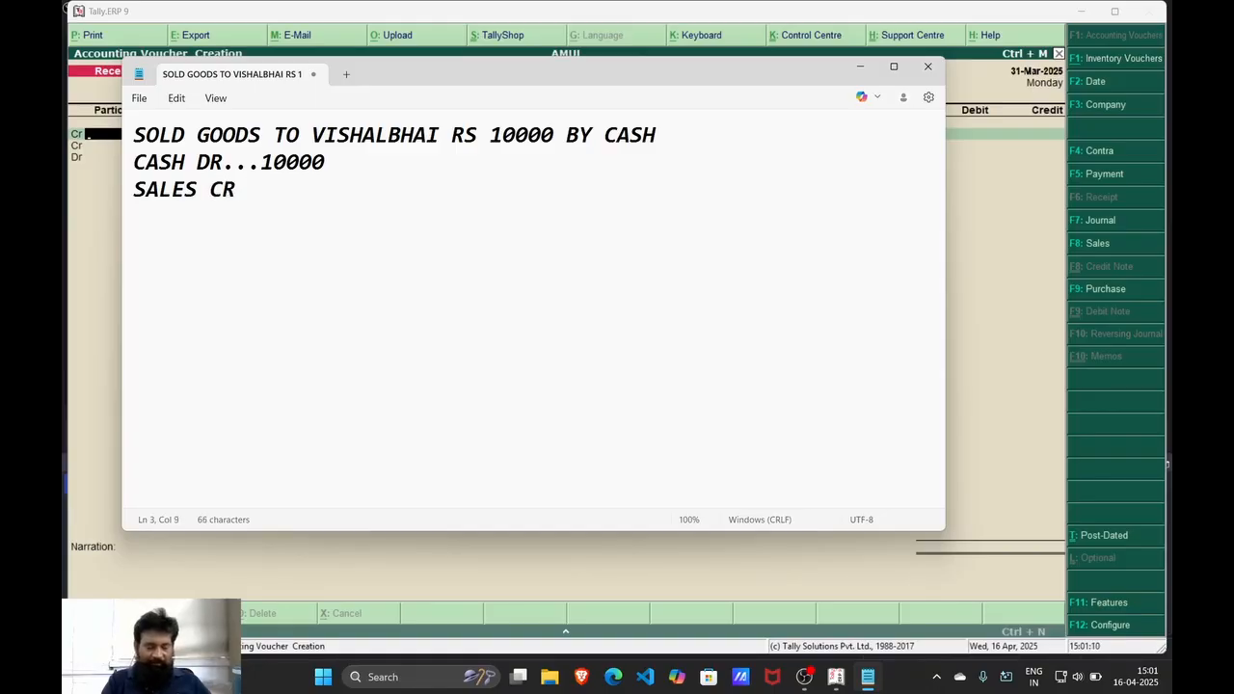
pyautogui.write('...10000')
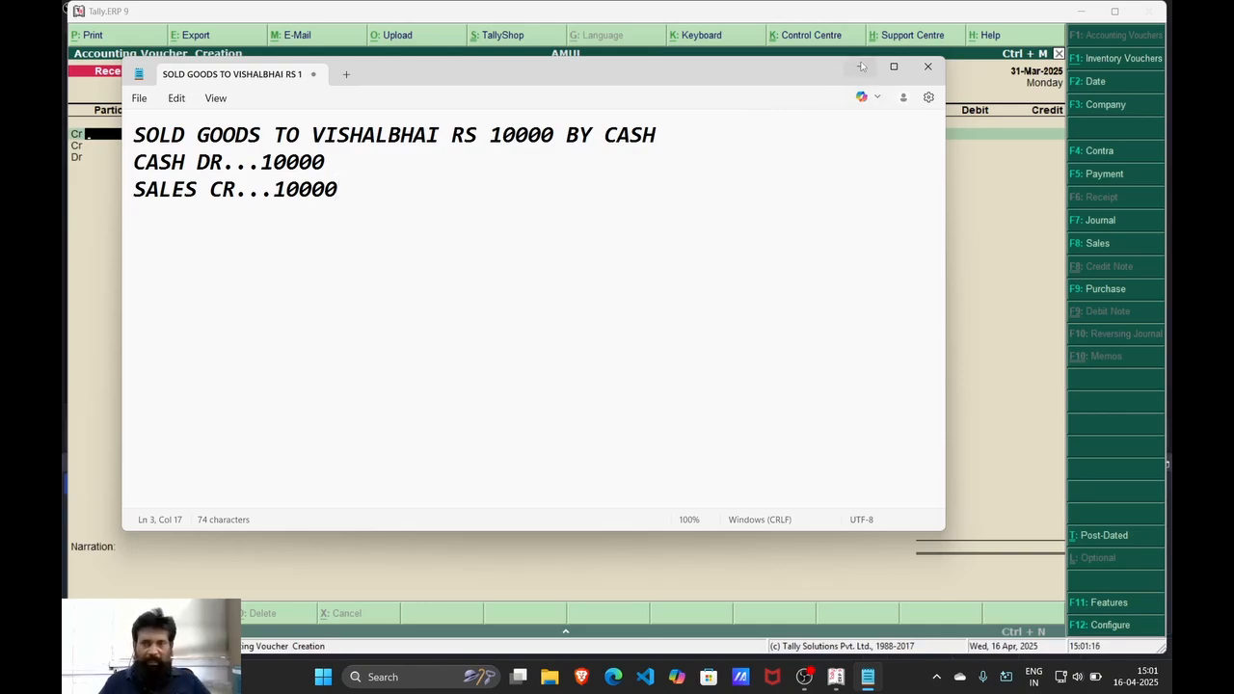
# Return to Tally and create a ledger named SALES under the Sales Accounts group from within the receipt voucher
pyautogui.click(859, 67)
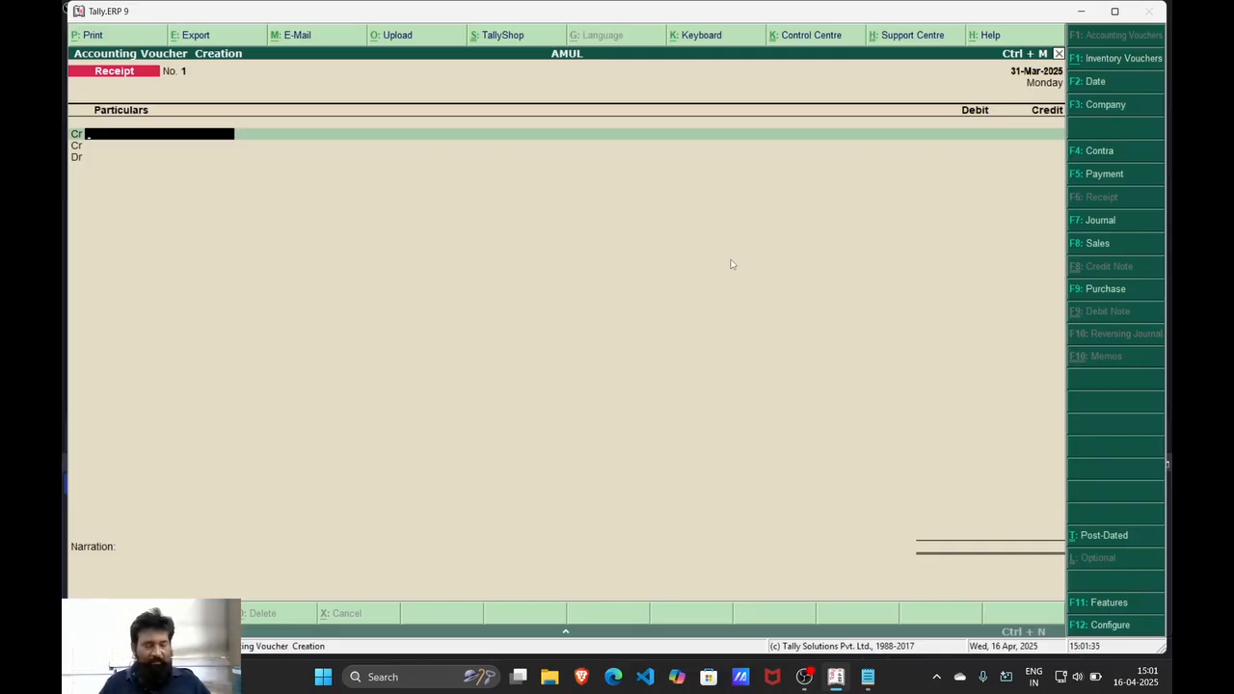
pyautogui.hotkey('alt', 'c')
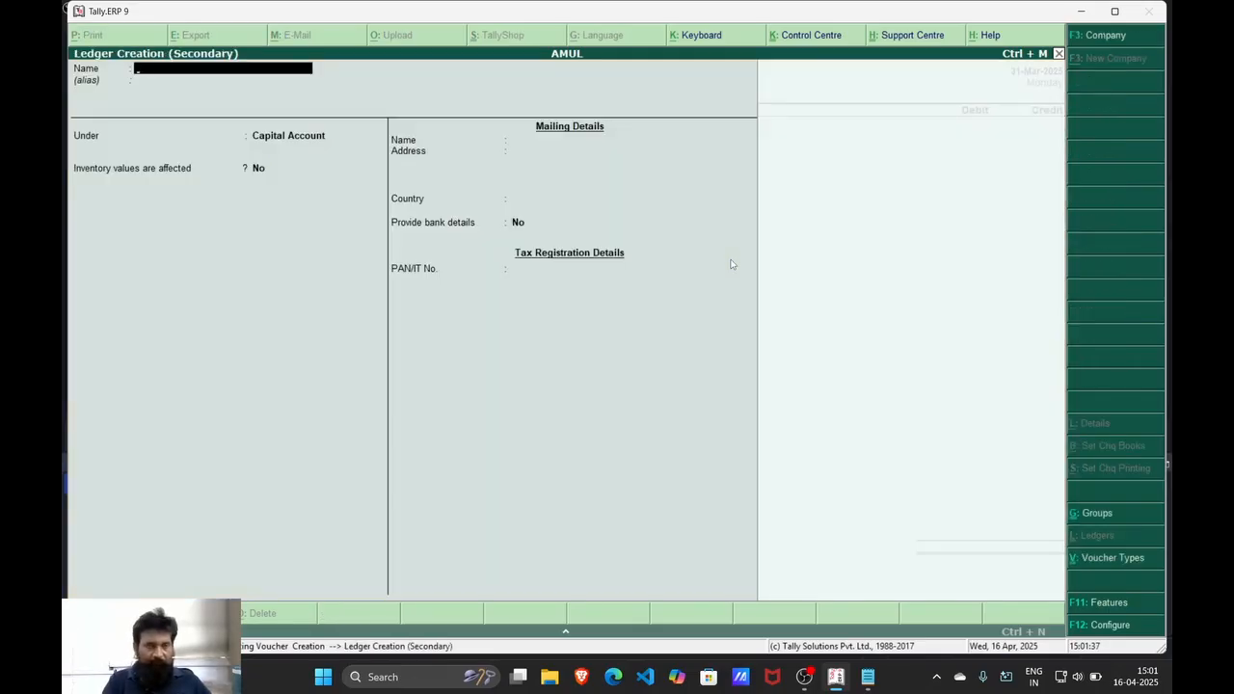
pyautogui.write('SALES')
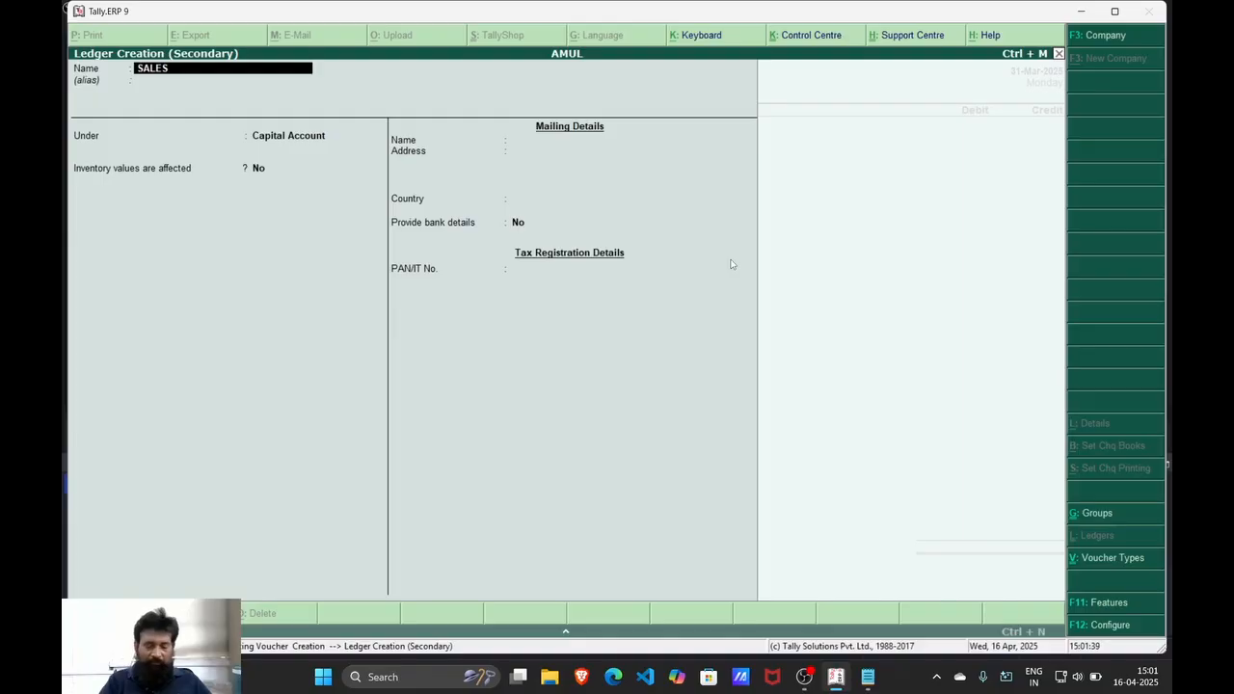
pyautogui.press('Return')
pyautogui.press('Return')
pyautogui.write('SA')
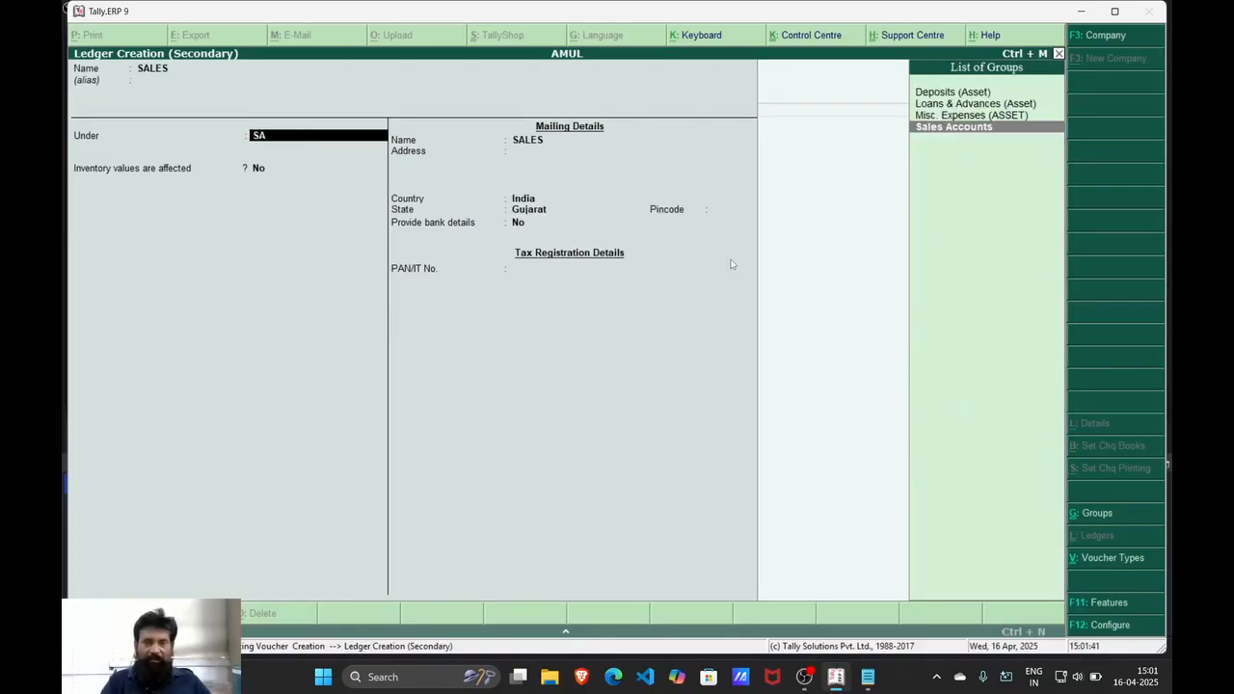
pyautogui.press('Return')
pyautogui.press('Return')
pyautogui.press('Return')
pyautogui.press('Return')
pyautogui.press('Return')
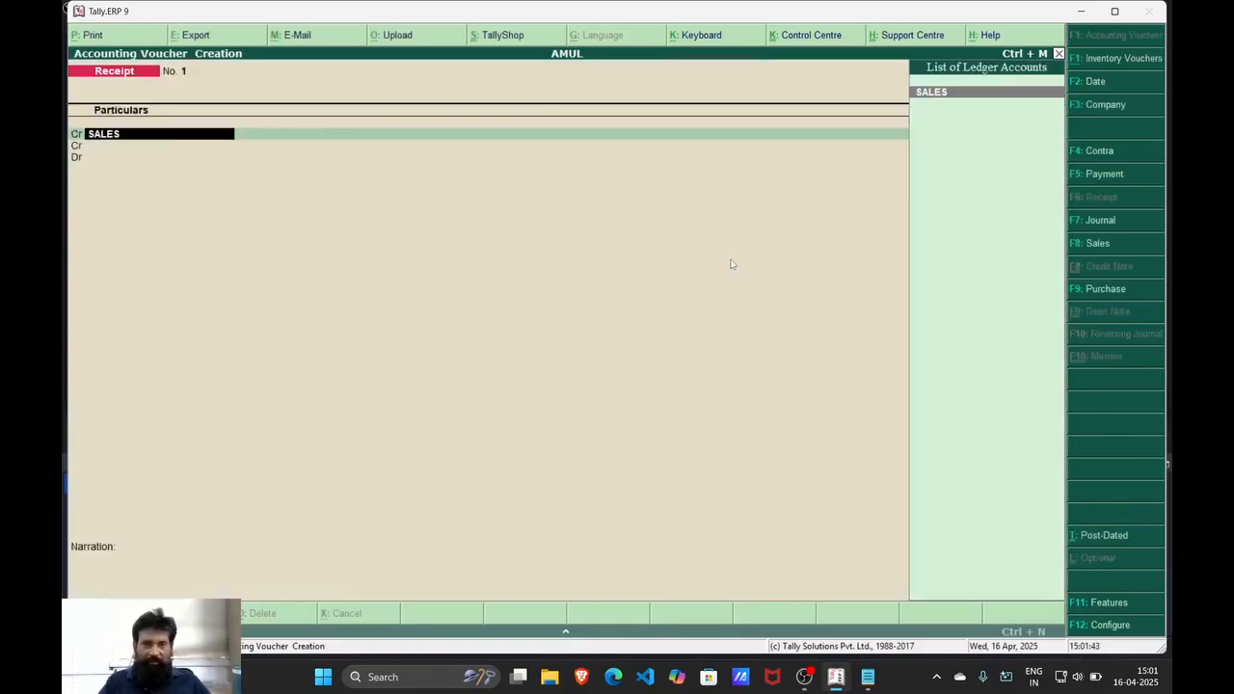
# Enter the receipt with SALES credited 10000 and Cash debited 10,000, skipping the inventory allocations
pyautogui.press('Escape')
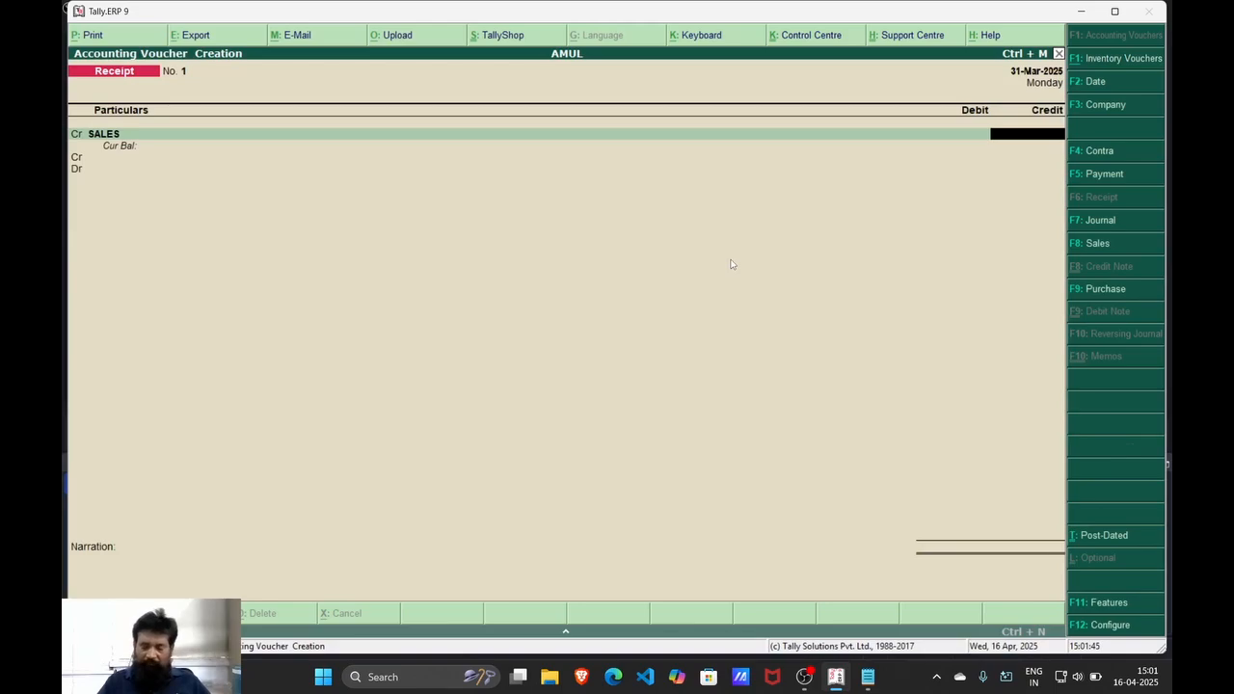
pyautogui.write('10000')
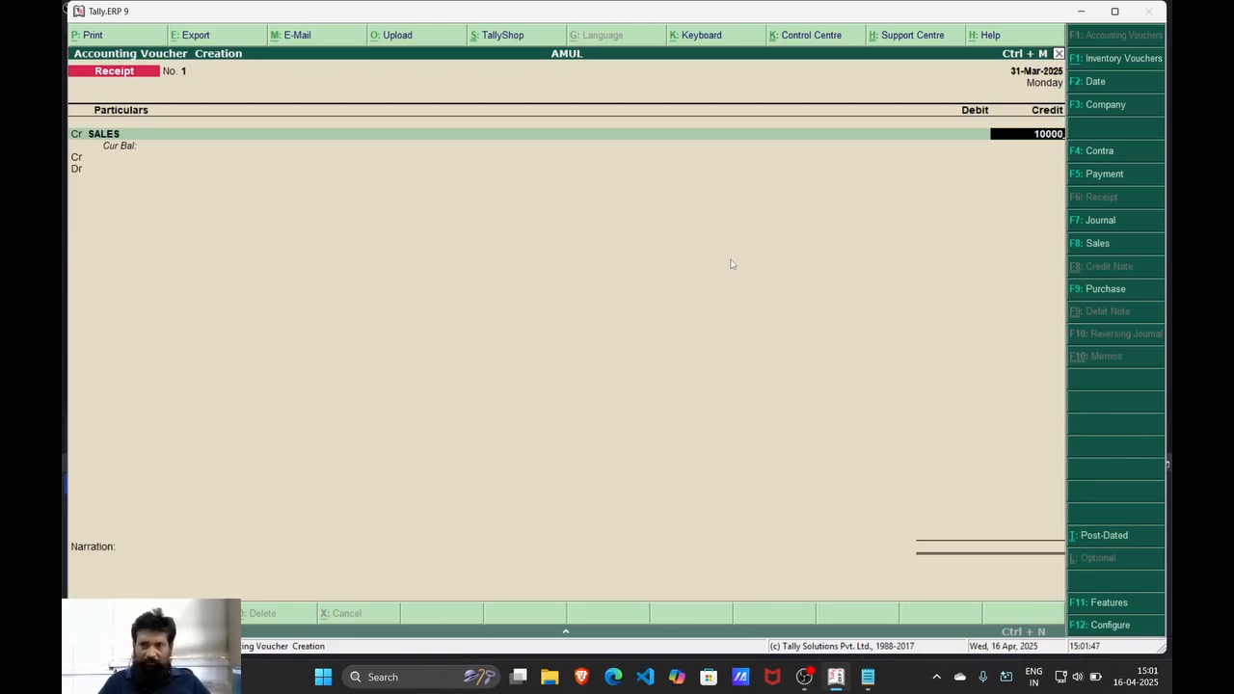
pyautogui.press('Return')
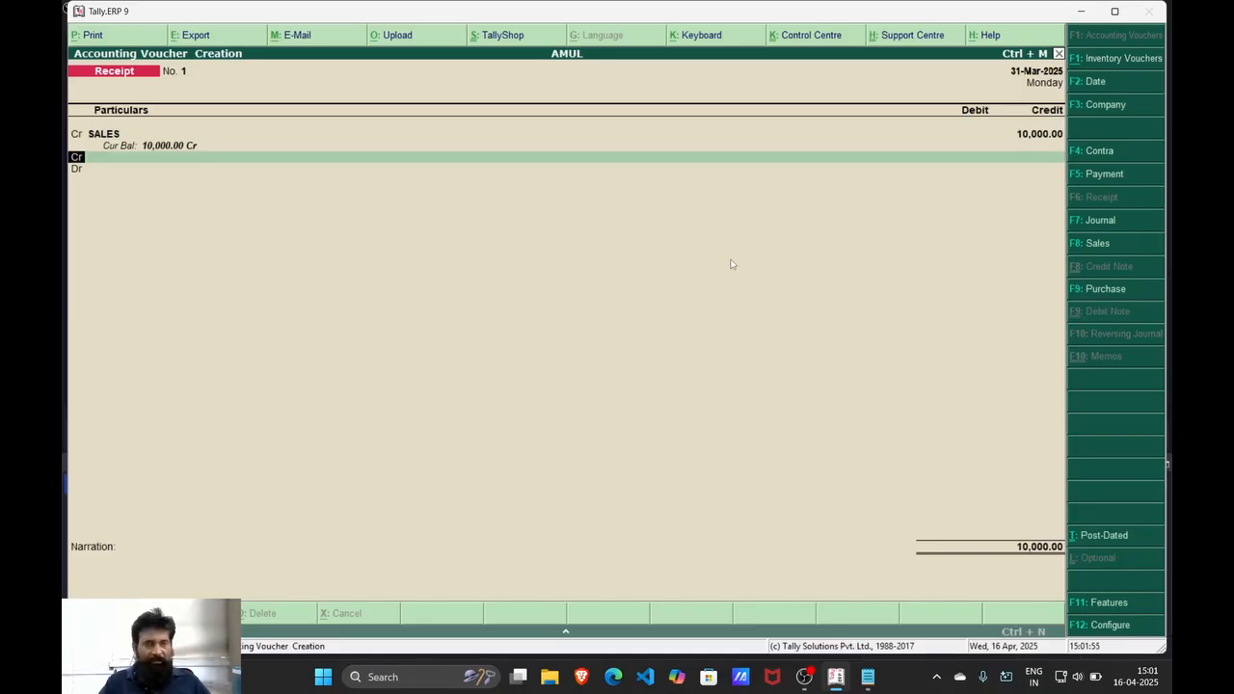
pyautogui.write('dr')
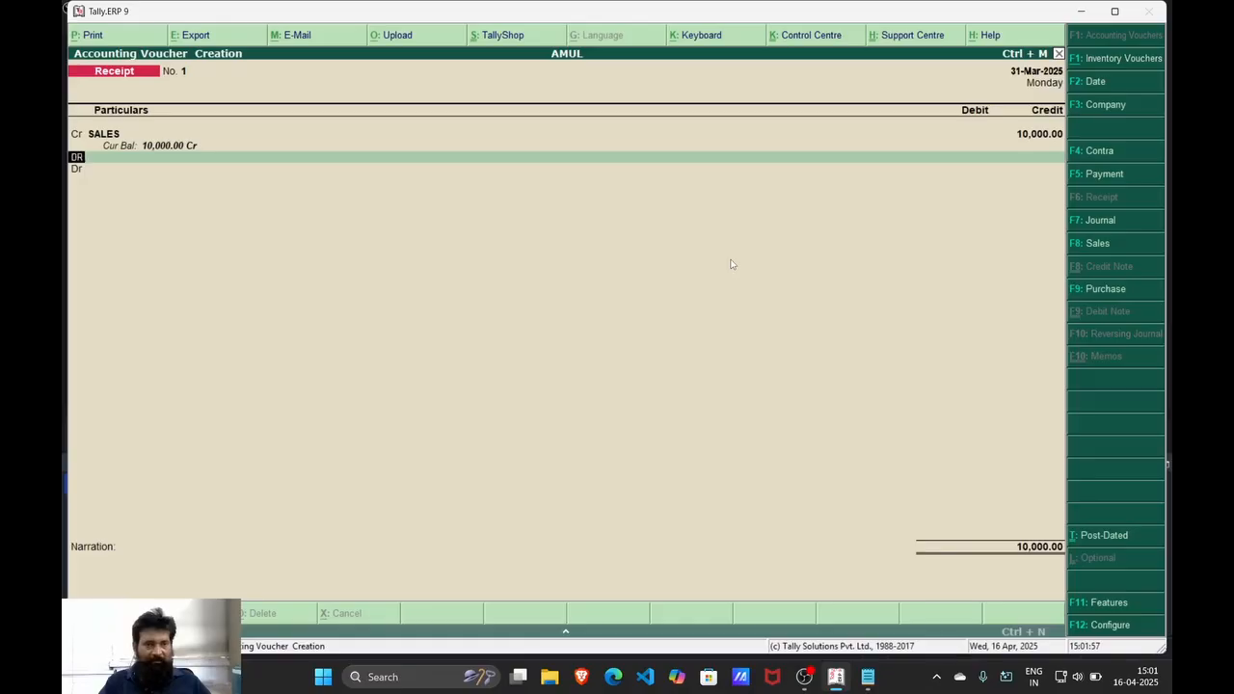
pyautogui.press('Return')
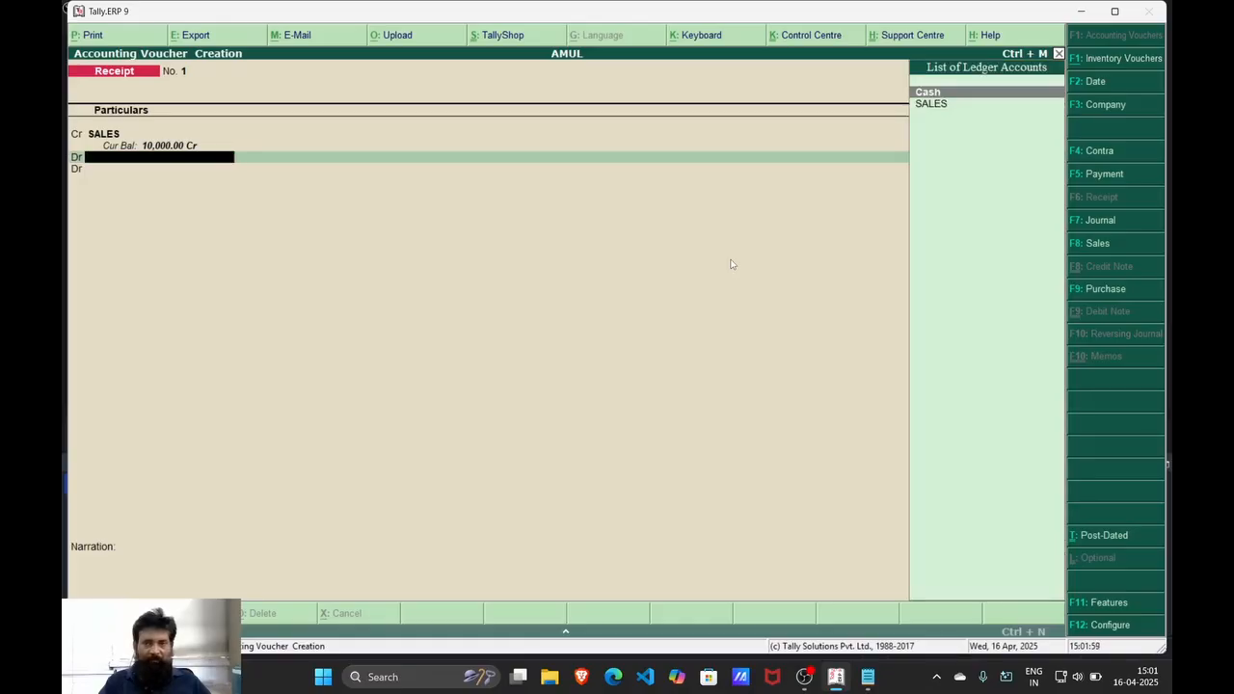
pyautogui.press('Return')
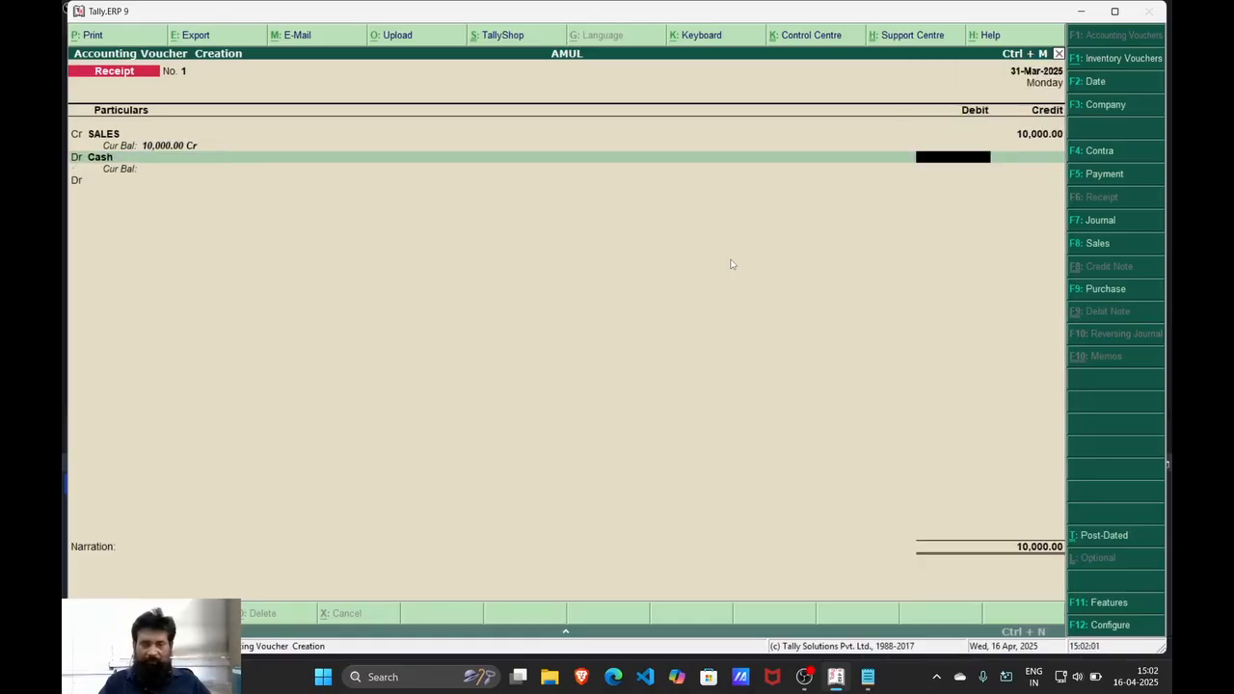
pyautogui.write('10,000')
pyautogui.press('Return')
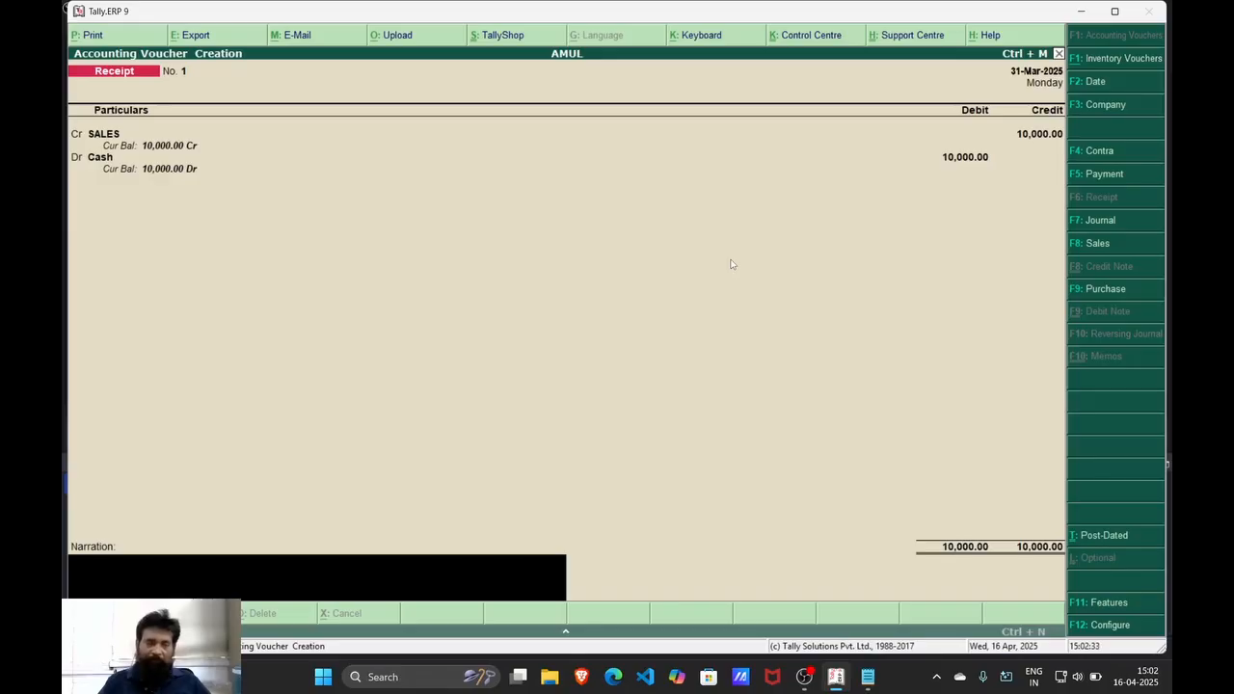
# Try to complete the receipt with a blank narration, and quit the voucher without saving it
pyautogui.press('Return')
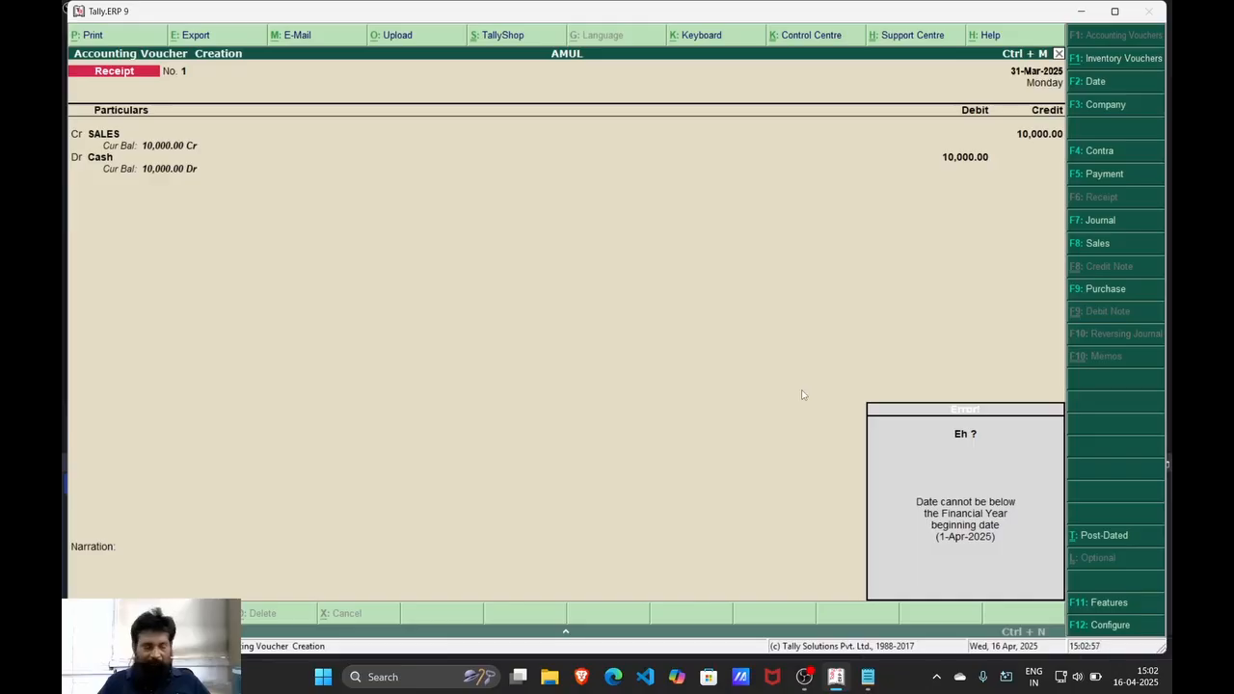
pyautogui.press('Escape')
pyautogui.press('Escape')
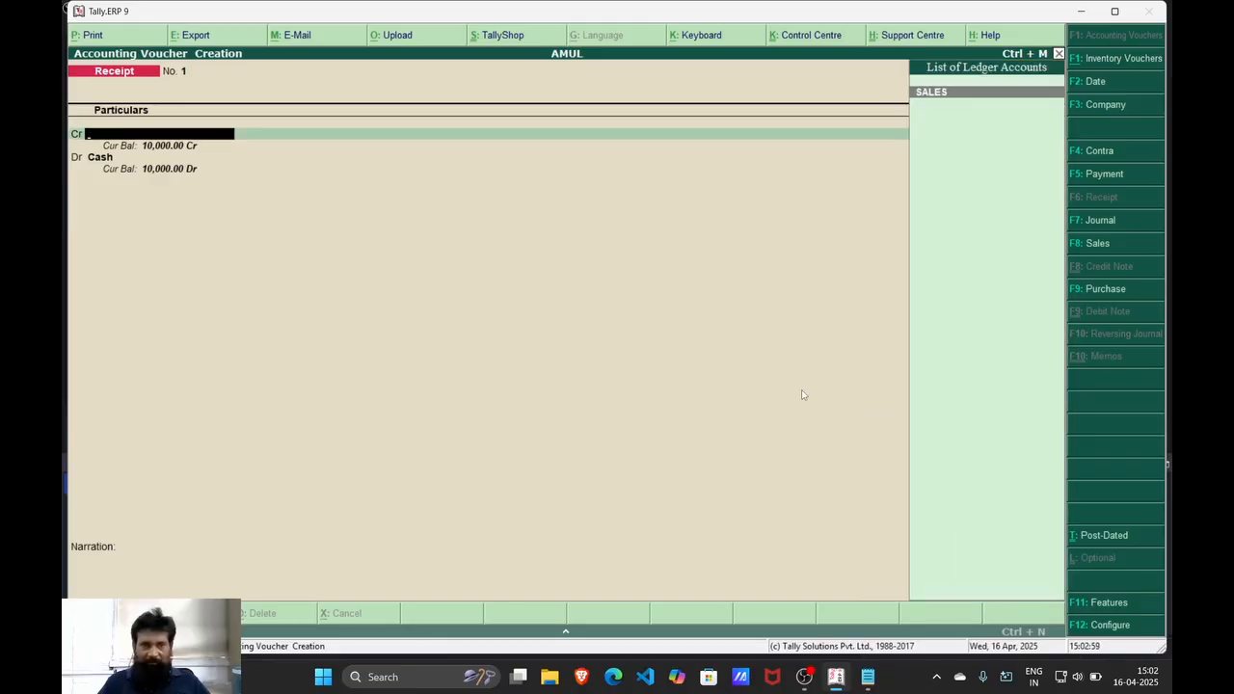
pyautogui.press('Escape')
pyautogui.press('Return')
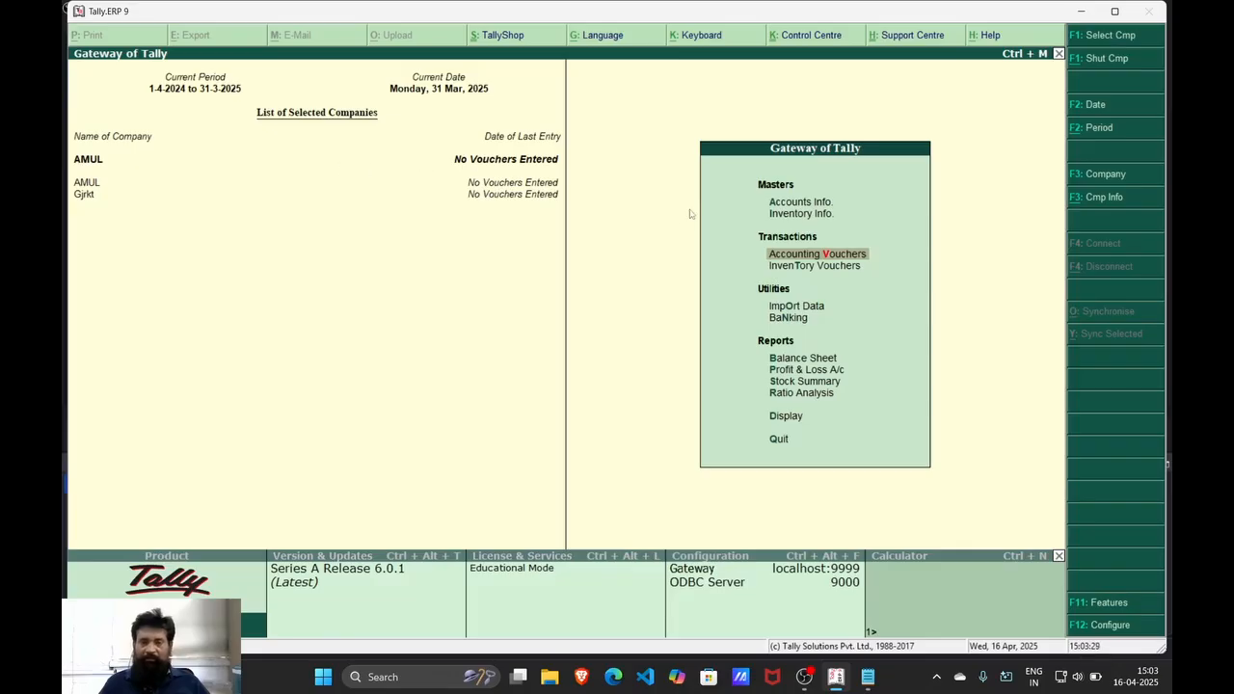
# Open the AMUL company for alteration to examine its financial year and books beginning dates, and exit without changes
pyautogui.click(1110, 199)
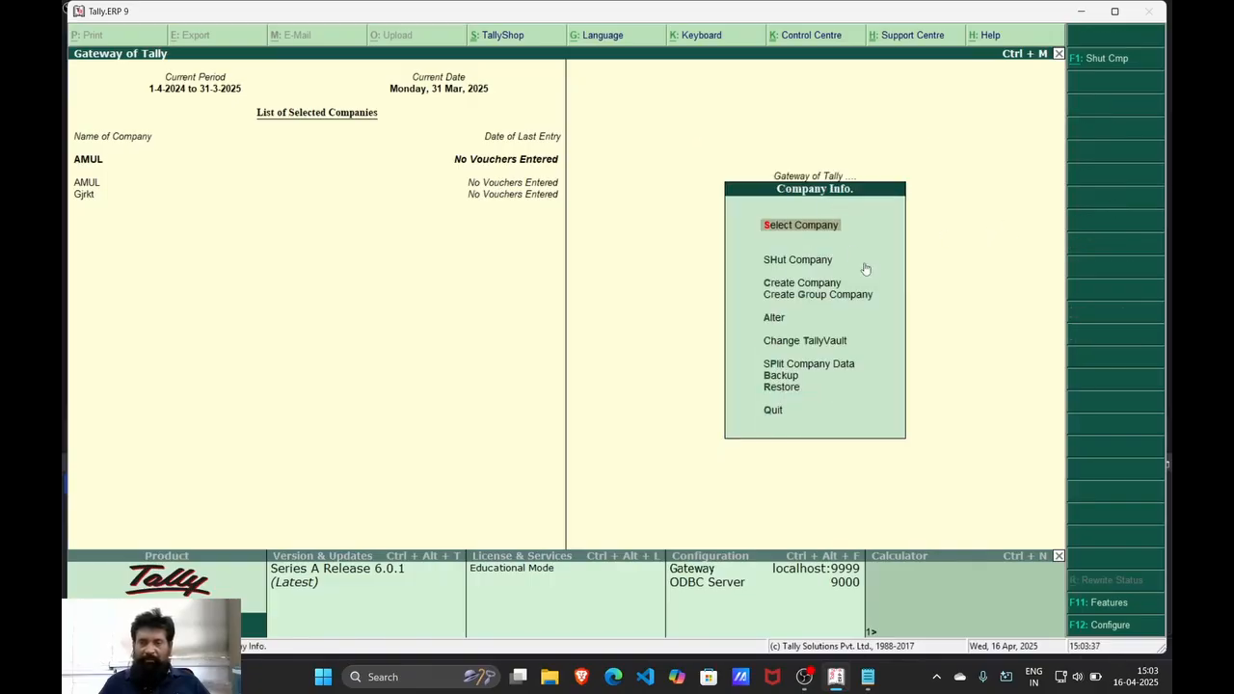
pyautogui.press('Down')
pyautogui.press('Down')
pyautogui.press('Down')
pyautogui.press('Down')
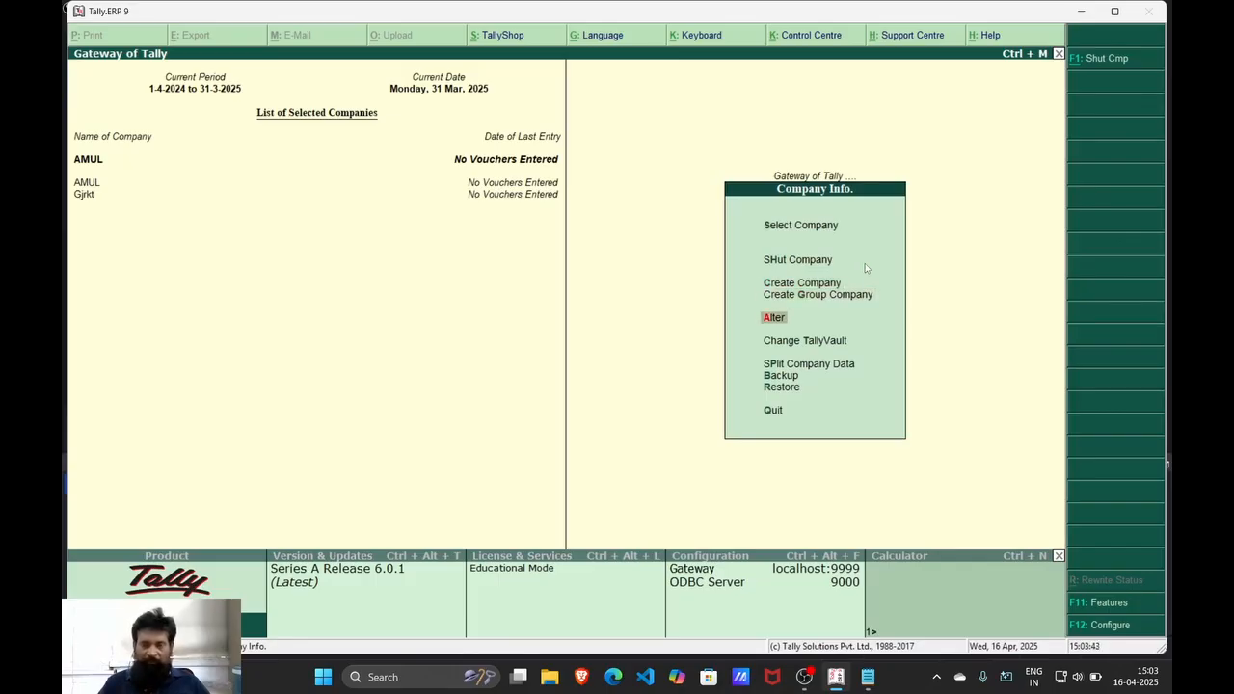
pyautogui.press('Return')
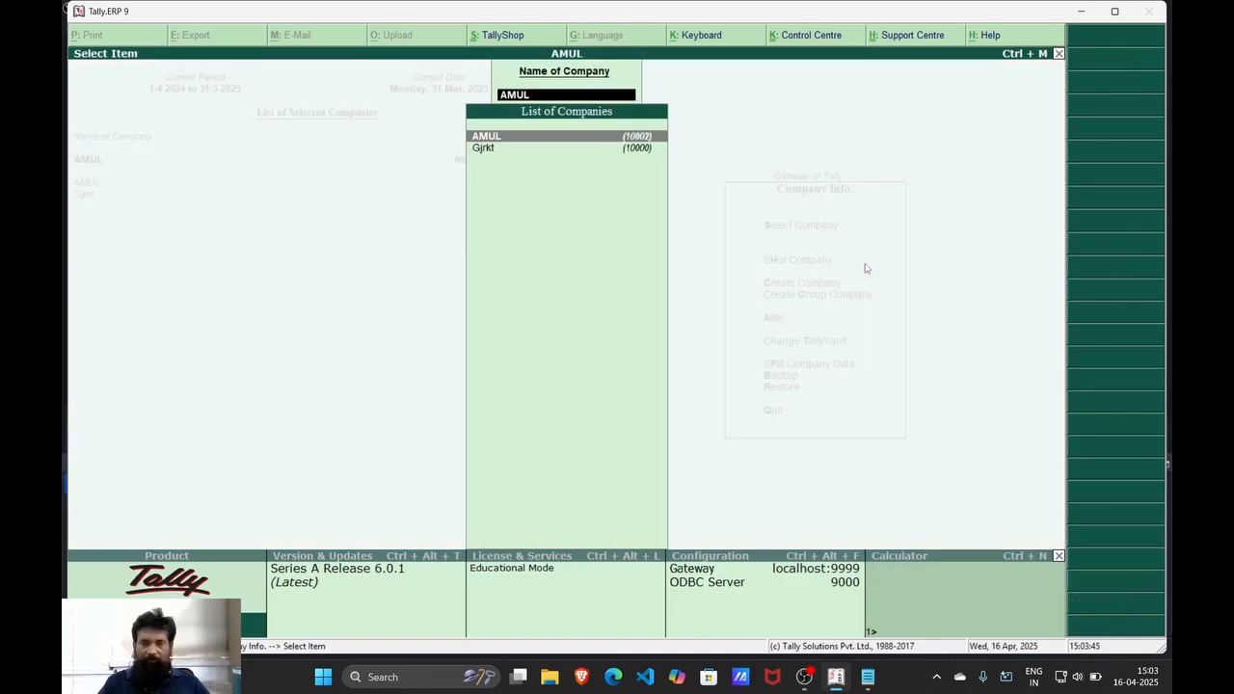
pyautogui.press('Return')
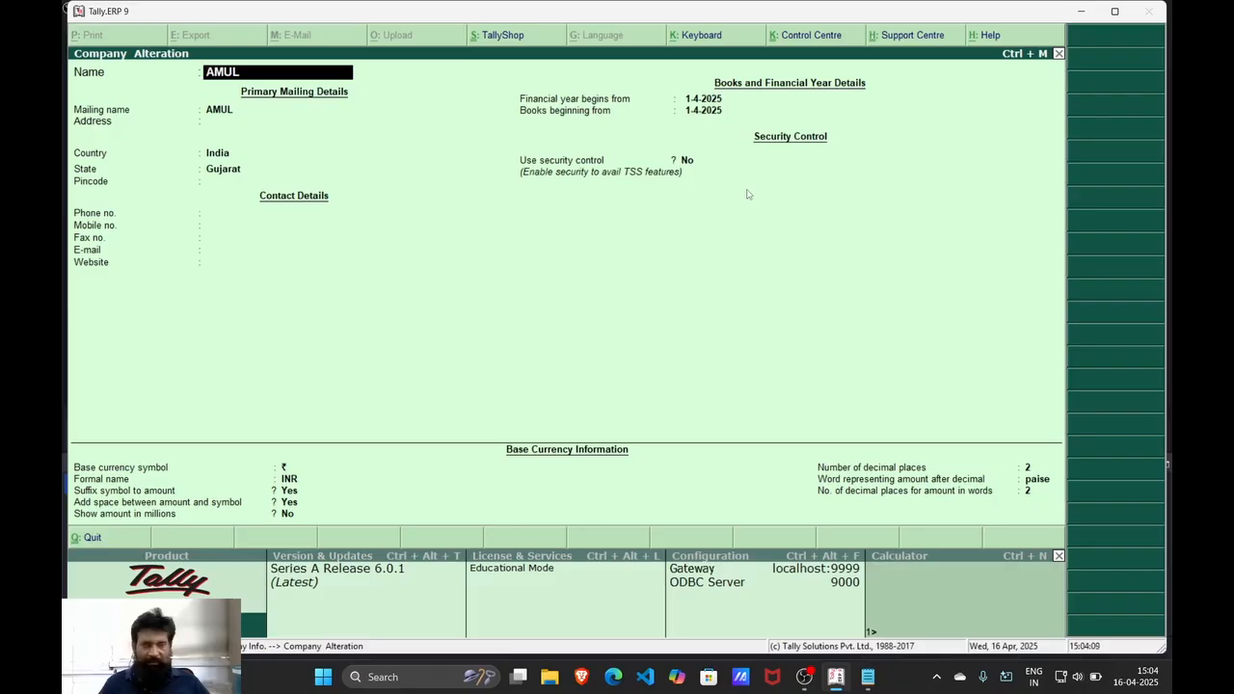
pyautogui.press('Escape')
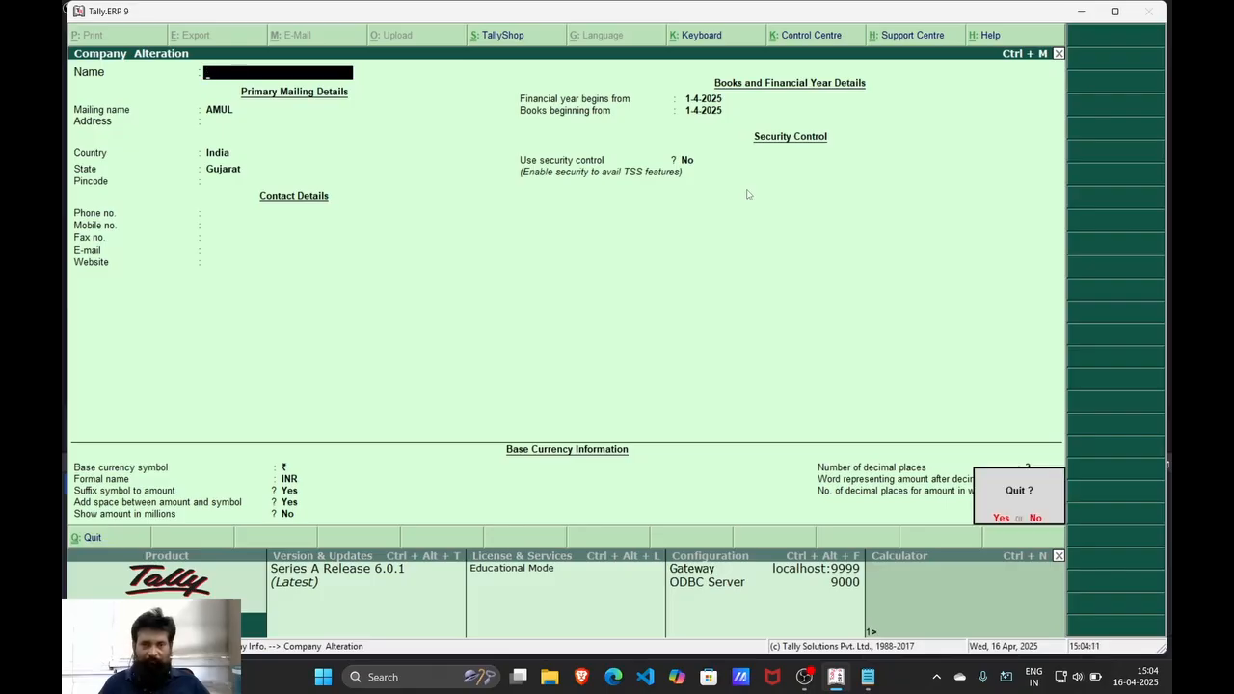
pyautogui.press('y')
pyautogui.press('Escape')
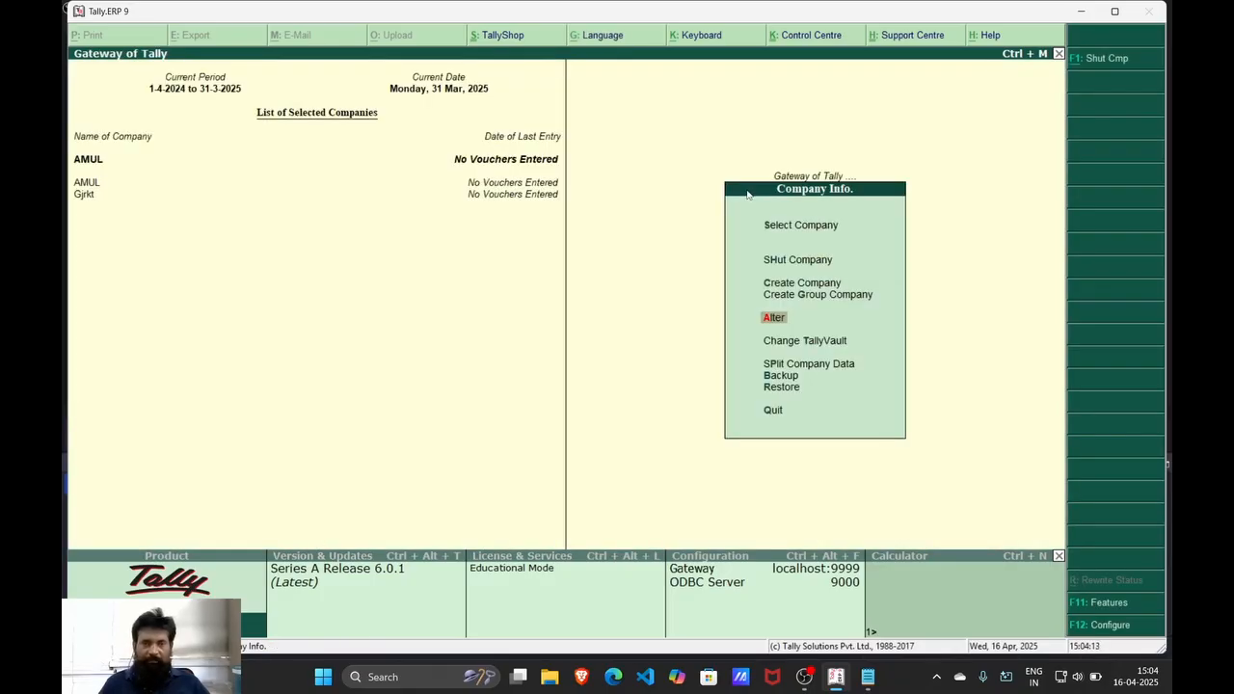
pyautogui.press('Escape')
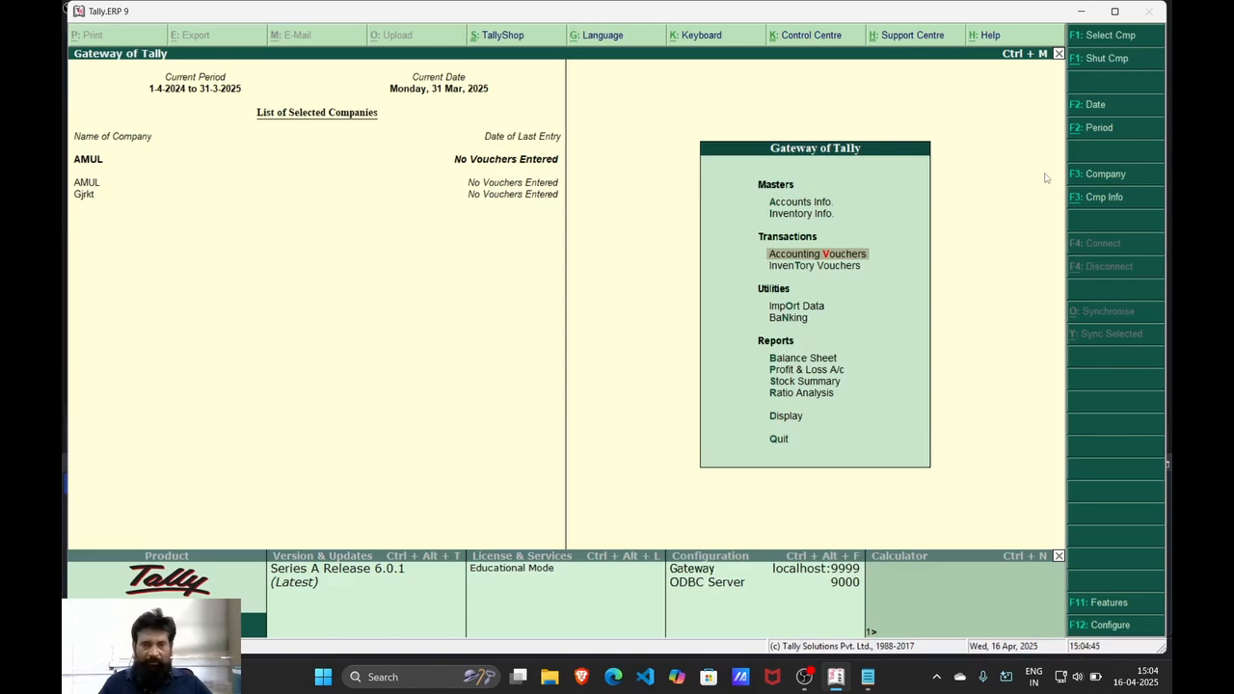
# Change the current period to run from 1-4-2025 to 31-3-2026
pyautogui.hotkey('alt', 'F2')
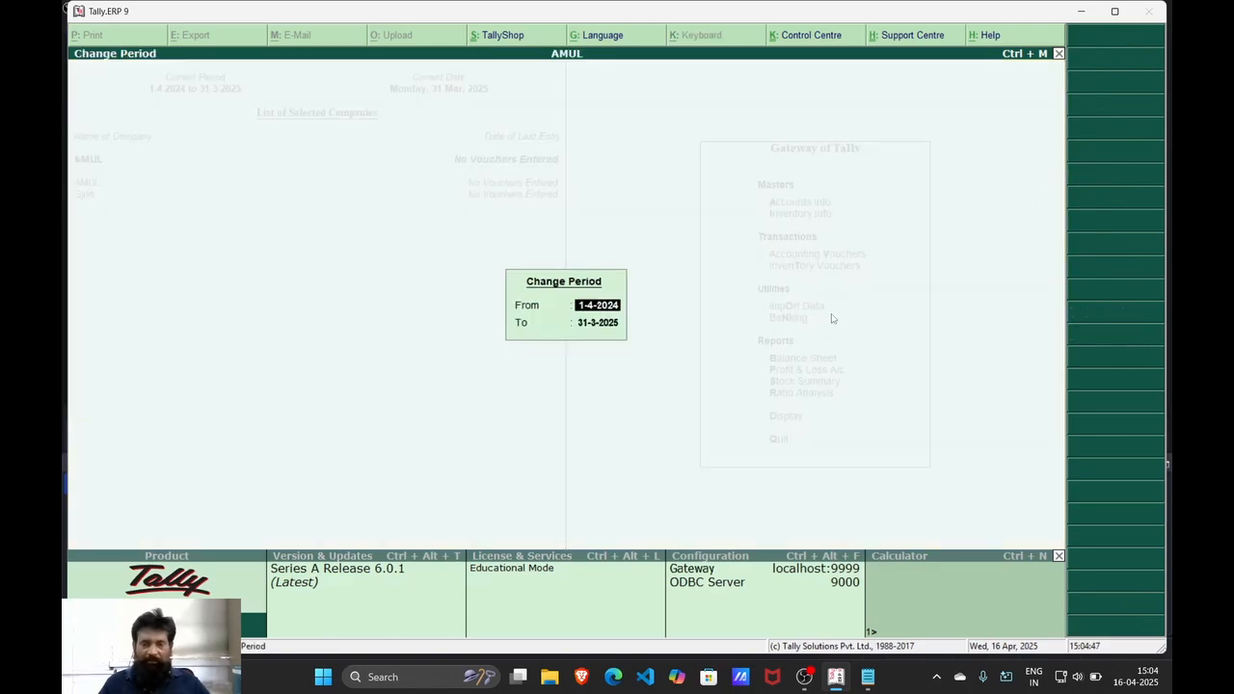
pyautogui.write('1')
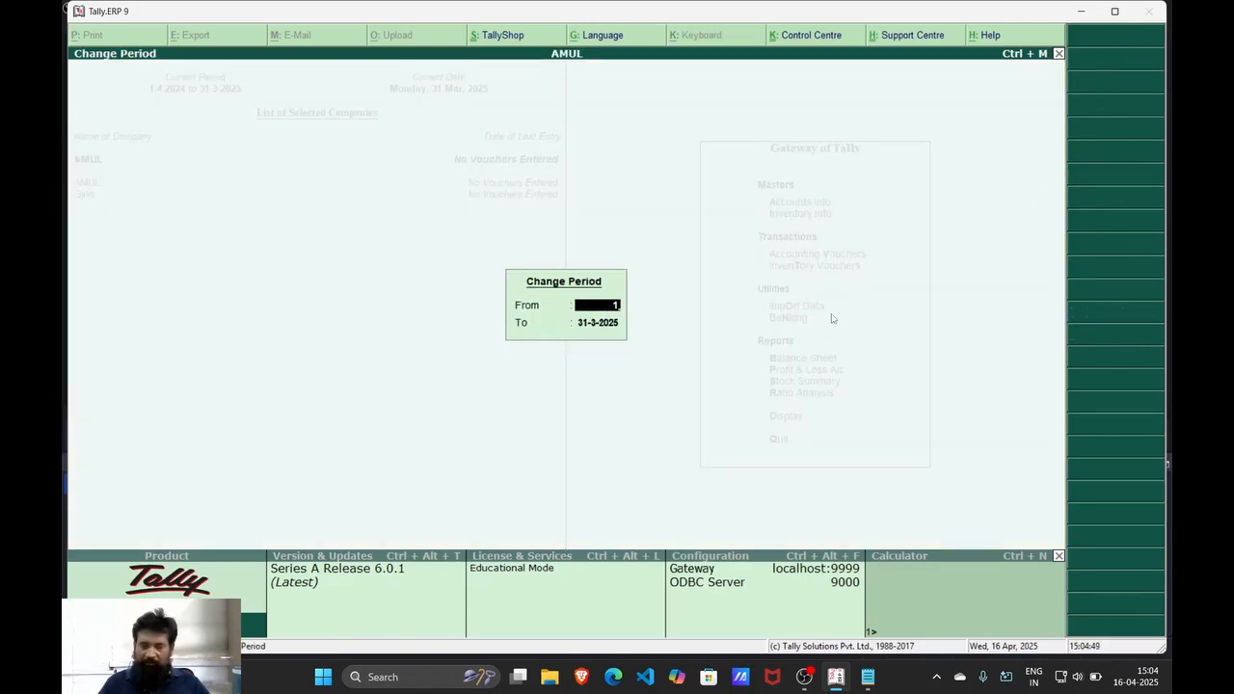
pyautogui.write('-4-')
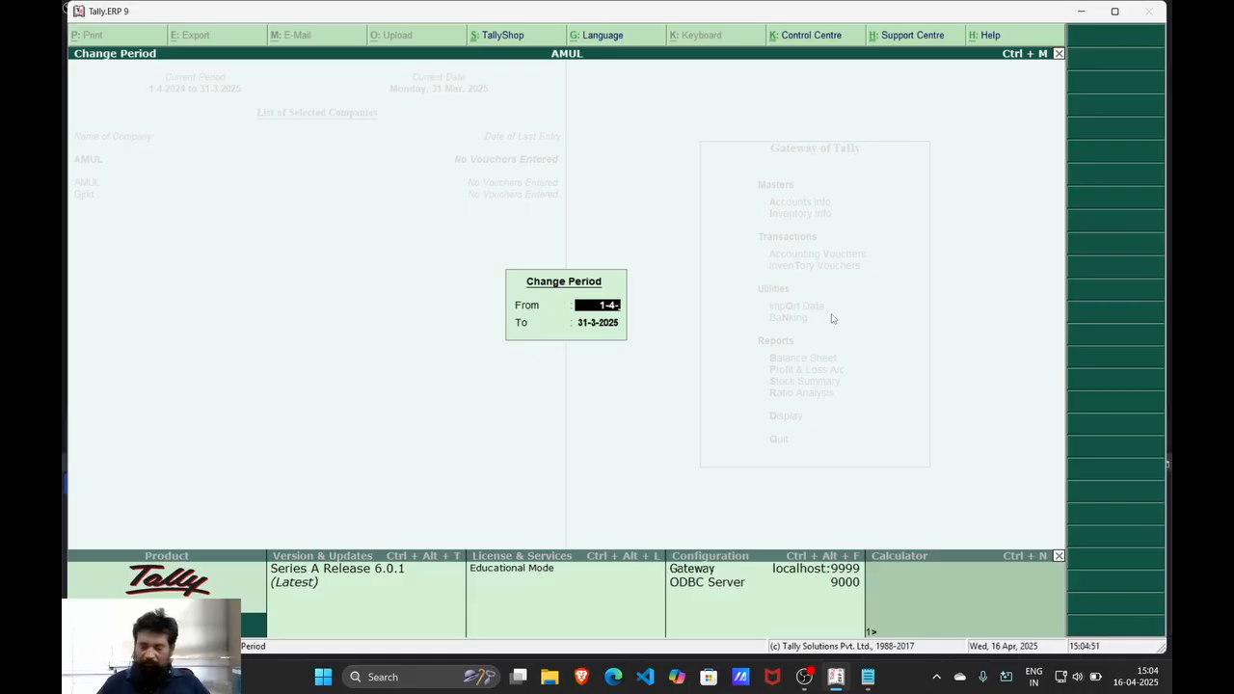
pyautogui.write('2025')
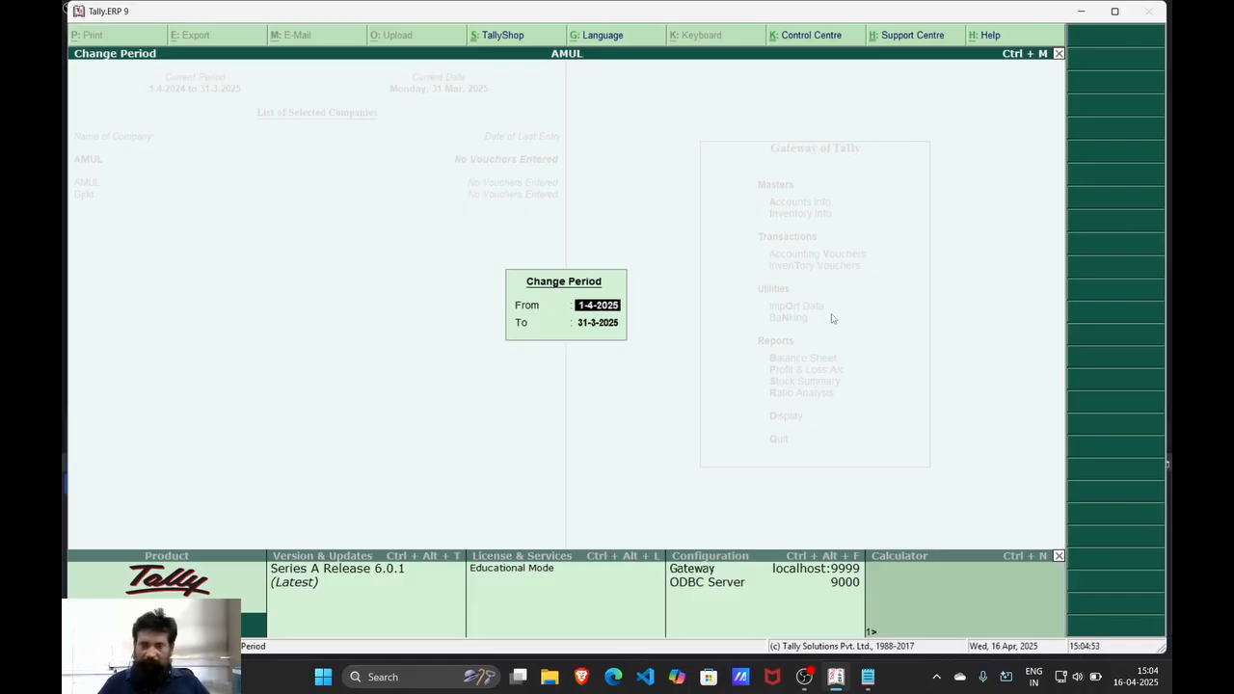
pyautogui.press('Return')
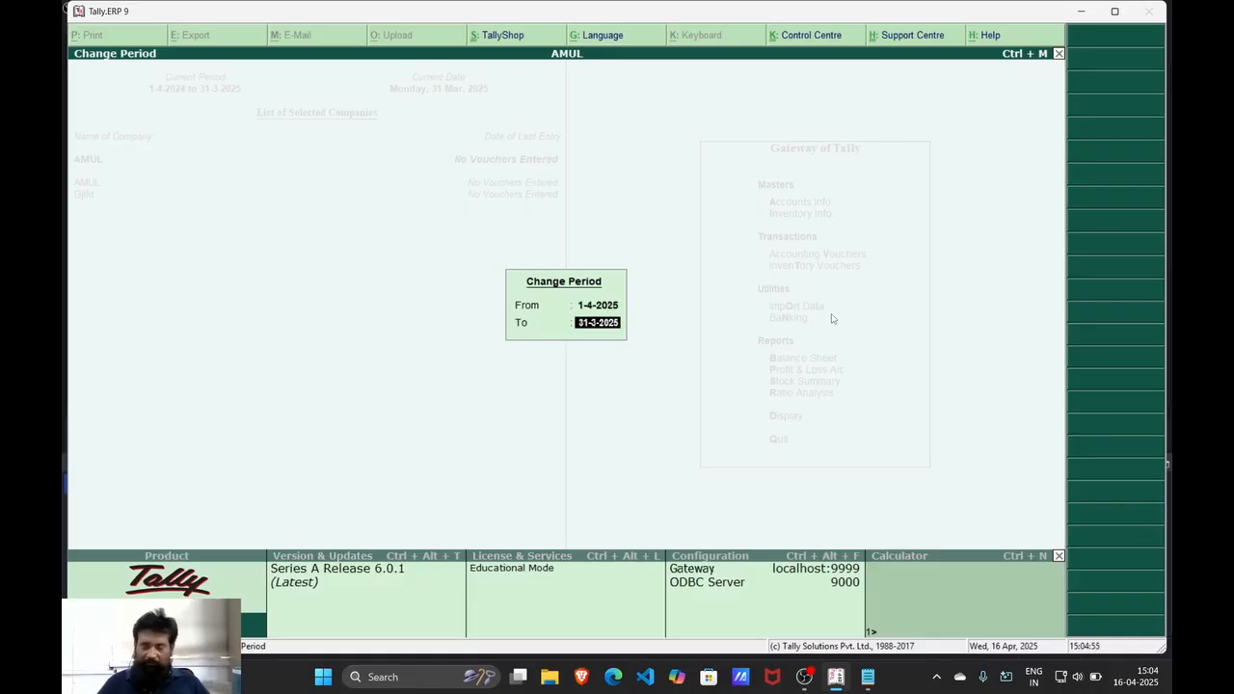
pyautogui.write('31-3-2026')
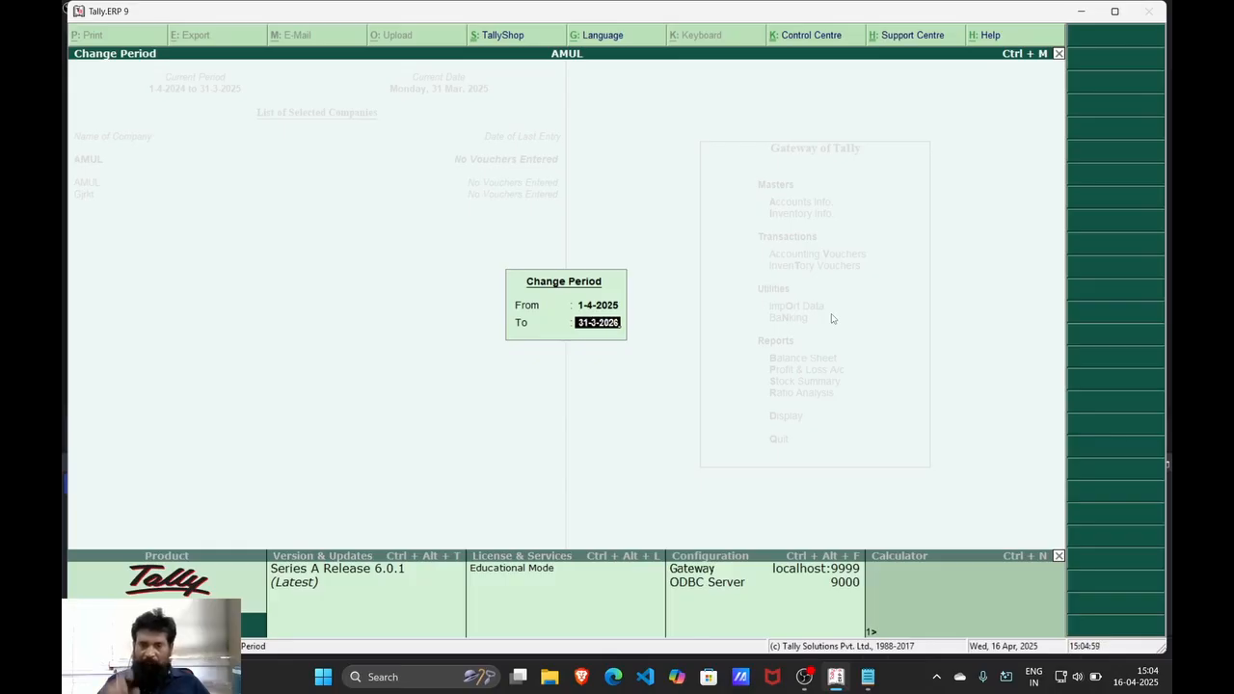
pyautogui.press('Return')
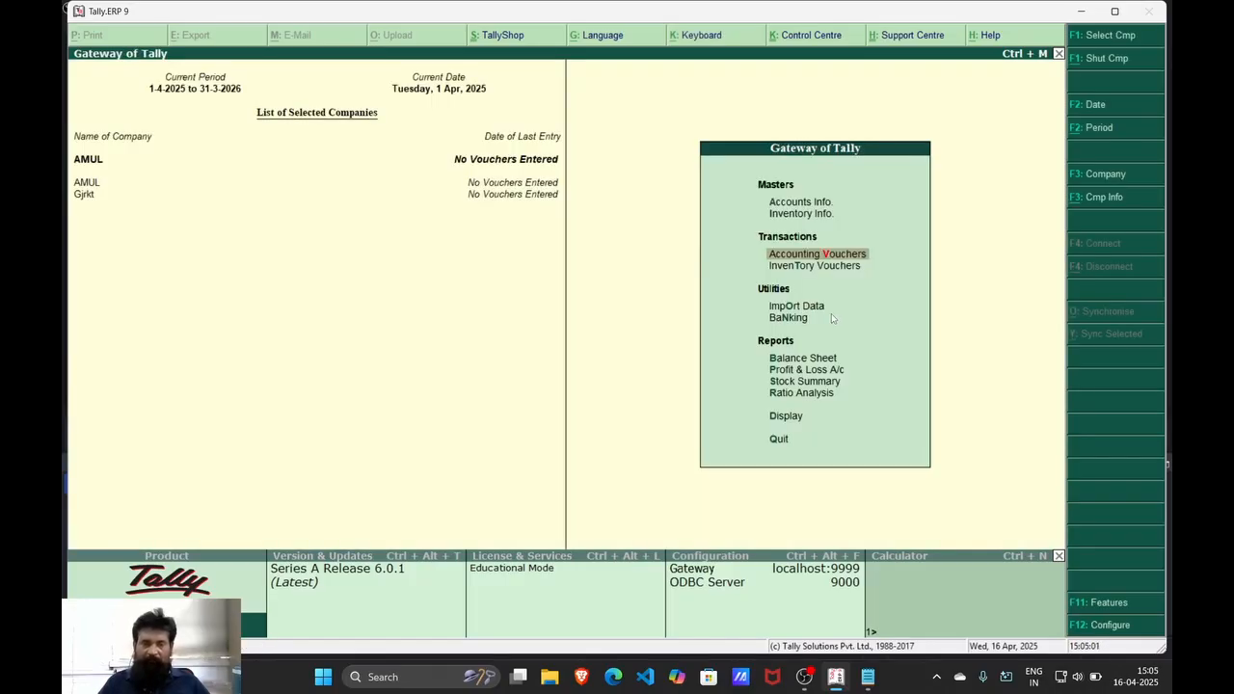
# Start a new receipt voucher and credit the SALES ledger with 10000, leaving the inventory allocations empty
pyautogui.press('Return')
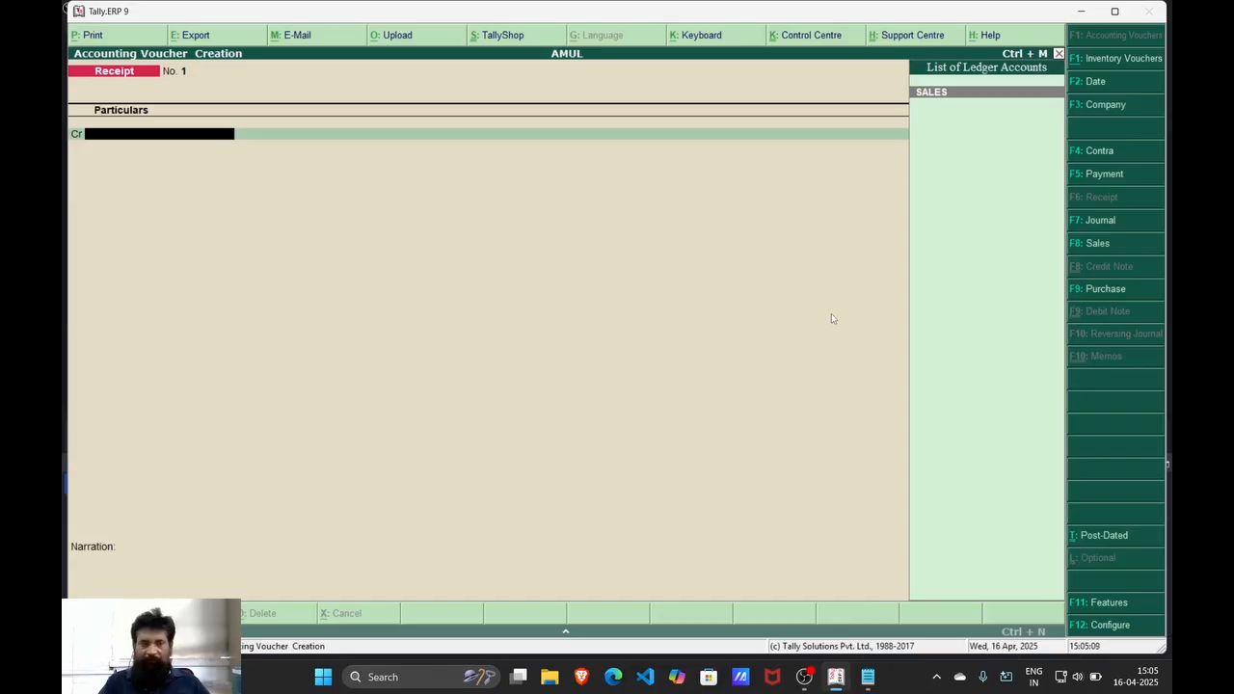
pyautogui.press('Return')
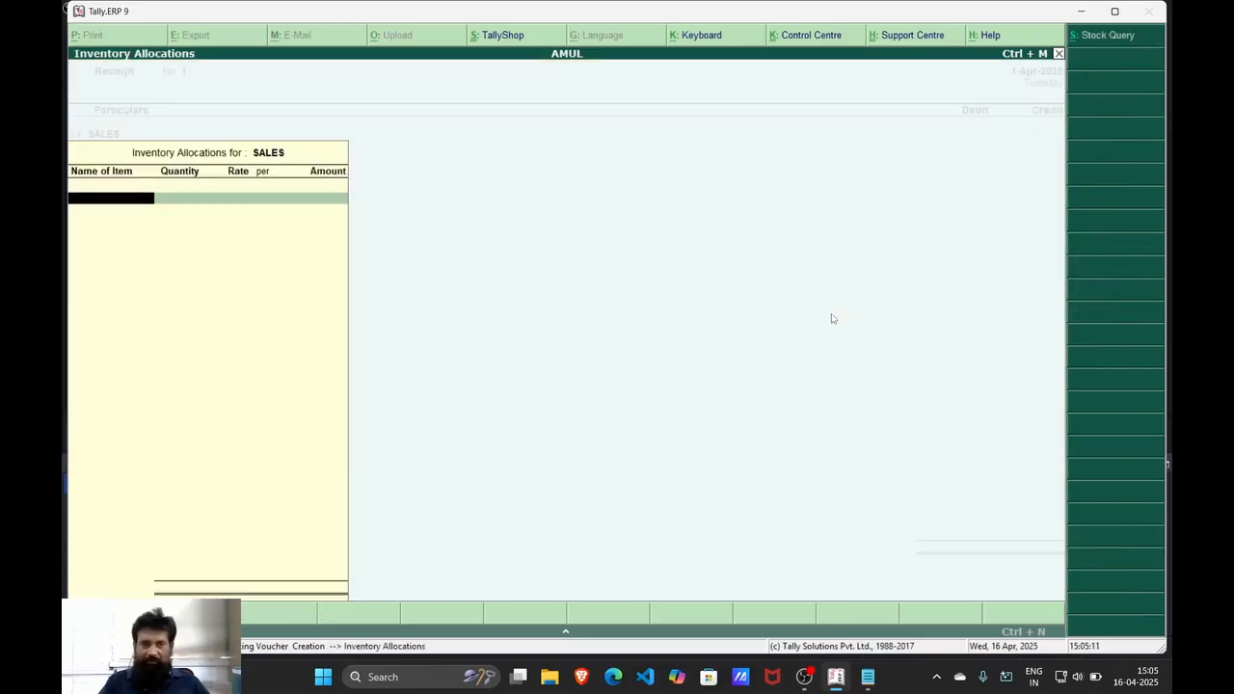
pyautogui.press('Return')
pyautogui.write('10000')
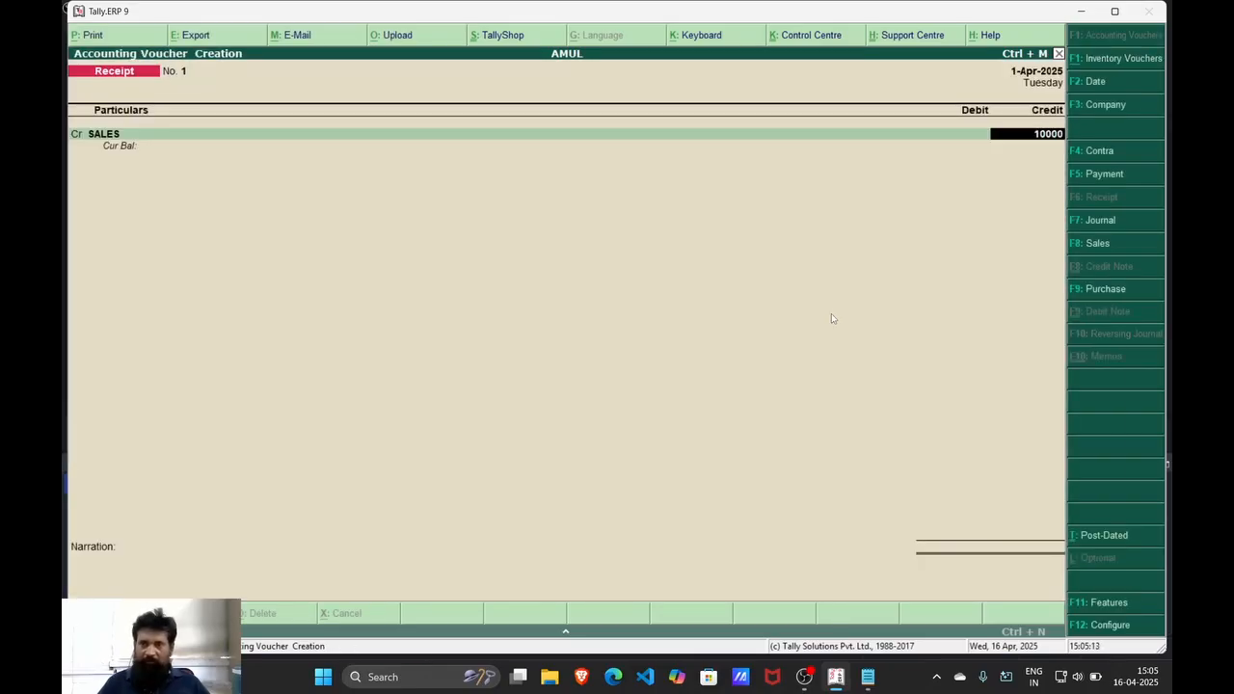
pyautogui.press('Return')
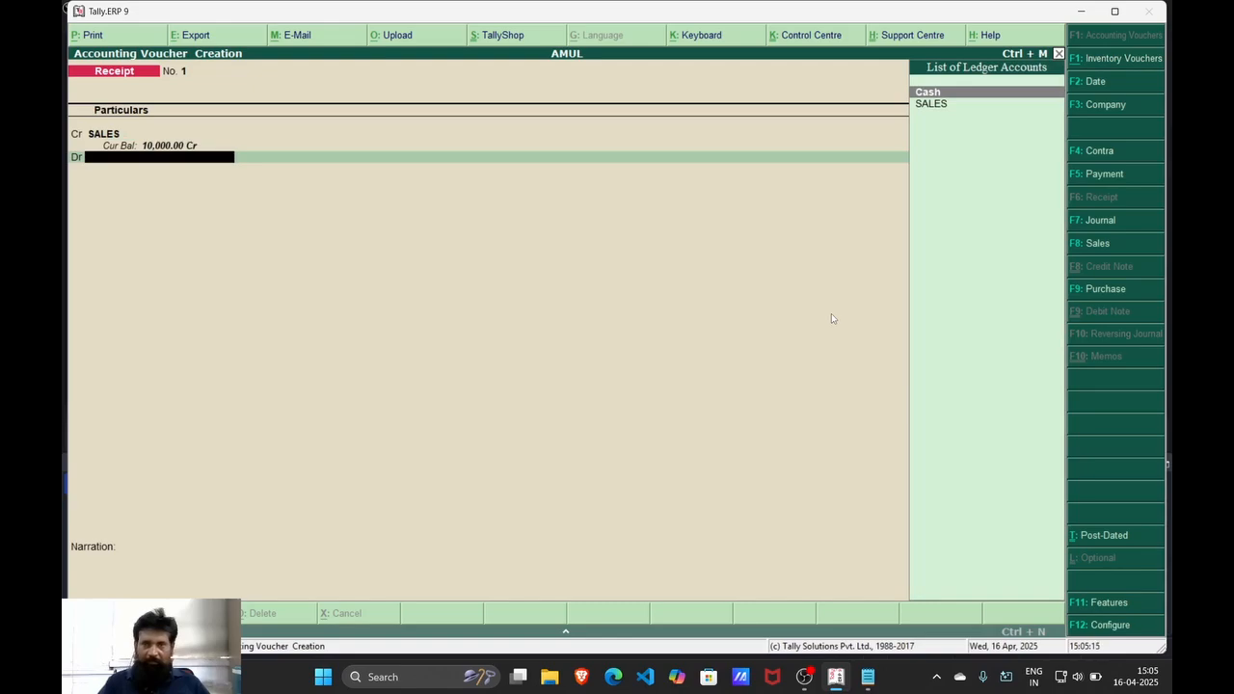
# Debit Cash with 10000 against the SALES credit and save the receipt voucher with a blank narration
pyautogui.press('Return')
pyautogui.press('Return')
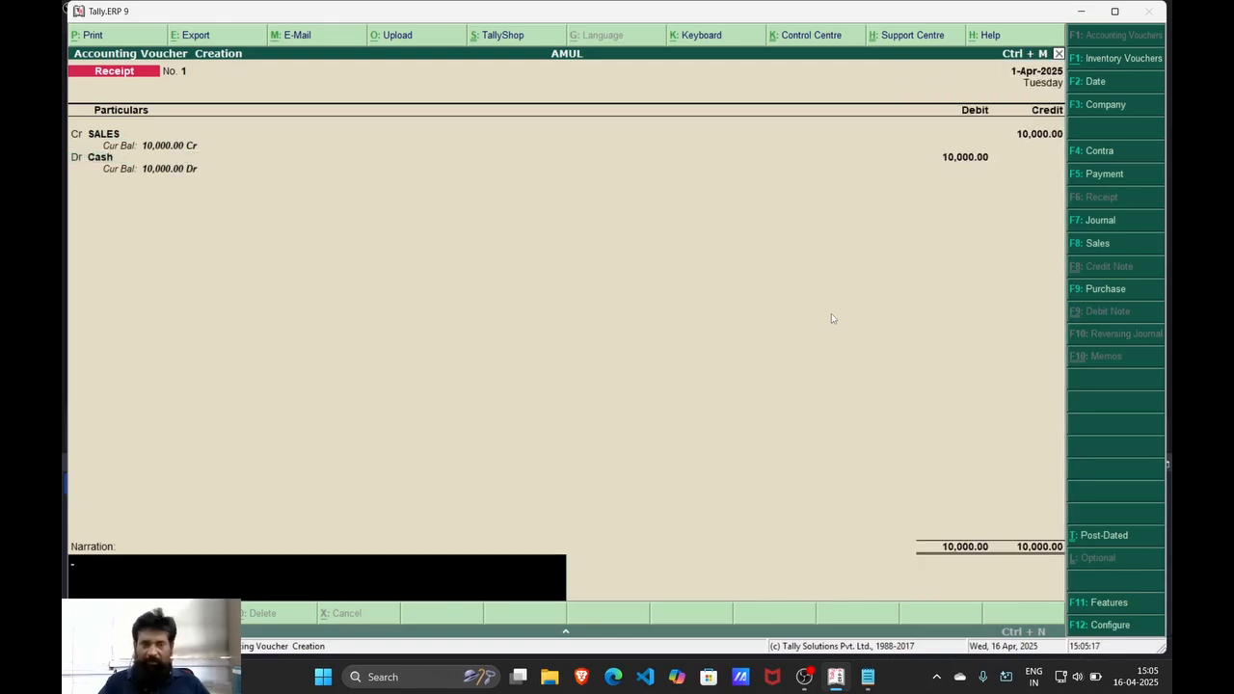
pyautogui.press('Return')
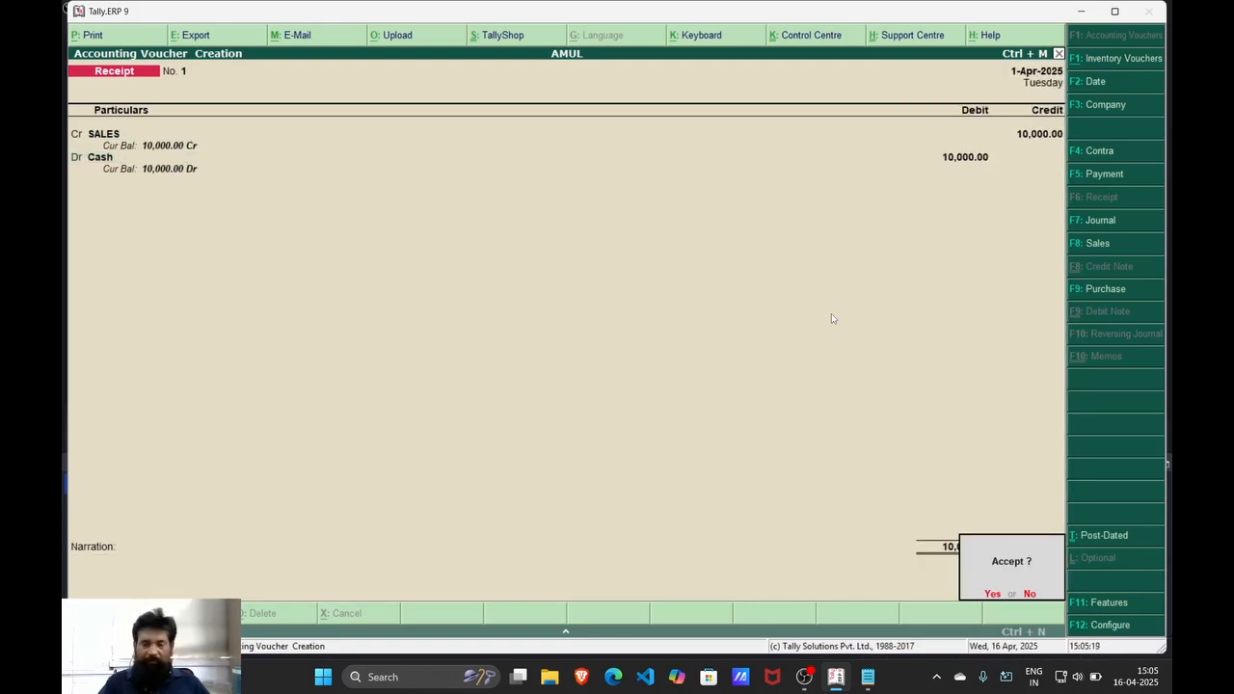
pyautogui.press('Return')
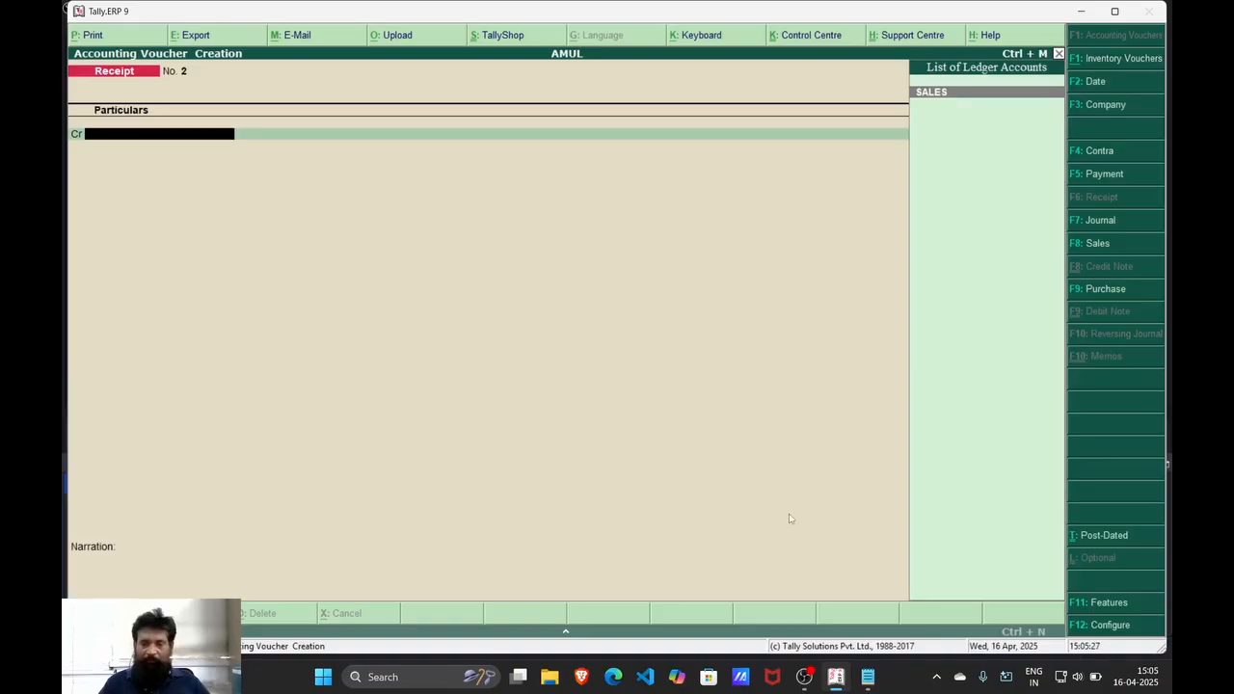
# Switch to the Notepad notes and add the transaction "RECEIVED RENT RS 2000" below the sales entry, separated by a blank line
pyautogui.moveTo(869, 675)
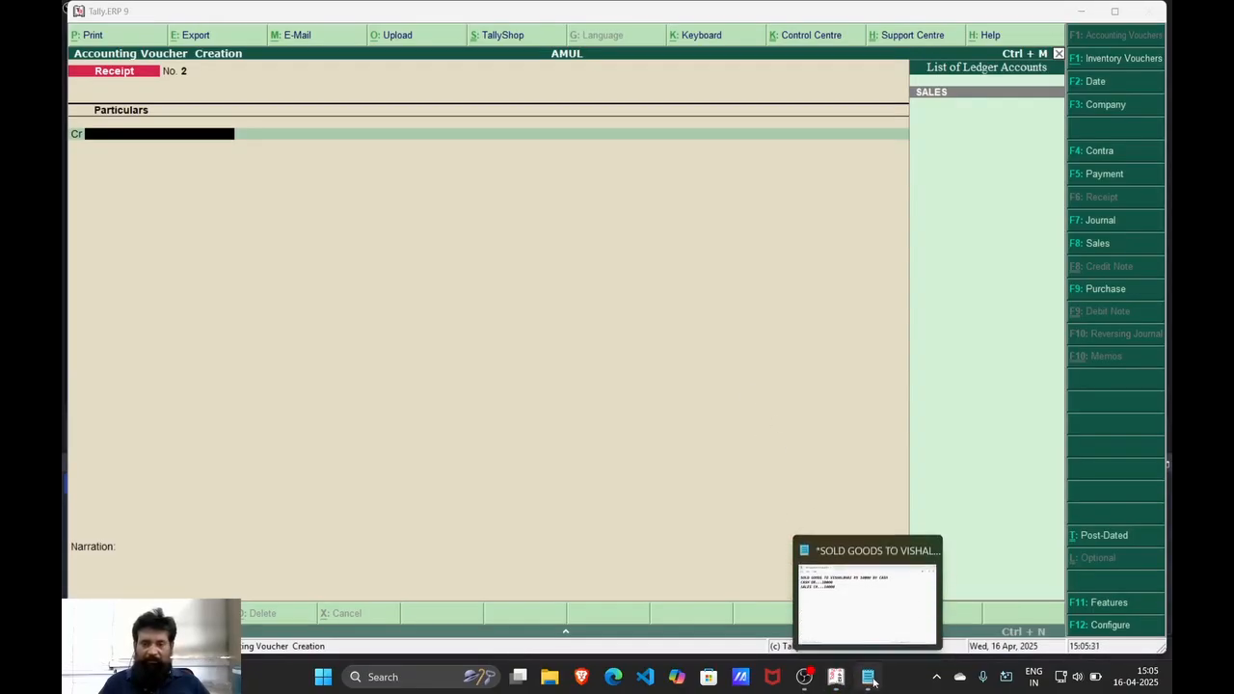
pyautogui.click(868, 677)
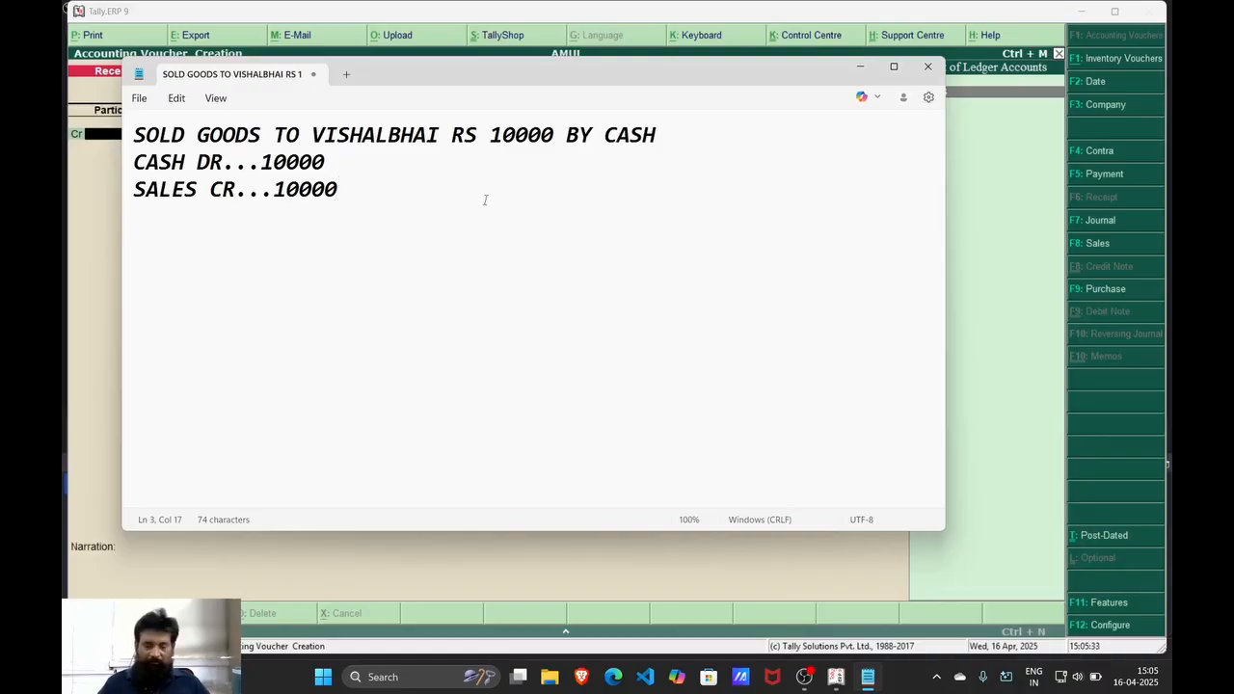
pyautogui.press('Return')
pyautogui.press('Return')
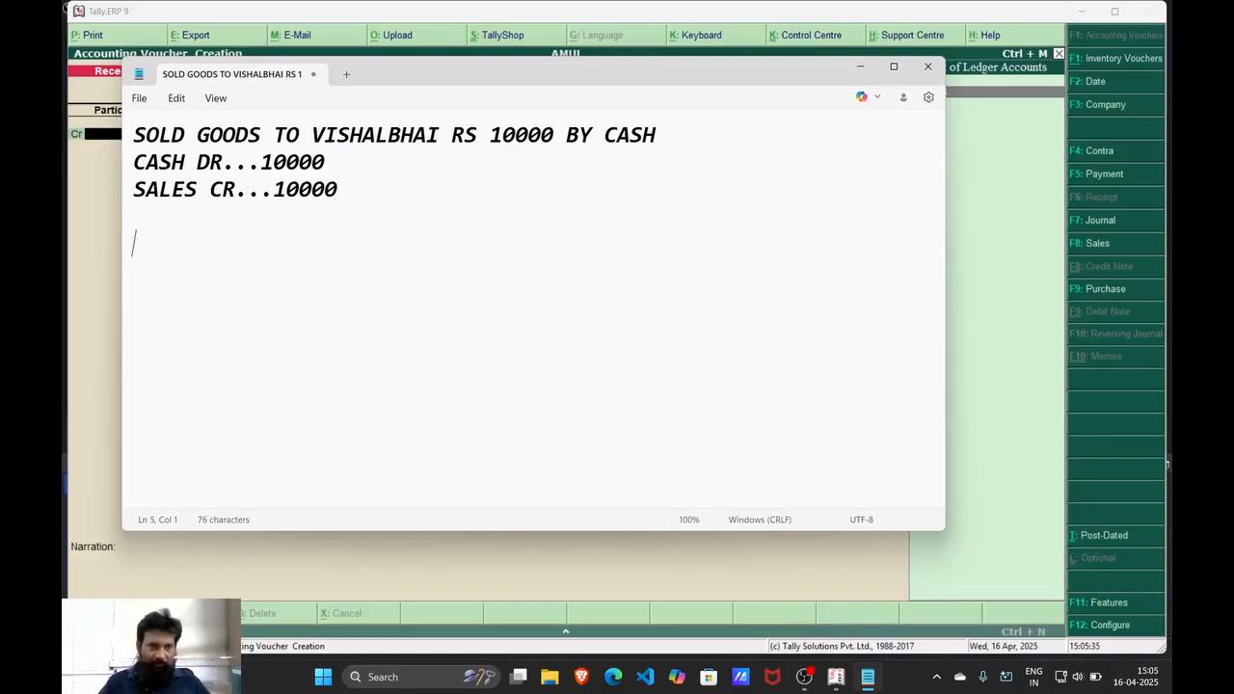
pyautogui.write('RECEI')
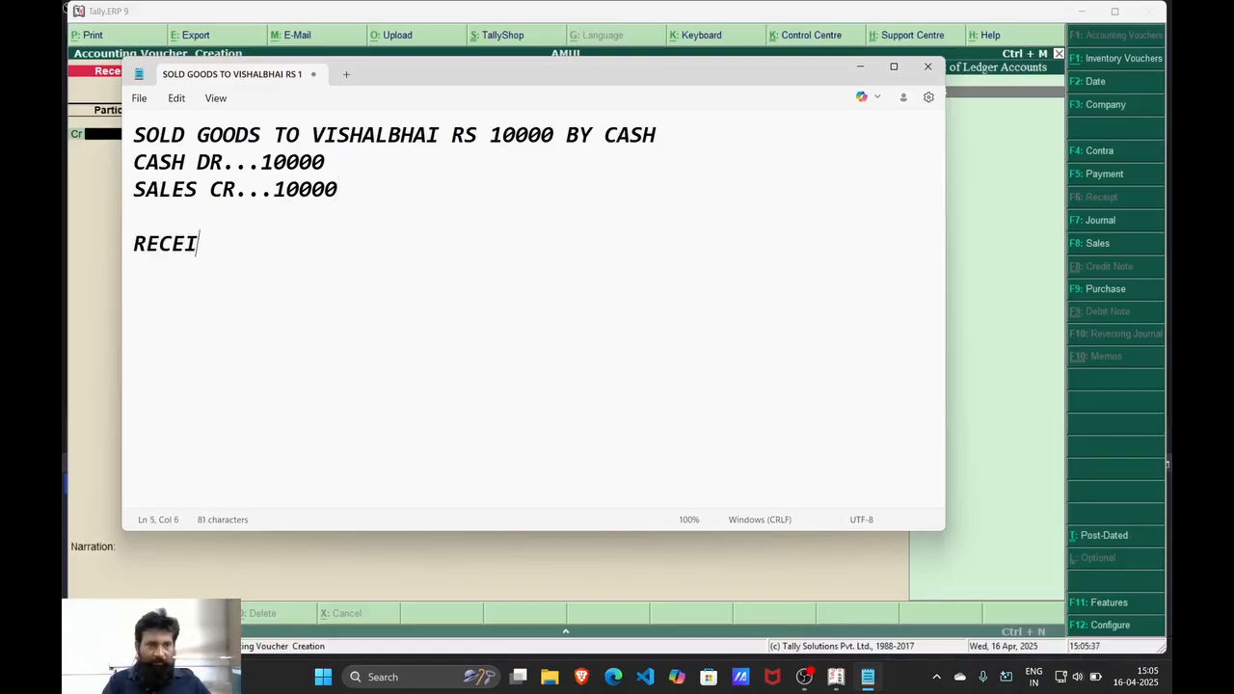
pyautogui.write('VED RE')
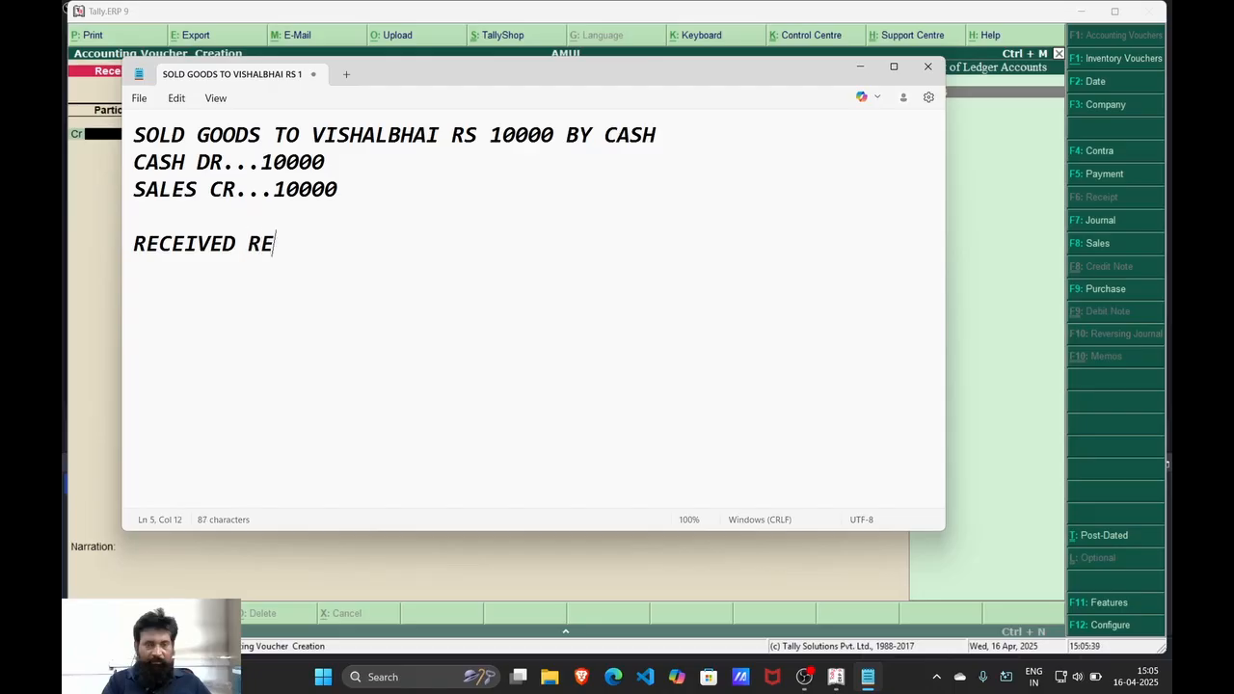
pyautogui.write('NT RS ')
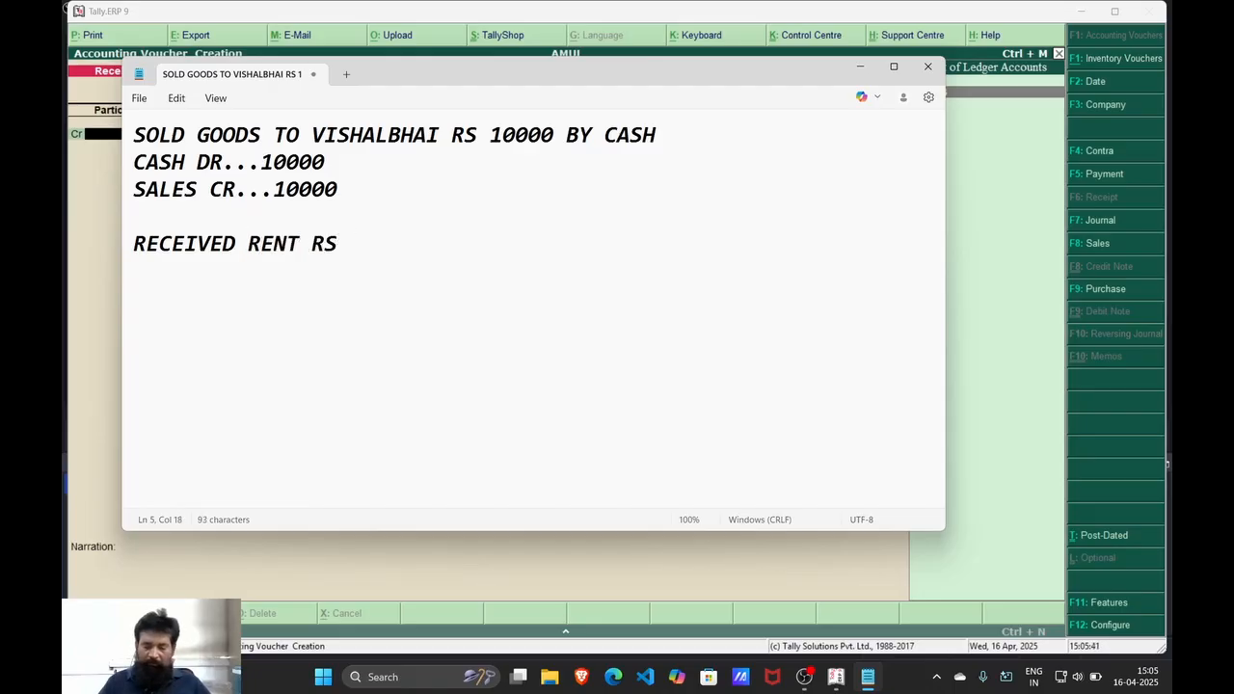
pyautogui.write('2000')
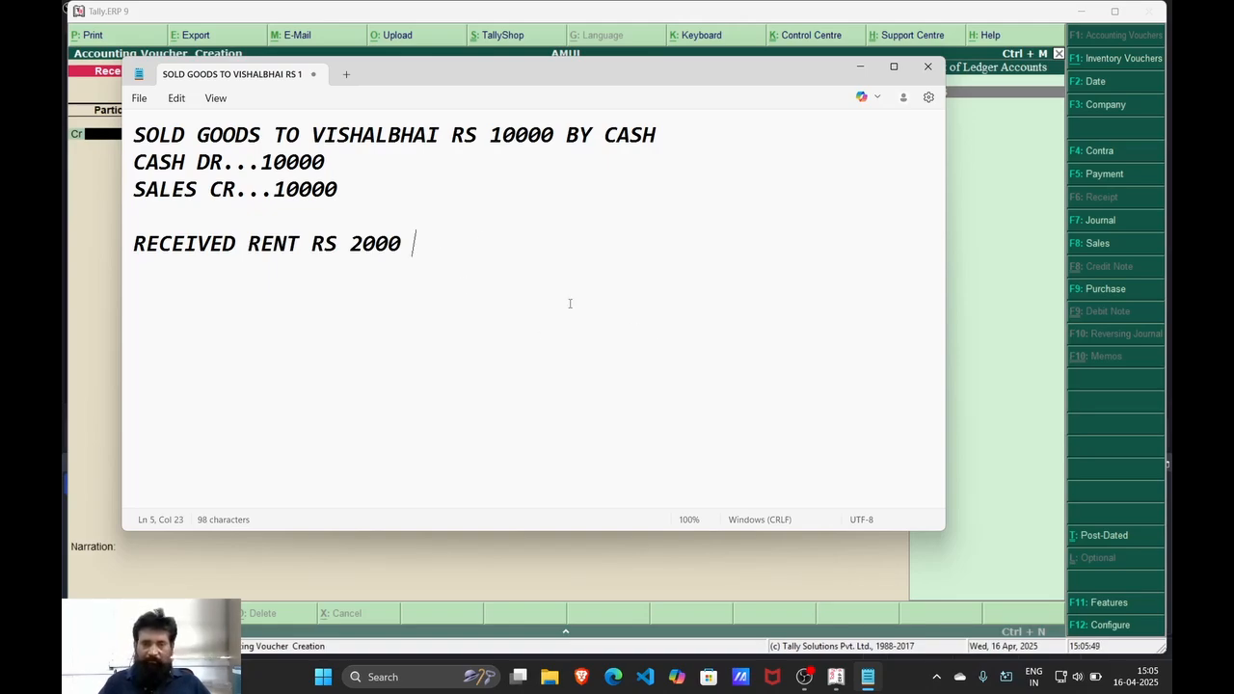
# Write the rent entry's lines "CASH DR...2000" and "RECEIVED RENT CR...2000" under it, and return to the Tally voucher
pyautogui.press('Return')
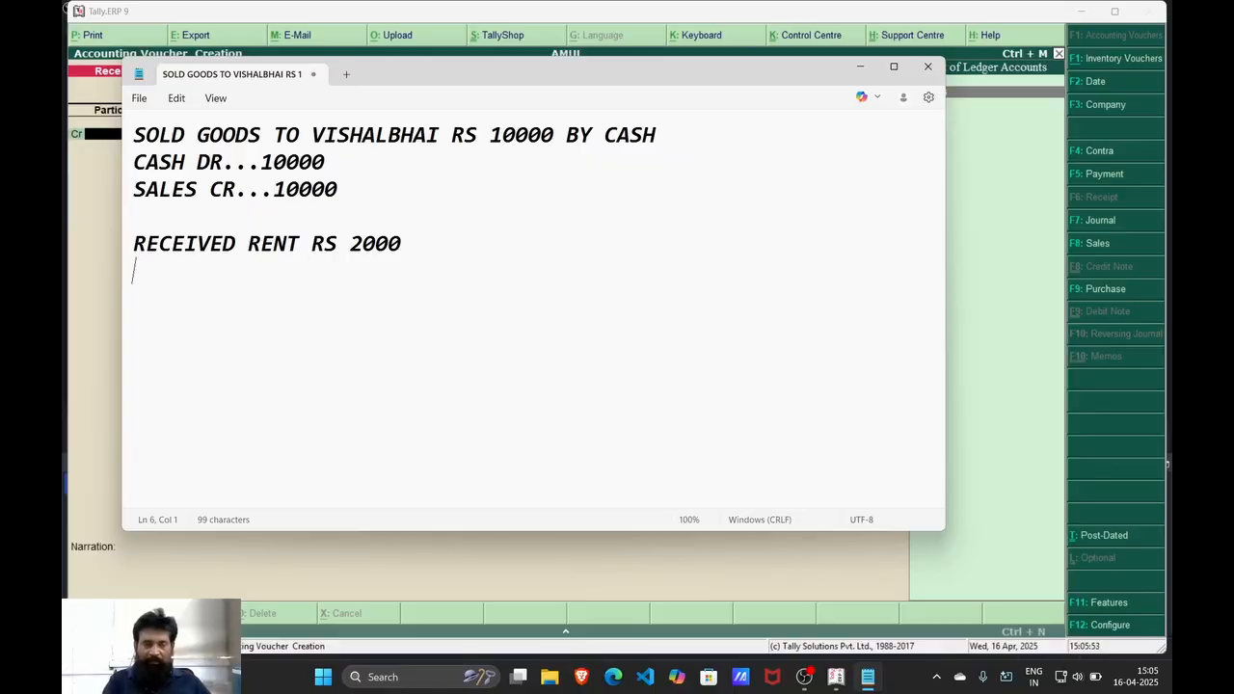
pyautogui.write('CASH DR')
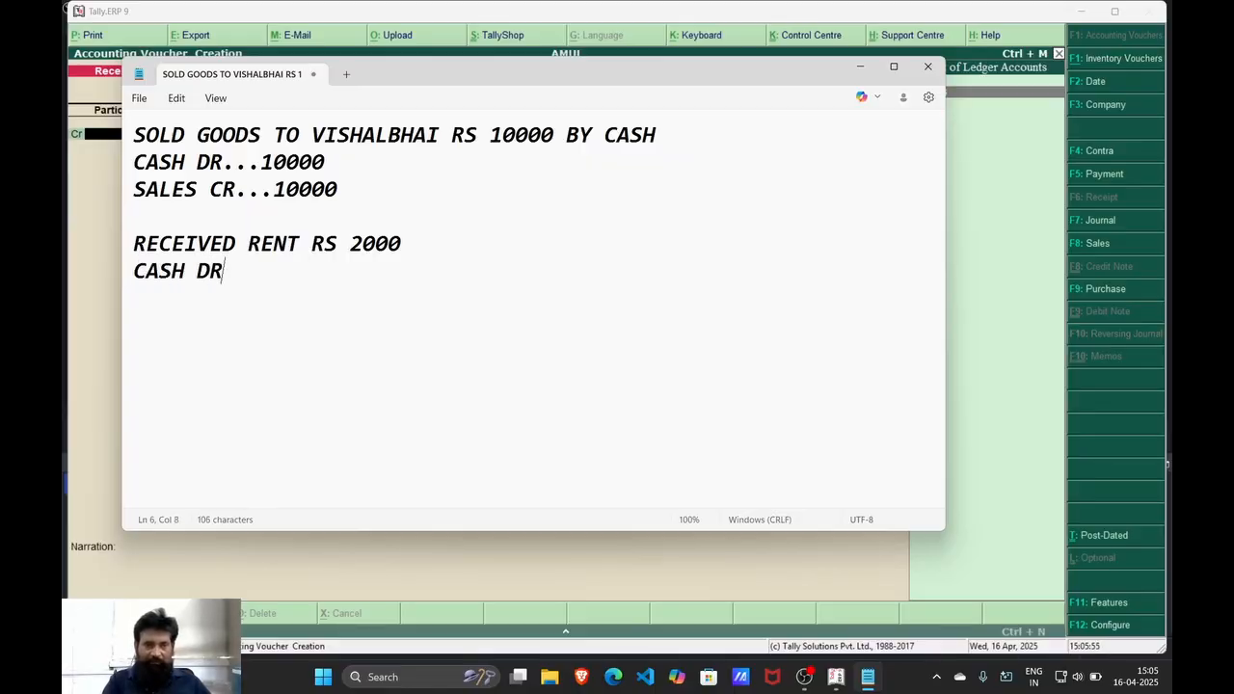
pyautogui.write('...2000')
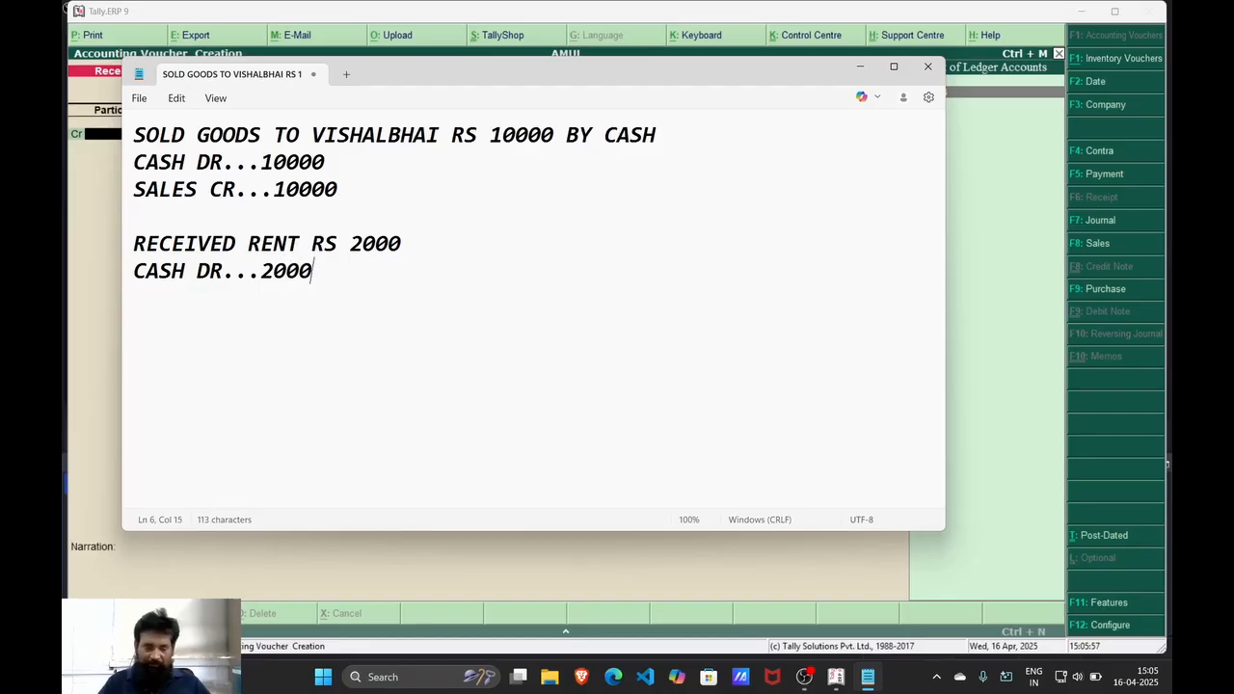
pyautogui.press('Return')
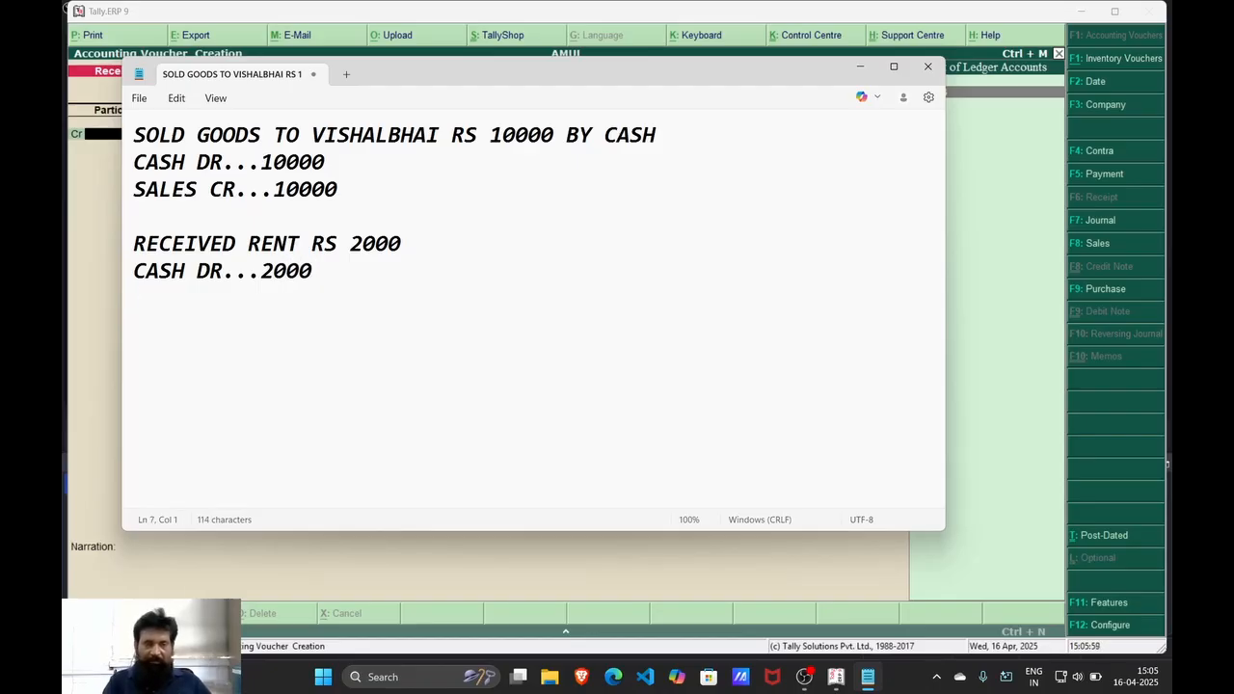
pyautogui.write('REC')
pyautogui.write('EIVE')
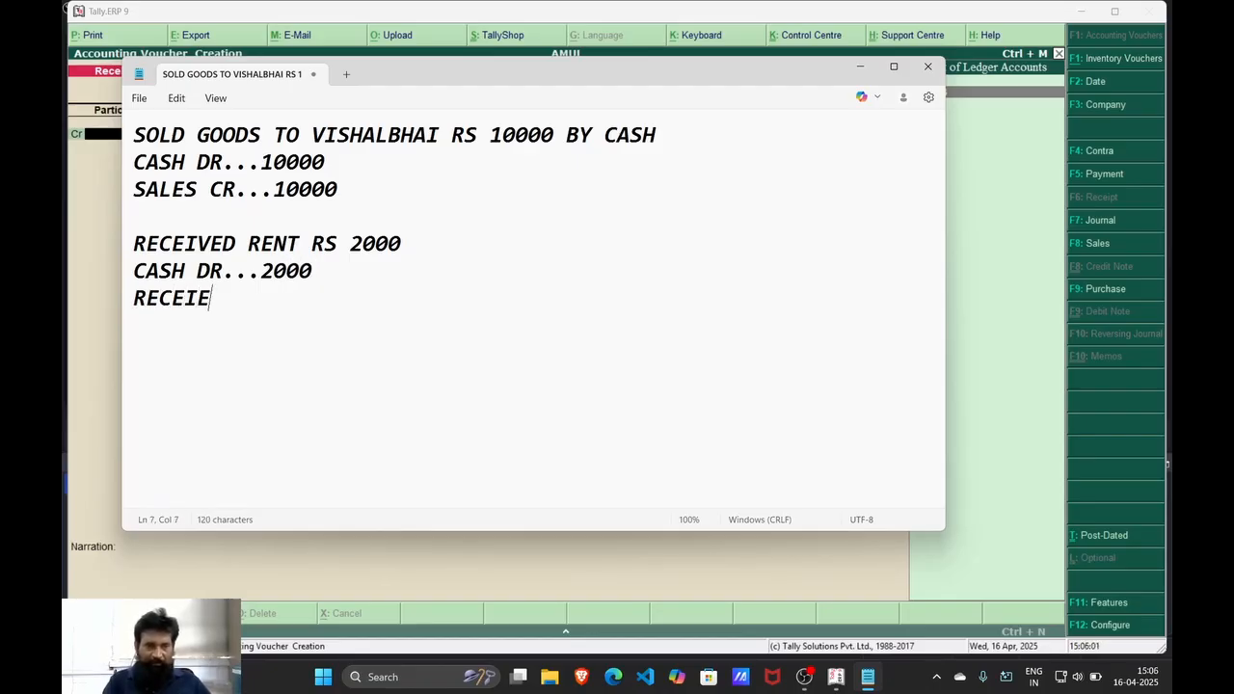
pyautogui.press('BackSpace')
pyautogui.write('VED RENT')
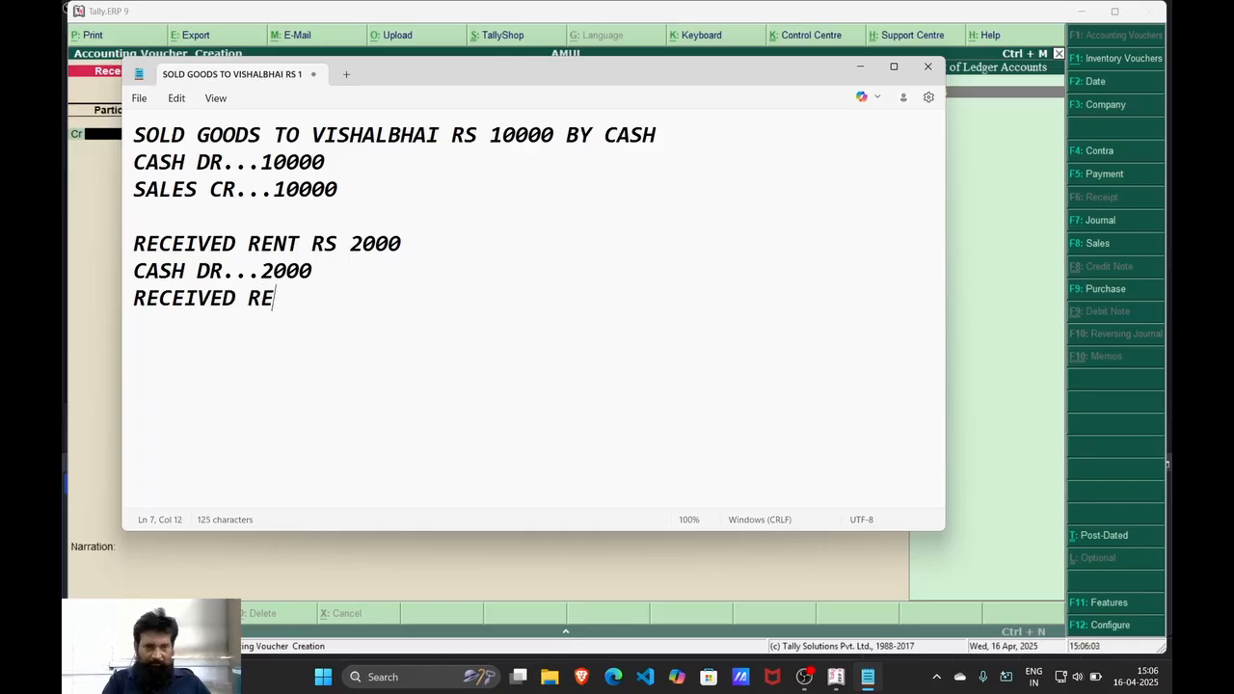
pyautogui.write(' CR')
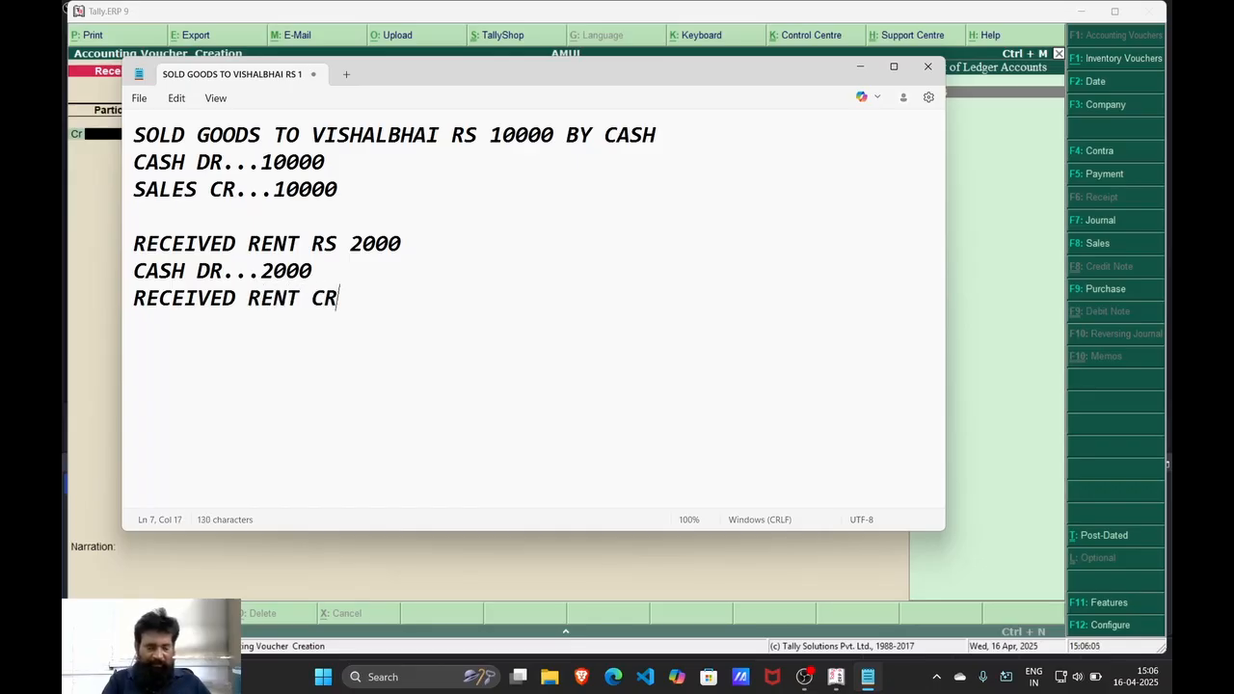
pyautogui.write('...')
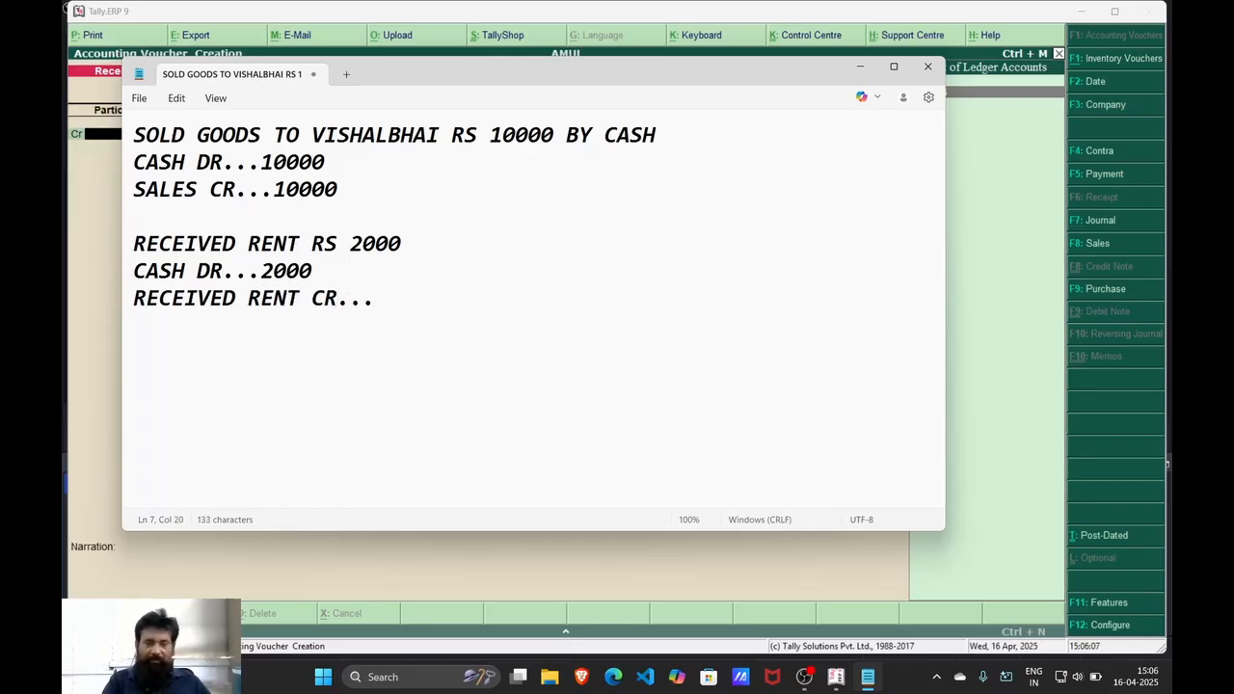
pyautogui.write('2000')
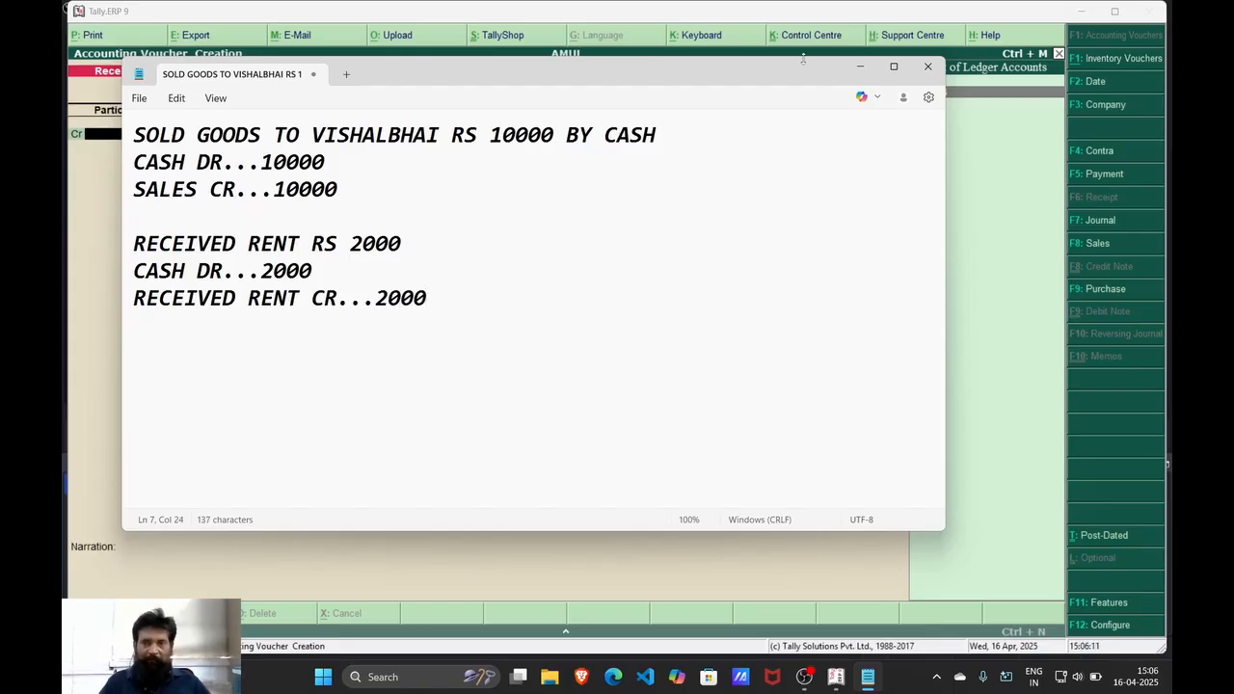
pyautogui.click(859, 68)
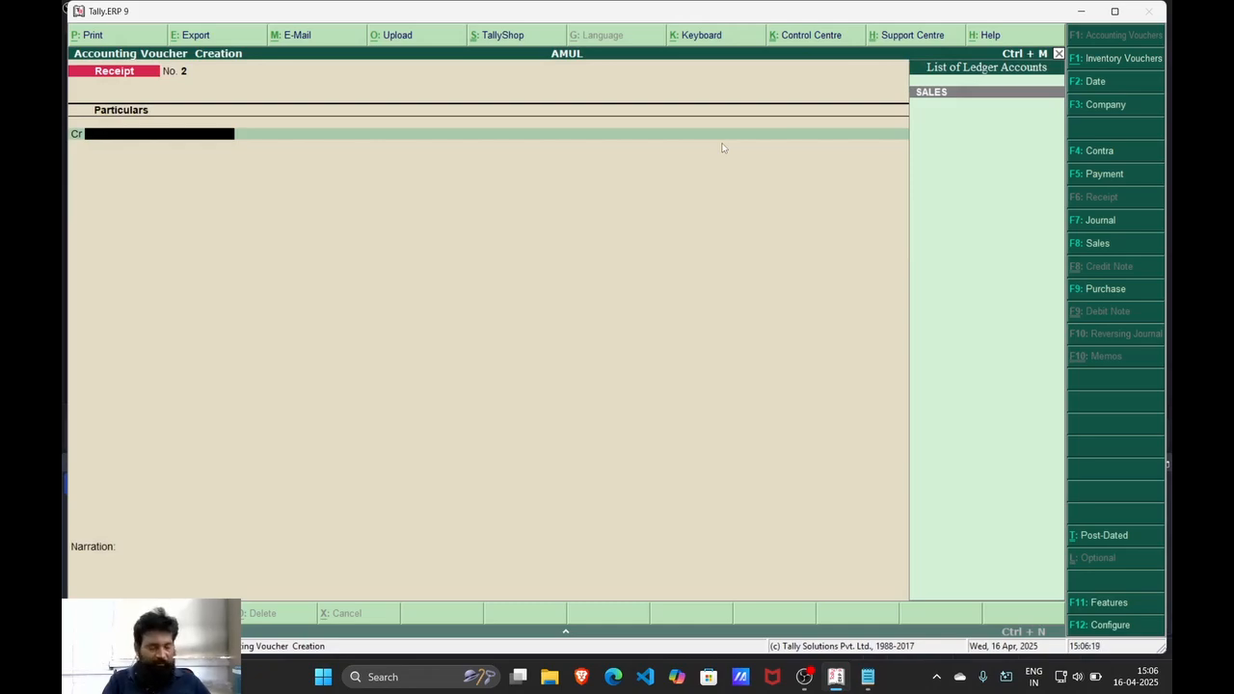
# Create a RECEIVED RENT ledger under Indirect Incomes from within the receipt voucher, leaving the mailing and tax details empty
pyautogui.hotkey('alt', 'c')
pyautogui.write('RE')
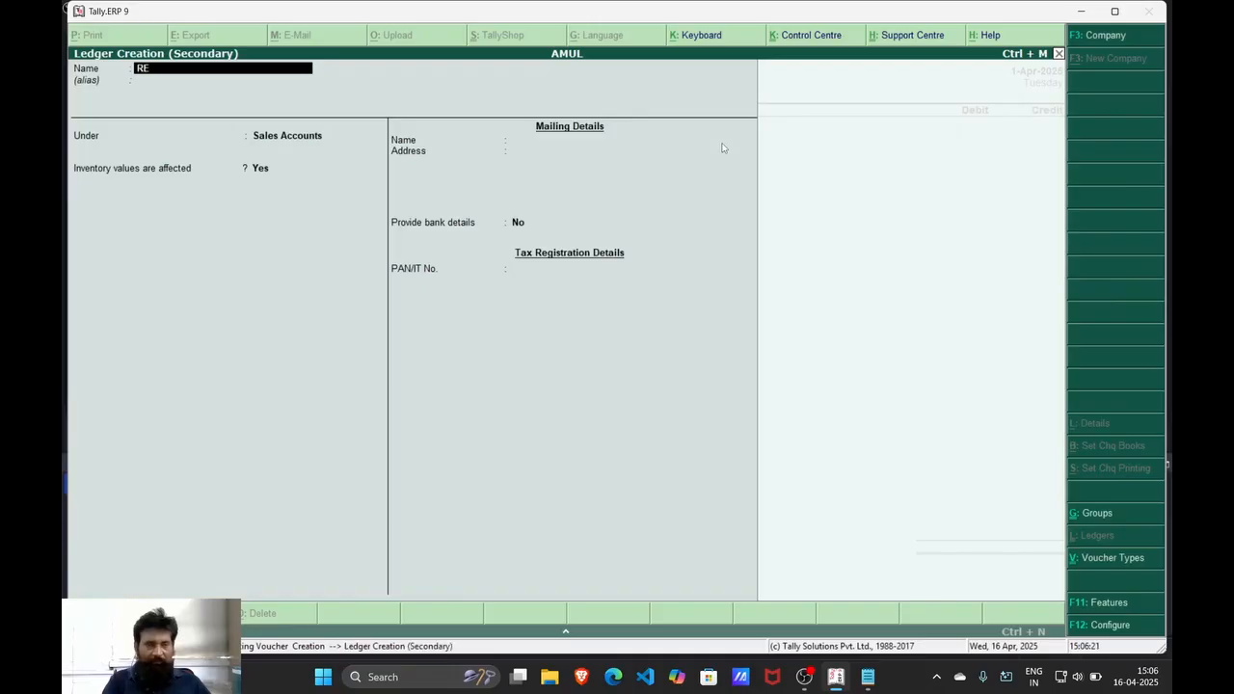
pyautogui.write('CEIVED')
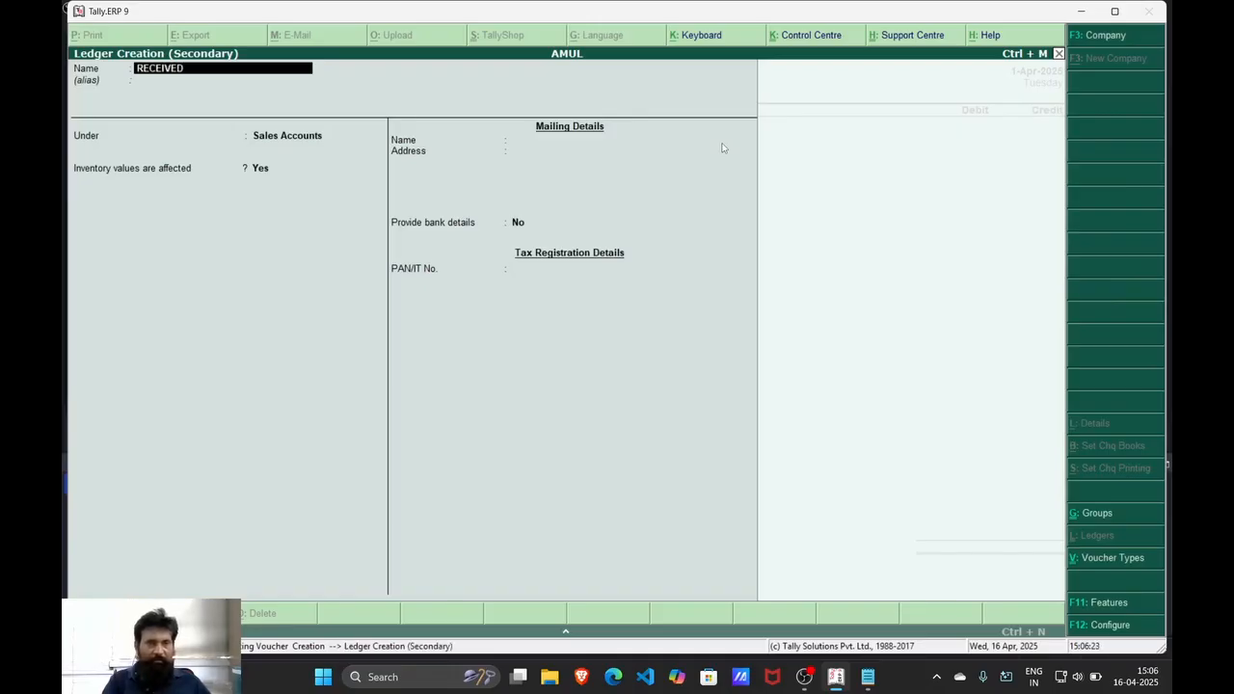
pyautogui.write(' RENT')
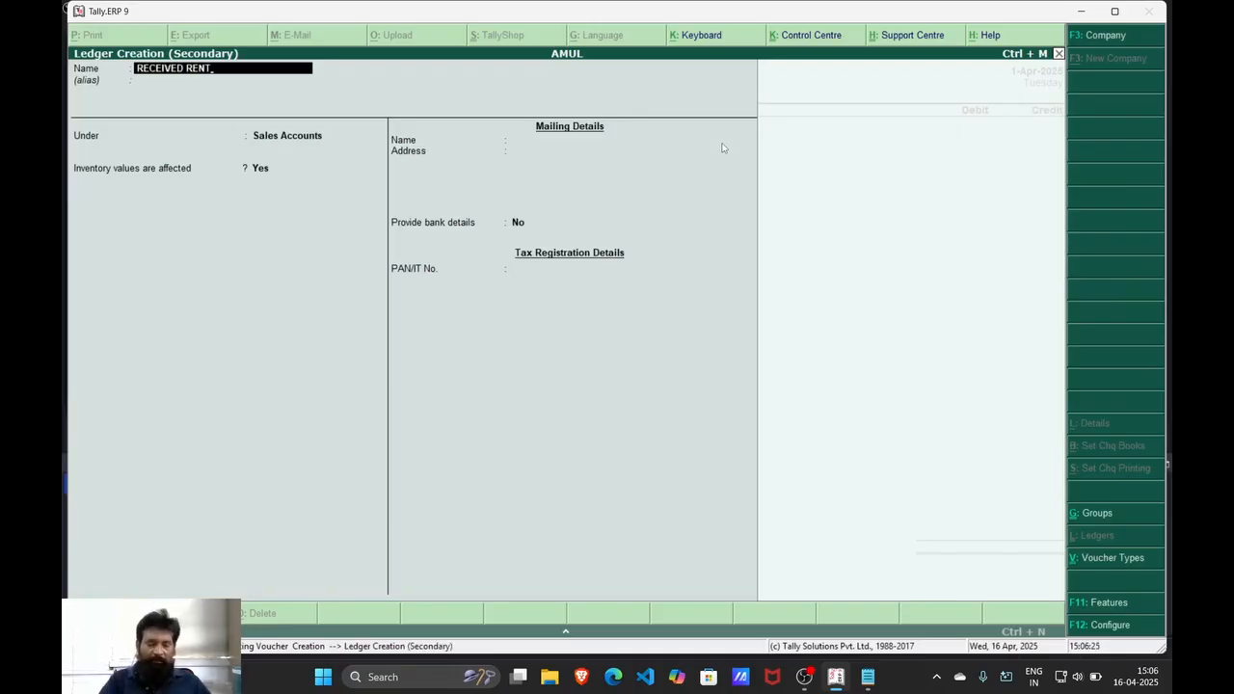
pyautogui.press('Return')
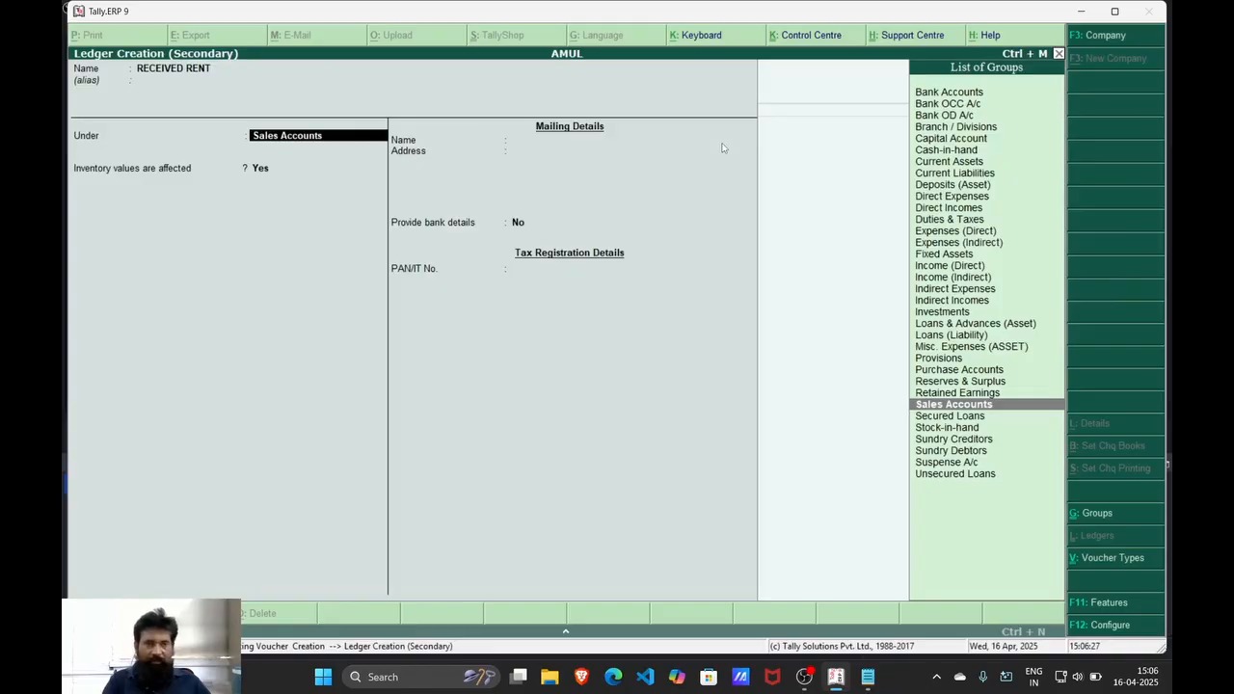
pyautogui.write('IN')
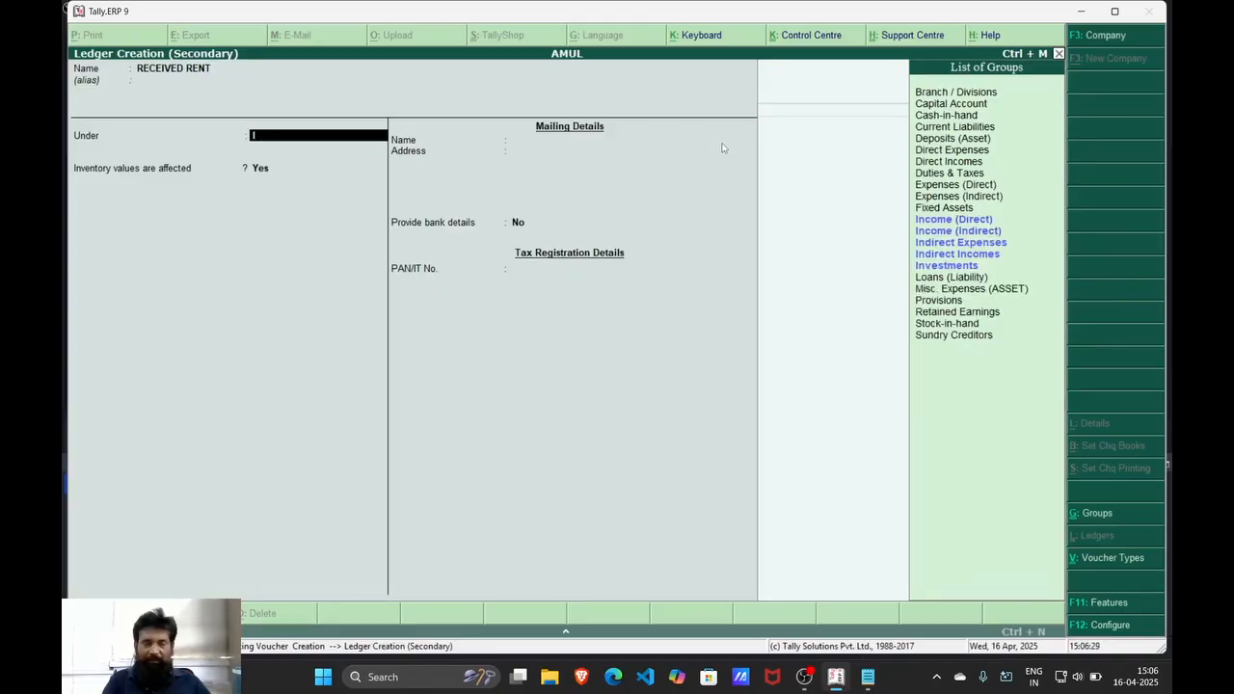
pyautogui.press('Down')
pyautogui.press('Down')
pyautogui.press('Down')
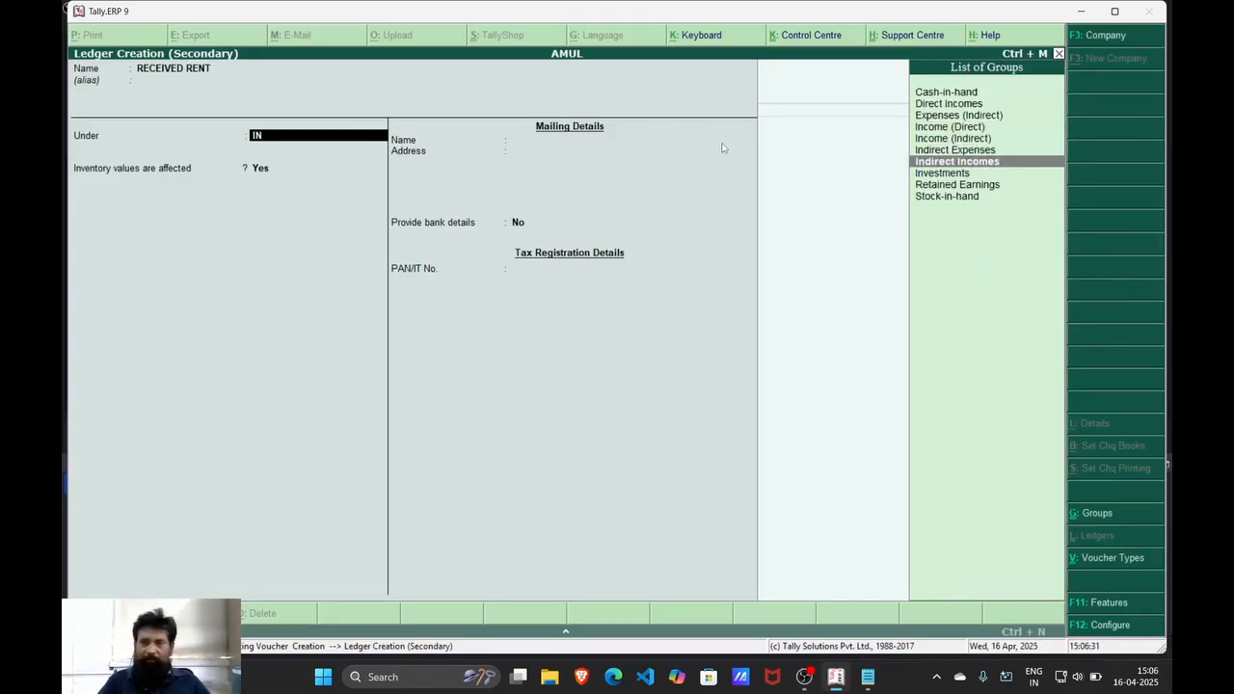
pyautogui.press('Return')
pyautogui.press('Return')
pyautogui.press('Return')
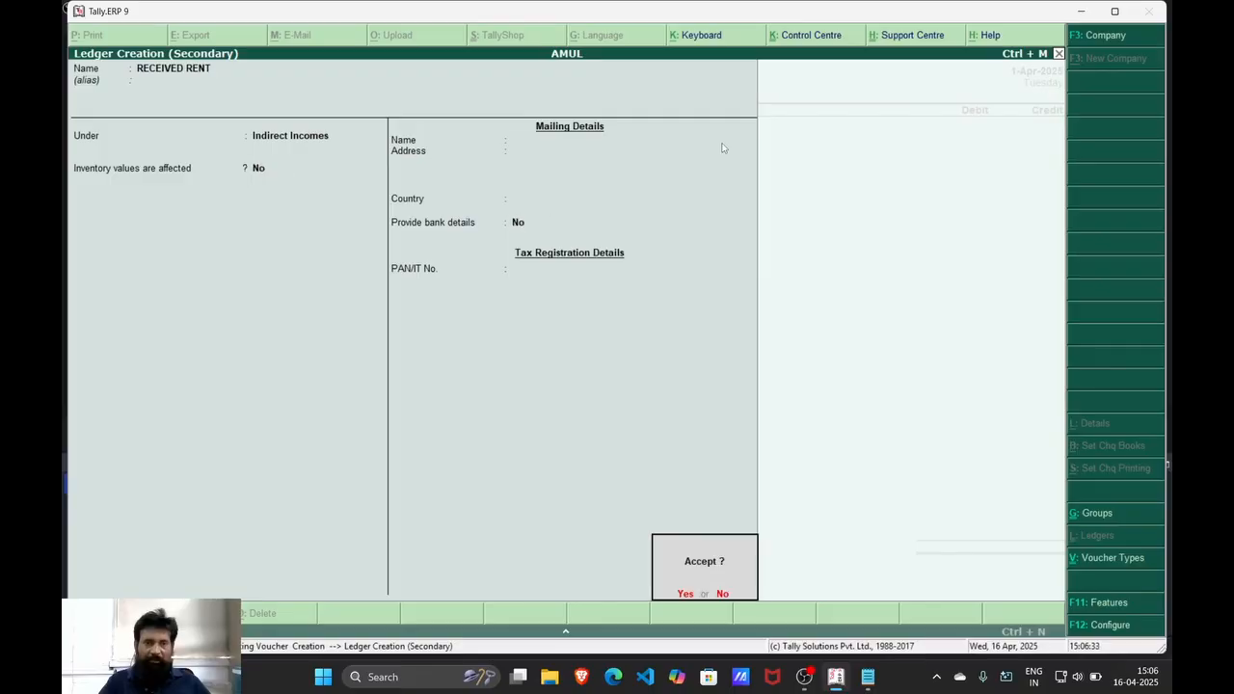
pyautogui.press('Return')
# Credit RECEIVED RENT and debit Cash with 2000 each, and save the receipt voucher with a blank narration
pyautogui.write('2000')
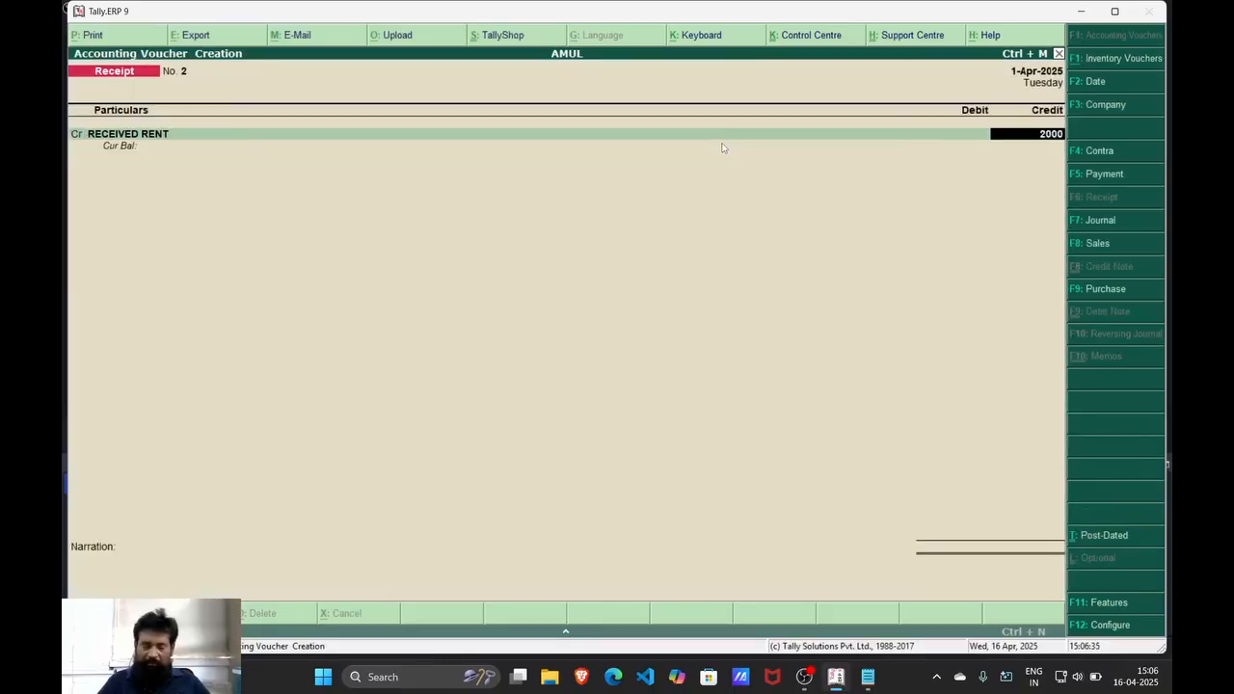
pyautogui.press('Return')
pyautogui.press('Return')
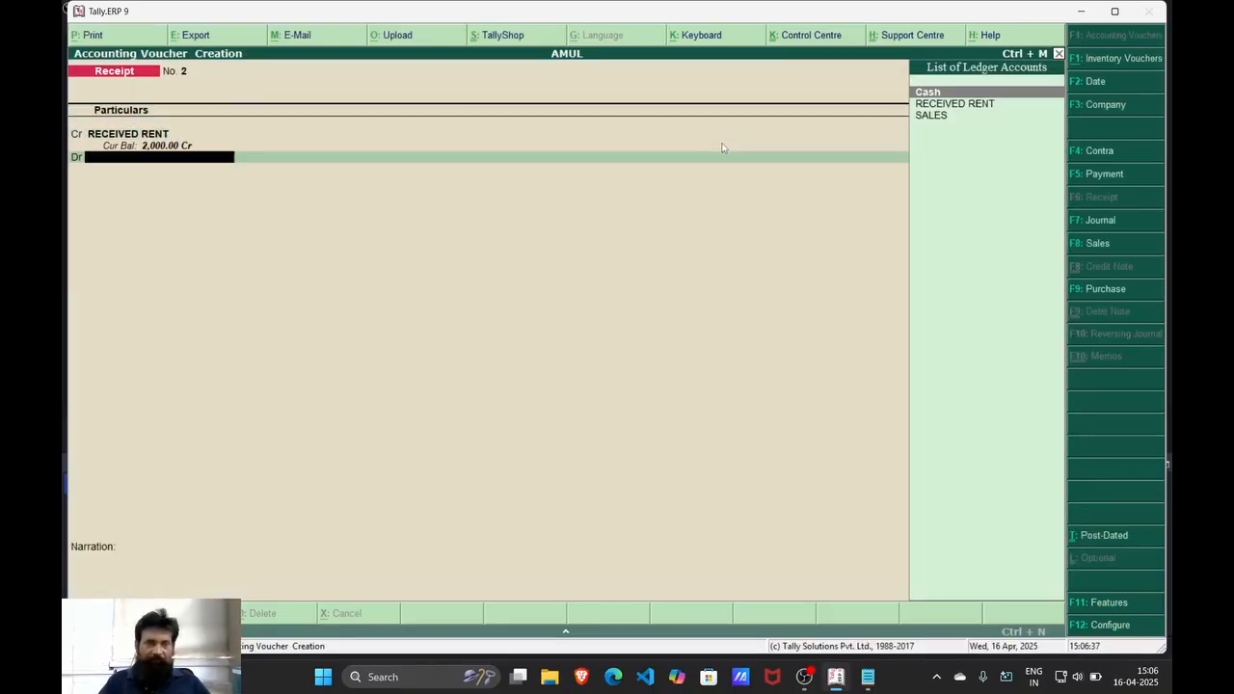
pyautogui.press('Return')
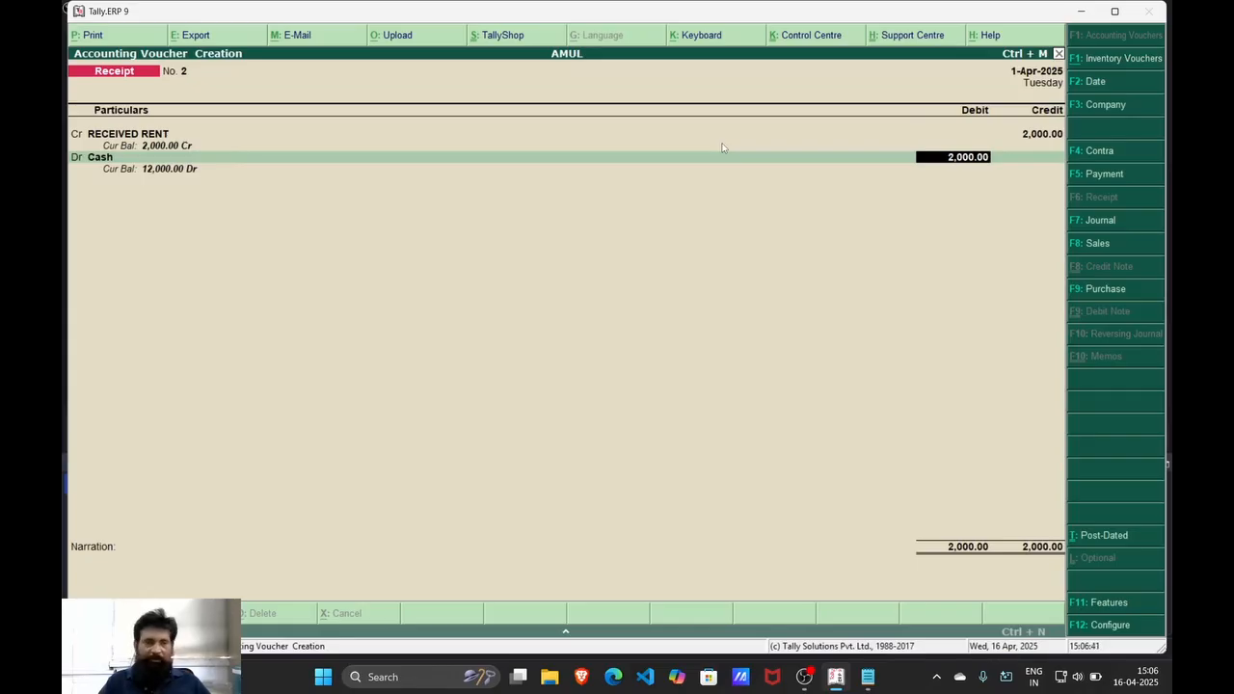
pyautogui.press('Return')
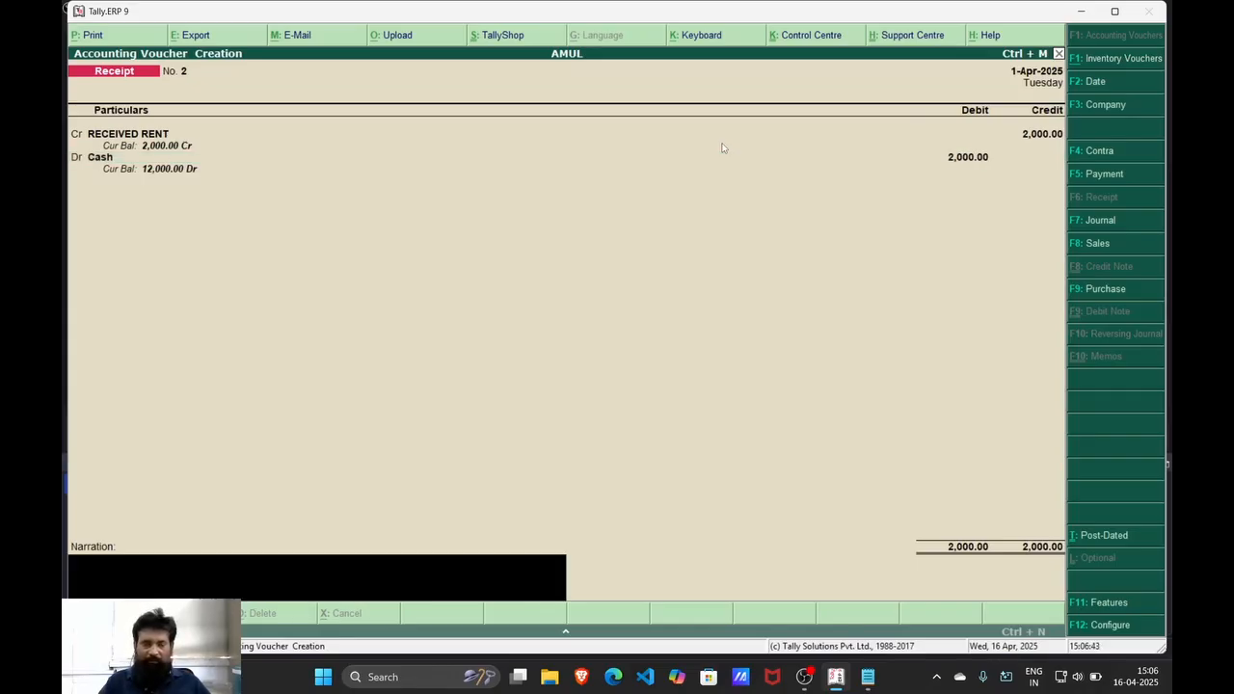
pyautogui.press('Return')
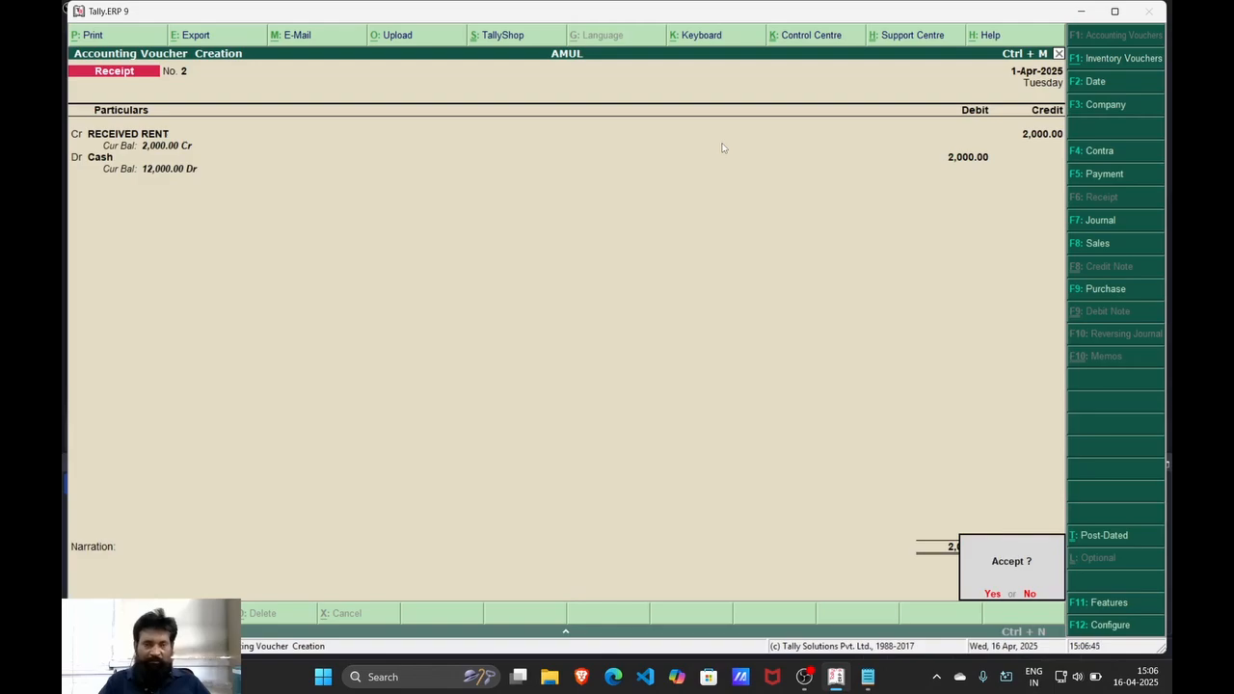
pyautogui.press('Return')
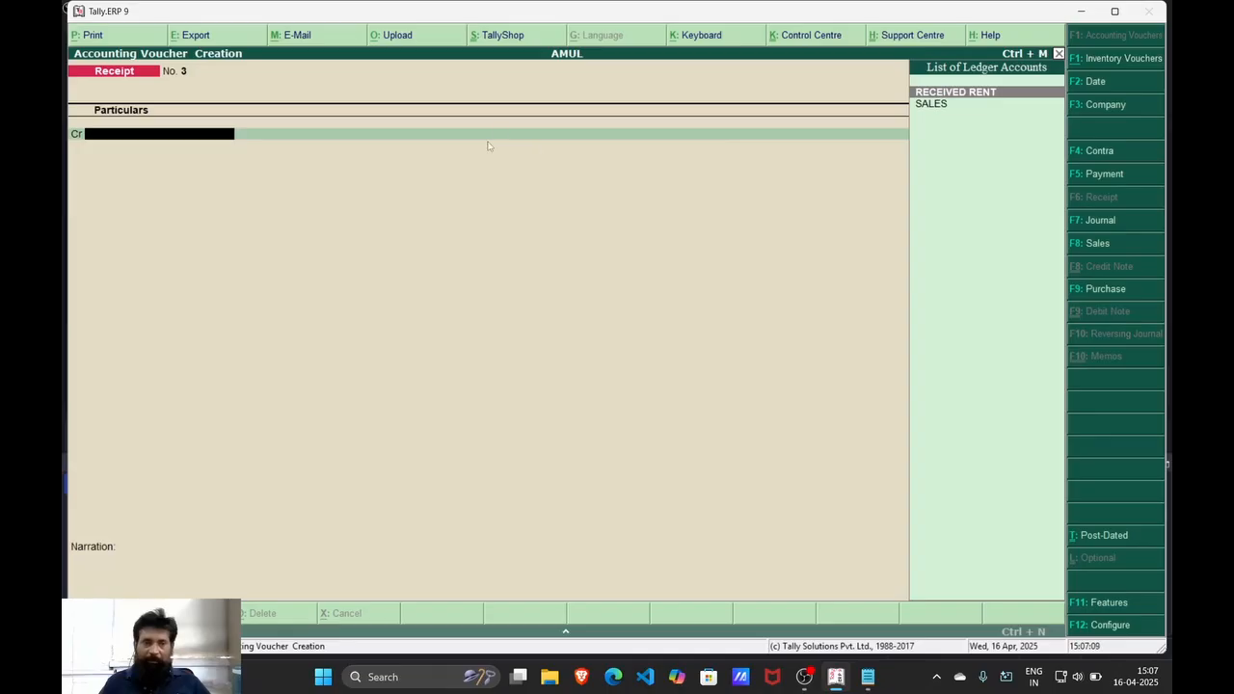
# Switch to the Notepad notes and add the line "SOLD GOODS TO", the customer's name and "RS 5000 ON CREDIT" below the rent entry
pyautogui.click(867, 676)
pyautogui.press('Return')
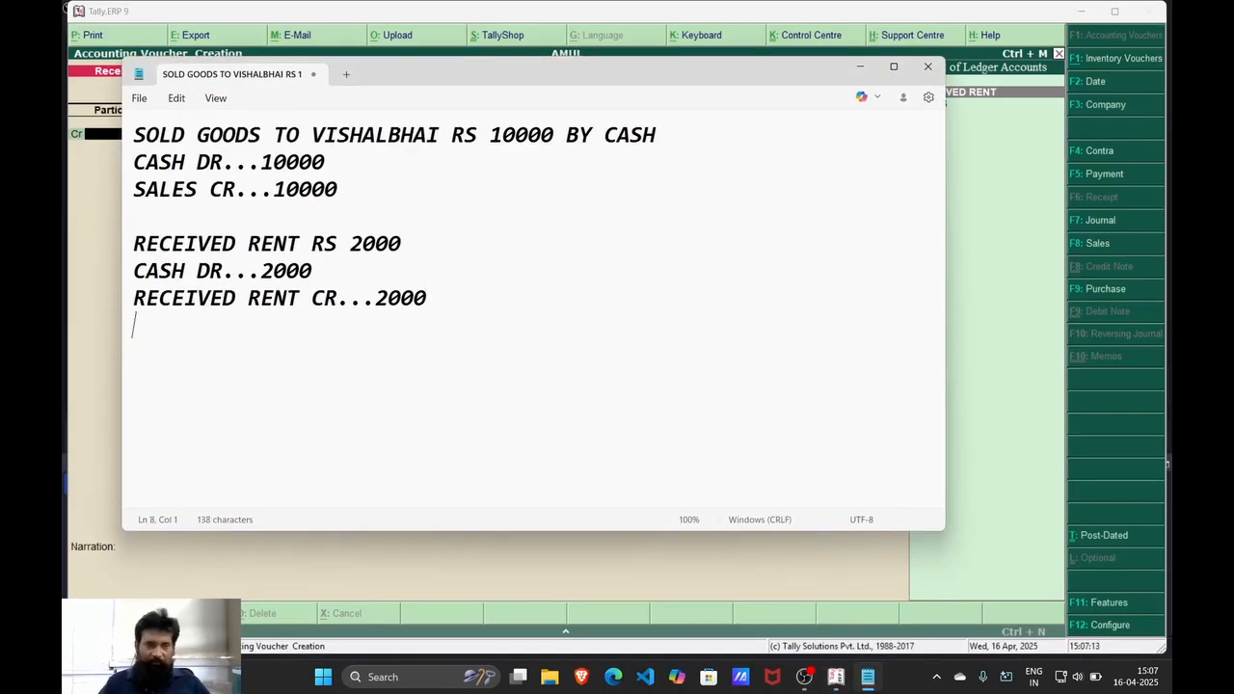
pyautogui.write('SOLD')
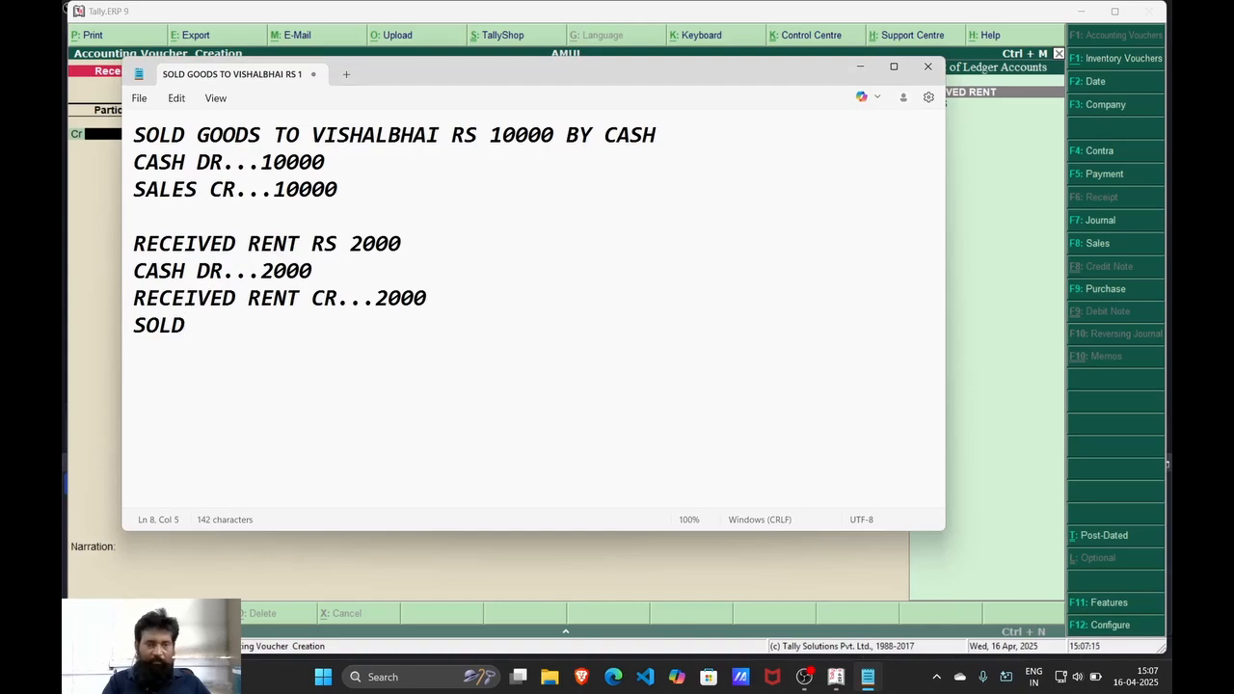
pyautogui.write(' GOODS TO')
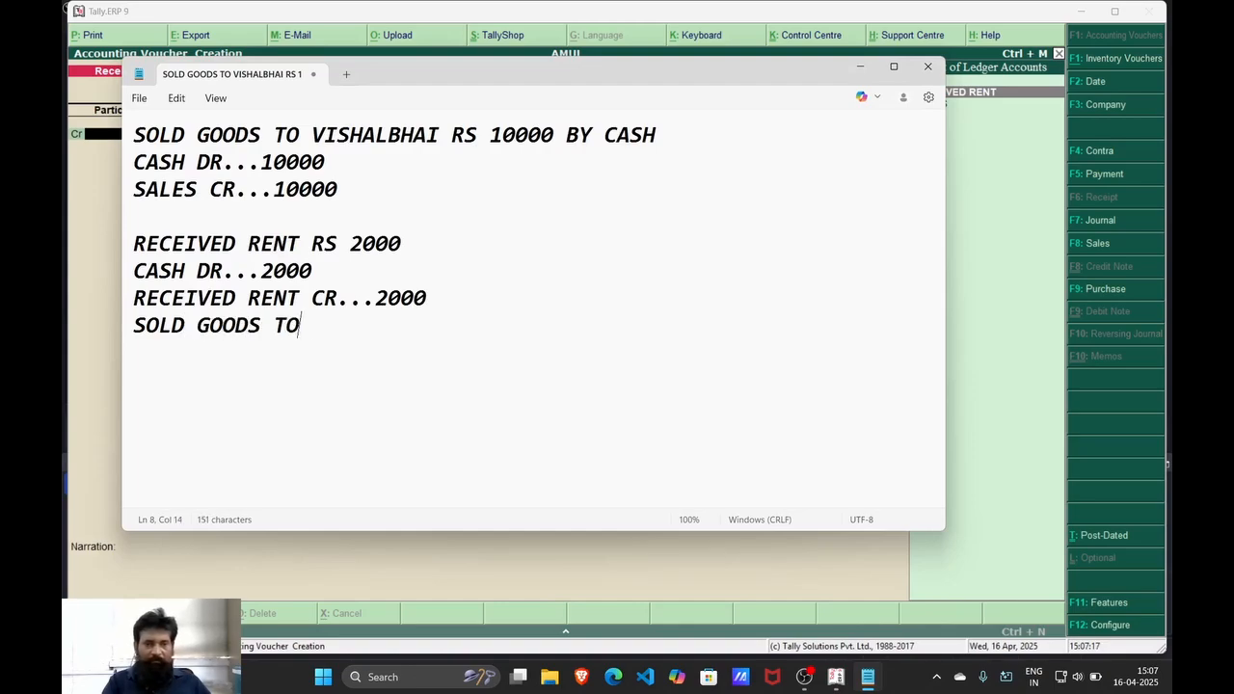
pyautogui.write(' MAHESH')
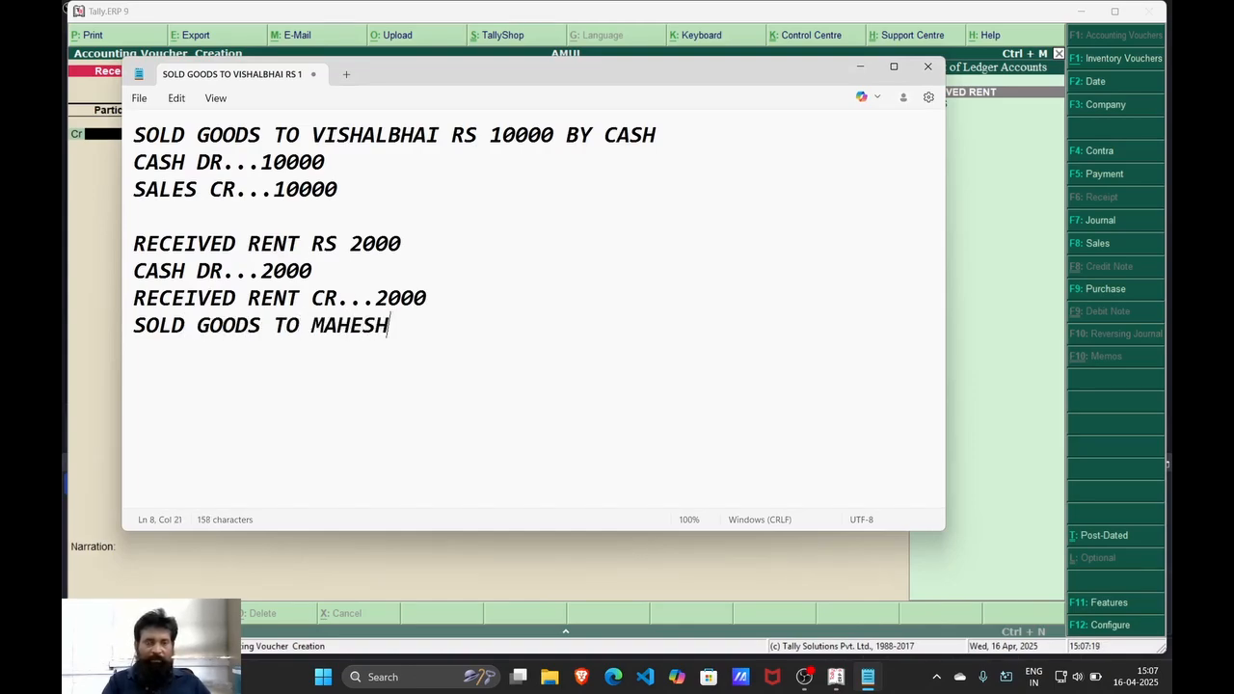
pyautogui.write('BHAI RS ')
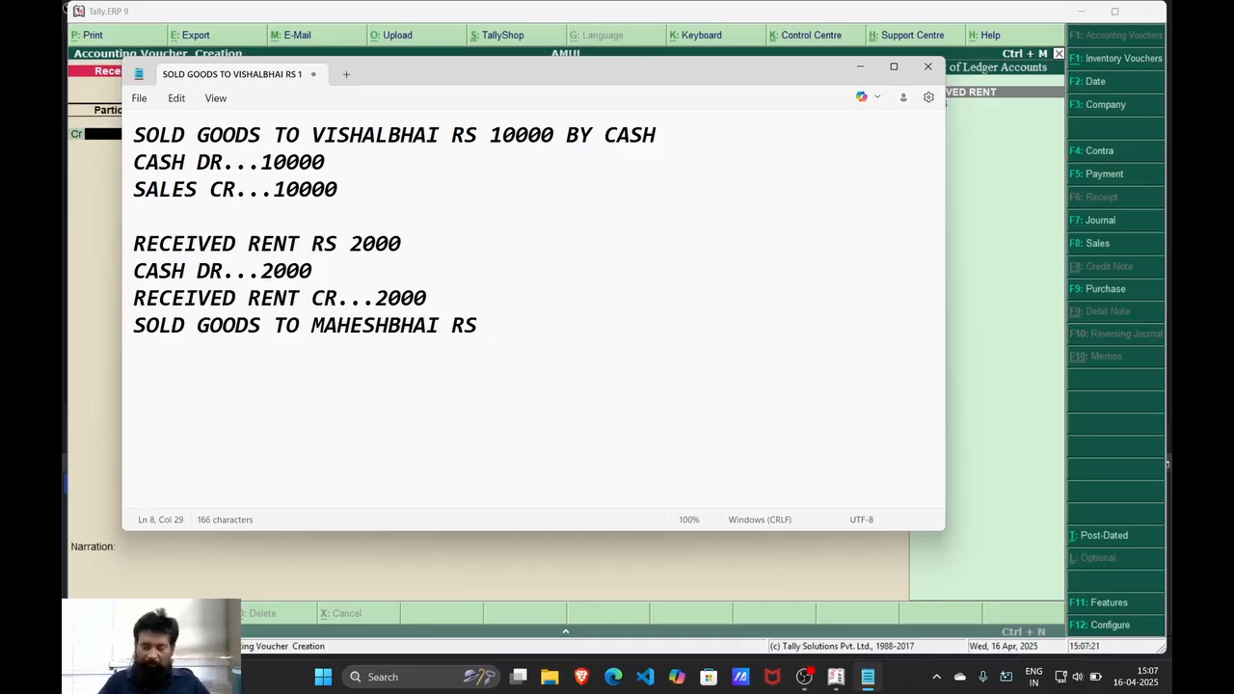
pyautogui.write('5000 ON CREDIT')
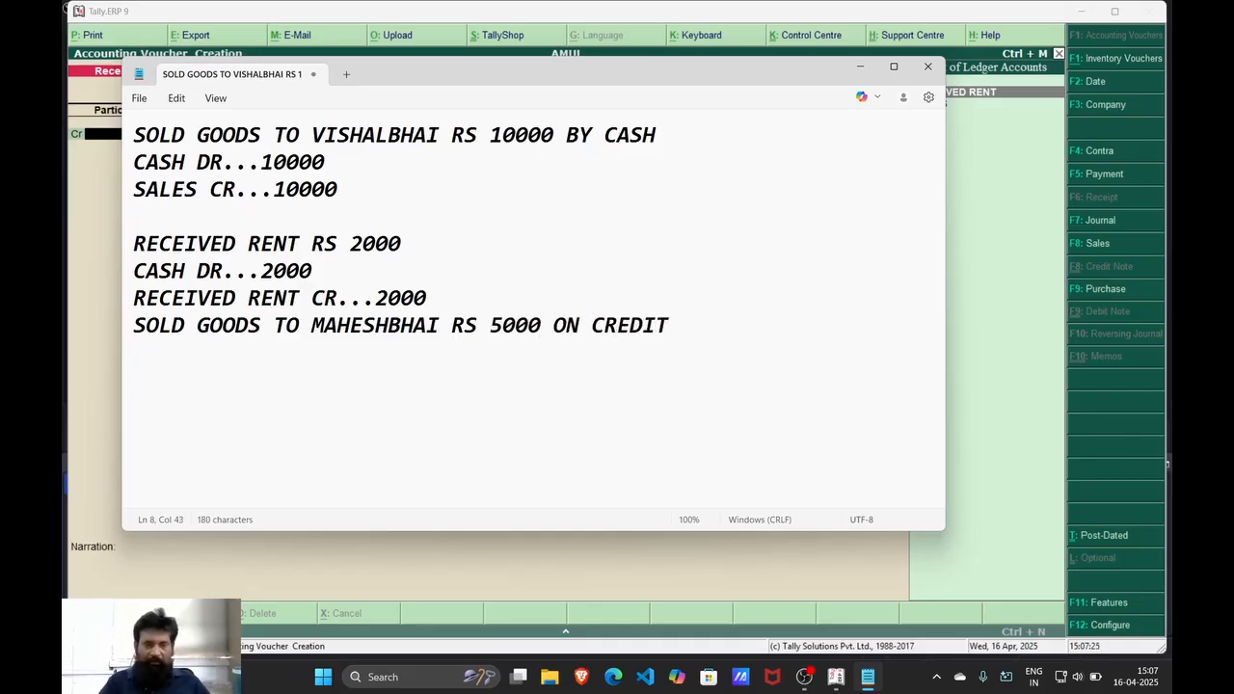
# Write the credit sale's entry lines, the customer's name with "DR....5000" and "SALES CR....5000", and return to the Tally voucher
pyautogui.press('Return')
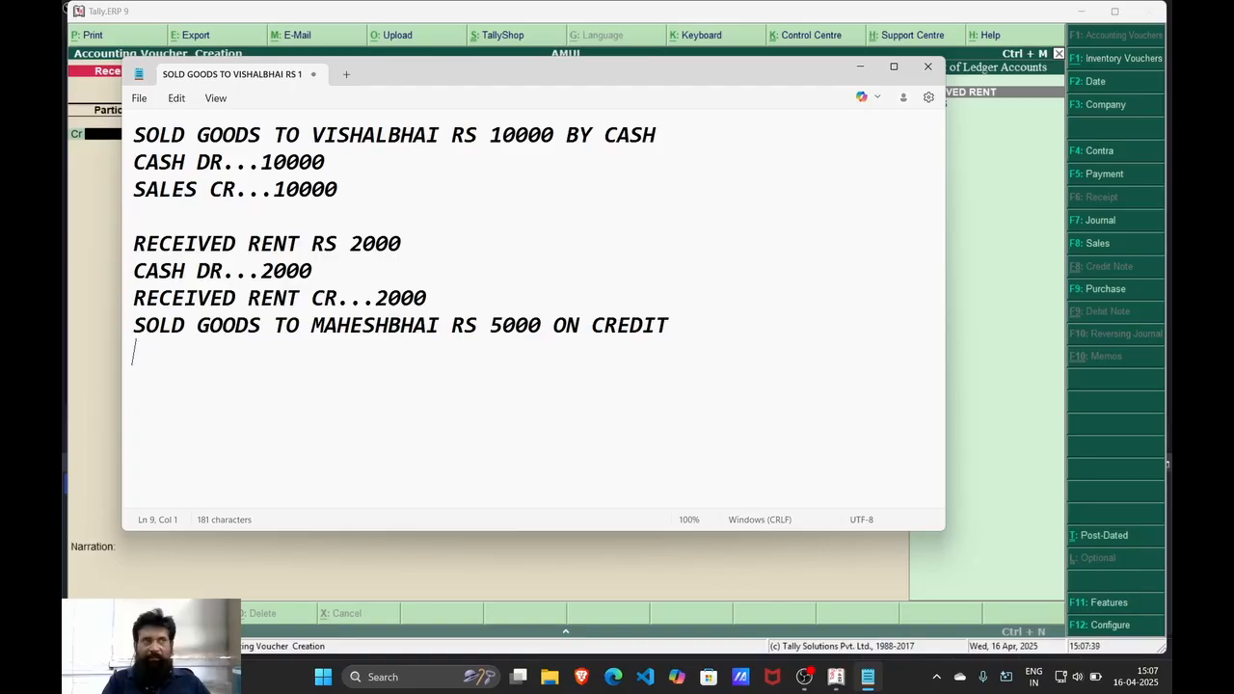
pyautogui.write('MAHESH')
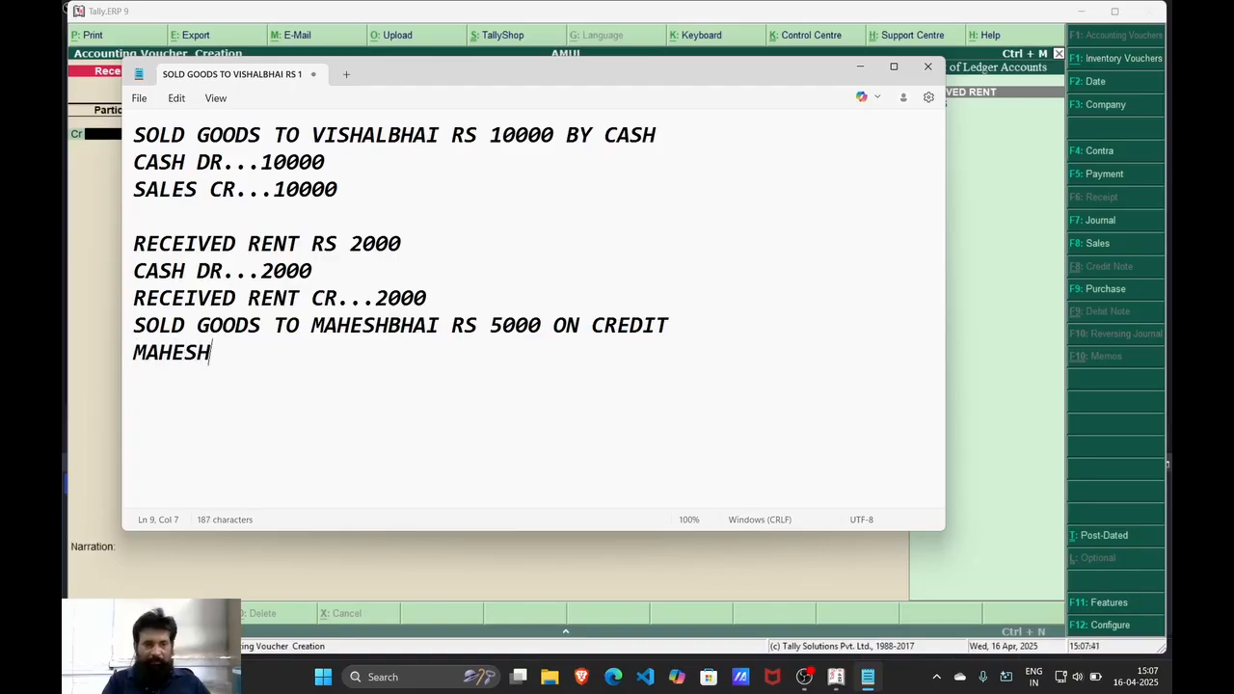
pyautogui.write('BHAI DR,,,')
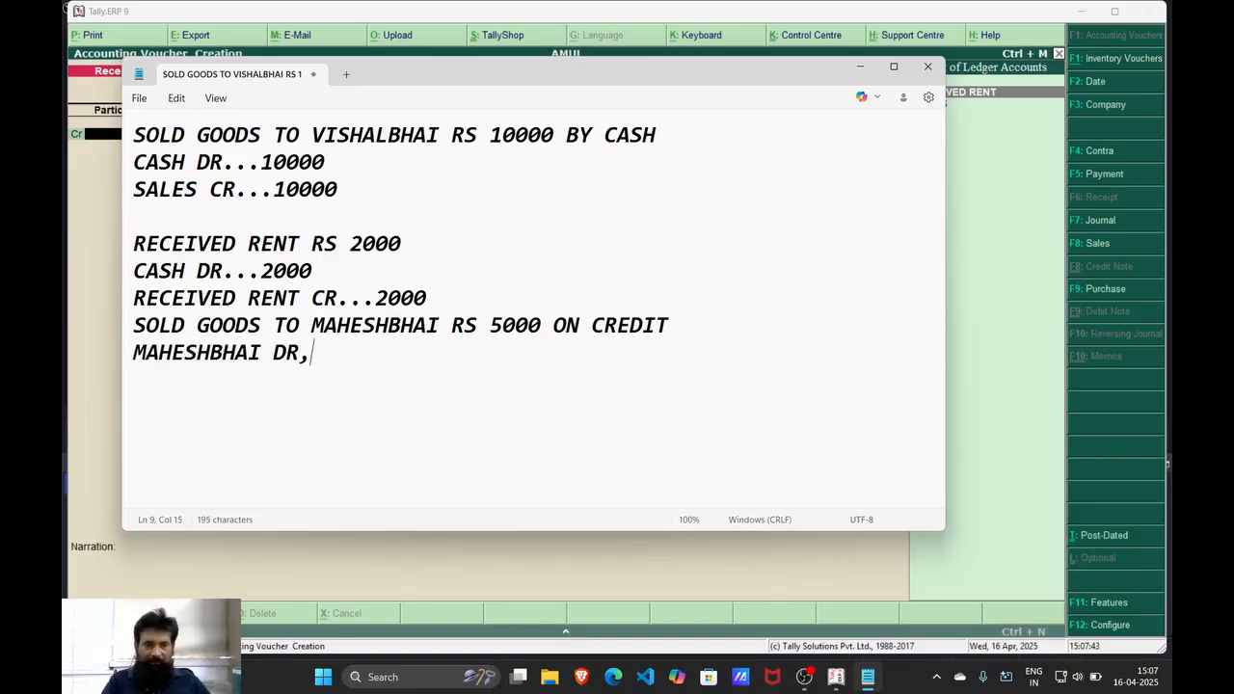
pyautogui.press('BackSpace')
pyautogui.press('BackSpace')
pyautogui.press('BackSpace')
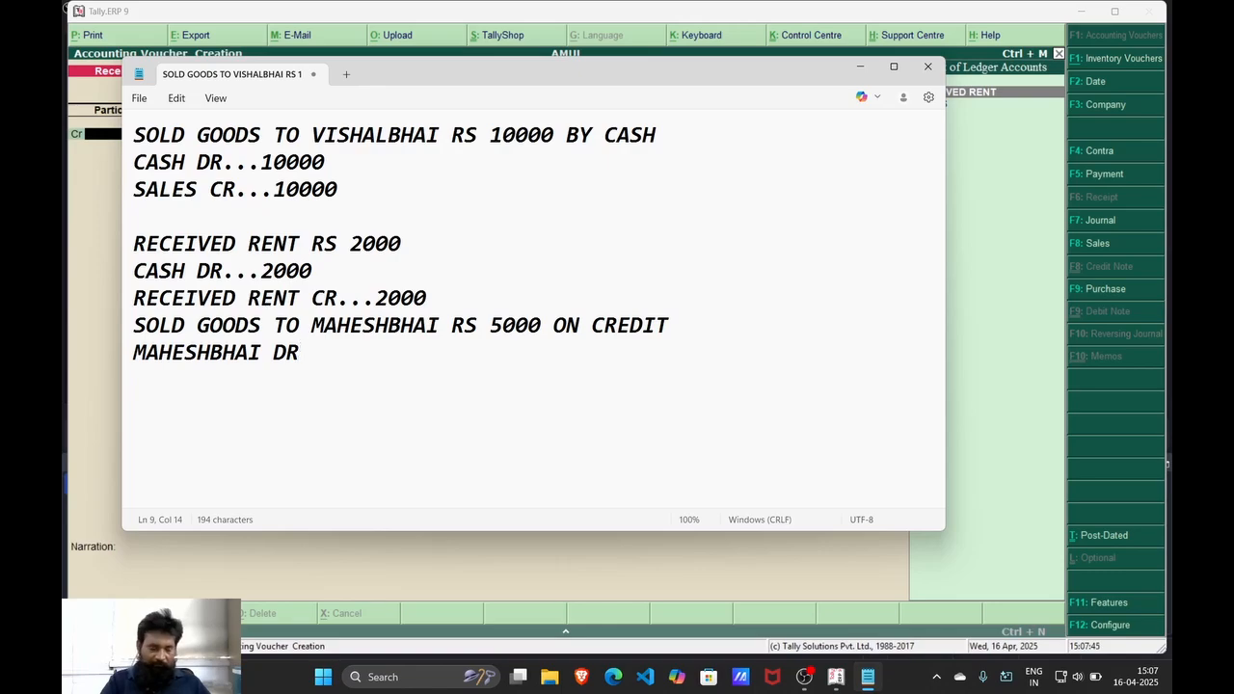
pyautogui.write('....5000')
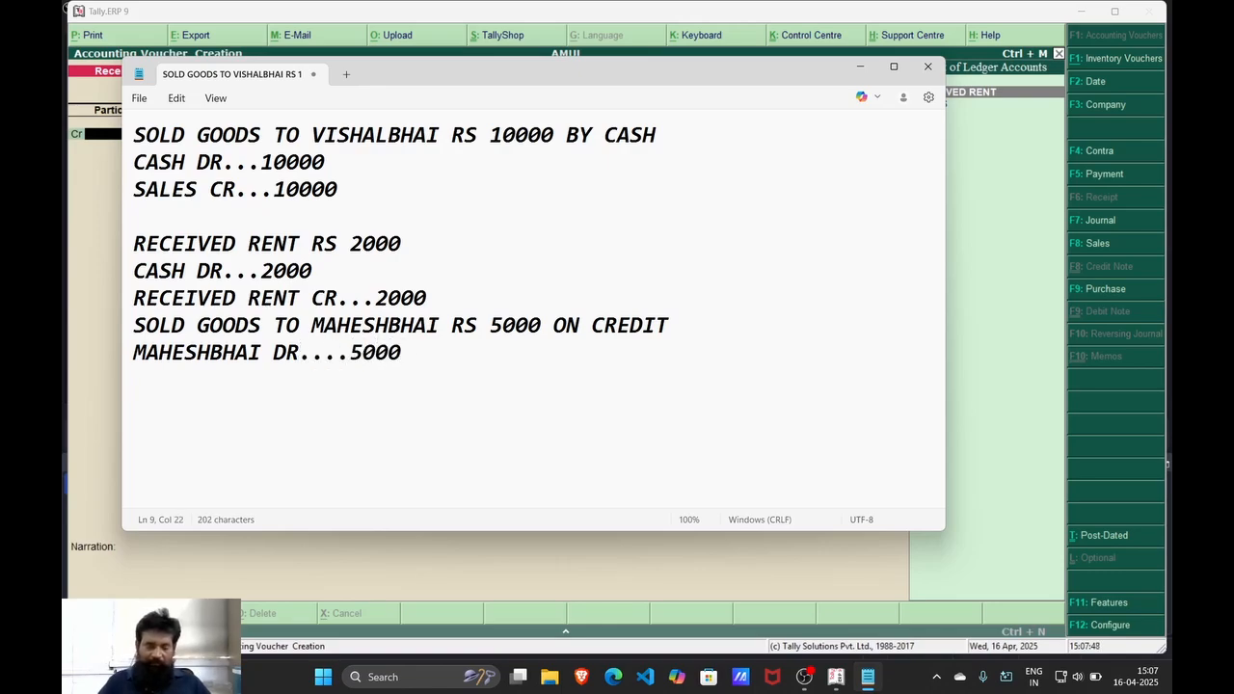
pyautogui.press('Return')
pyautogui.write('SA')
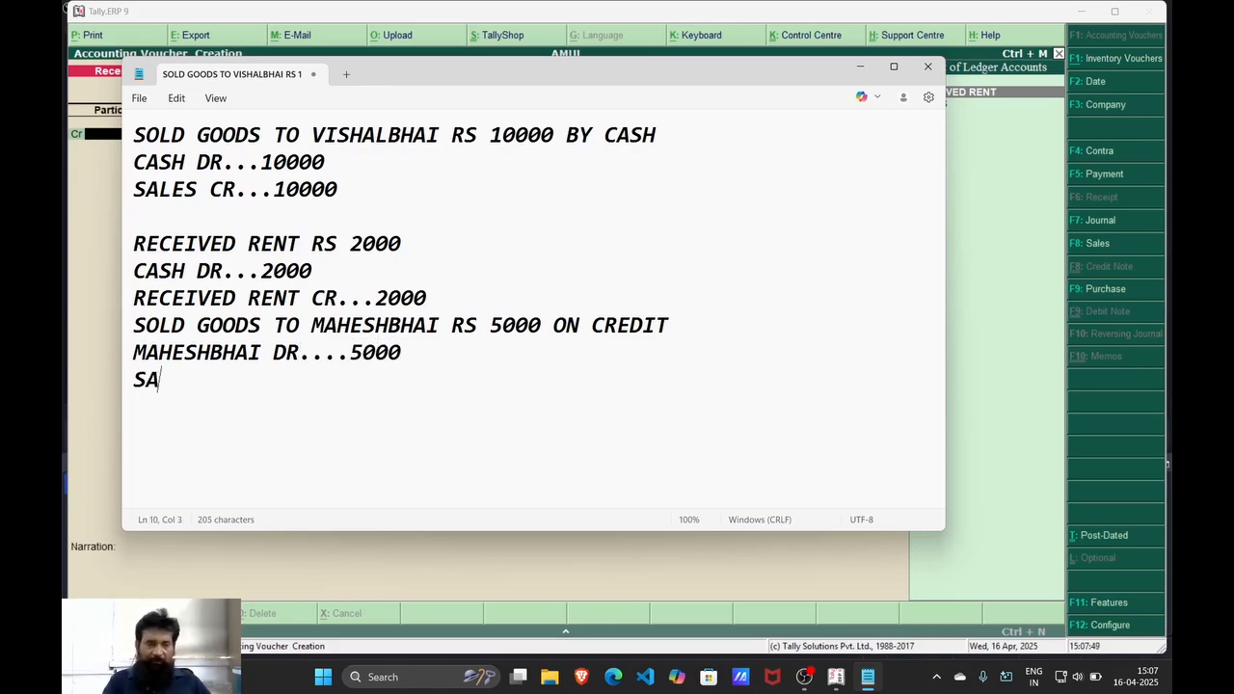
pyautogui.write('LES CR...')
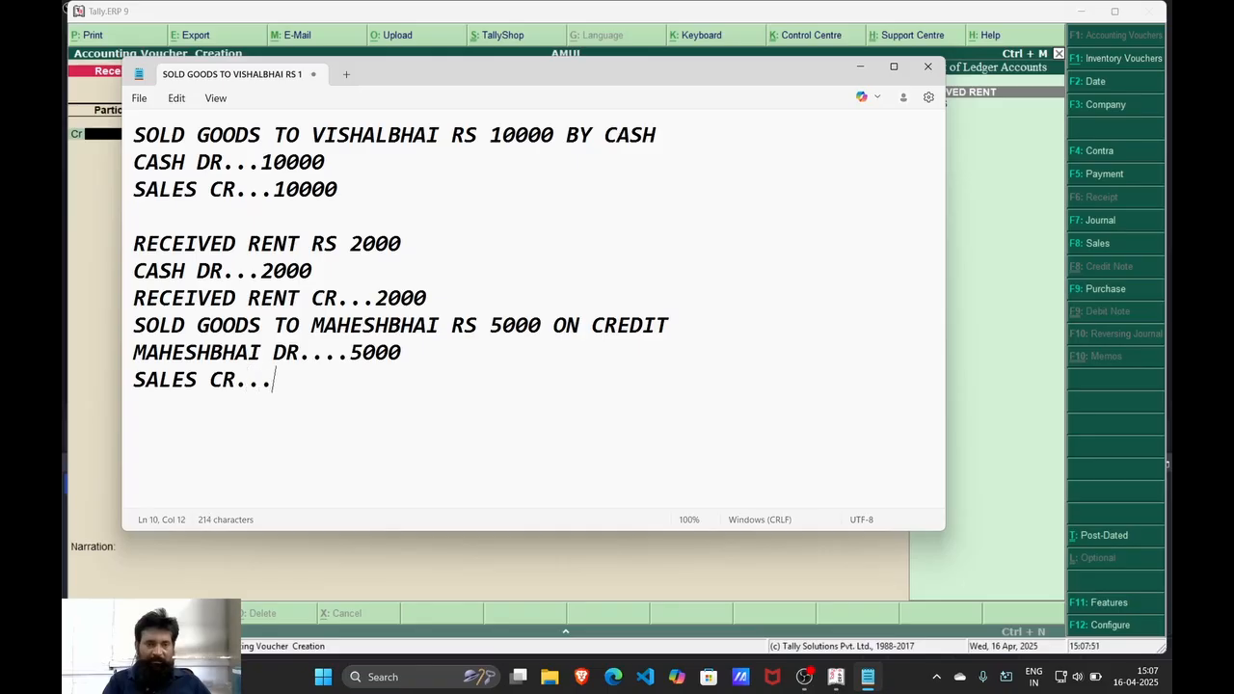
pyautogui.write('.5000')
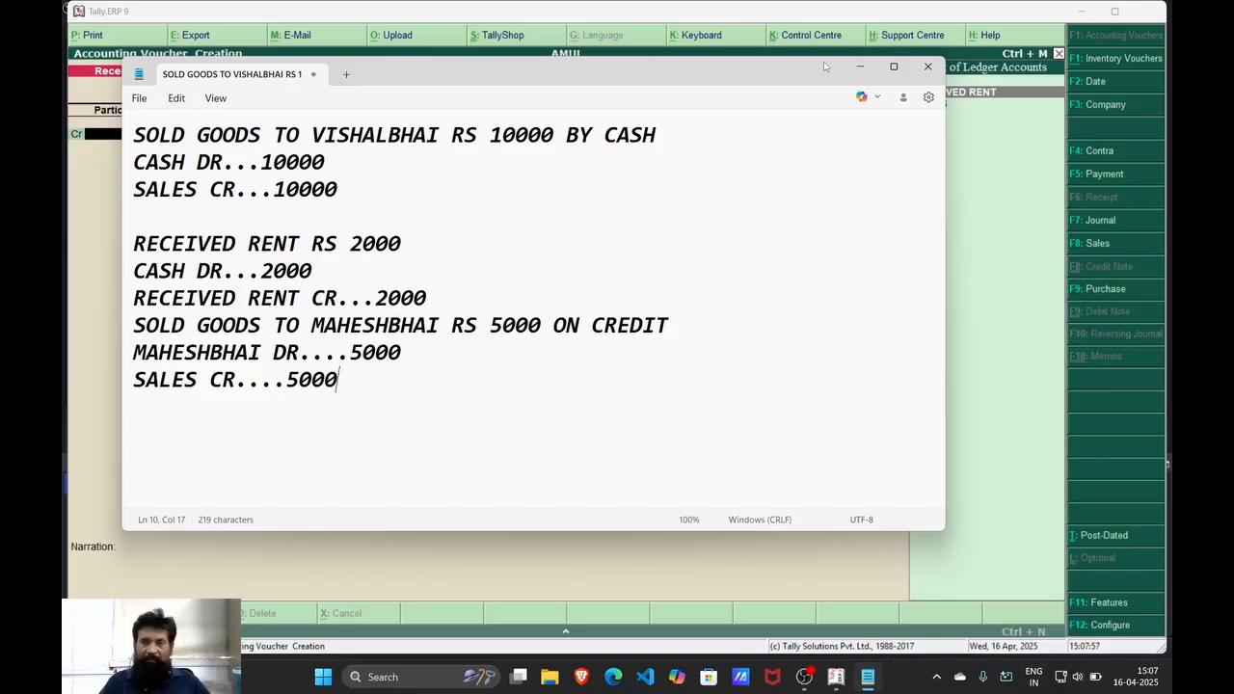
pyautogui.click(859, 67)
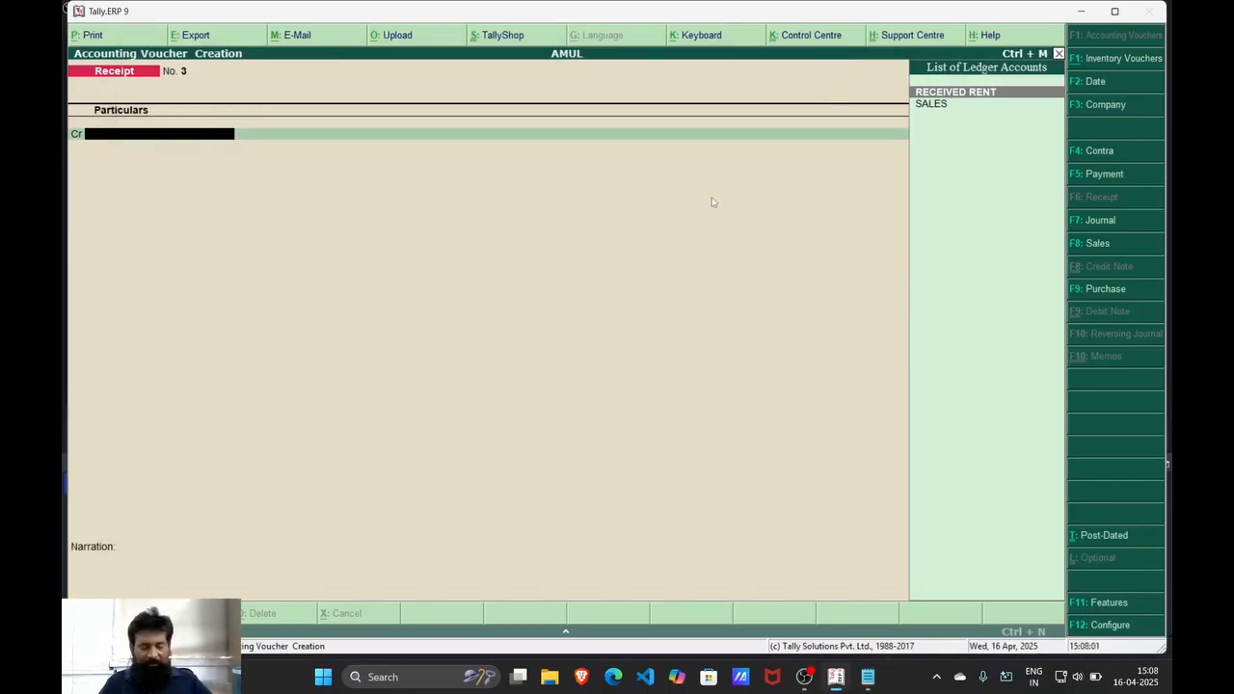
# Start a sales voucher in voucher mode with a blank reference number, and check the credit sale entry in the Notepad notes
pyautogui.click(1095, 250)
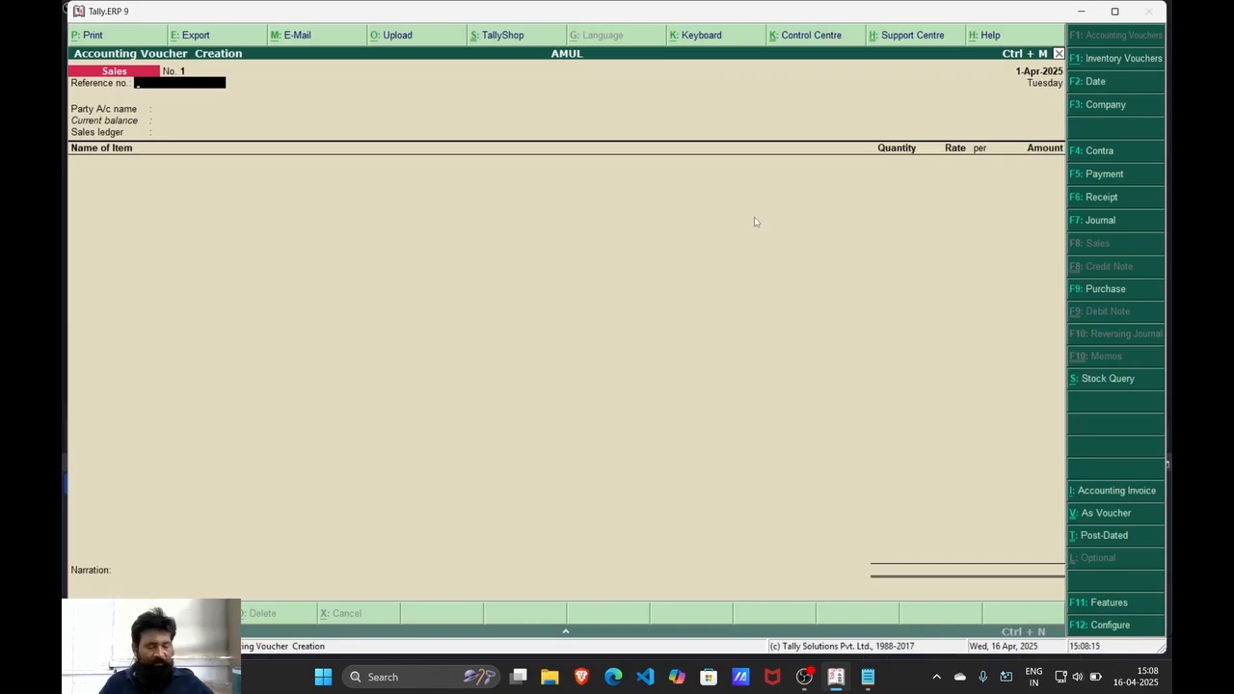
pyautogui.hotkey('ctrl', 'v')
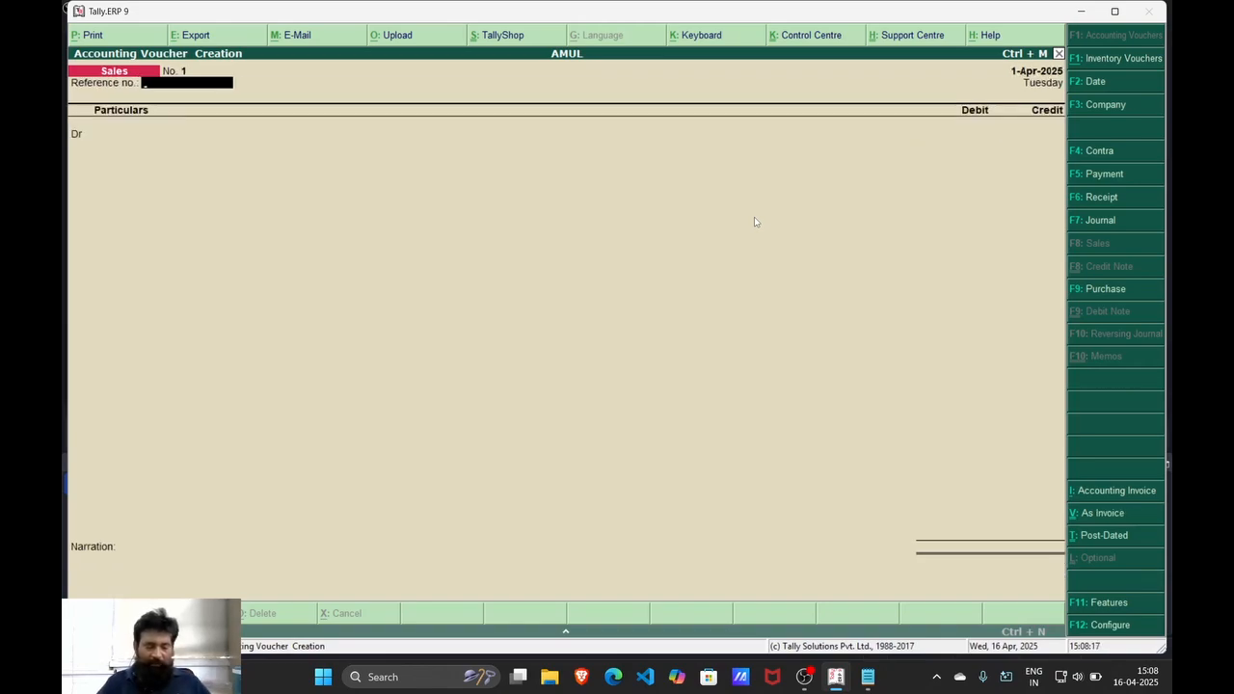
pyautogui.press('Return')
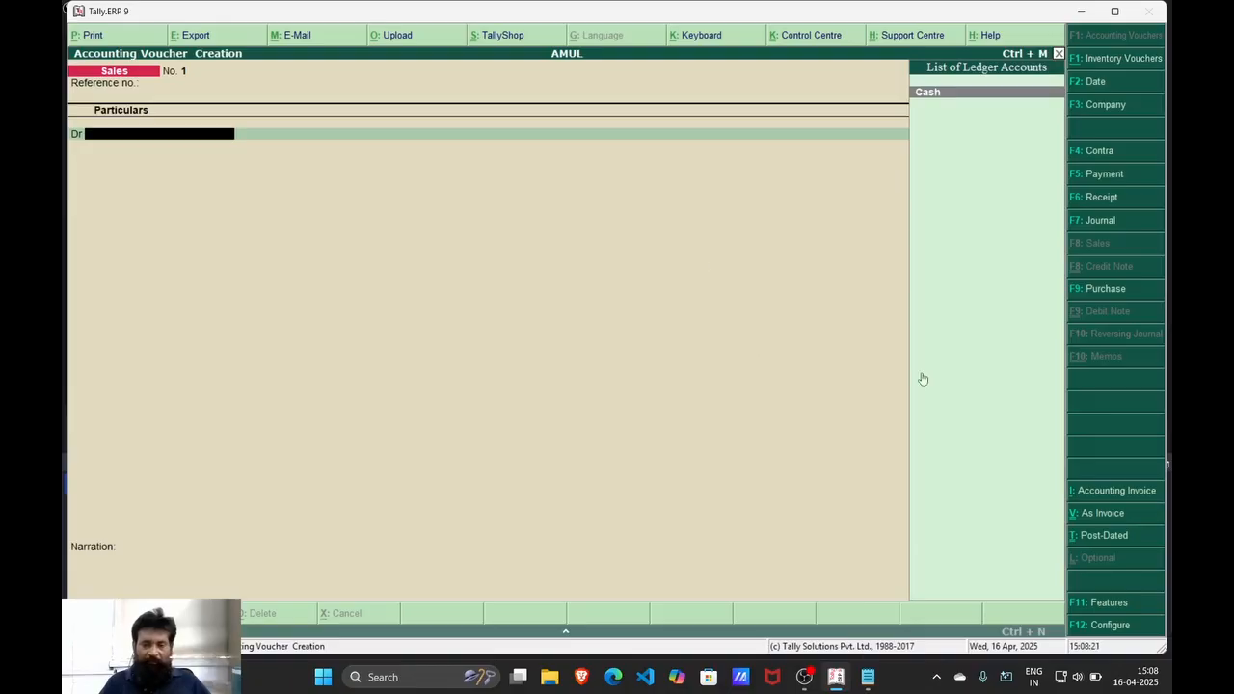
pyautogui.click(868, 677)
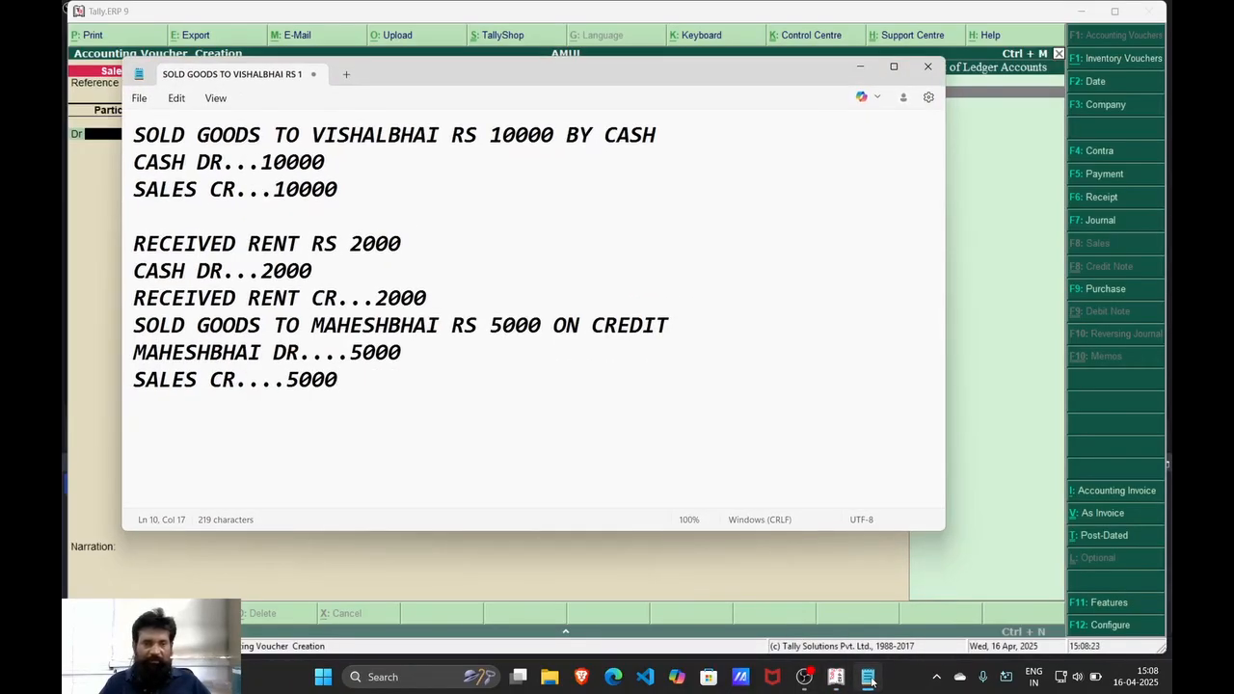
pyautogui.click(868, 676)
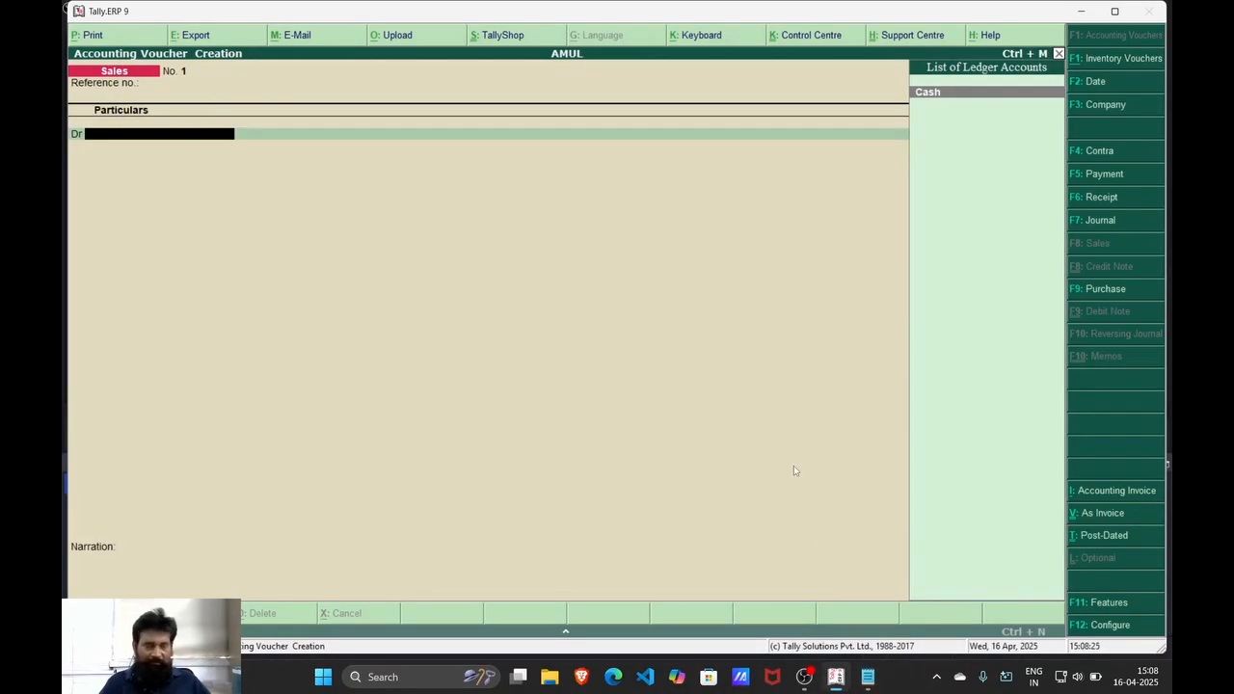
# Create the customer's ledger under Sundry Debtors from within the sales voucher, keeping the default ledger details, and accept the buyer's details
pyautogui.hotkey('alt', 'c')
pyautogui.write('MA')
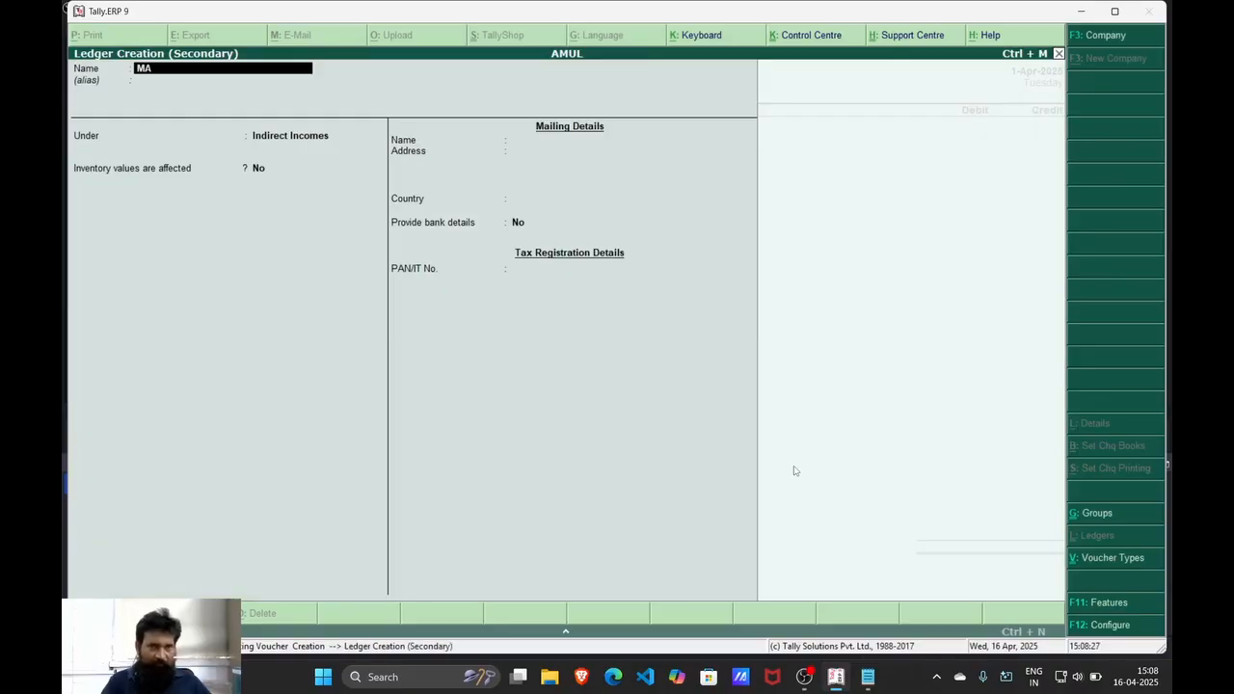
pyautogui.write('HESHBHAI')
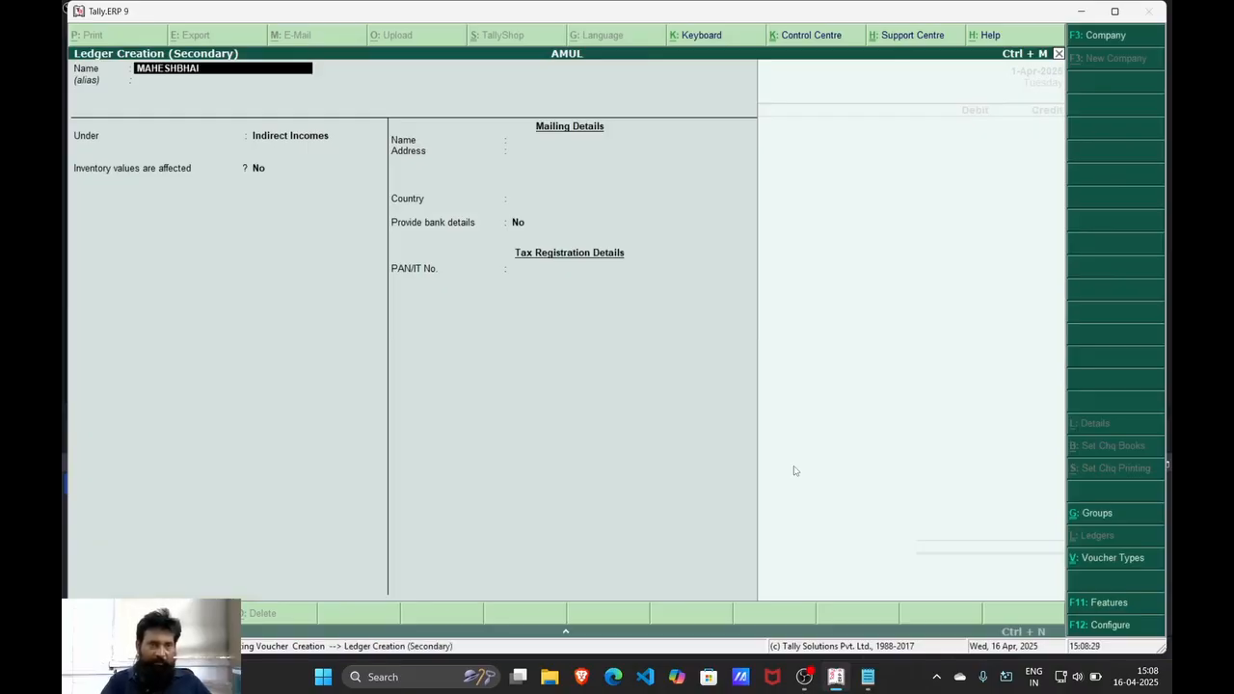
pyautogui.press('Return')
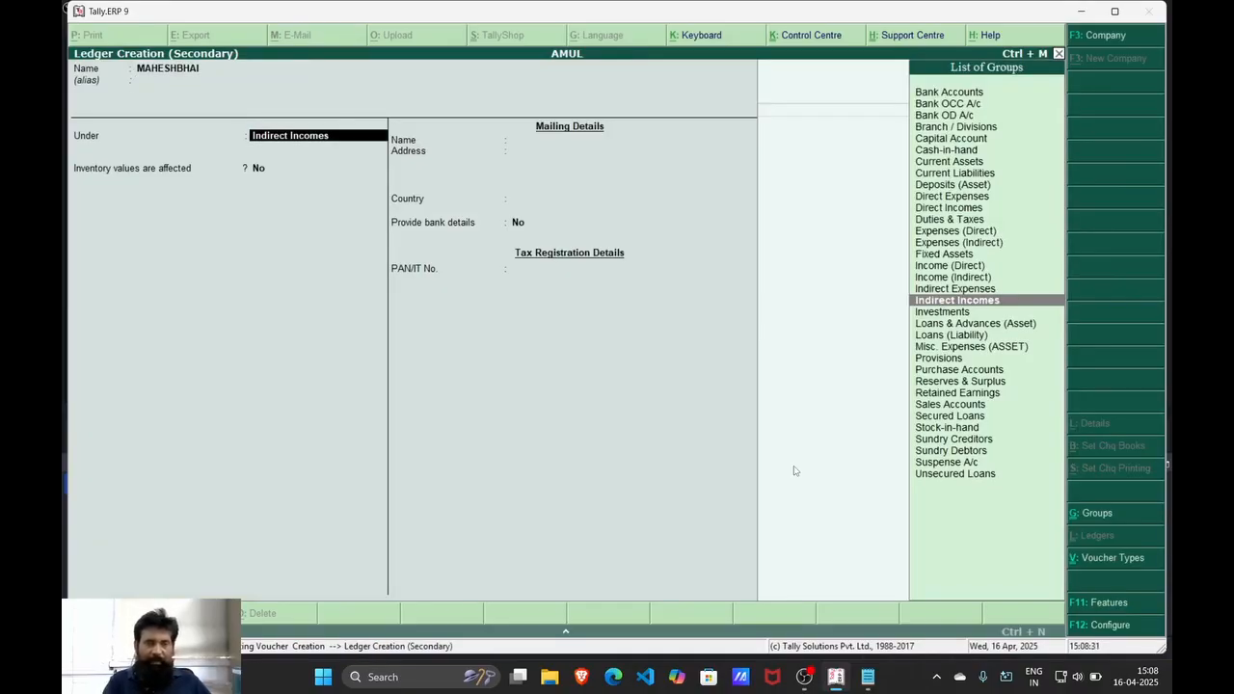
pyautogui.write('SU')
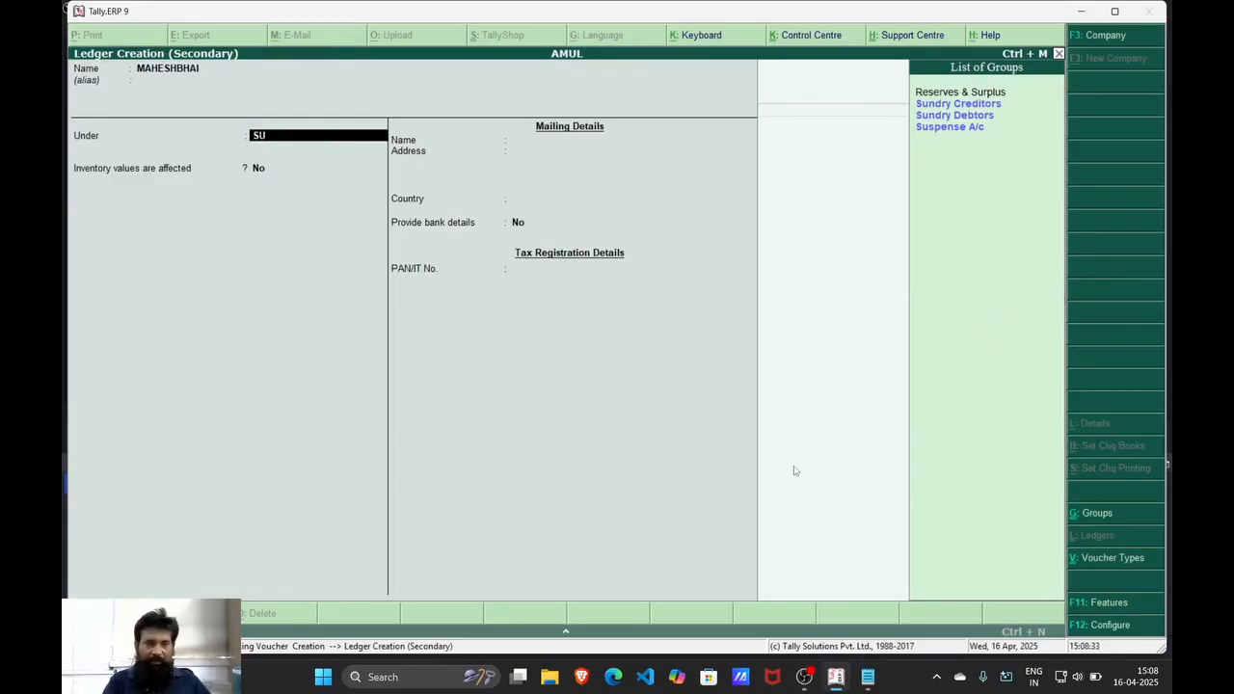
pyautogui.press('Down')
pyautogui.press('Down')
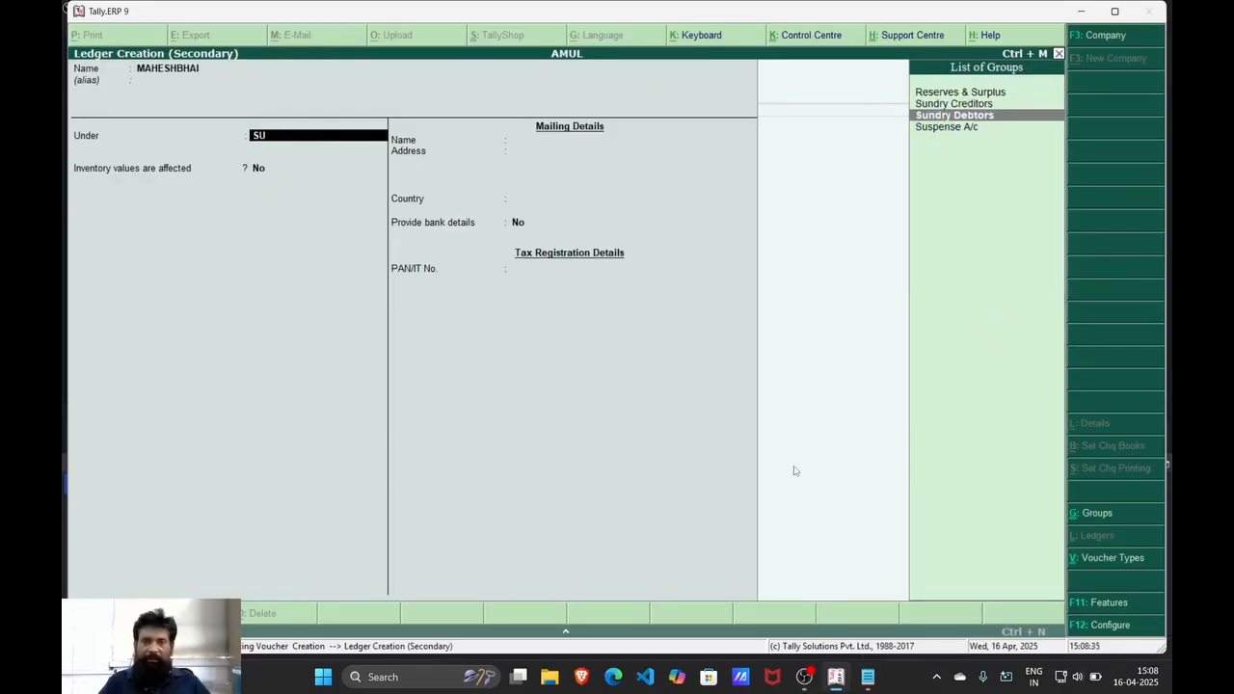
pyautogui.press('Return')
pyautogui.press('Return')
pyautogui.press('Return')
pyautogui.press('Return')
pyautogui.press('Return')
pyautogui.press('Return')
pyautogui.press('Return')
pyautogui.press('Return')
pyautogui.press('Return')
pyautogui.press('Return')
pyautogui.press('Return')
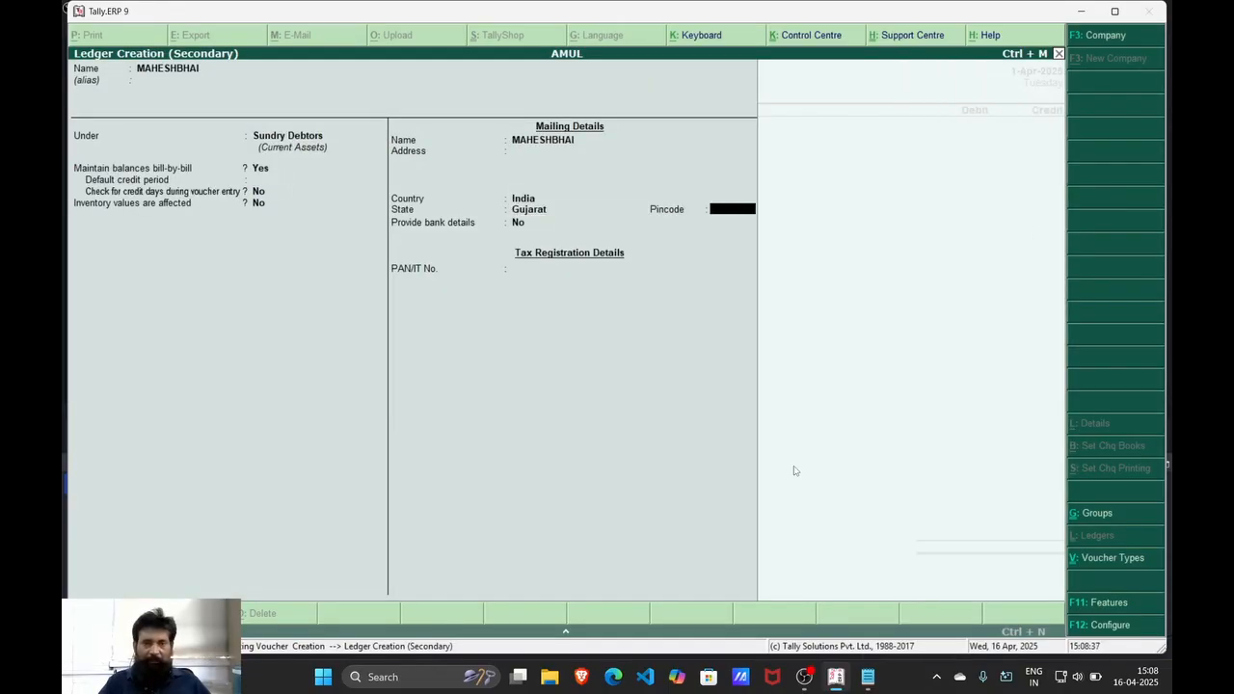
pyautogui.press('Return')
pyautogui.press('Return')
pyautogui.press('Return')
pyautogui.press('Return')
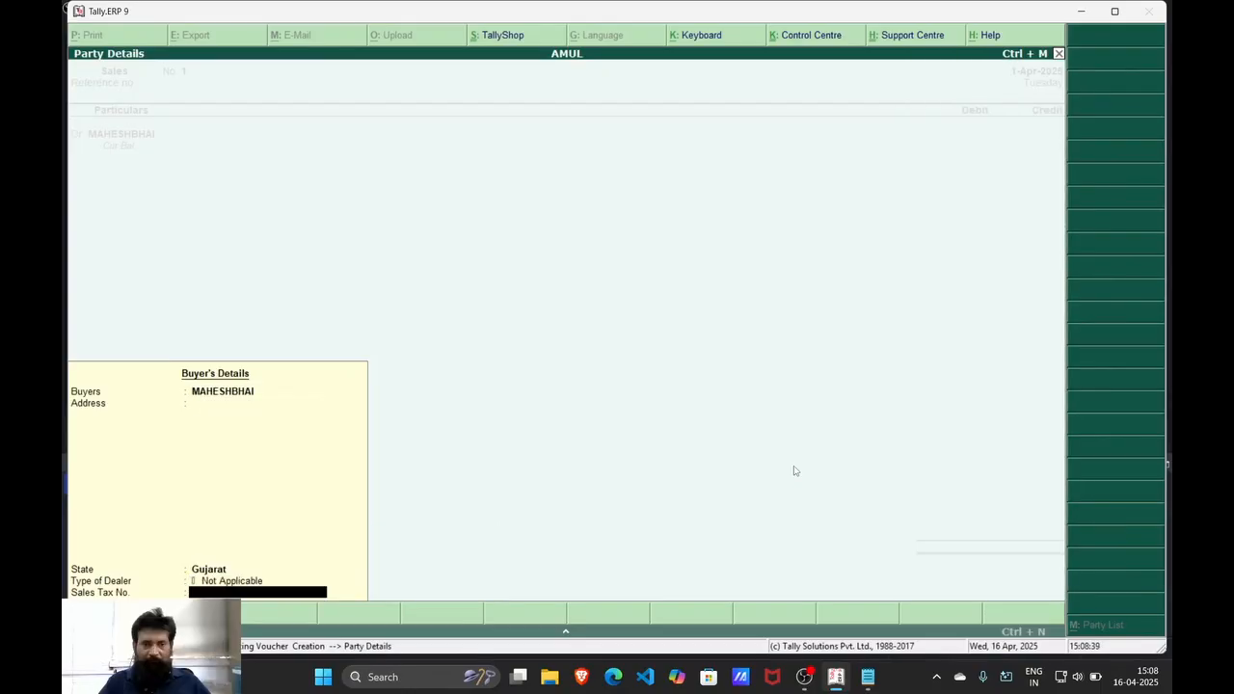
# Debit the customer's ledger with 5000 and allocate the full amount to a New Ref bill named 1
pyautogui.write('5000')
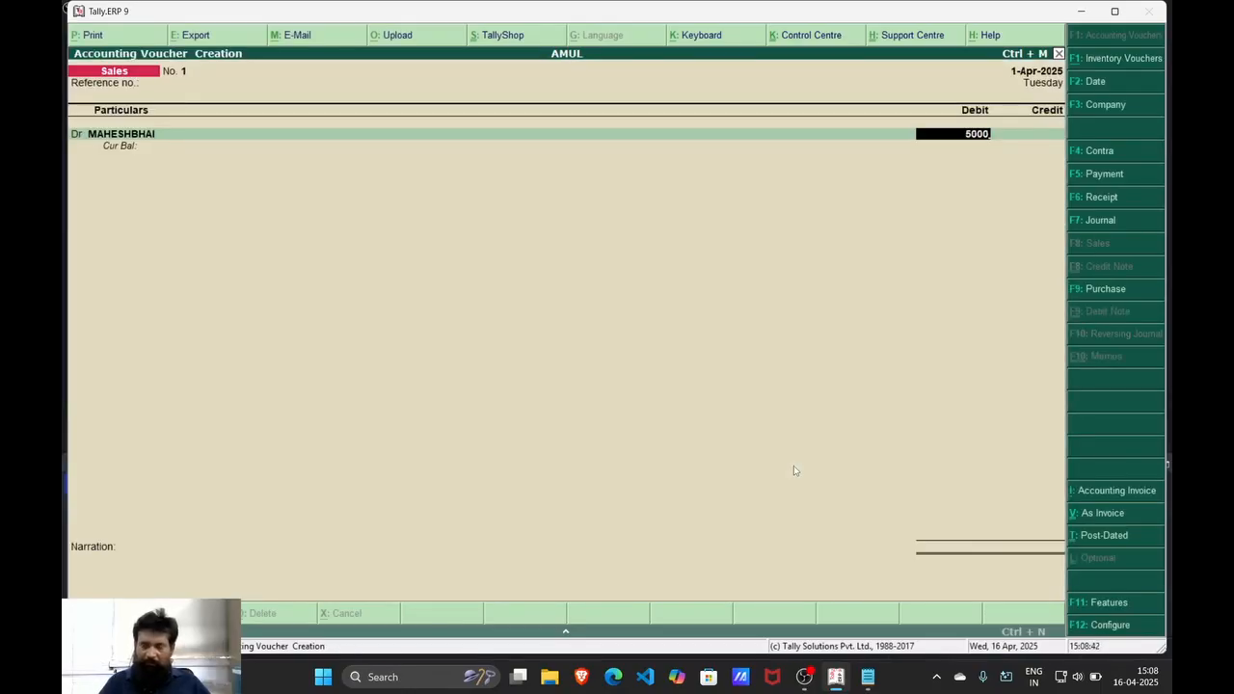
pyautogui.press('Return')
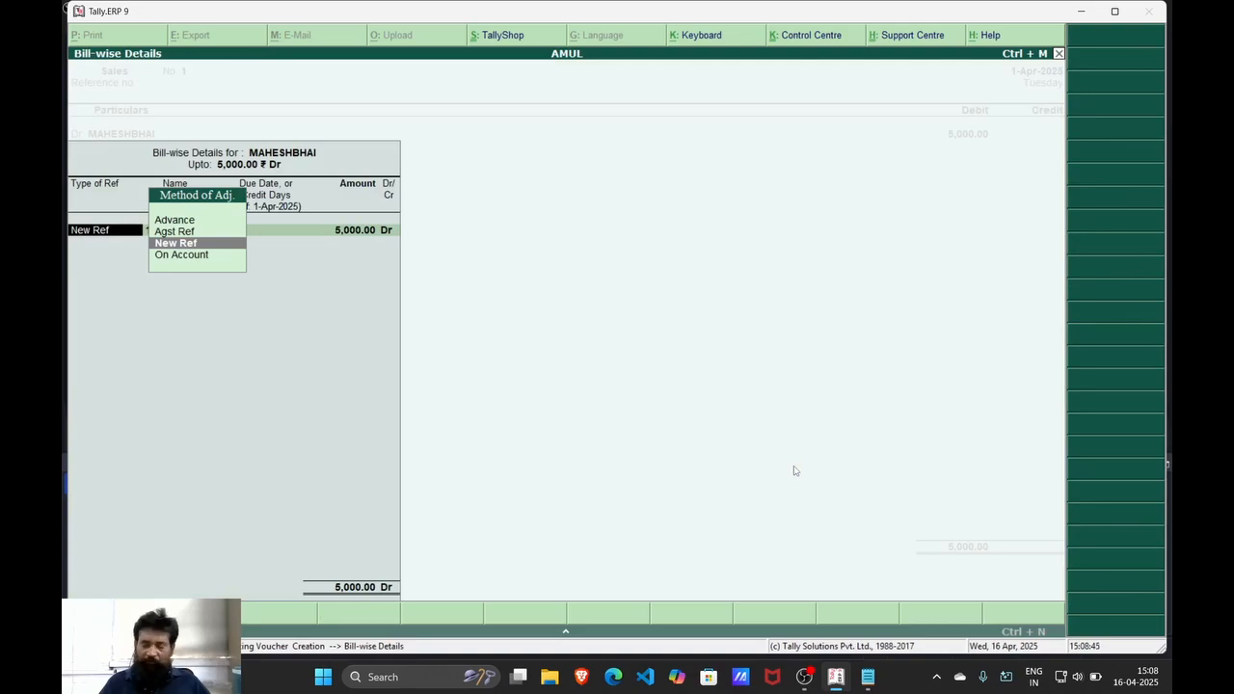
pyautogui.press('Return')
pyautogui.press('Return')
pyautogui.press('Return')
pyautogui.press('Return')
pyautogui.press('Return')
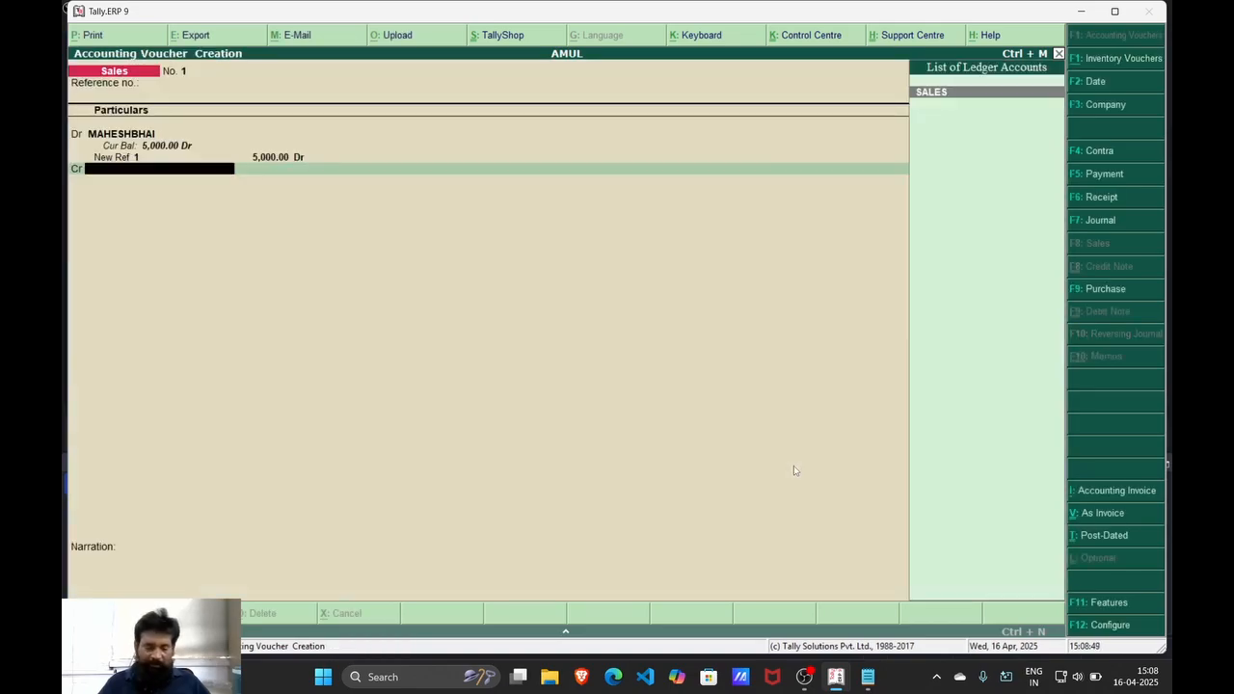
# Credit SALES with 5000 and save the sales voucher with a blank narration
pyautogui.press('Return')
pyautogui.press('Return')
pyautogui.press('Return')
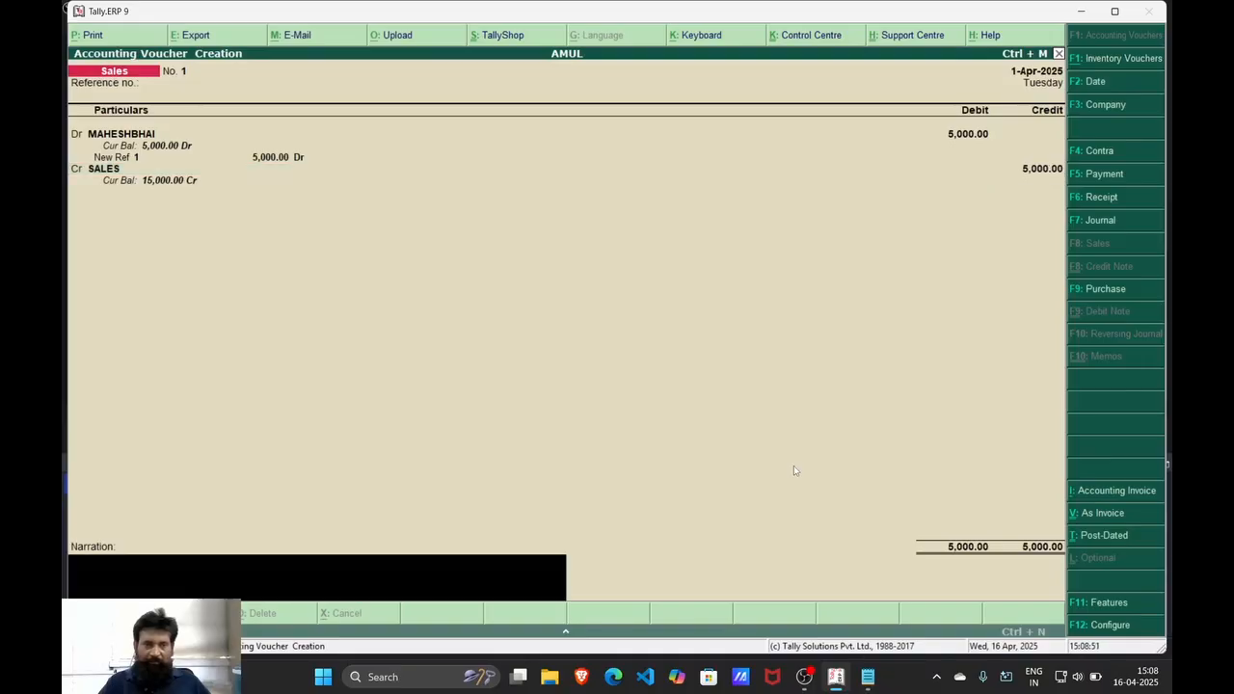
pyautogui.press('Return')
pyautogui.press('Return')
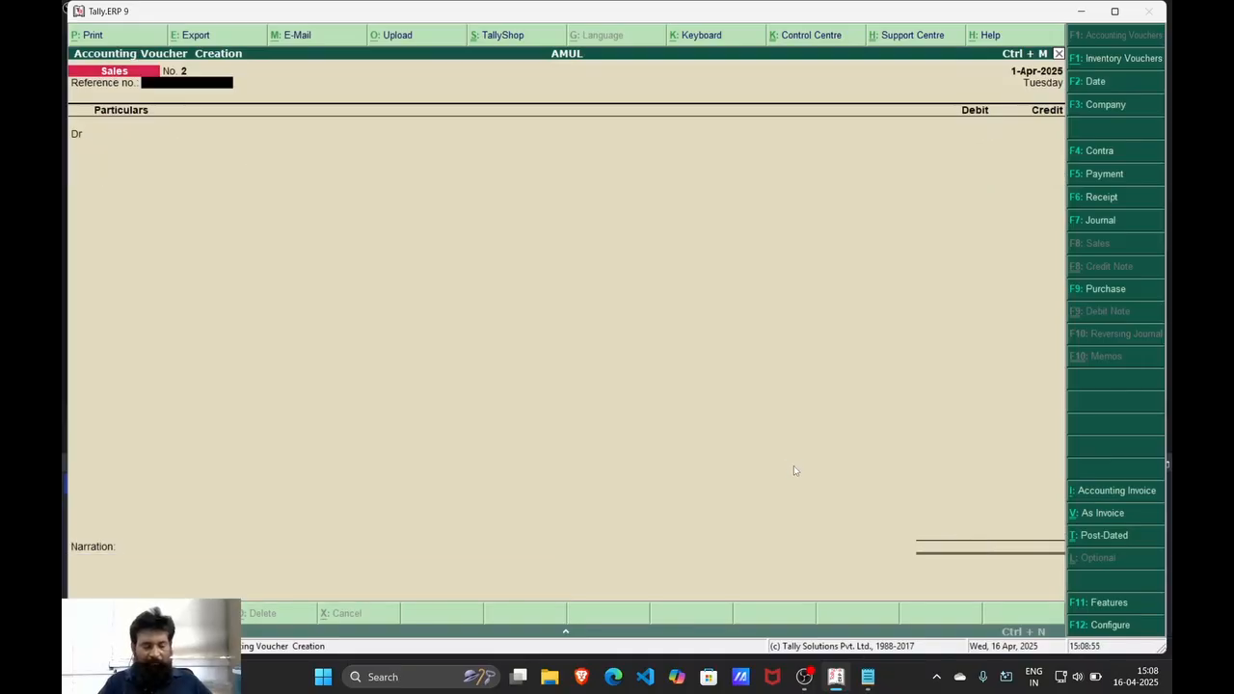
# Switch to Notepad and add a new line reading RECEIVED AMOUNT BY followed by the customer's name
pyautogui.click(867, 677)
pyautogui.press('Return')
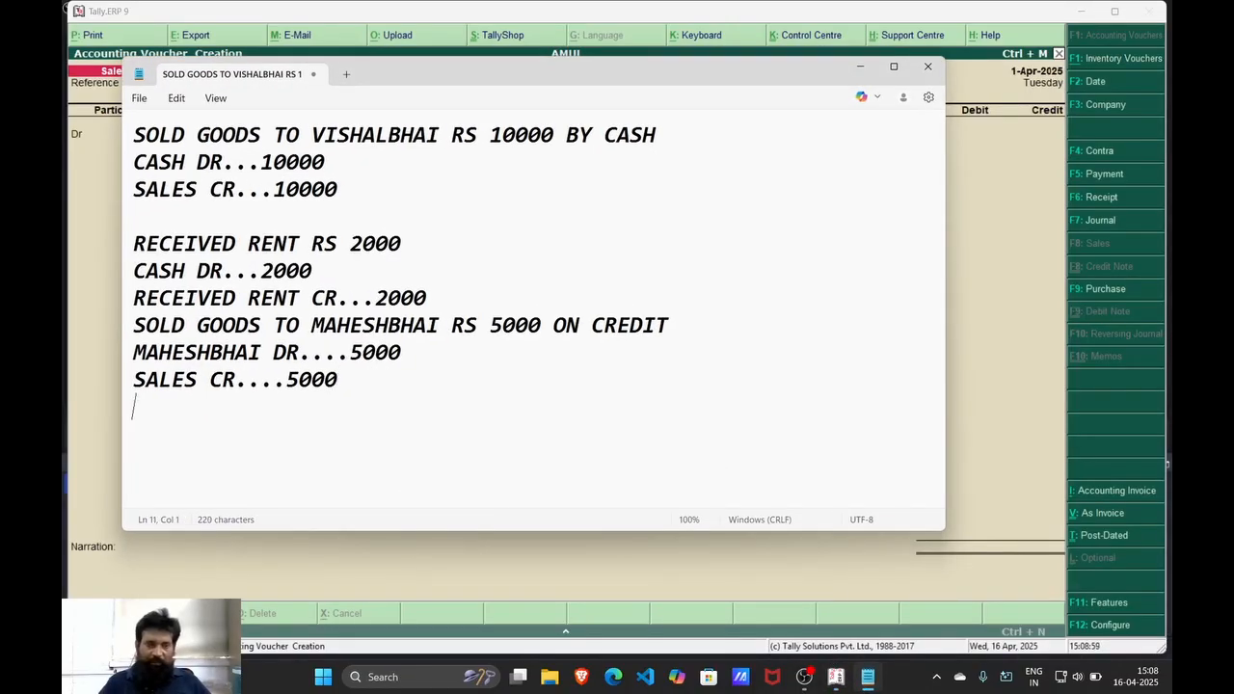
pyautogui.write('RECEI')
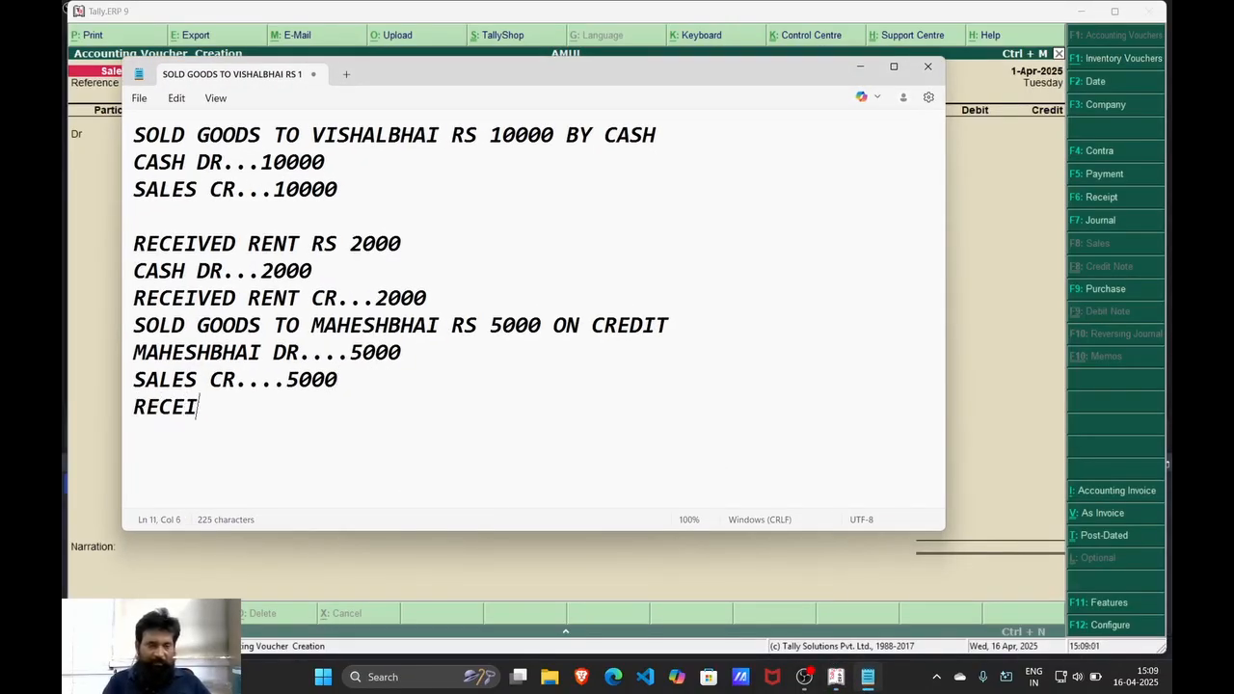
pyautogui.write('VED ')
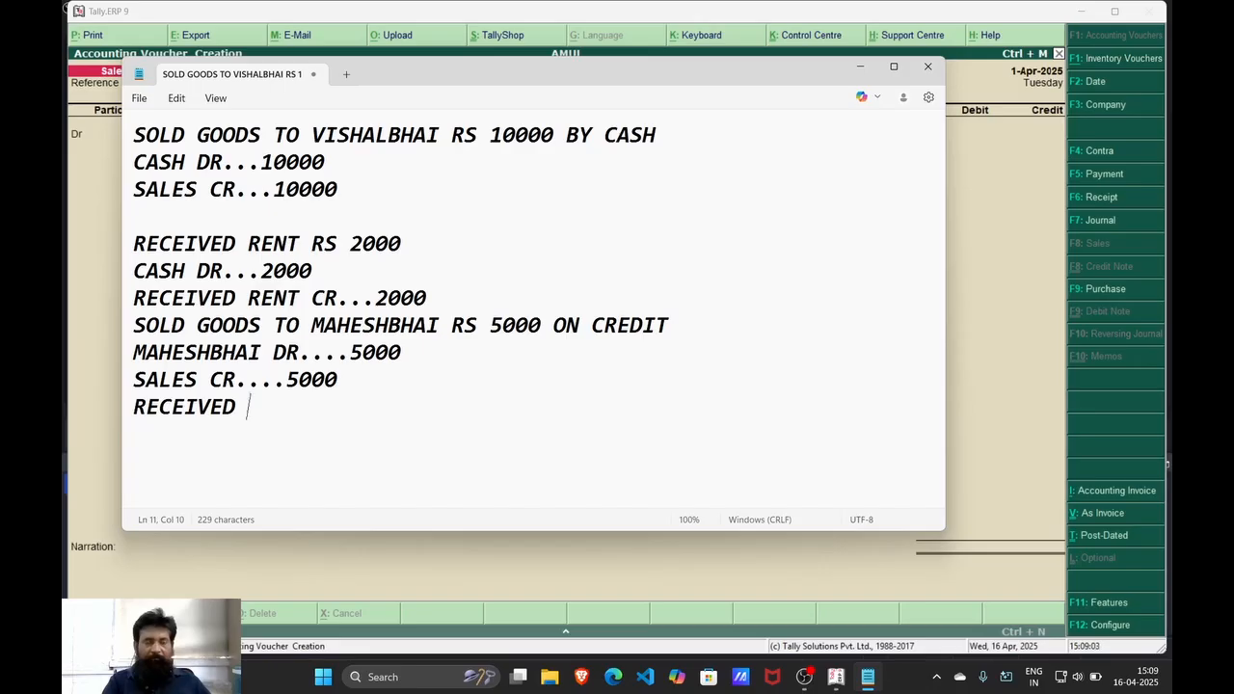
pyautogui.write('A')
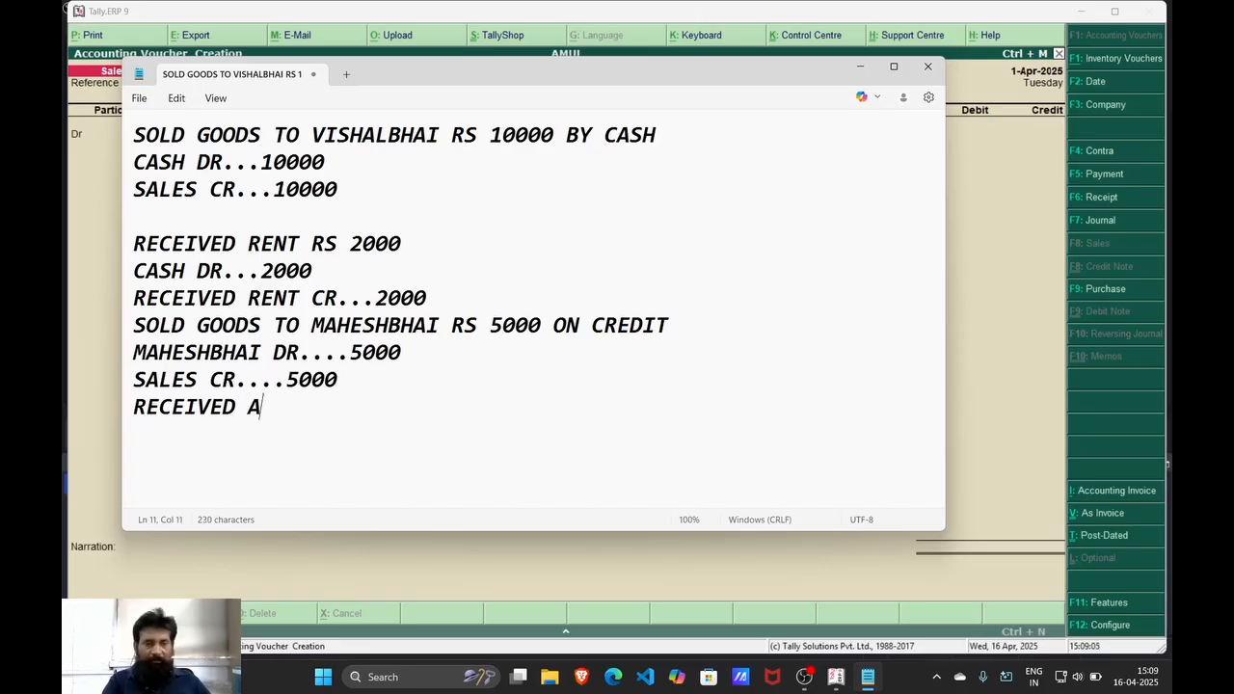
pyautogui.write('MOUNT ')
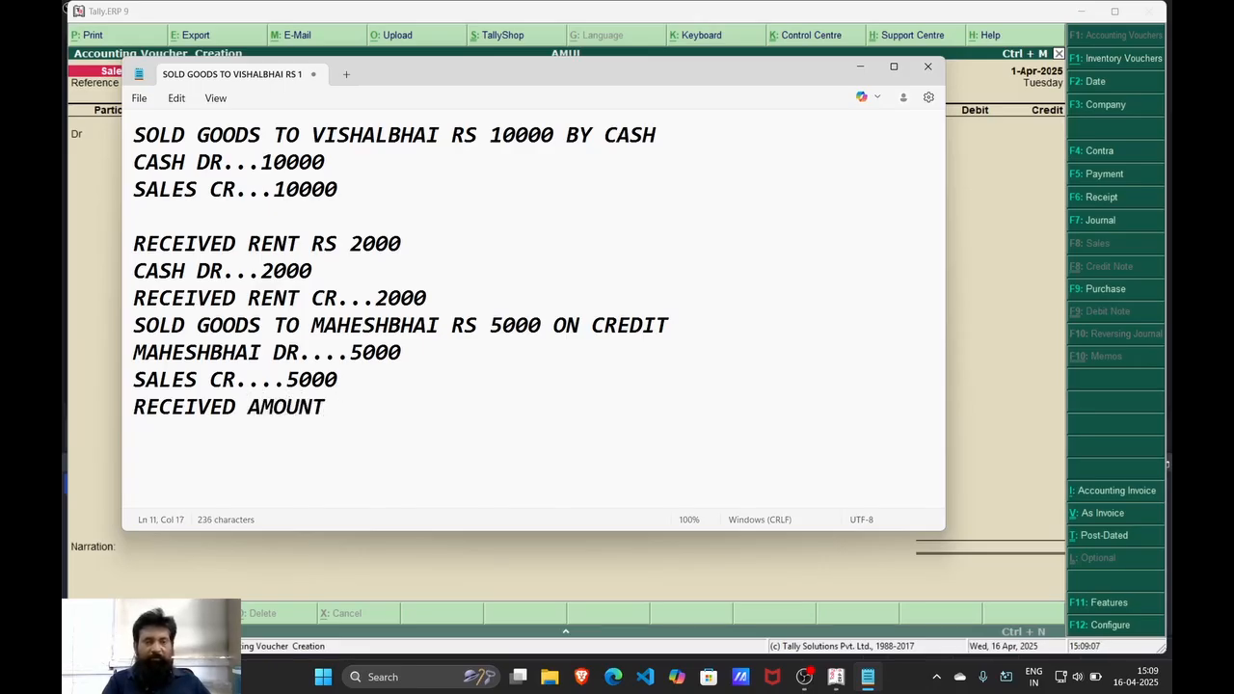
pyautogui.write('BY MAHE')
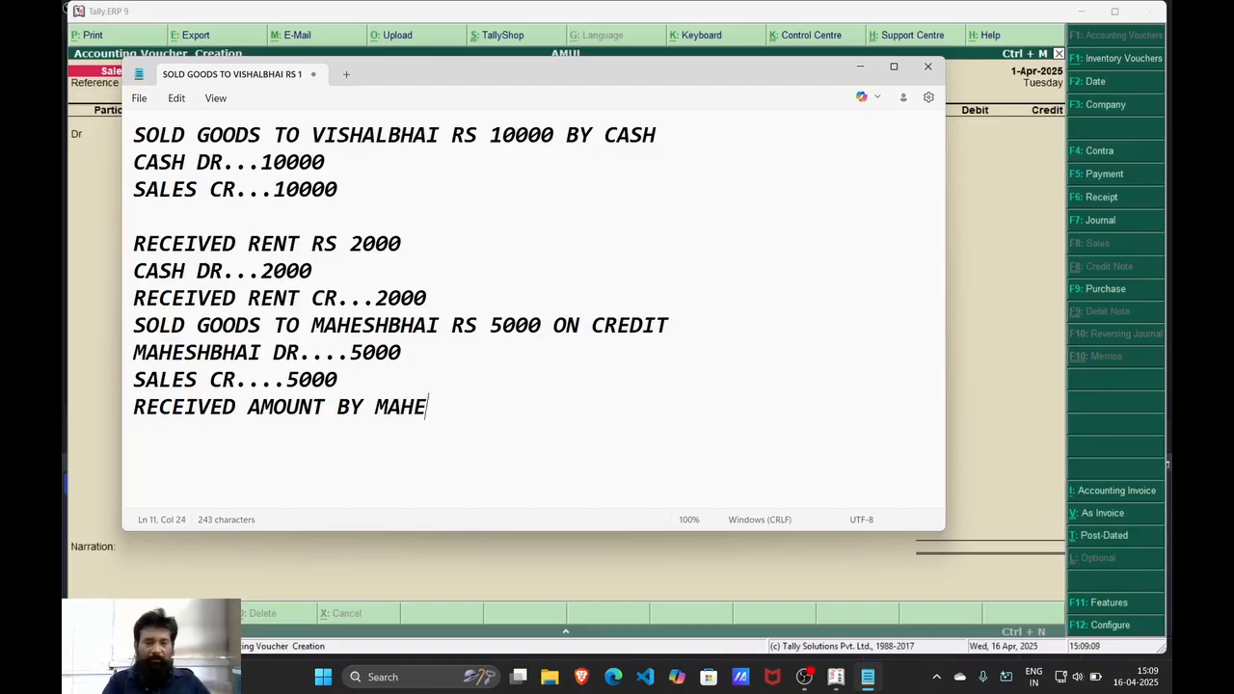
pyautogui.write('SHBHAI')
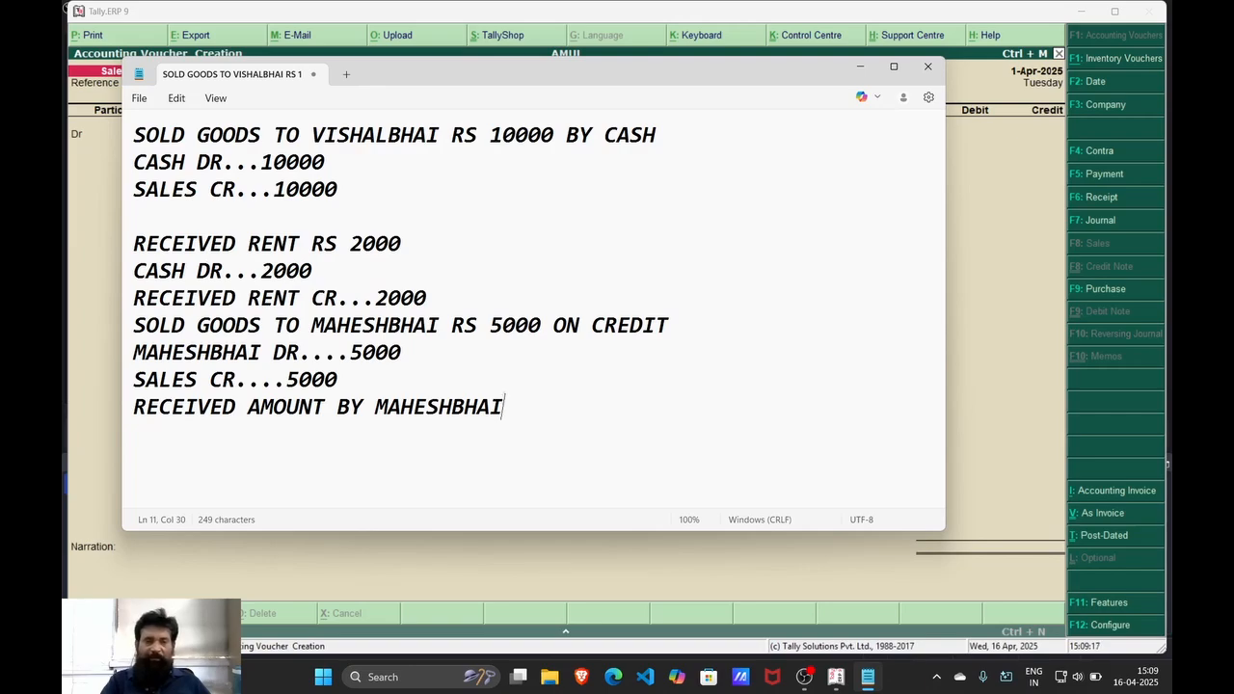
pyautogui.click(404, 352)
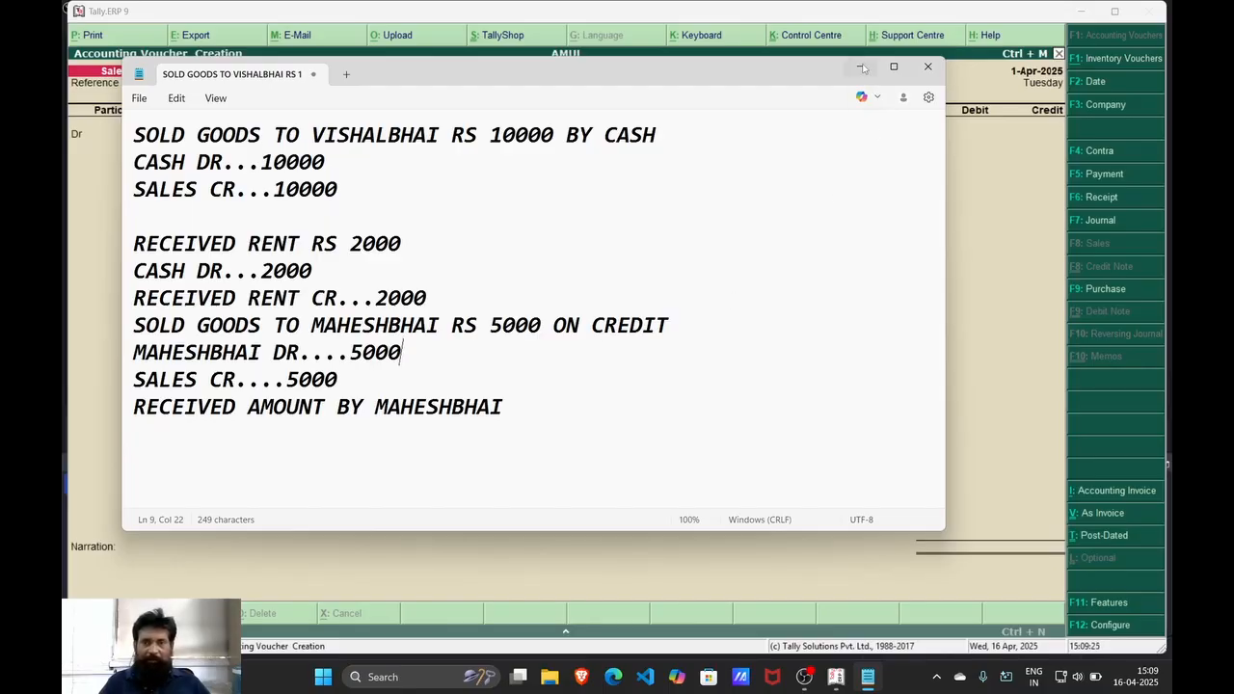
pyautogui.click(504, 437)
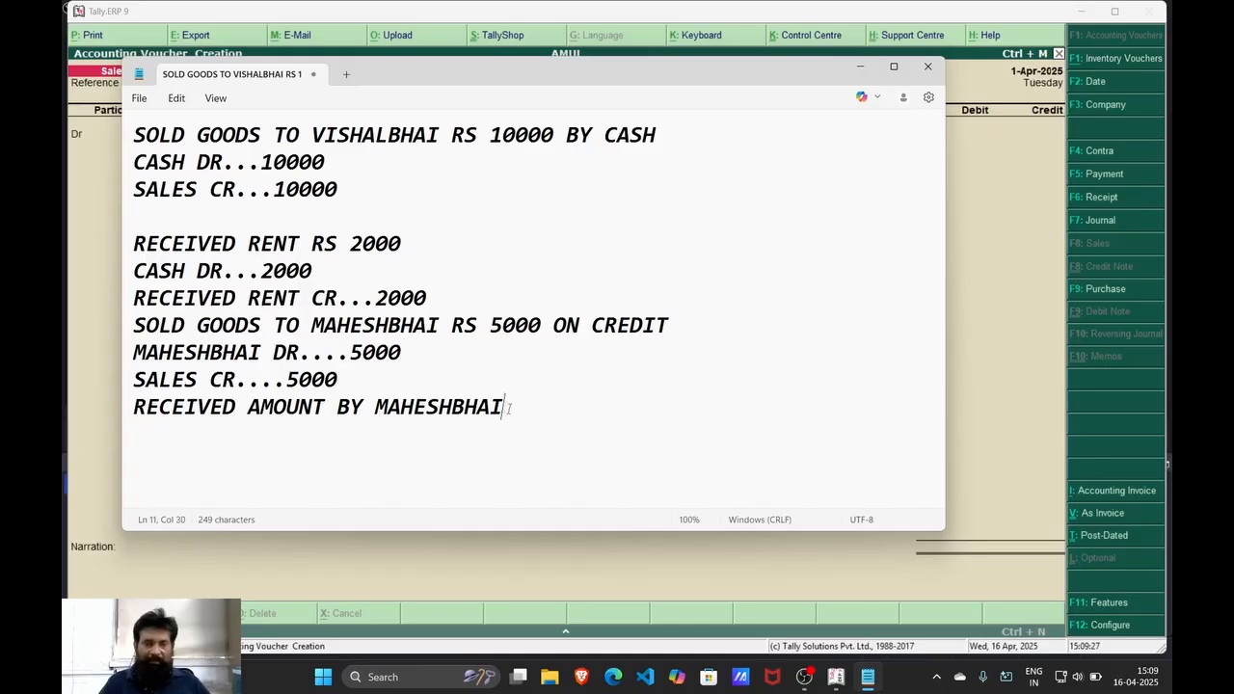
# Draft the receipt's journal entry below it, with CASH DR...5000 and the customer's name followed by CR.. 5000
pyautogui.press('Return')
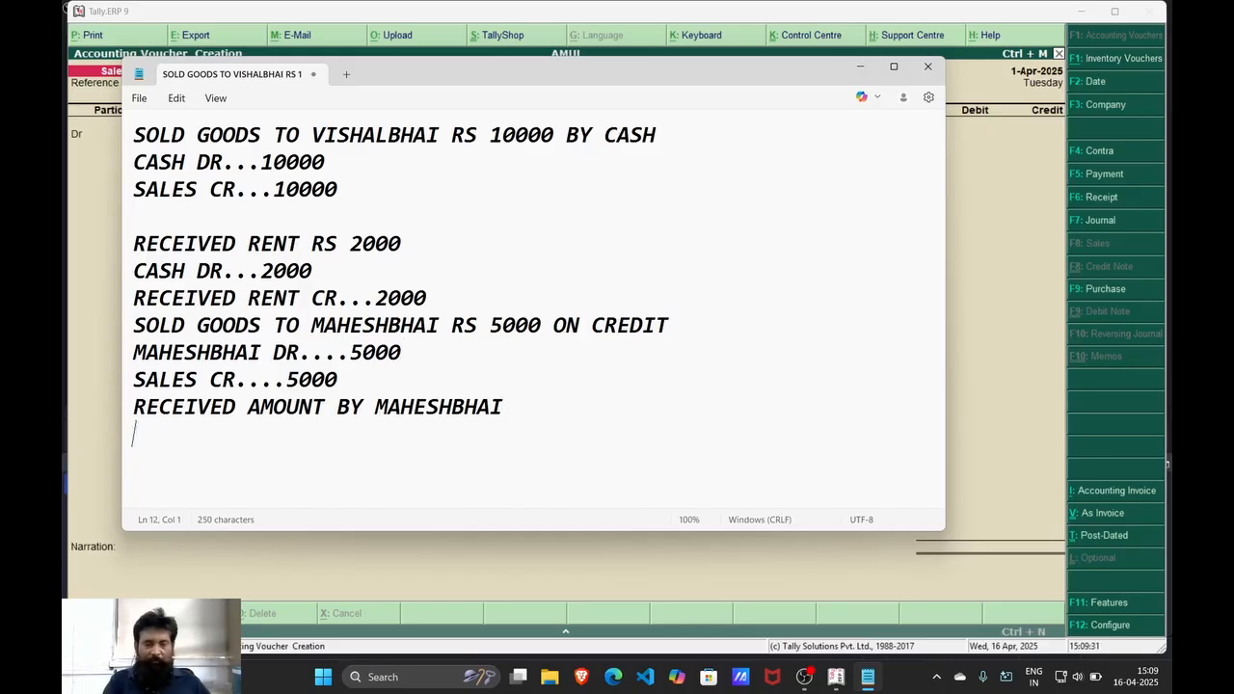
pyautogui.write('CASH DR,,')
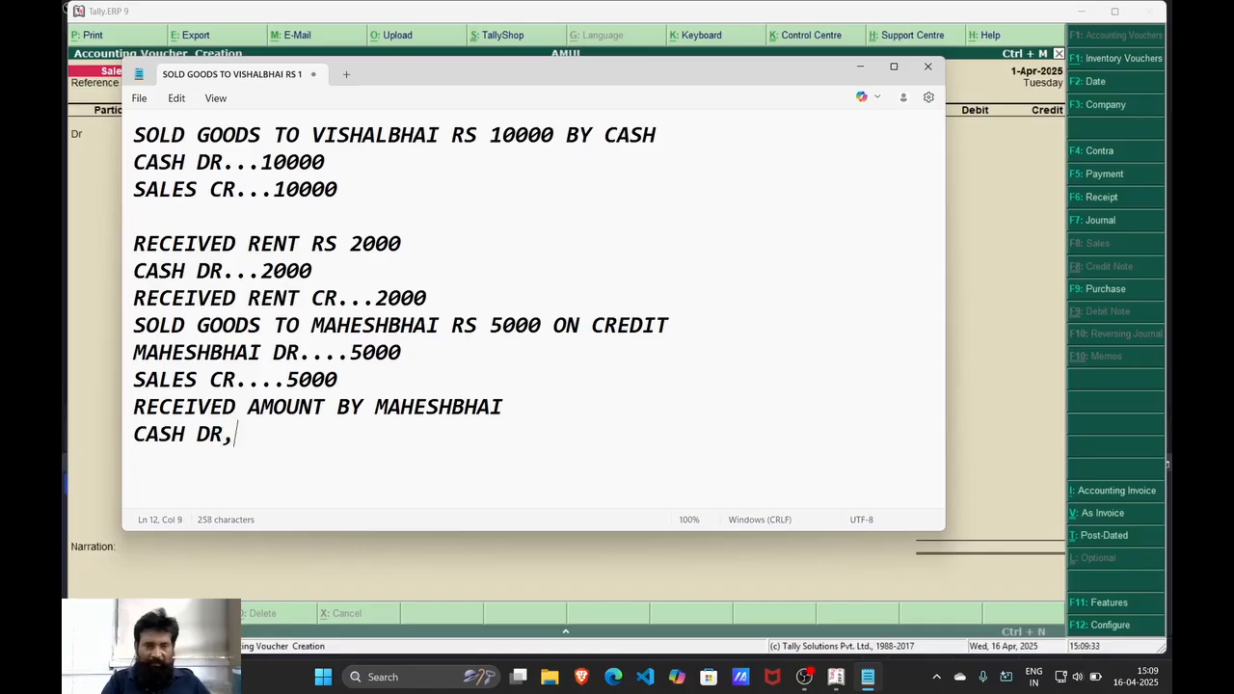
pyautogui.press('BackSpace')
pyautogui.press('BackSpace')
pyautogui.write('...5000')
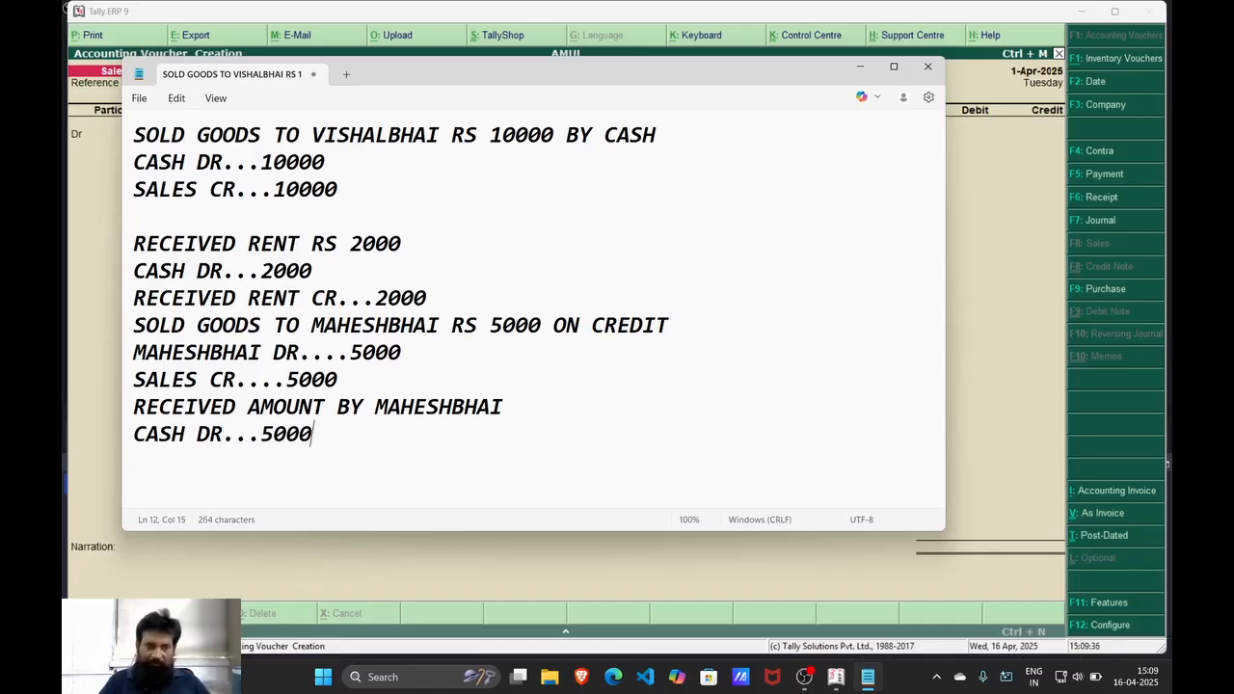
pyautogui.press('Return')
pyautogui.write('MAHESH')
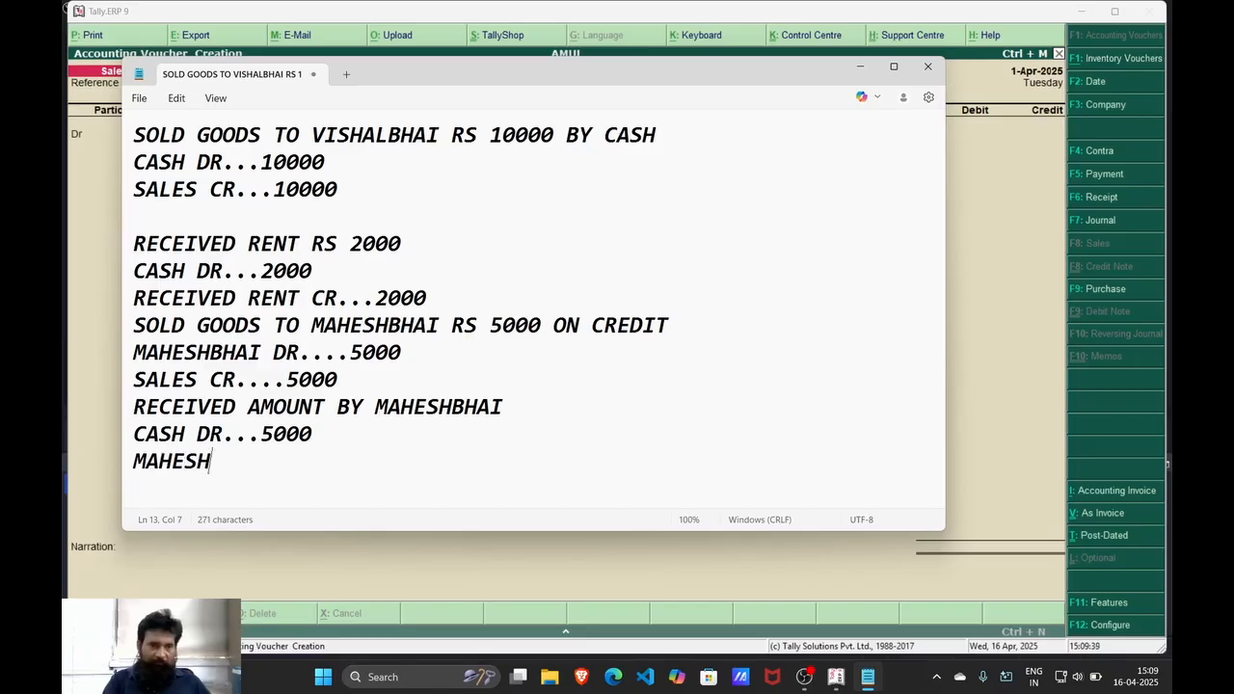
pyautogui.write('BHAI CR.. 5000')
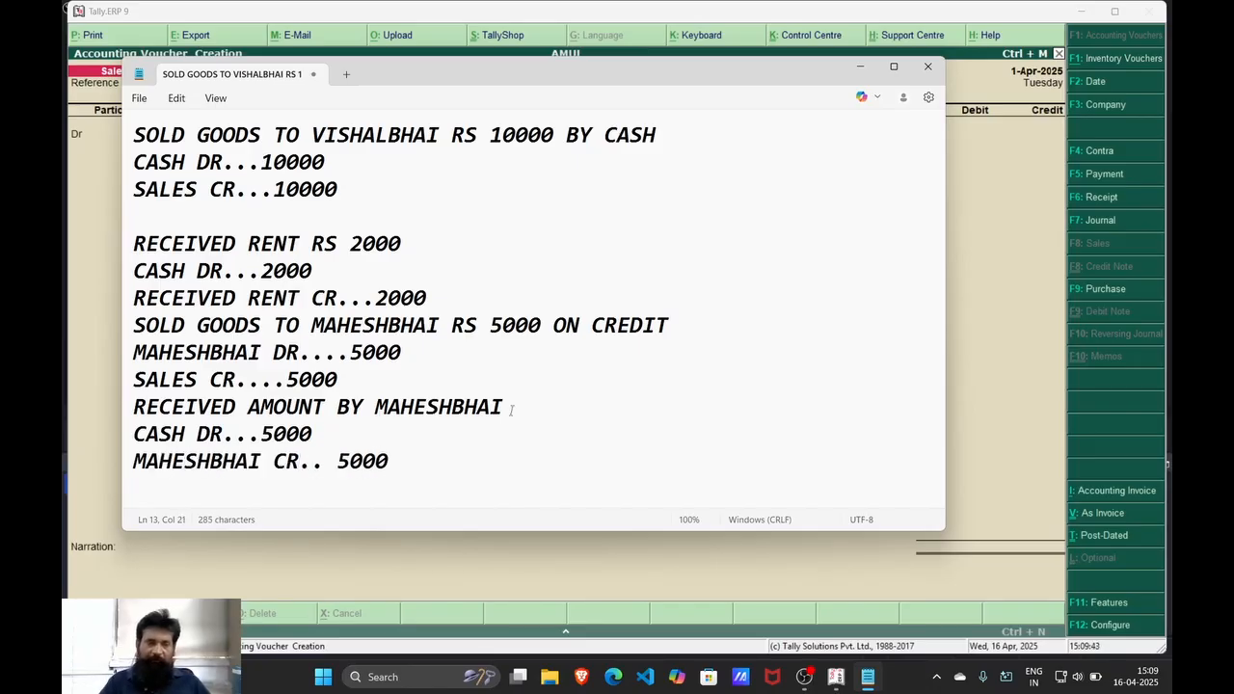
pyautogui.click(94, 135)
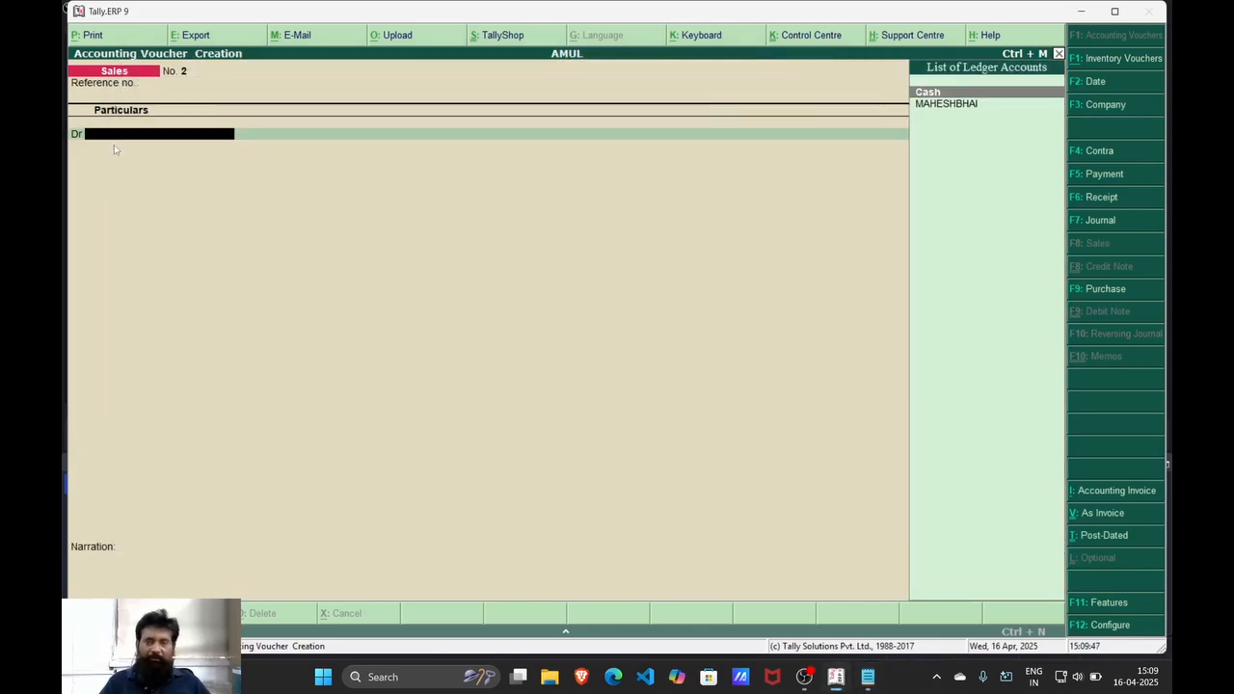
pyautogui.press('Return')
pyautogui.press('Return')
pyautogui.press('Return')
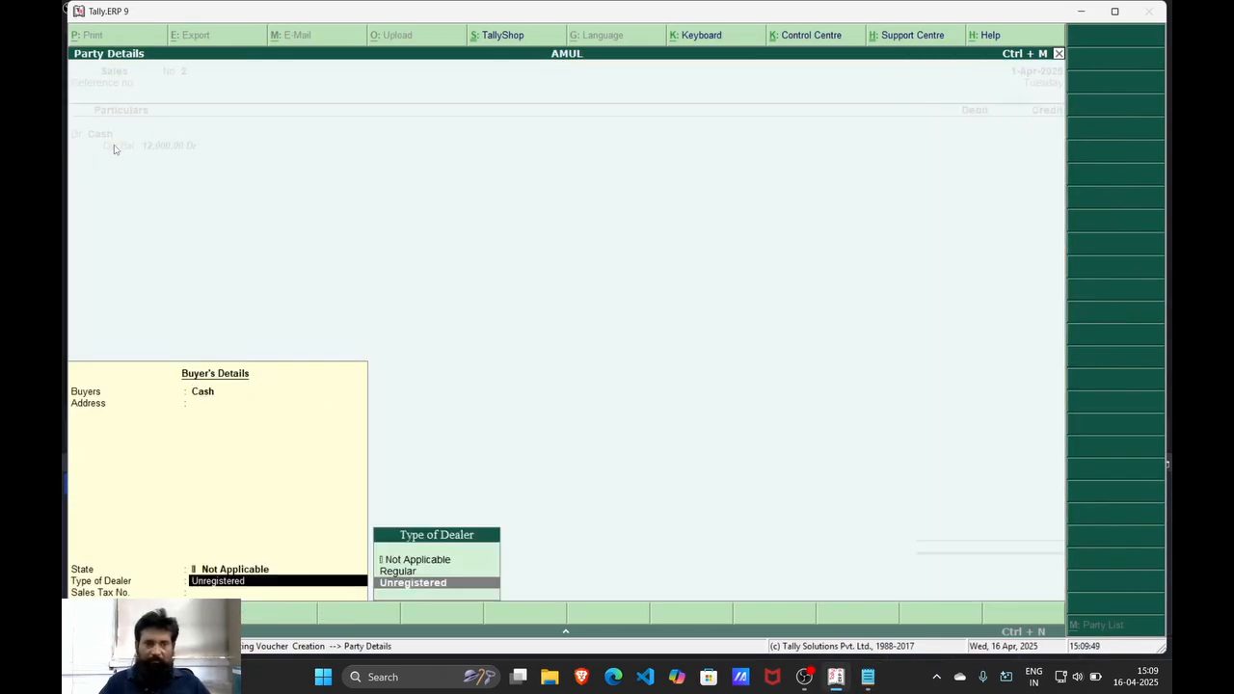
pyautogui.press('Return')
pyautogui.write('5000')
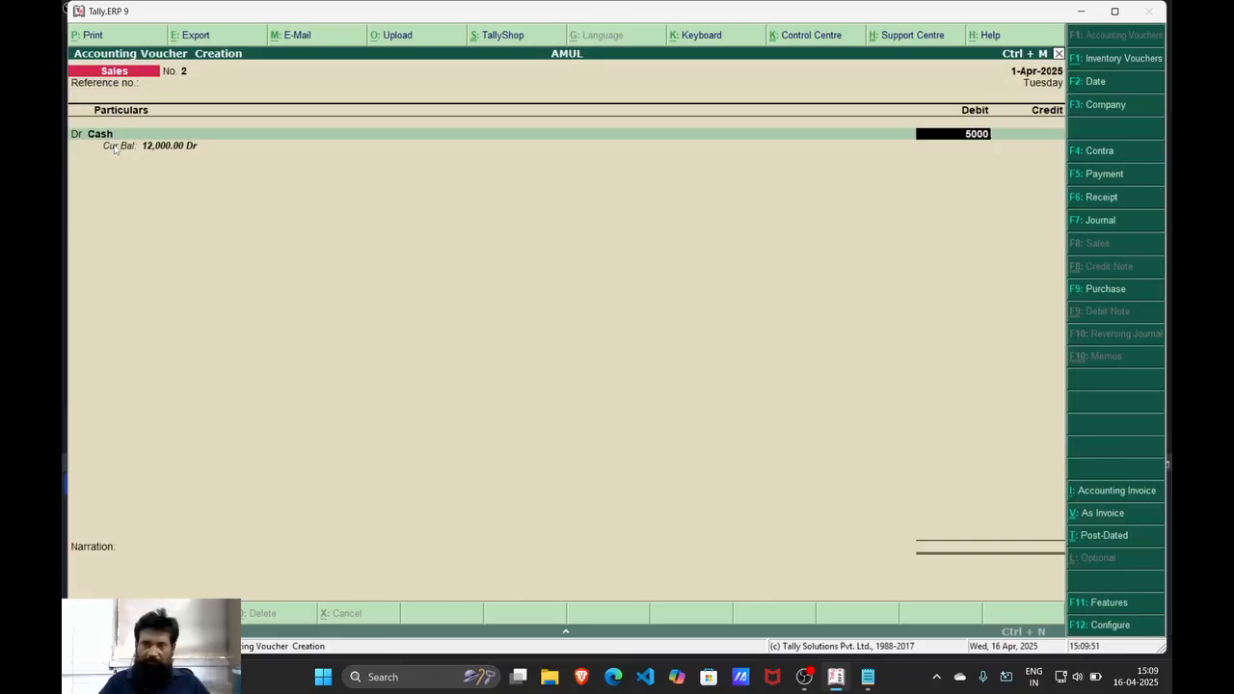
pyautogui.press('Return')
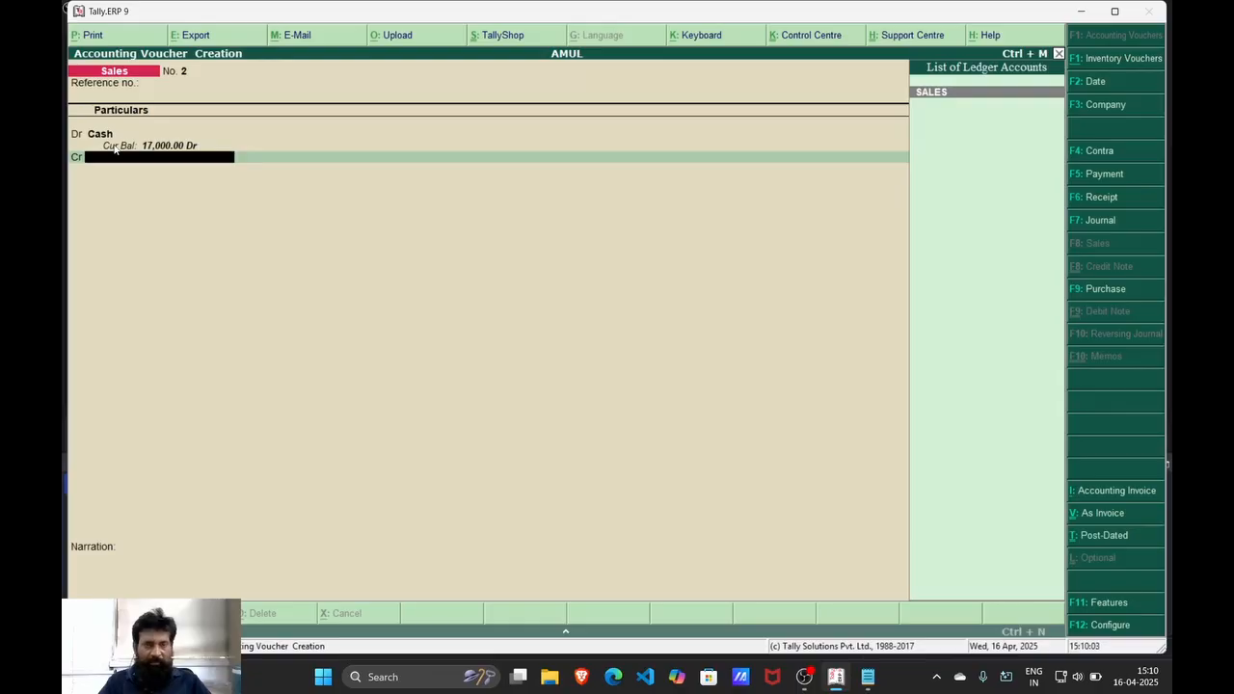
# Start a receipt voucher in Tally and credit the customer's ledger with 5000, allocated as Agst Ref to pending bill 1
pyautogui.press('F6')
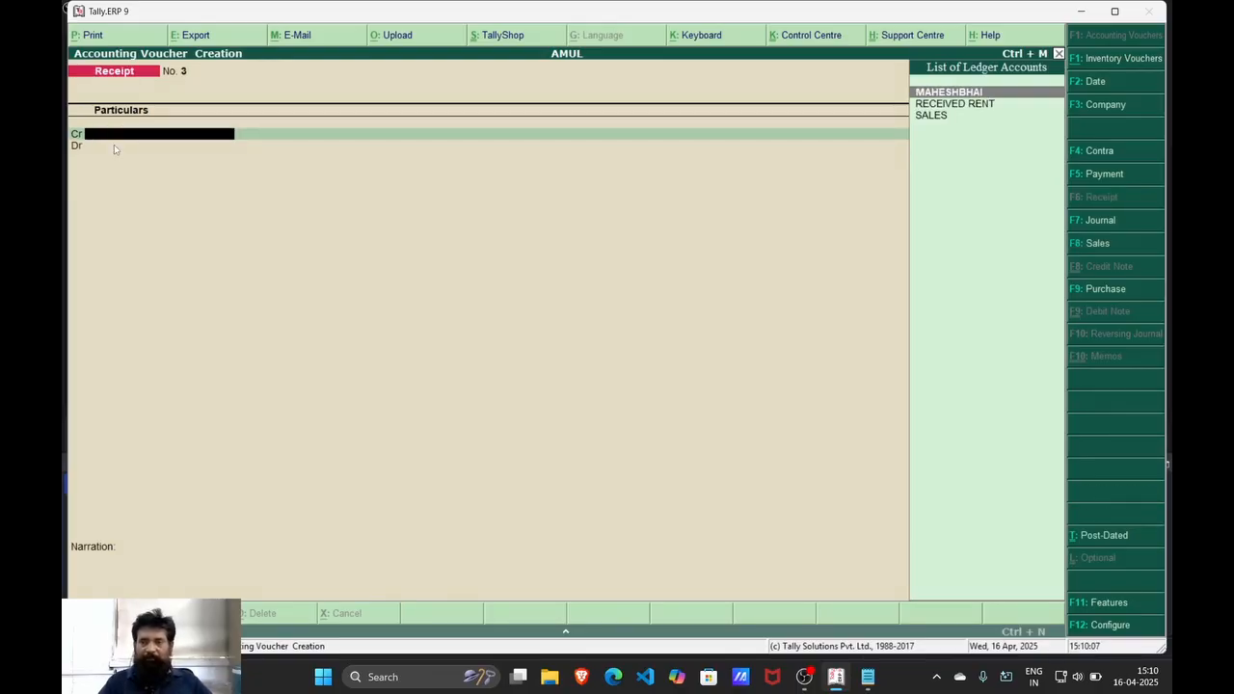
pyautogui.press('Return')
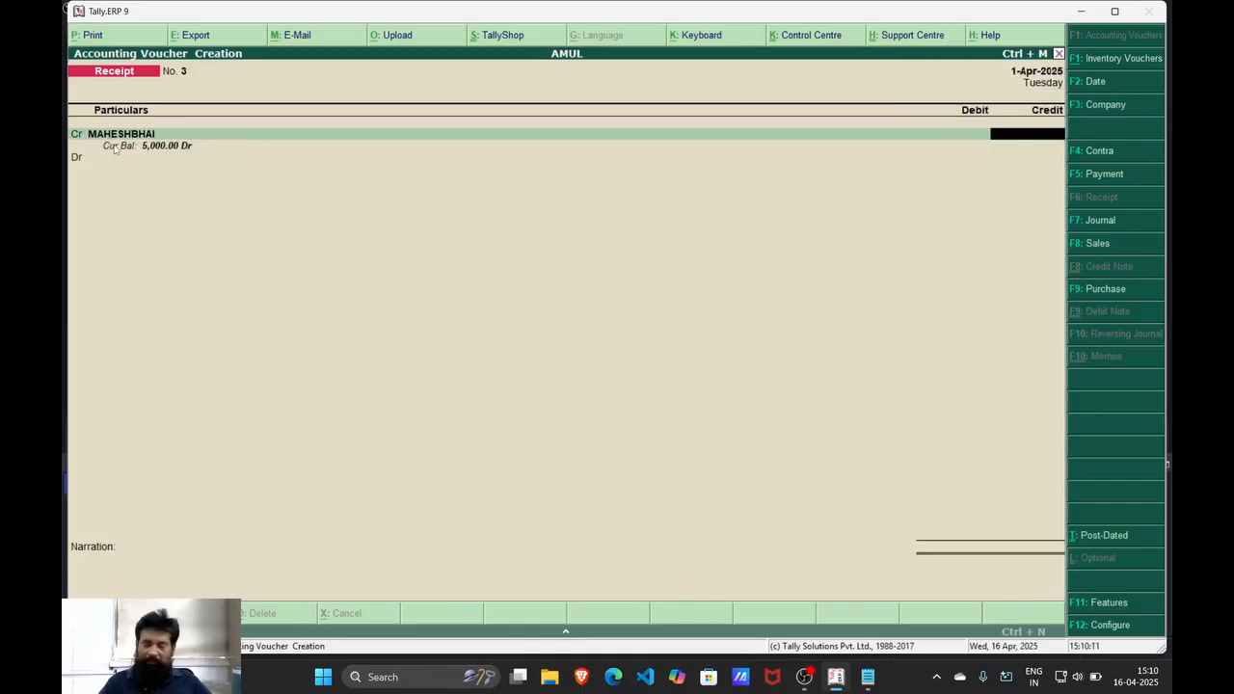
pyautogui.write('5000')
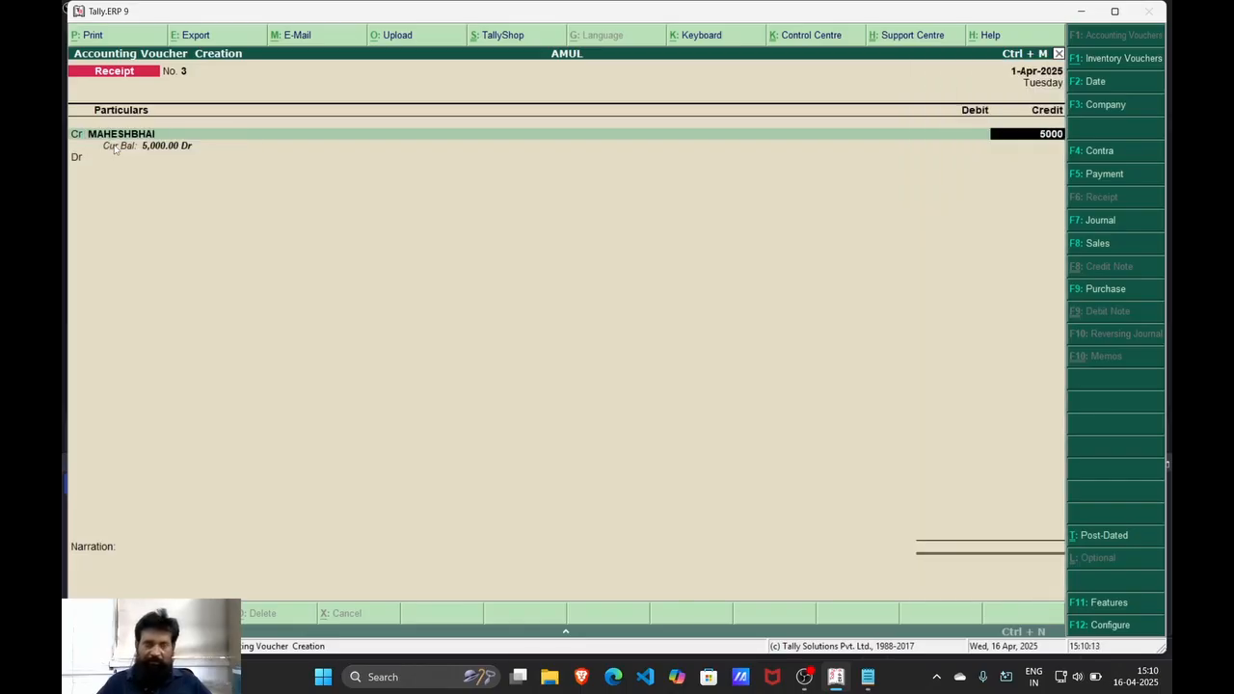
pyautogui.press('Return')
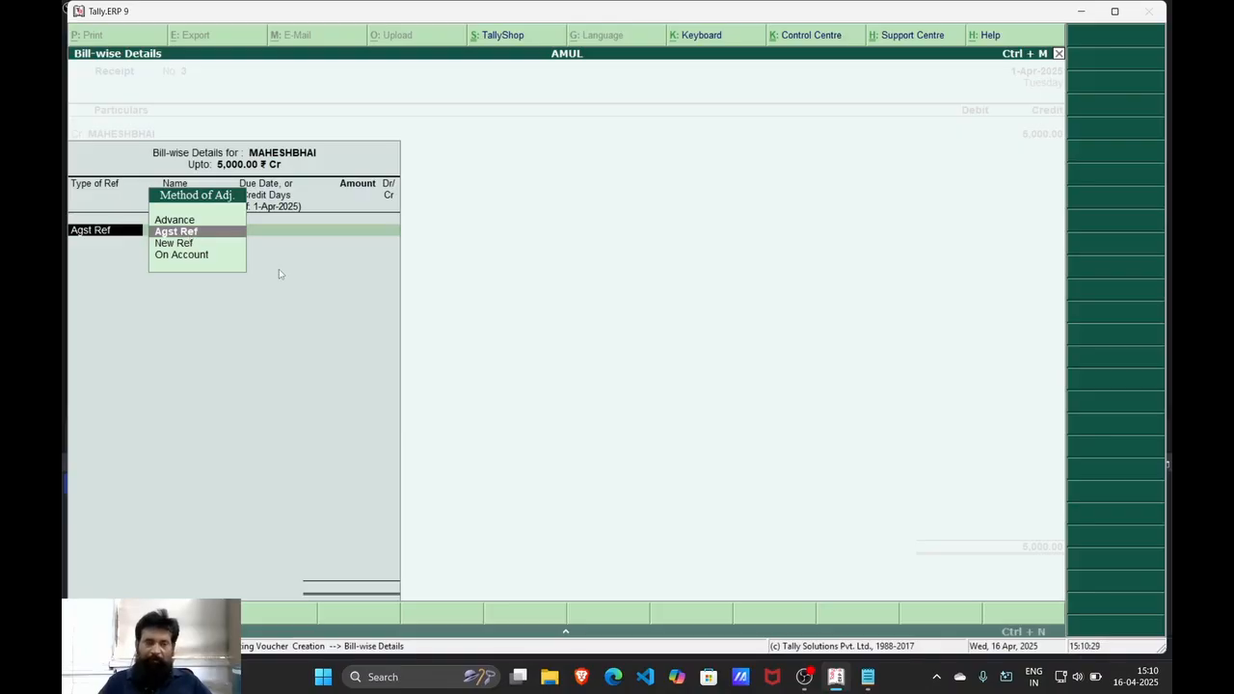
pyautogui.press('Return')
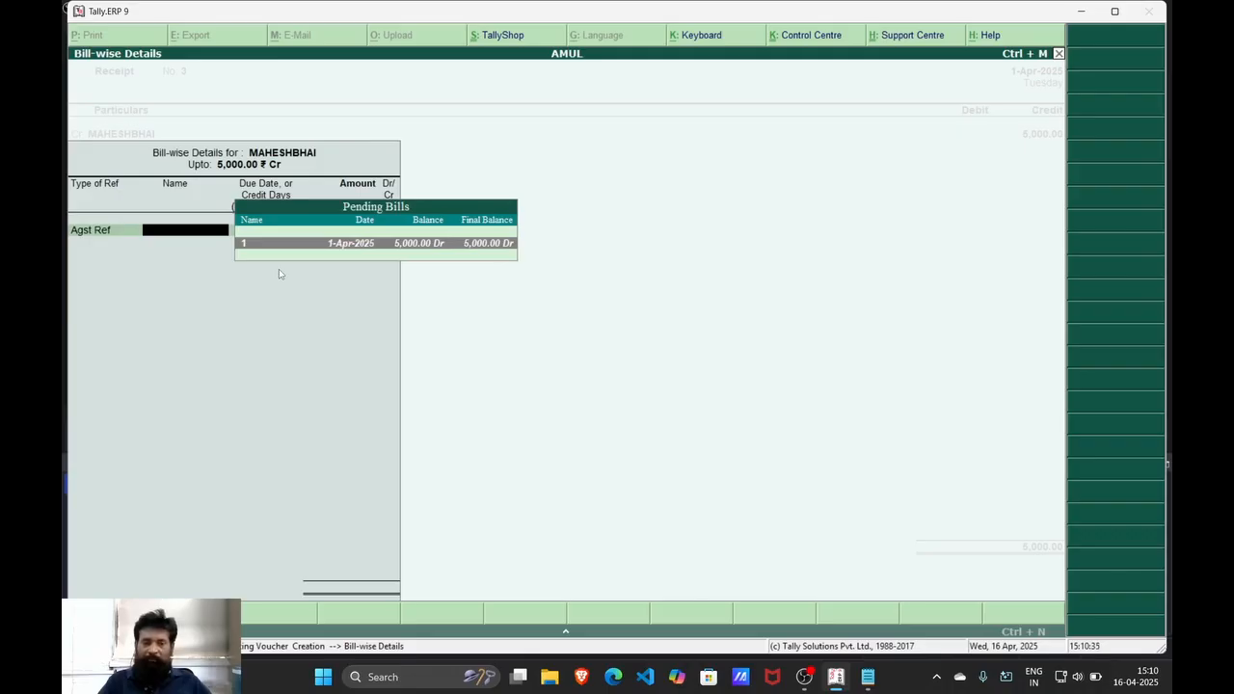
pyautogui.press('Return')
pyautogui.press('Return')
pyautogui.press('Return')
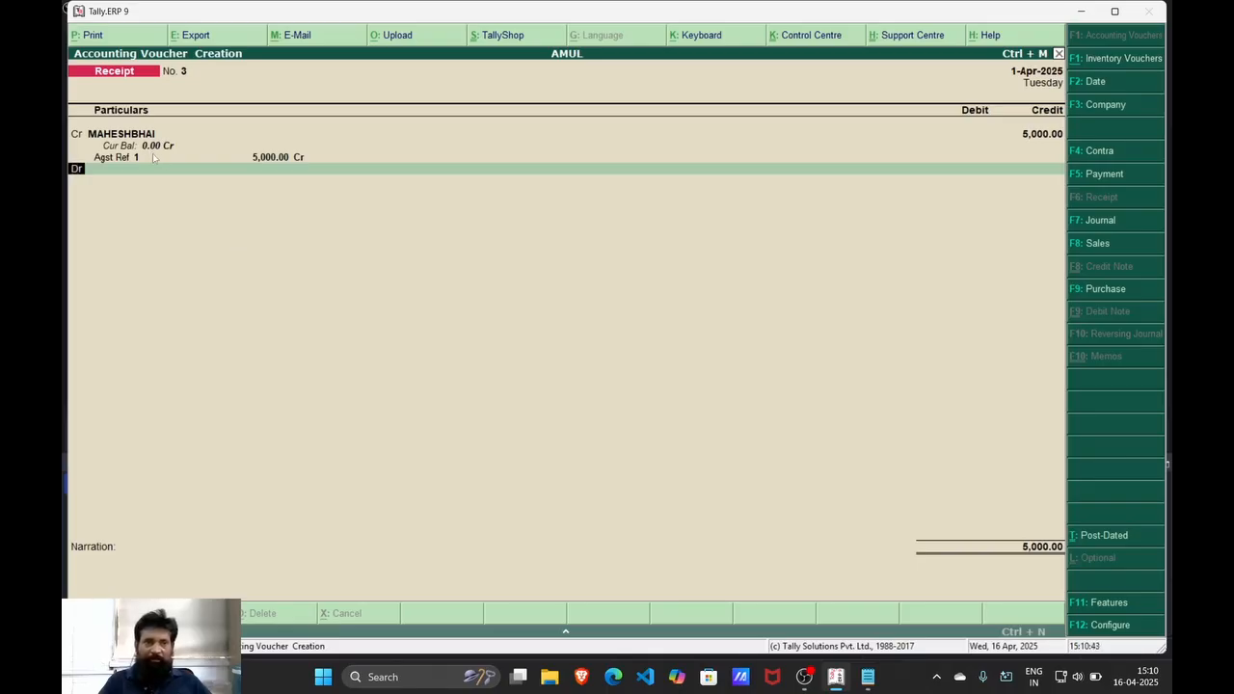
# Debit Cash with 5000 and save the receipt voucher with a blank narration
pyautogui.press('Return')
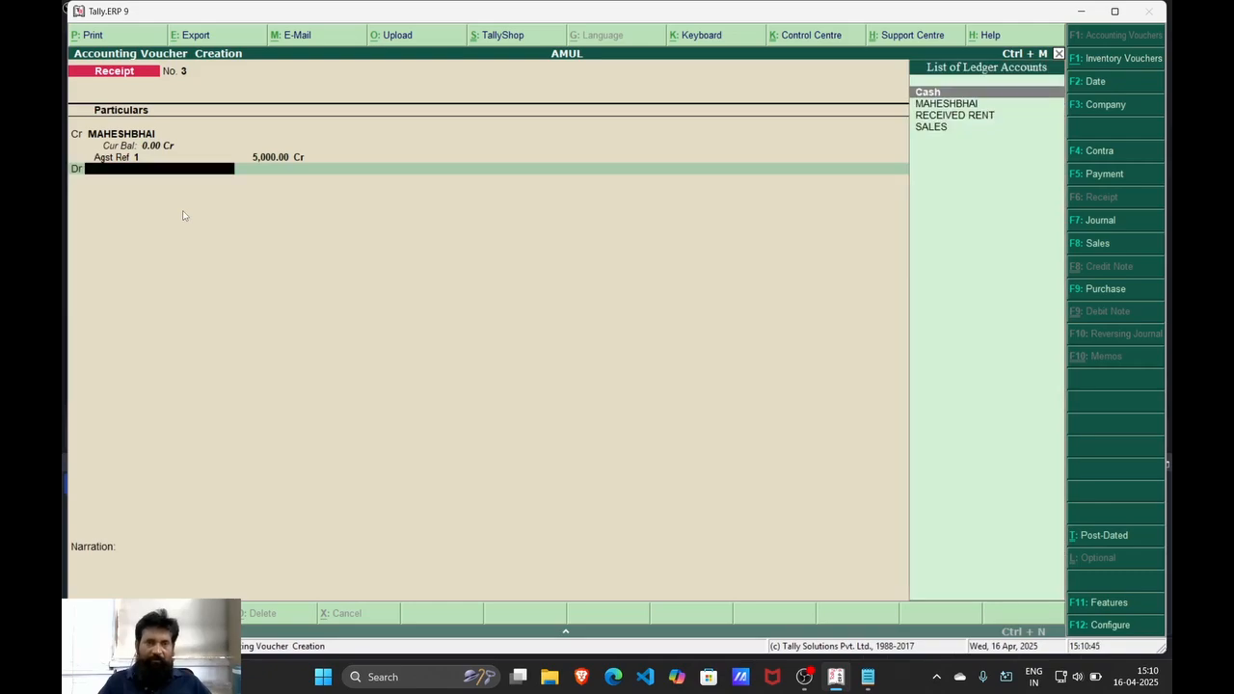
pyautogui.press('Return')
pyautogui.press('Return')
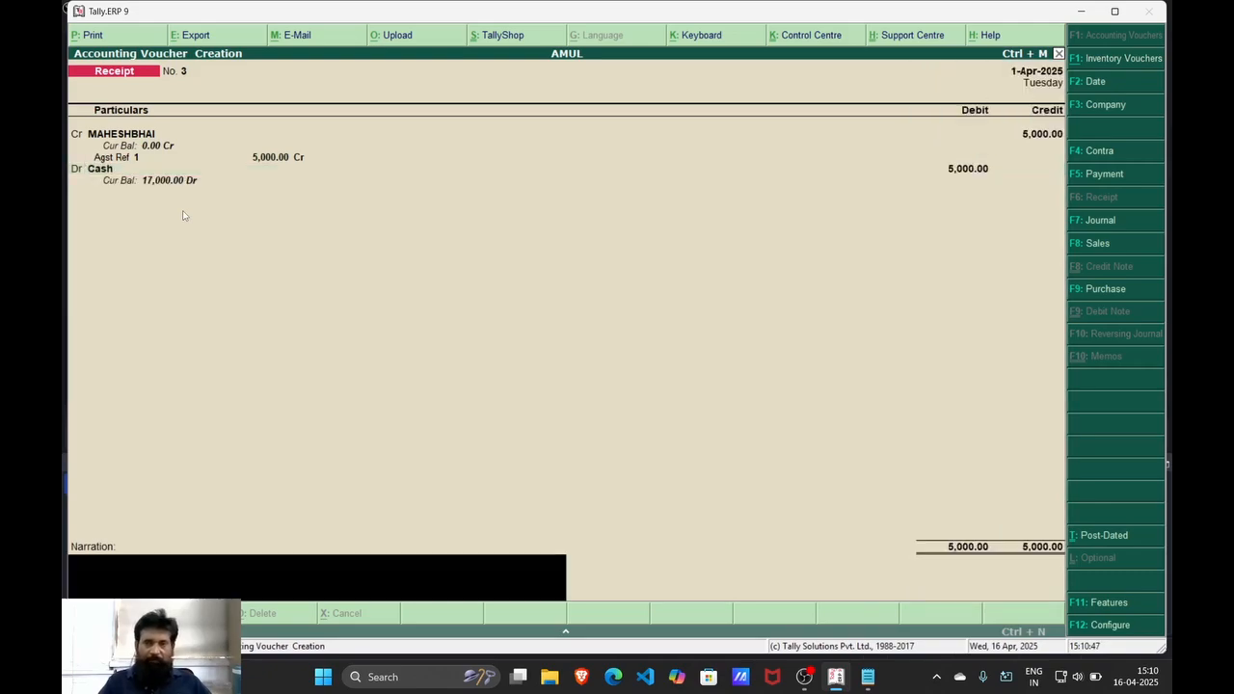
pyautogui.press('Return')
pyautogui.press('Return')
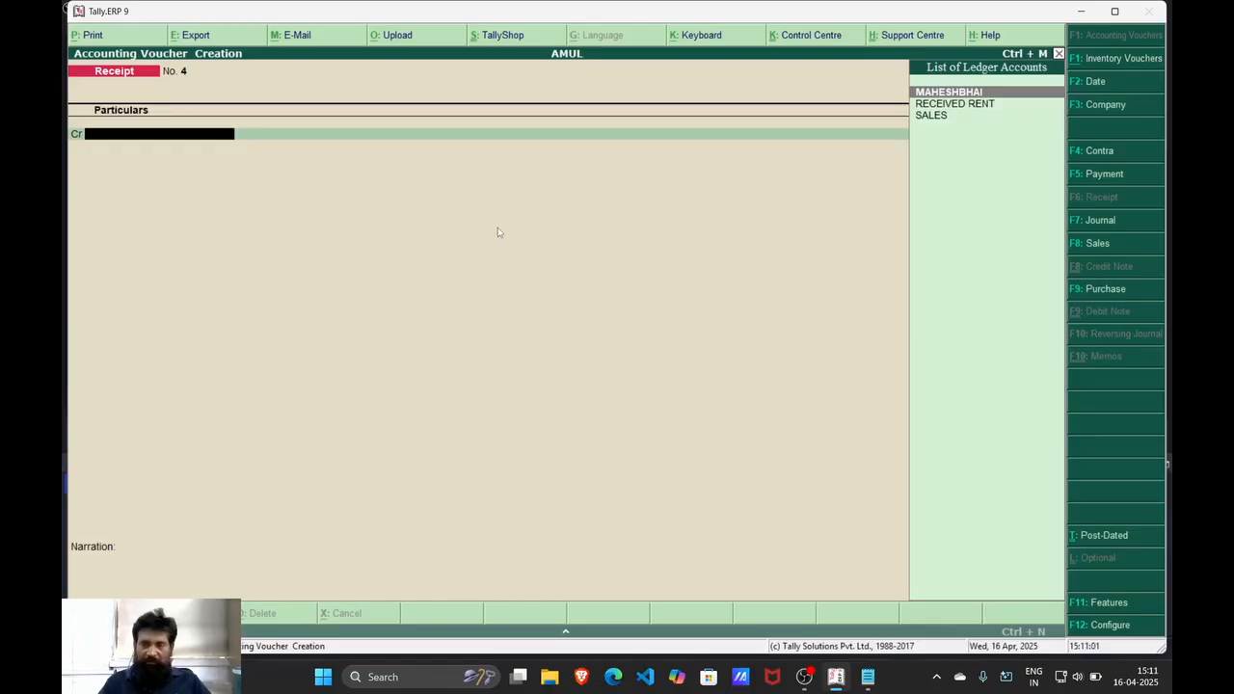
# Start a journal voucher, then switch to Notepad and clear all the existing notes
pyautogui.click(1074, 231)
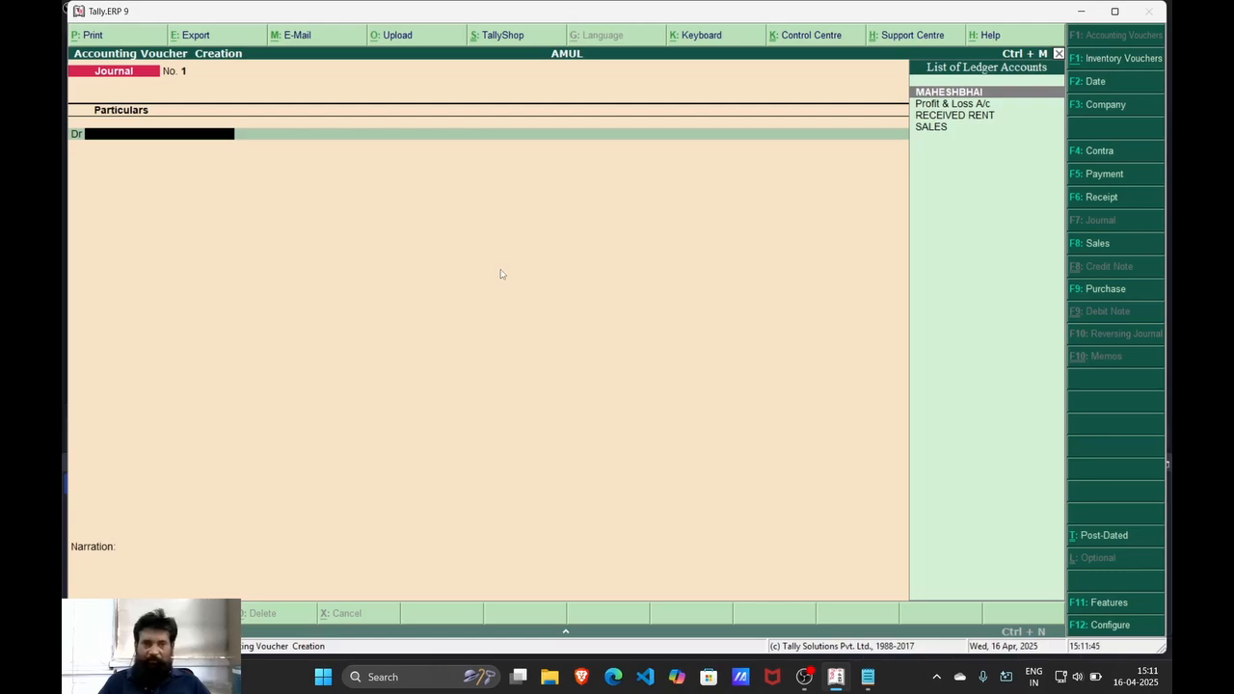
pyautogui.click(867, 678)
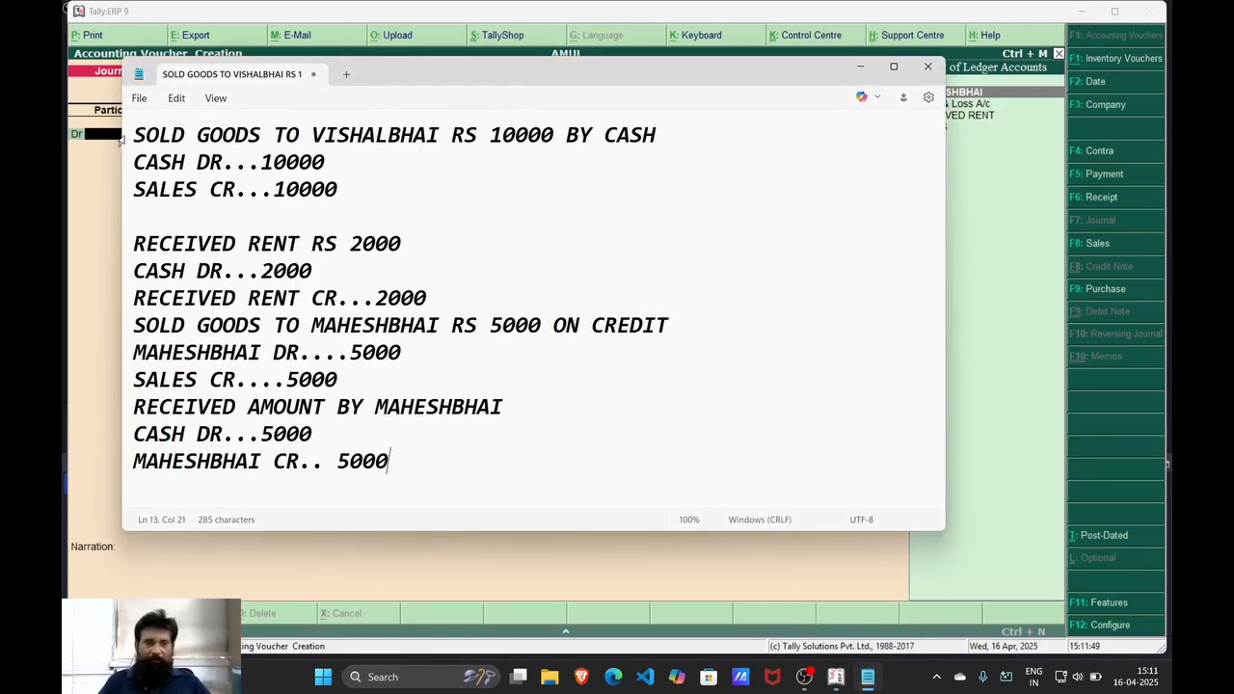
pyautogui.moveTo(132, 135); pyautogui.dragTo(504, 478)
pyautogui.press('Delete')
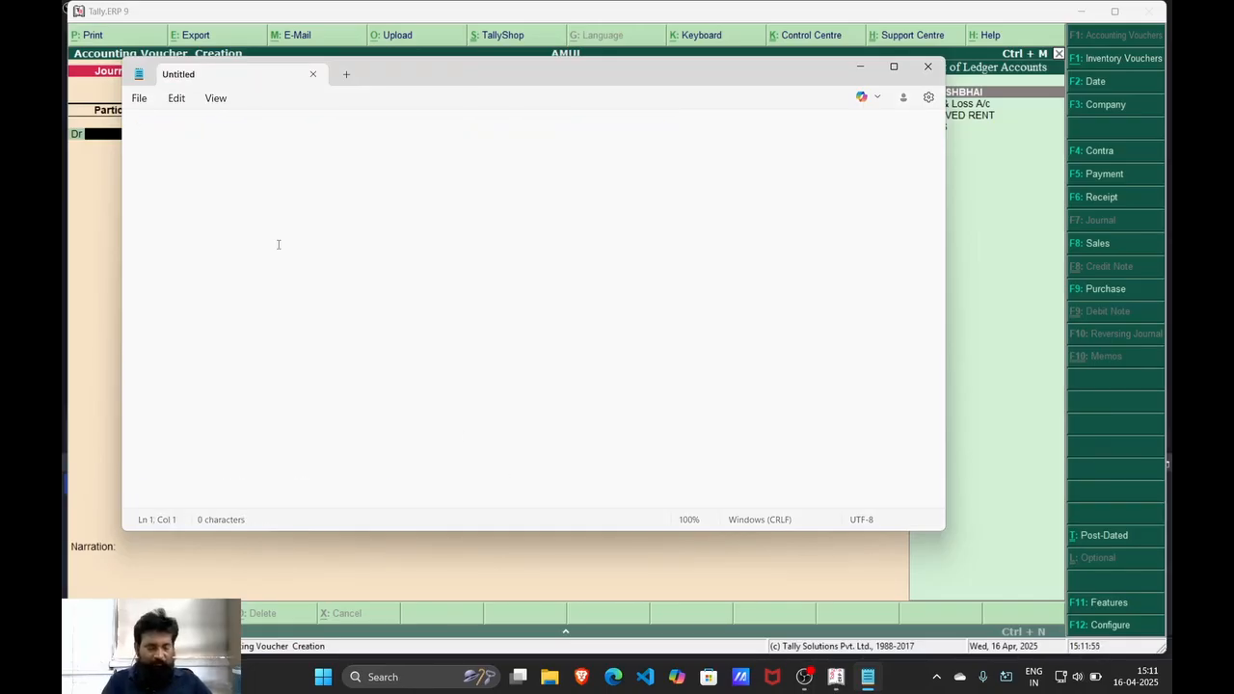
# Write the transaction line "PURCHASED FURNITURE FROM AMBIKA FURNITURE RS 10000 ON CREDIT" in the empty note
pyautogui.write('PURCHASED G')
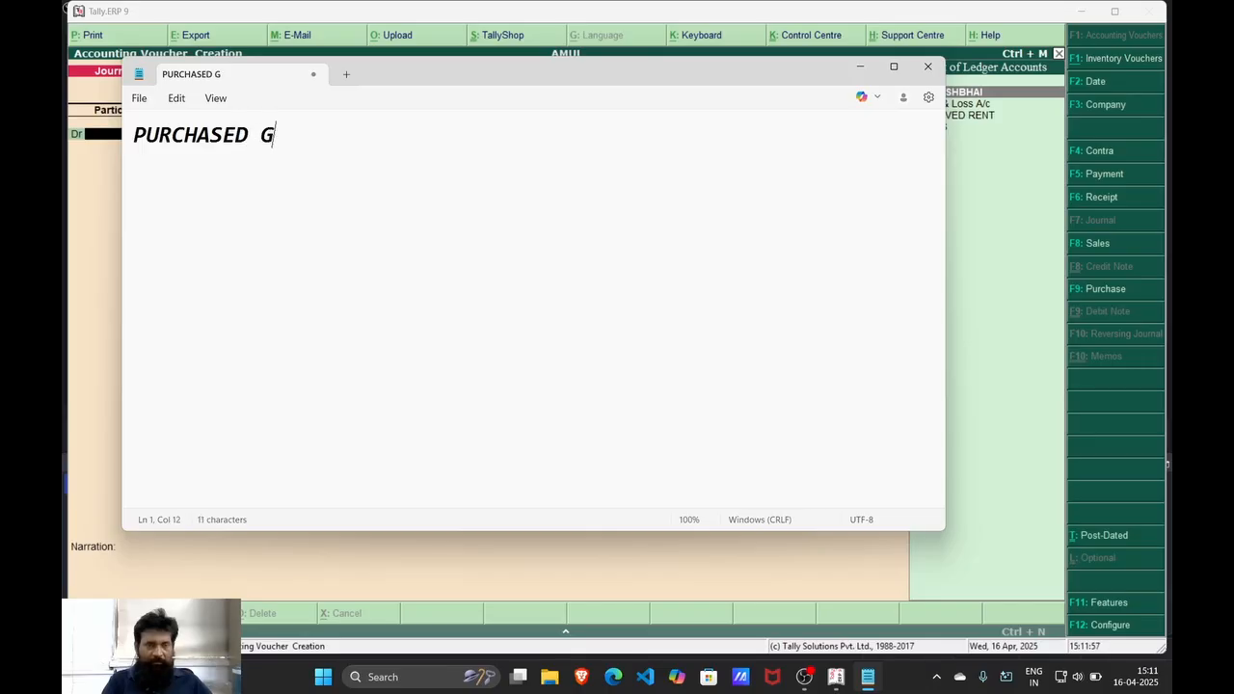
pyautogui.press('BackSpace')
pyautogui.write('FURNITURE')
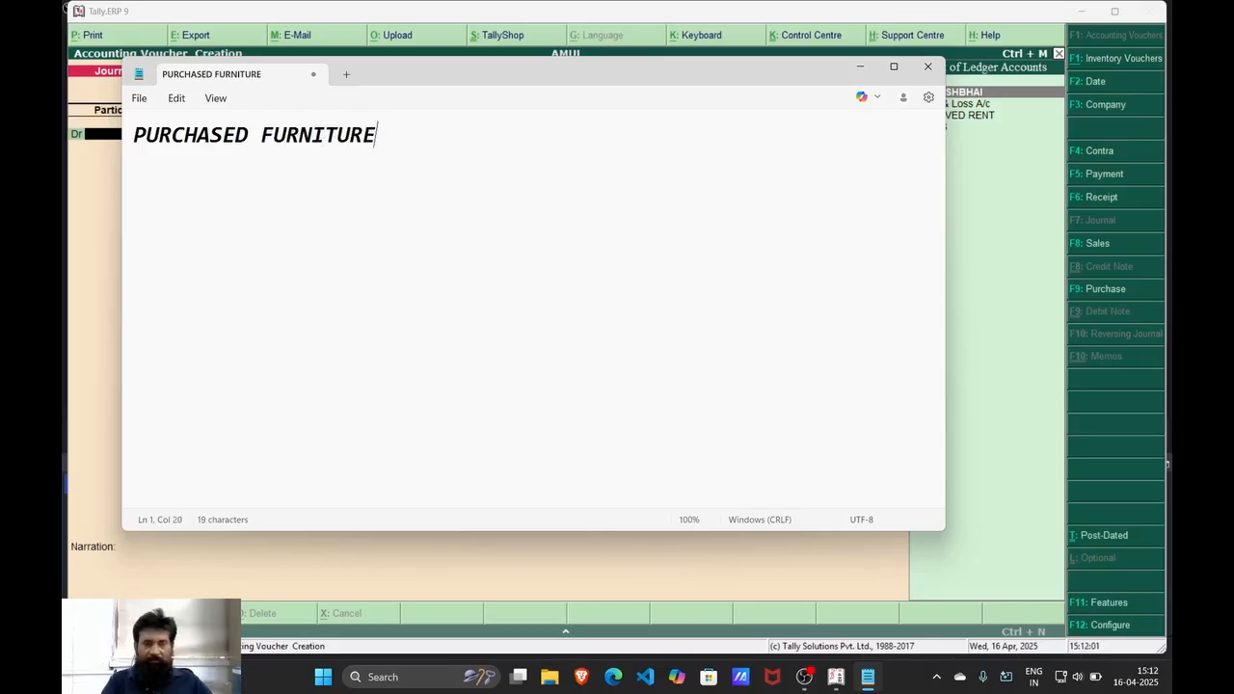
pyautogui.write(' FRO')
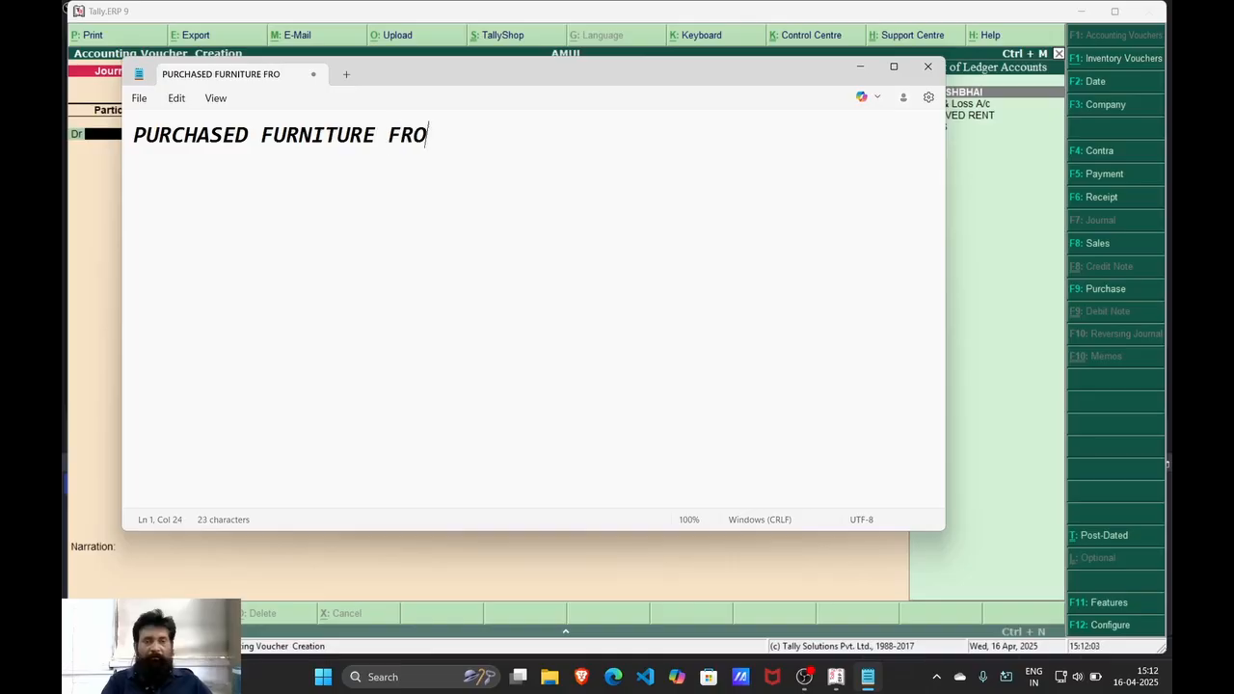
pyautogui.write('M MS')
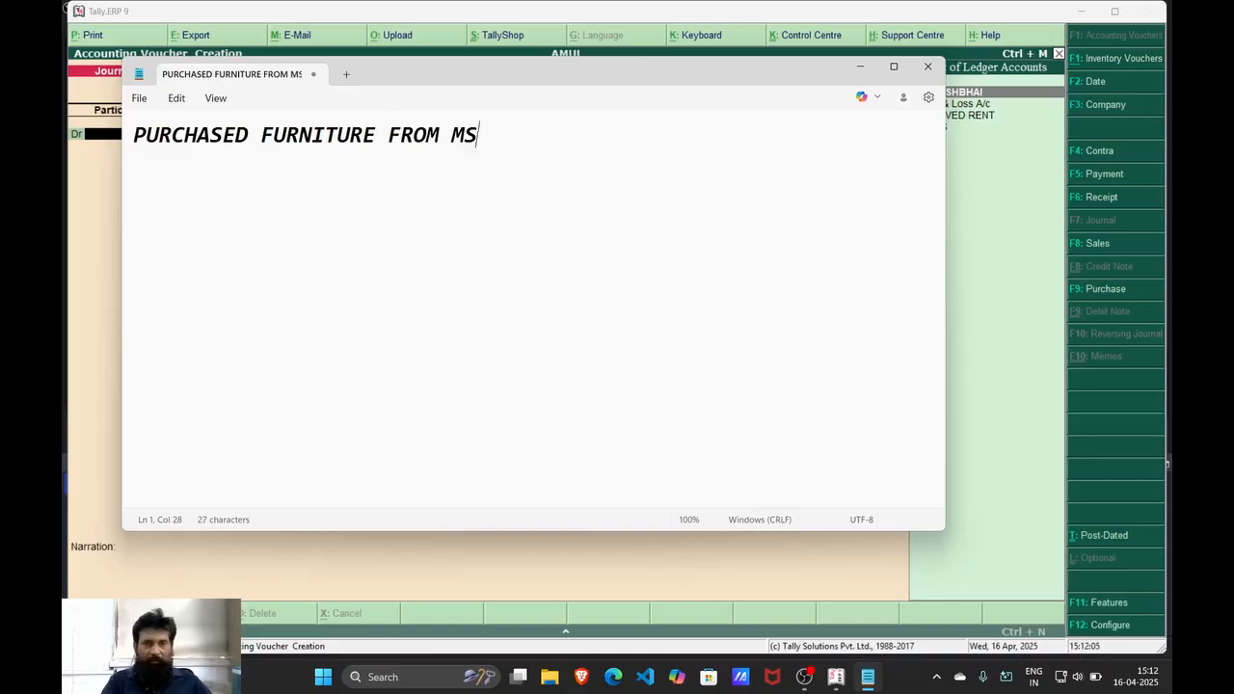
pyautogui.write(' BEST')
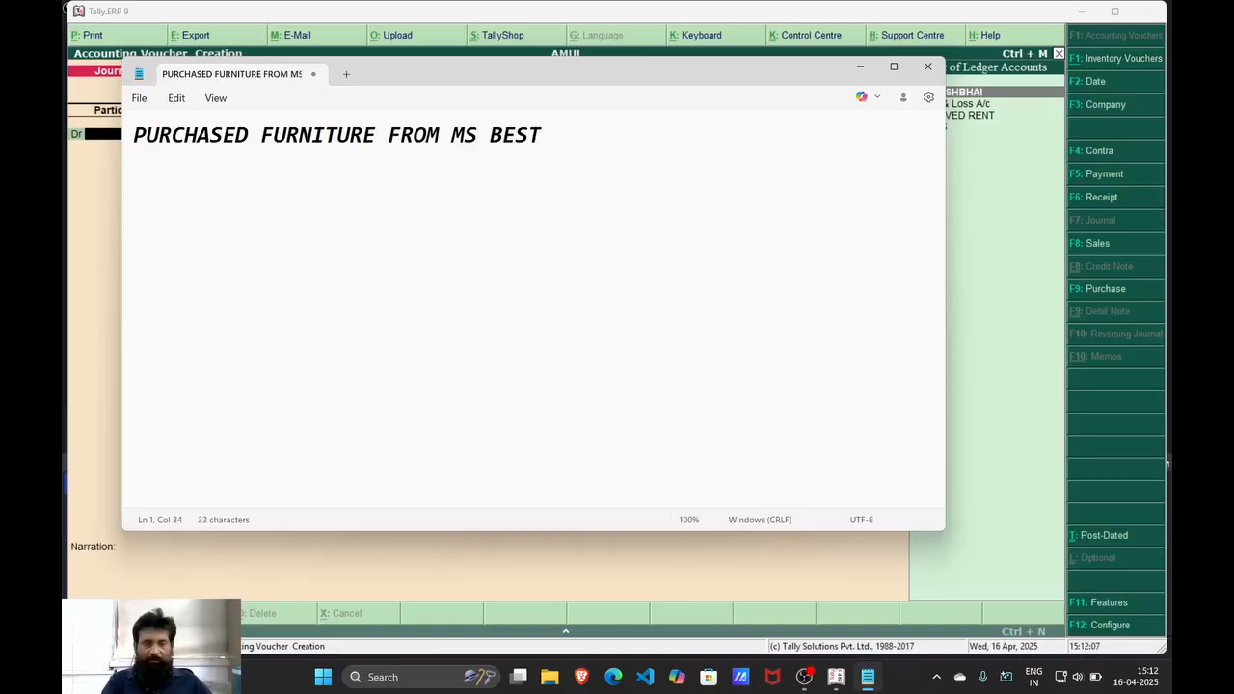
pyautogui.press('BackSpace')
pyautogui.press('BackSpace')
pyautogui.press('BackSpace')
pyautogui.press('BackSpace')
pyautogui.press('BackSpace')
pyautogui.press('BackSpace')
pyautogui.press('BackSpace')
pyautogui.press('BackSpace')
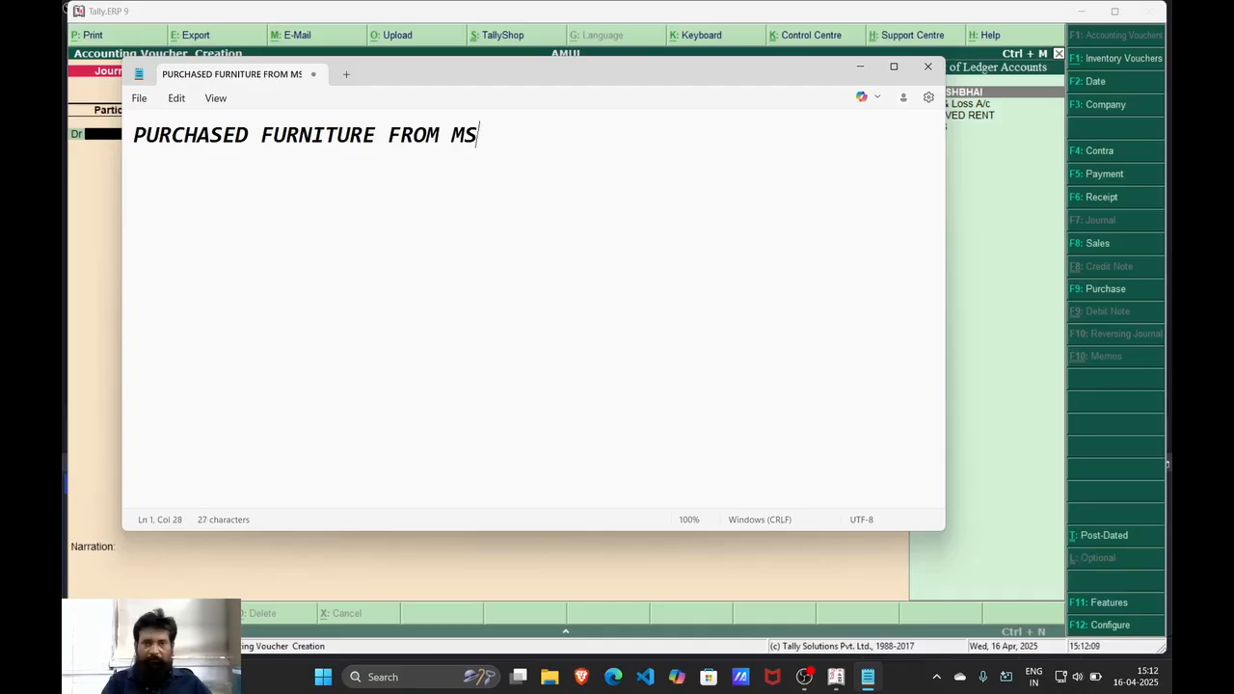
pyautogui.write('AMBIKA ')
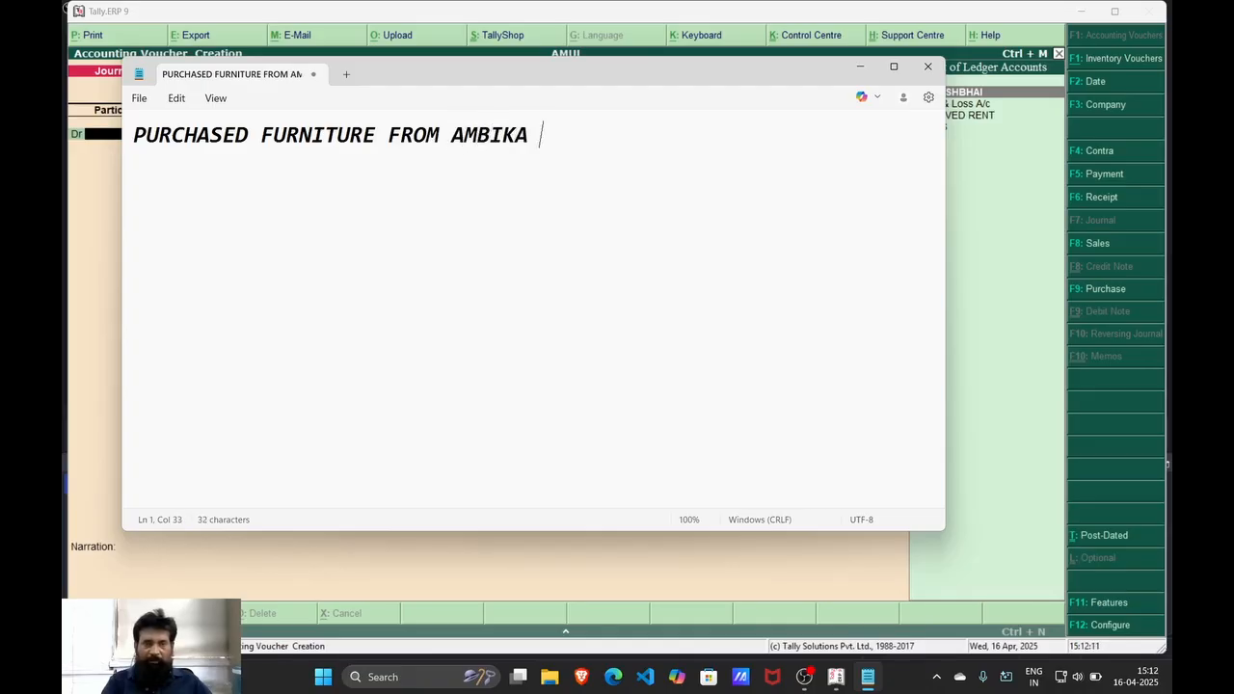
pyautogui.write('FURNITURE')
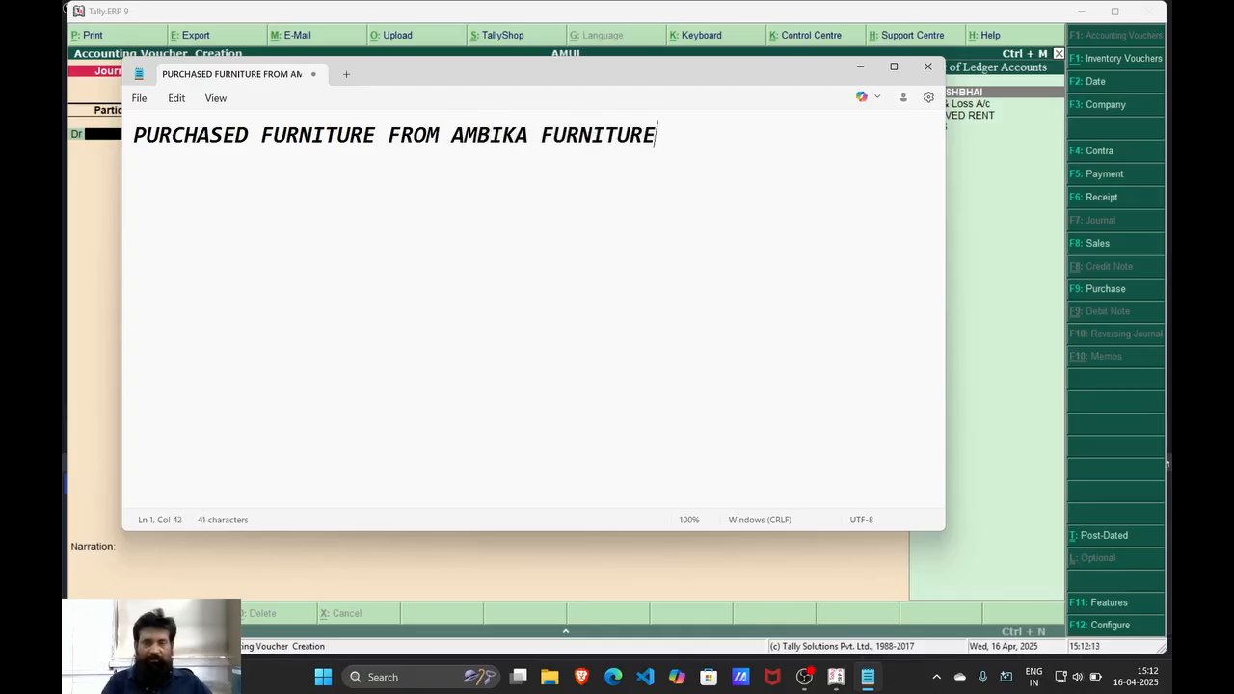
pyautogui.write(' R')
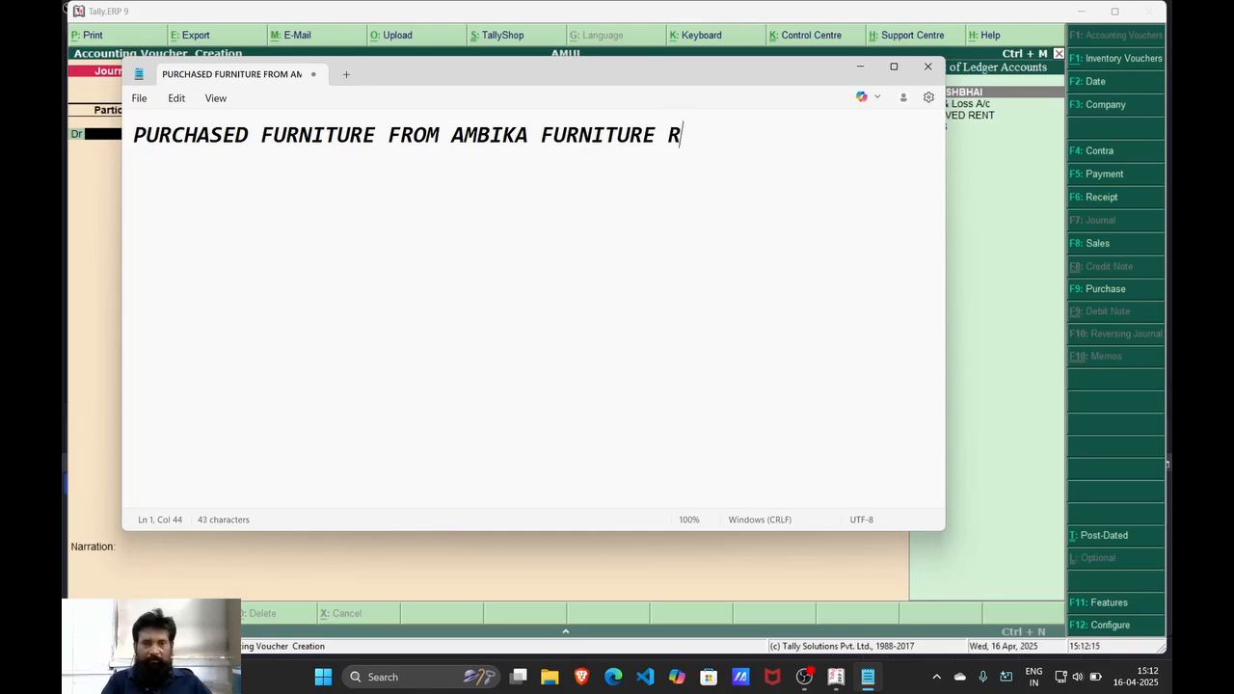
pyautogui.write('S 1000')
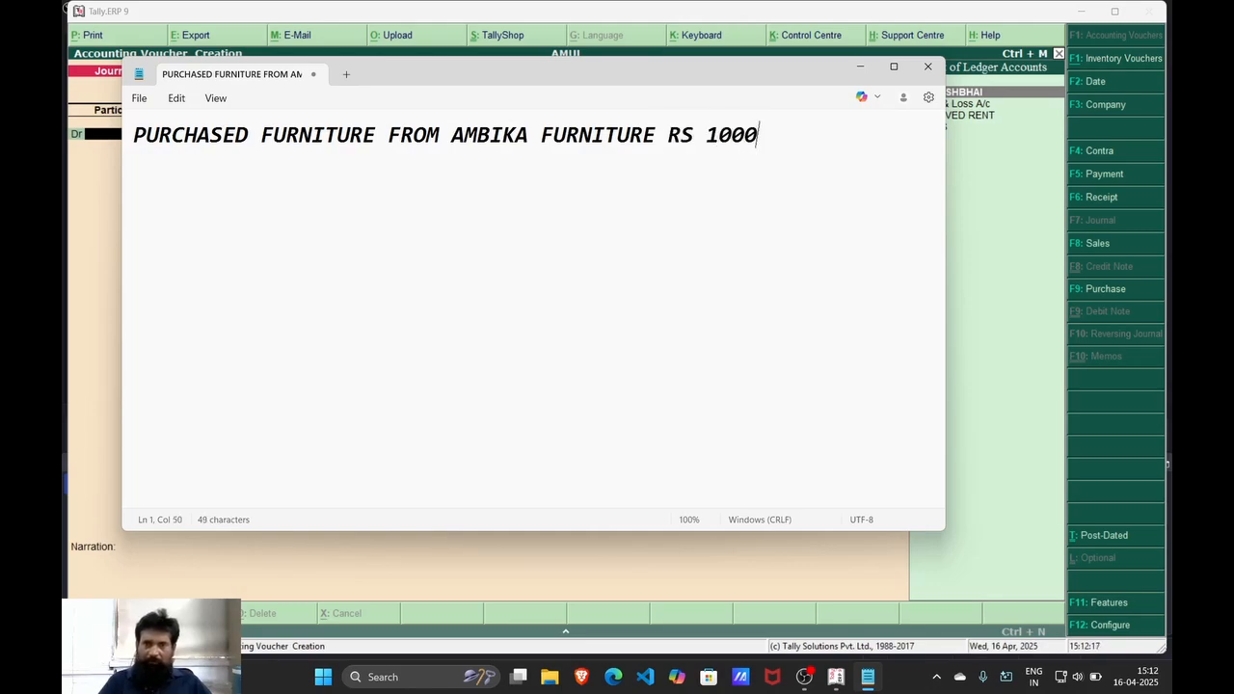
pyautogui.write('0 ON CREDIT')
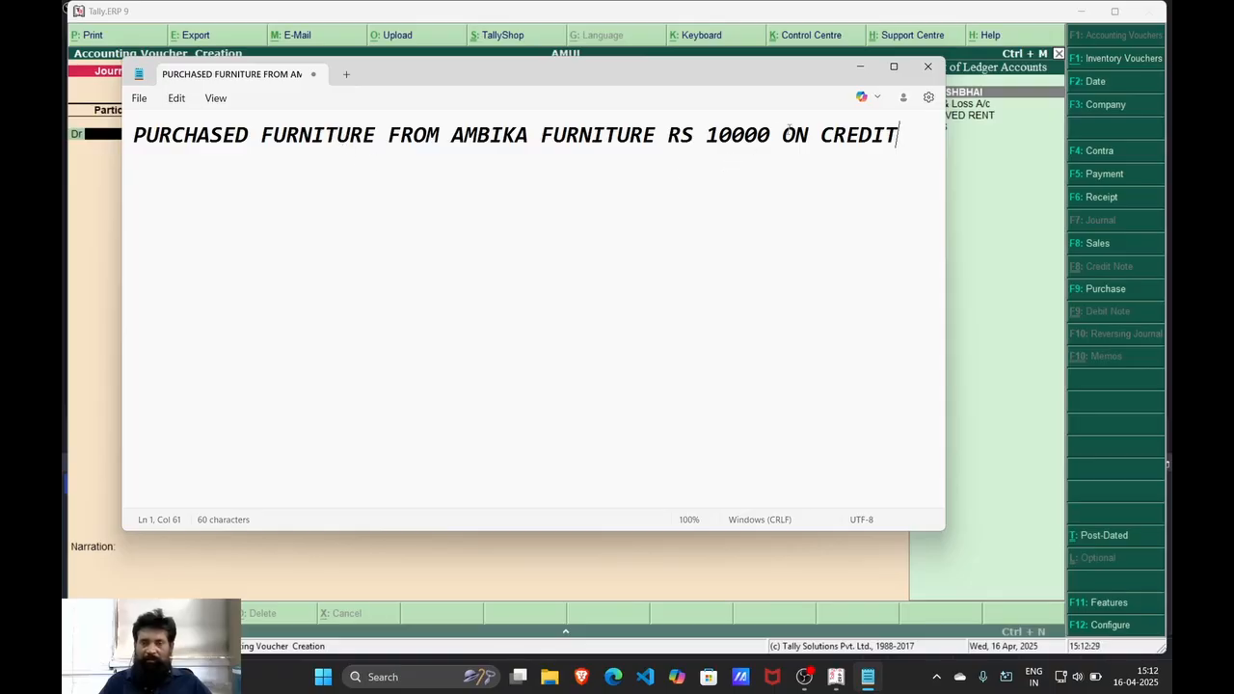
# Draft the journal entry below the transaction, with FURNITURE DR...10000 followed by AMBIKA FURNITURE CR....10000
pyautogui.press('Return')
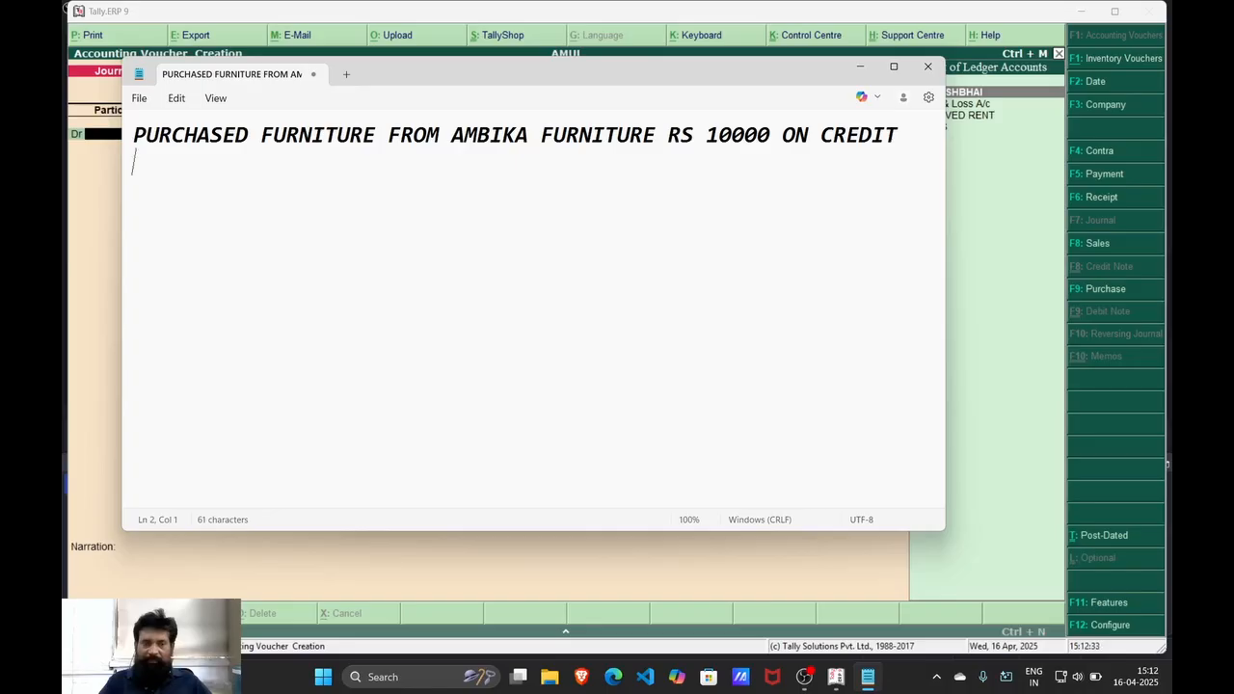
pyautogui.press('Return')
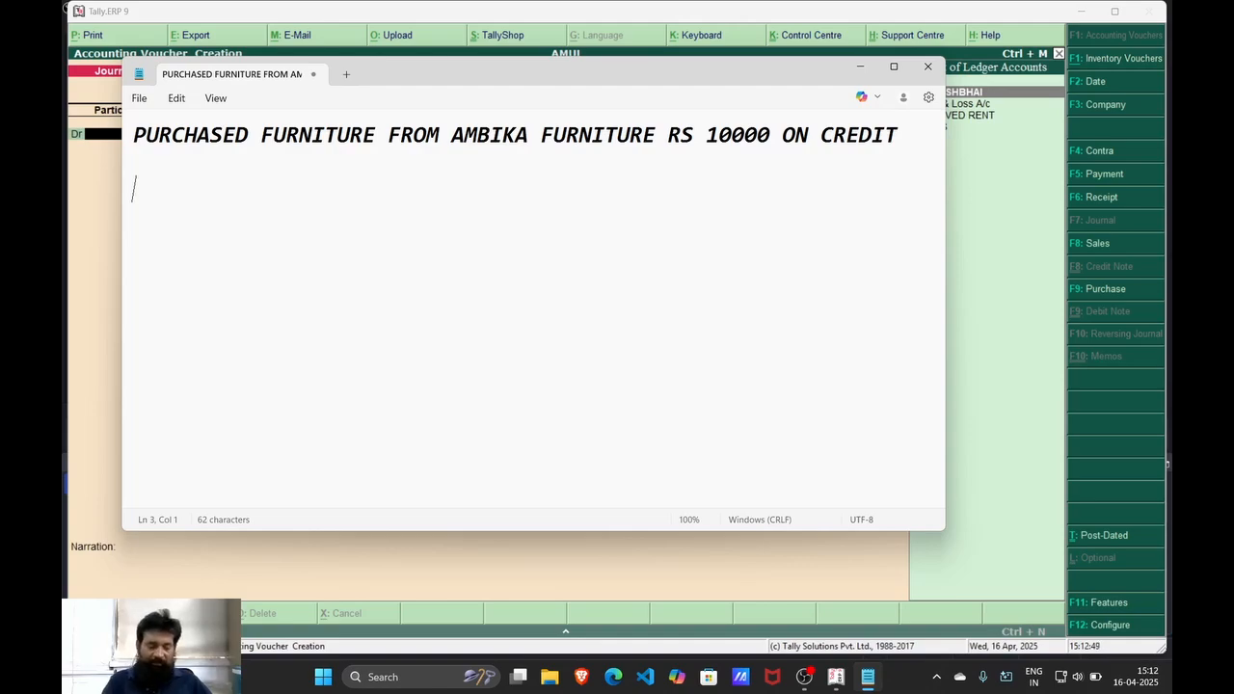
pyautogui.write('FURNITU')
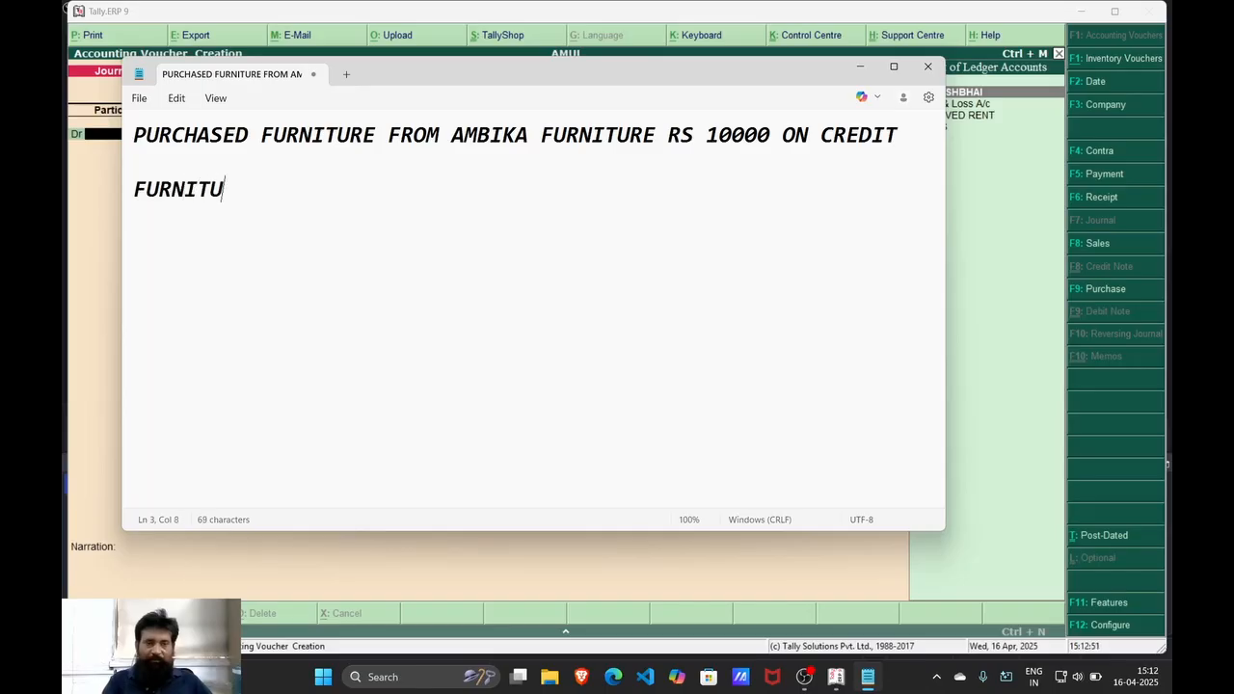
pyautogui.write('RE DR...')
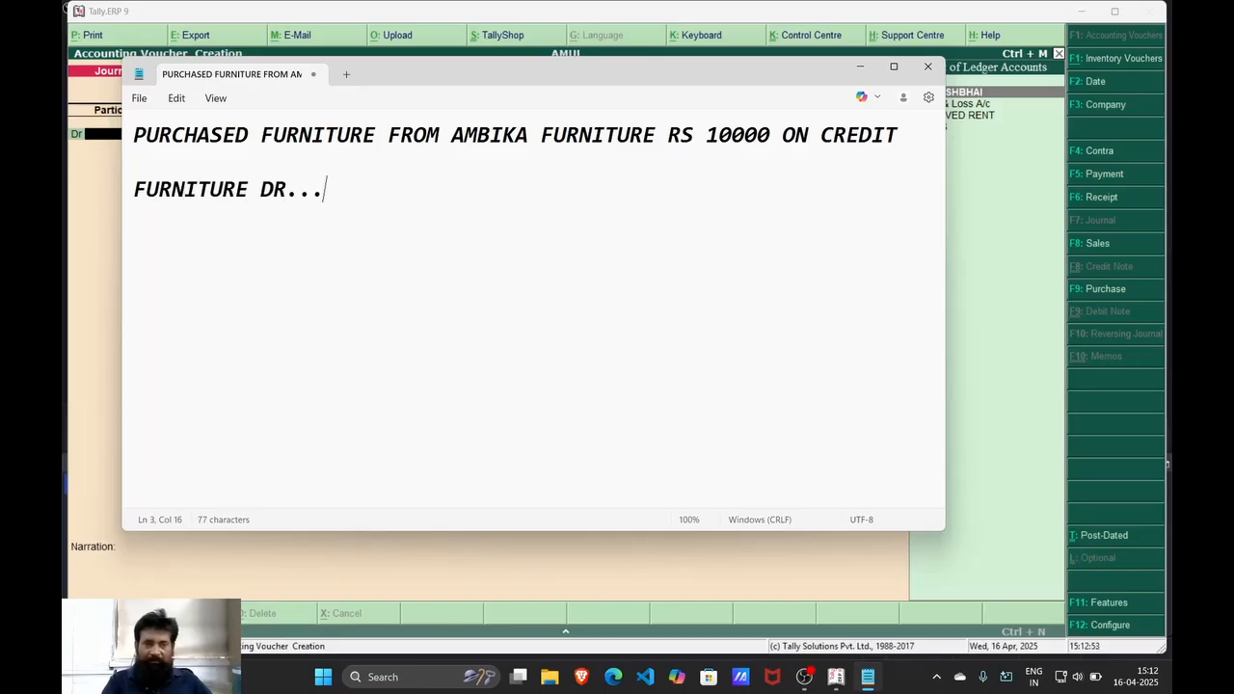
pyautogui.write('10000')
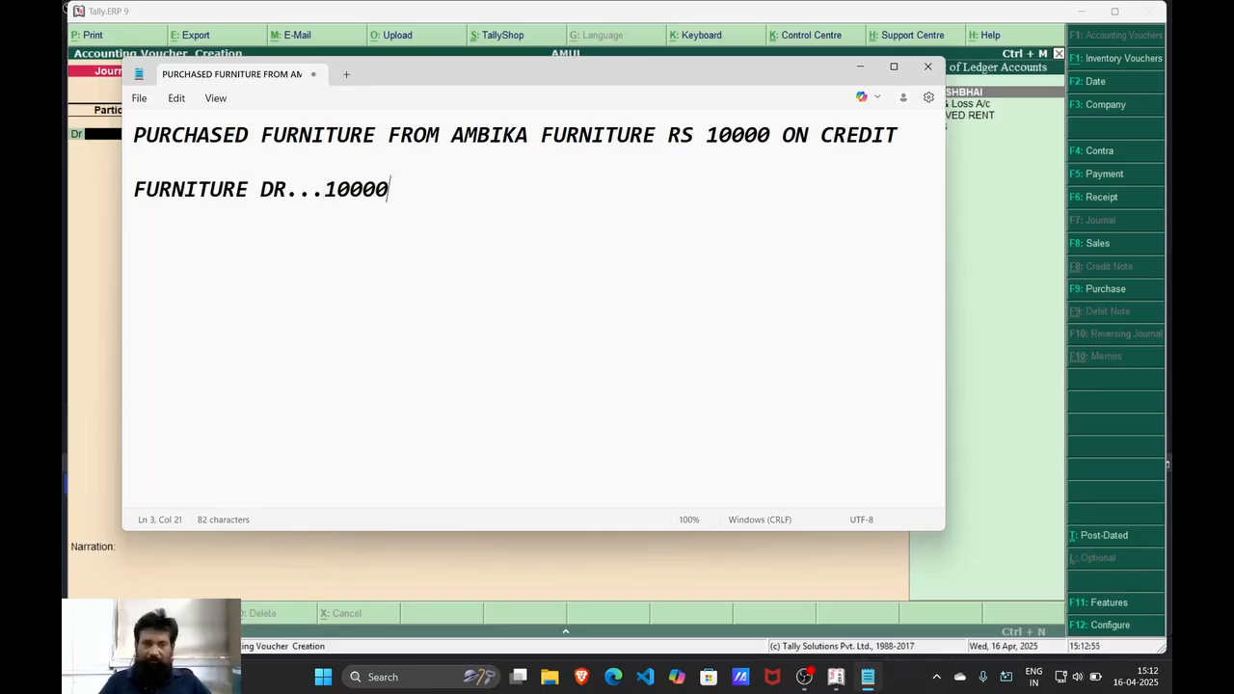
pyautogui.press('Return')
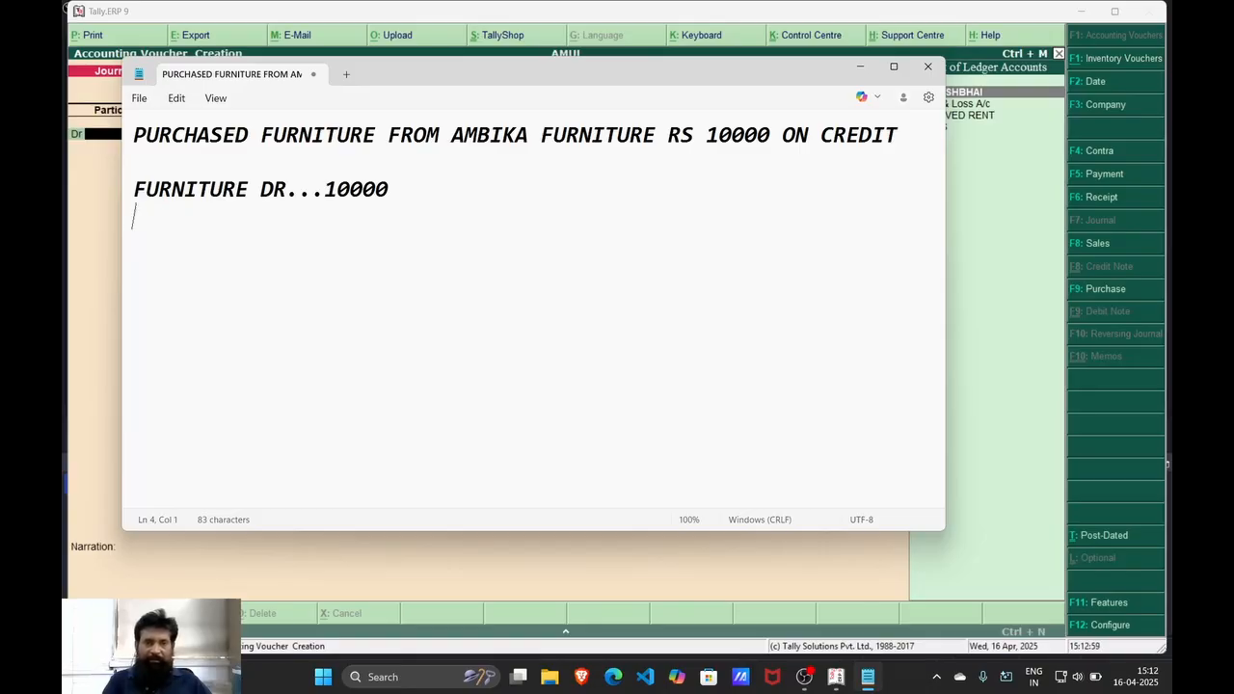
pyautogui.write('AMBIKA')
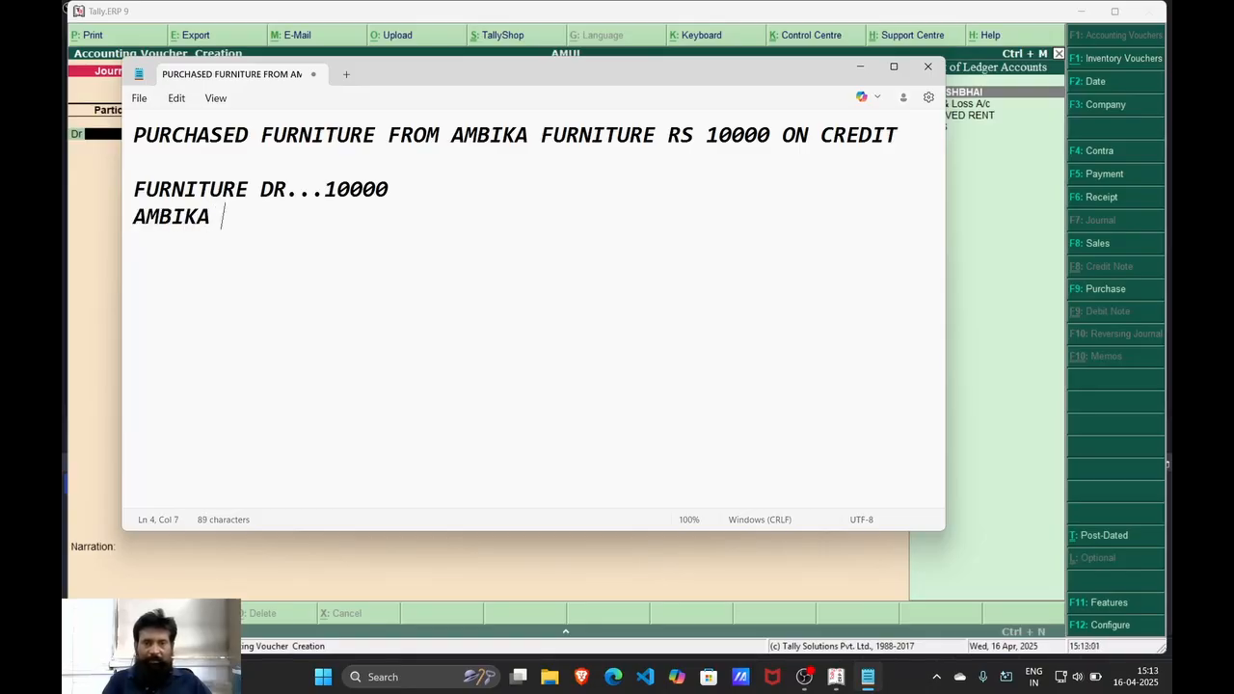
pyautogui.write(' FURNITURE ')
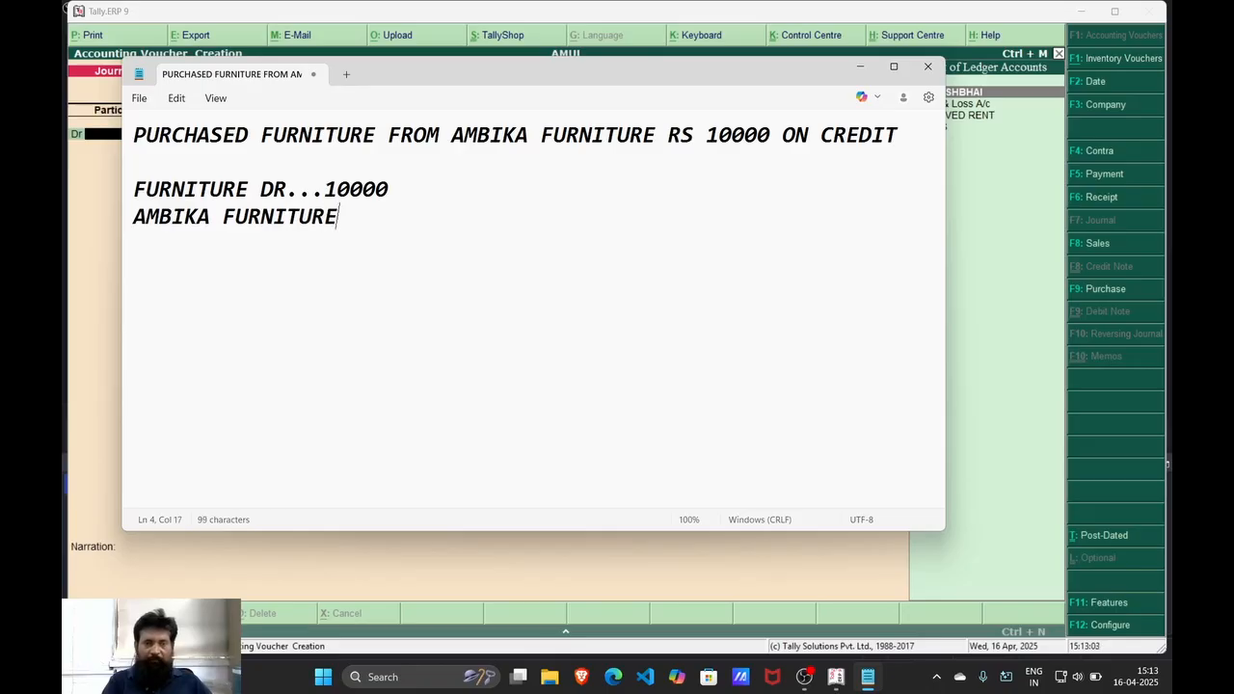
pyautogui.write('CR....')
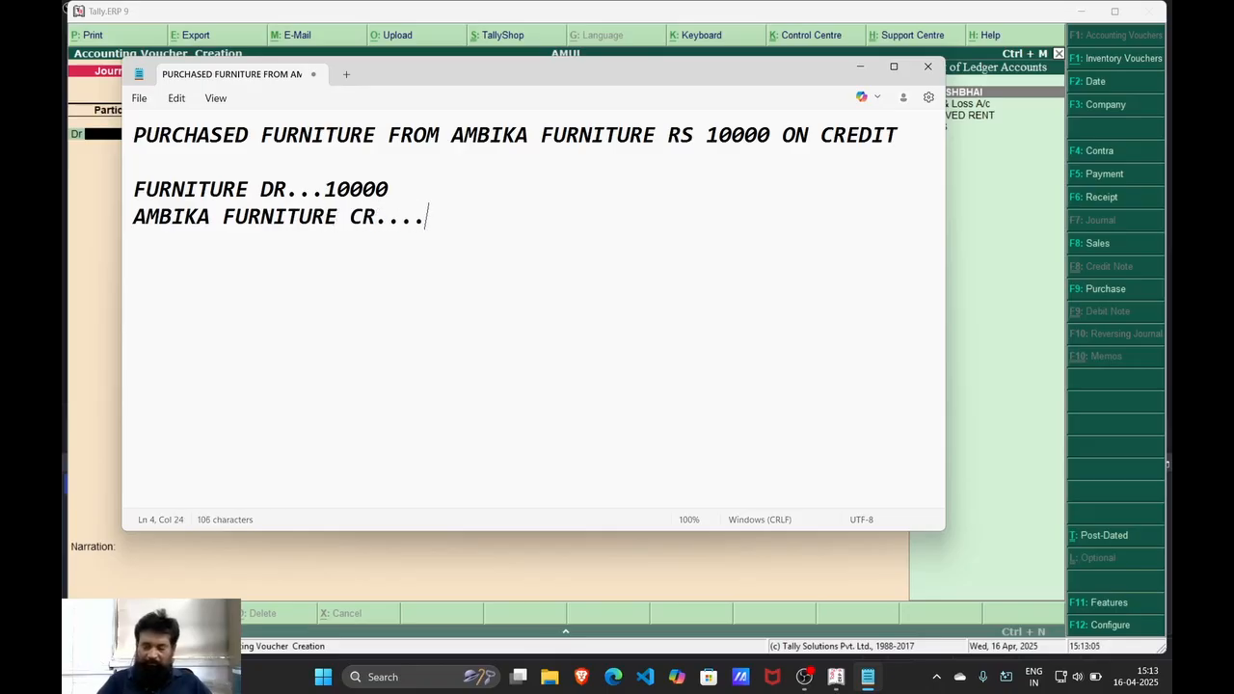
pyautogui.write('10000')
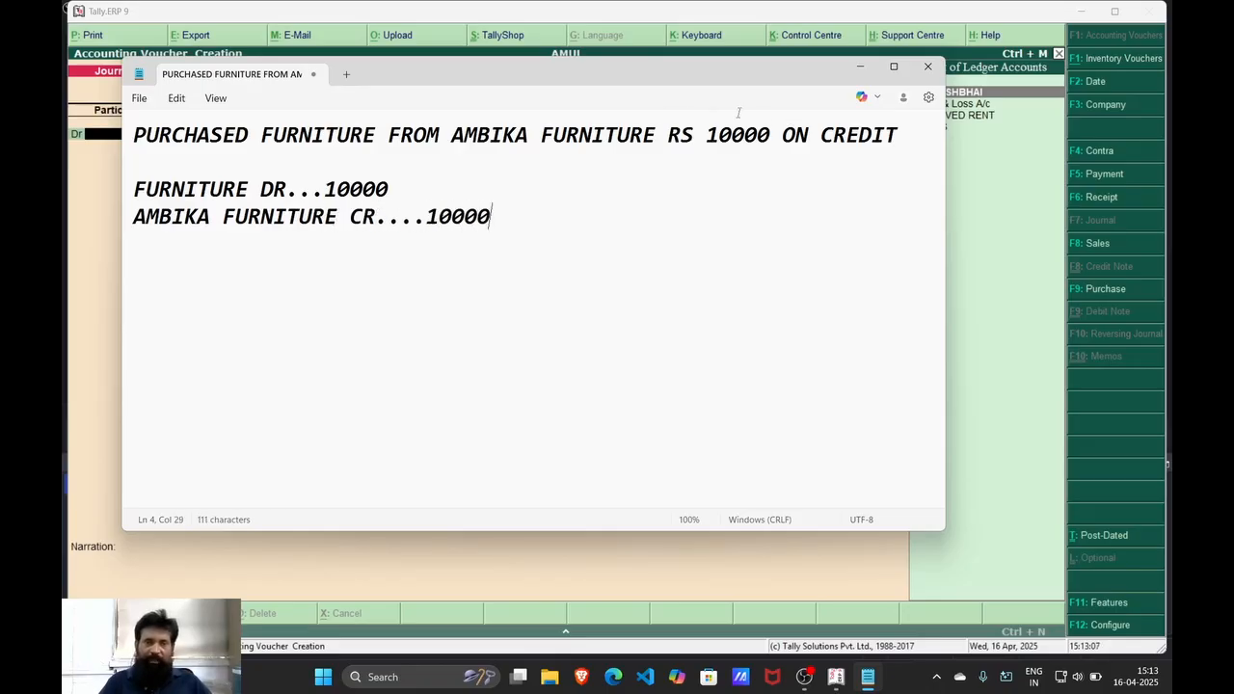
# Switch to Tally's journal voucher, create a FURNITURE ledger under Fixed Assets for the debit line, and debit it with 10000
pyautogui.click(100, 141)
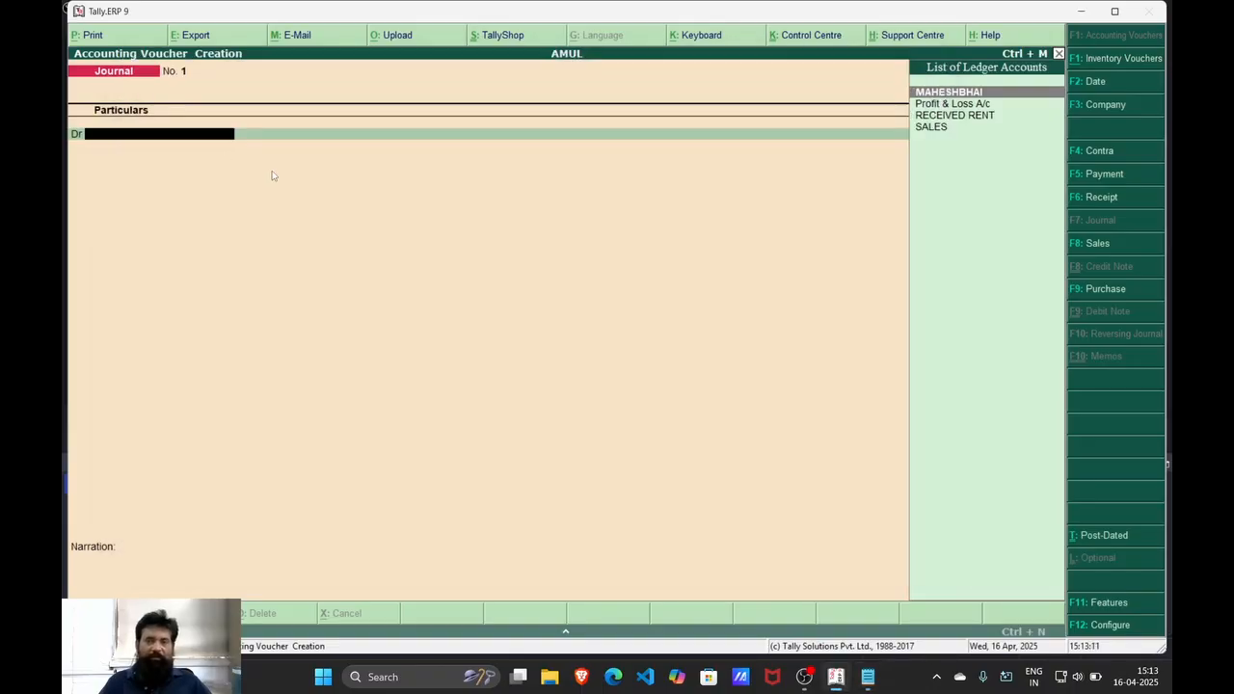
pyautogui.hotkey('alt', 'c')
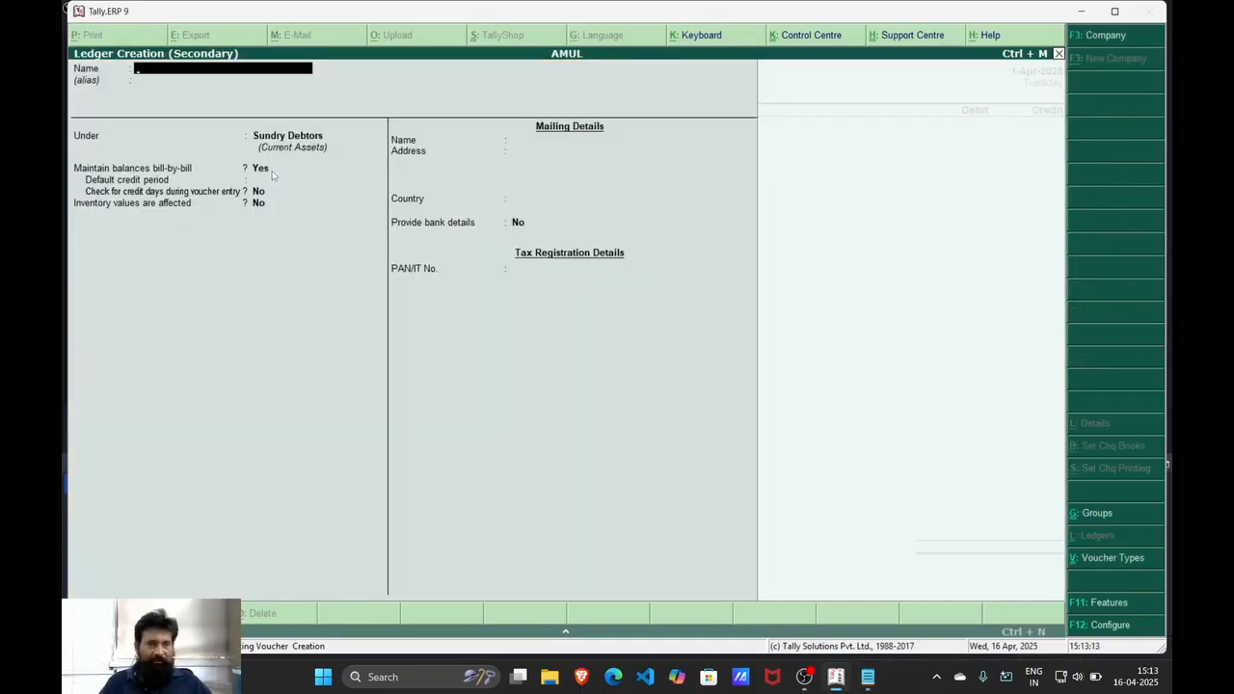
pyautogui.write('FURNITRE')
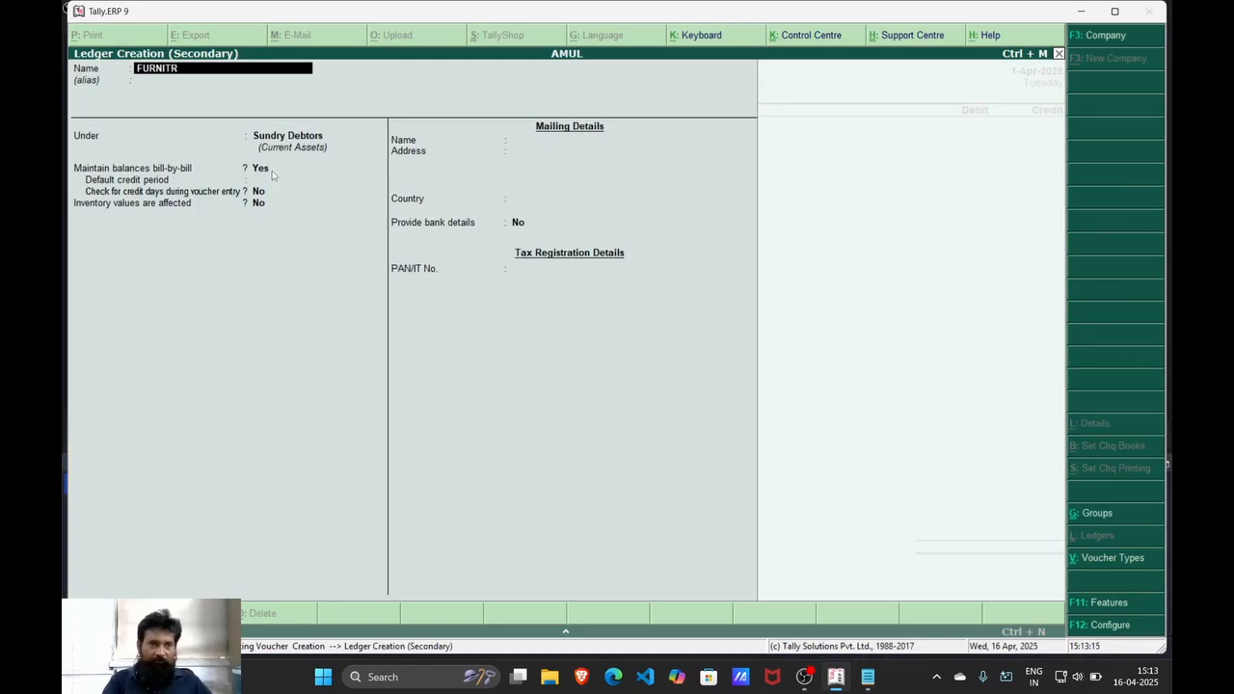
pyautogui.press('BackSpace')
pyautogui.press('BackSpace')
pyautogui.write('URE')
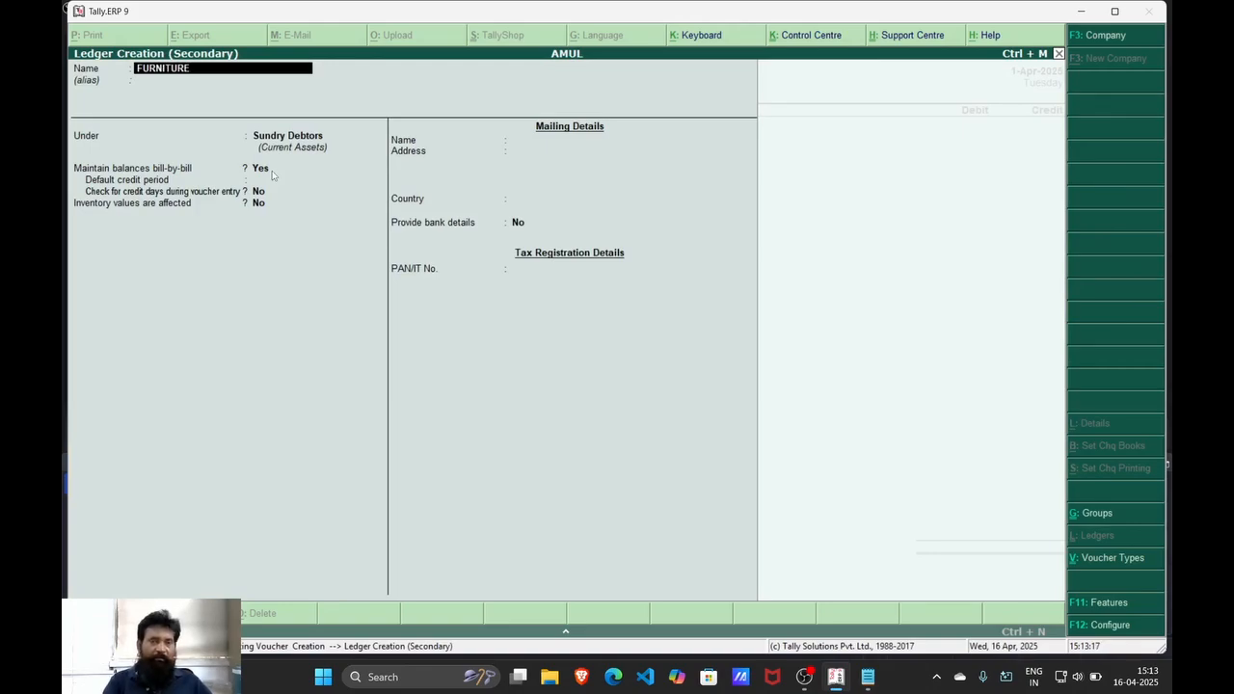
pyautogui.press('Return')
pyautogui.write('F')
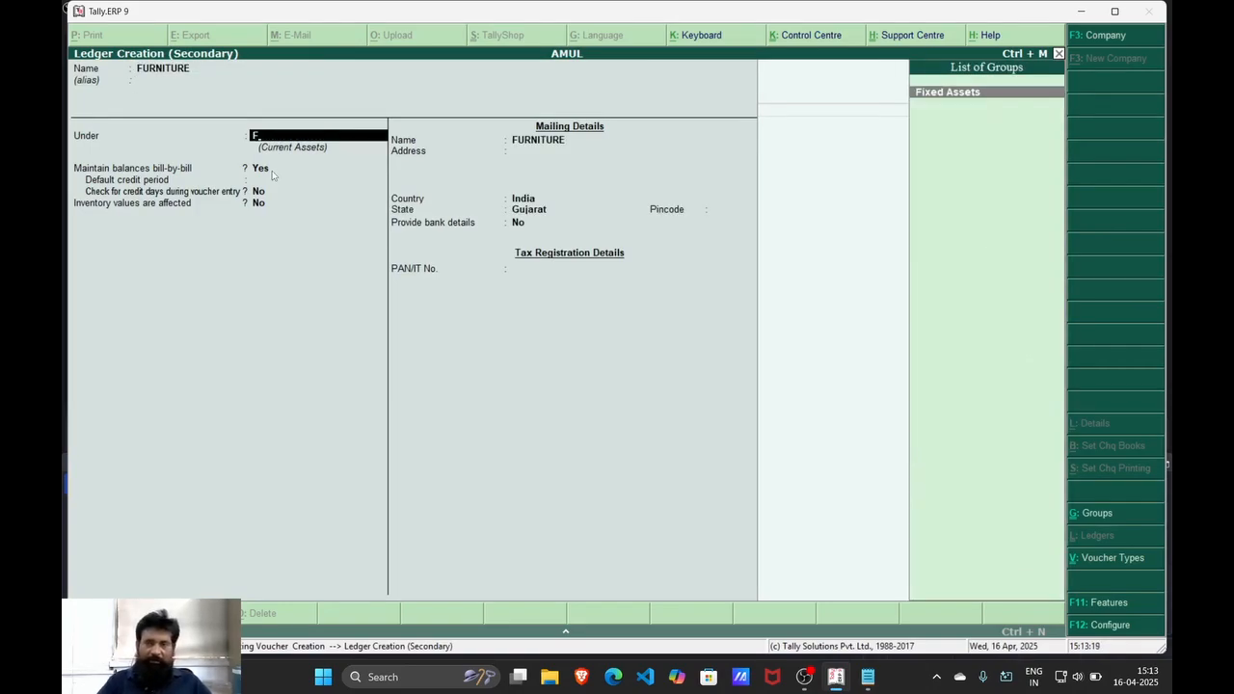
pyautogui.press('Return')
pyautogui.press('Return')
pyautogui.press('Return')
pyautogui.press('Return')
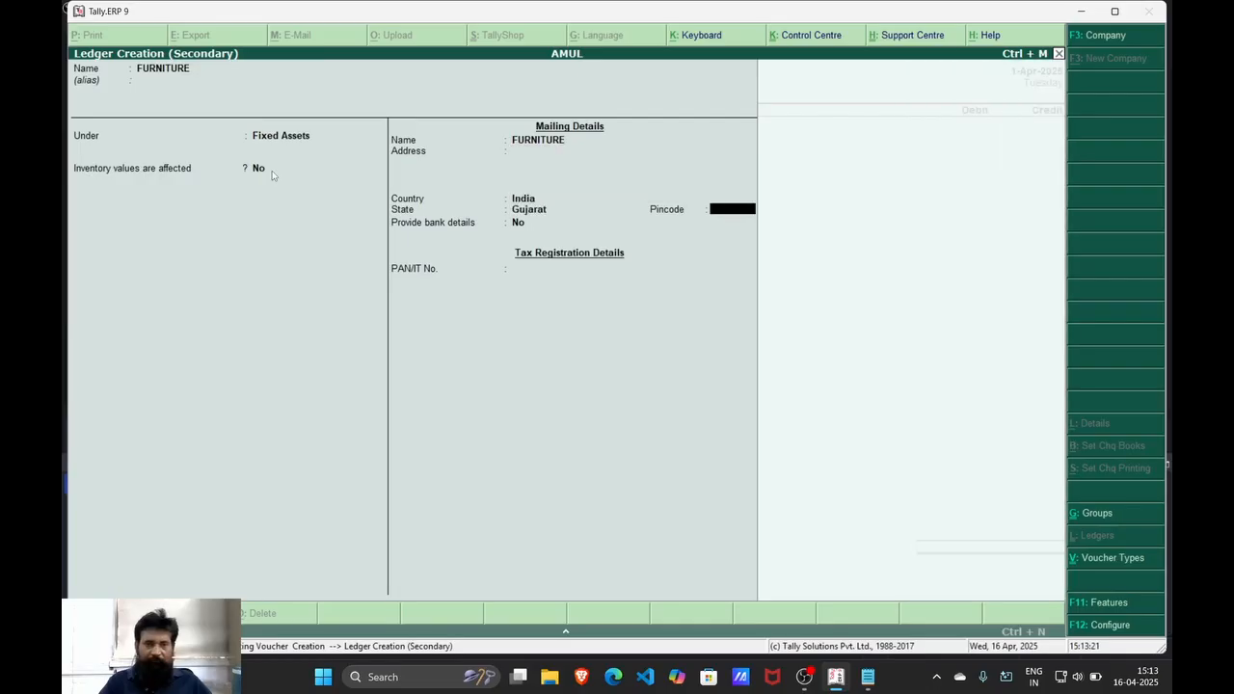
pyautogui.press('Return')
pyautogui.press('Return')
pyautogui.press('Return')
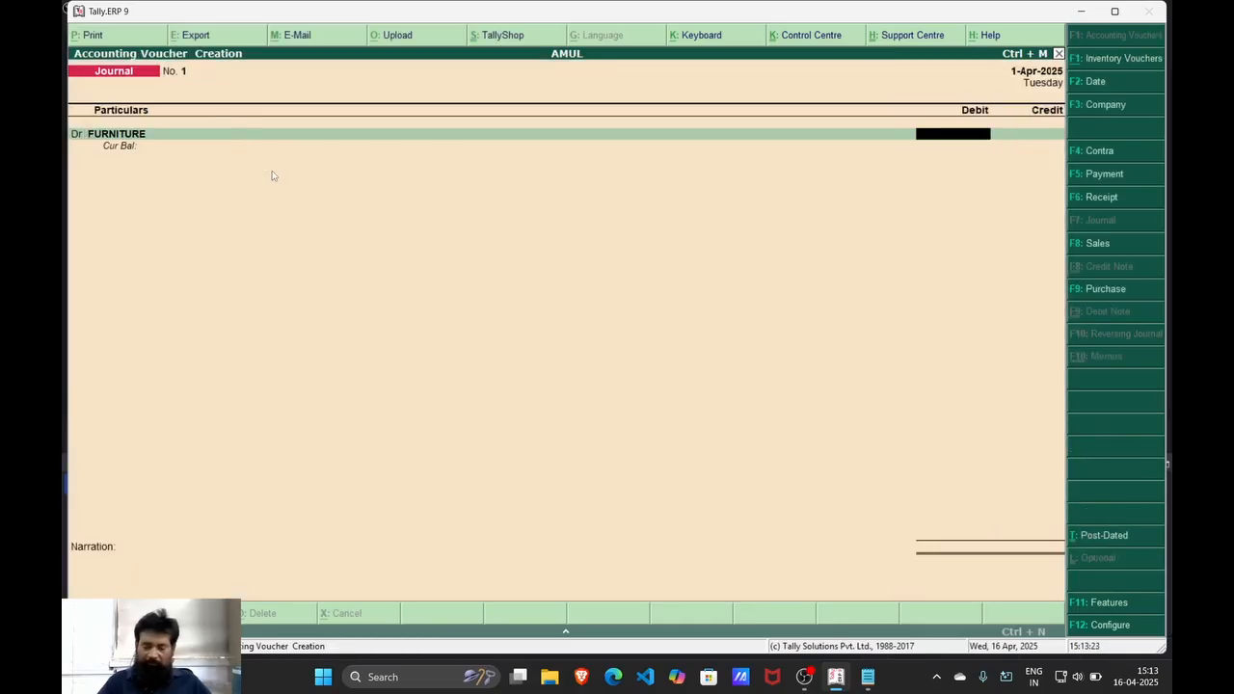
pyautogui.write('10000')
pyautogui.press('Return')
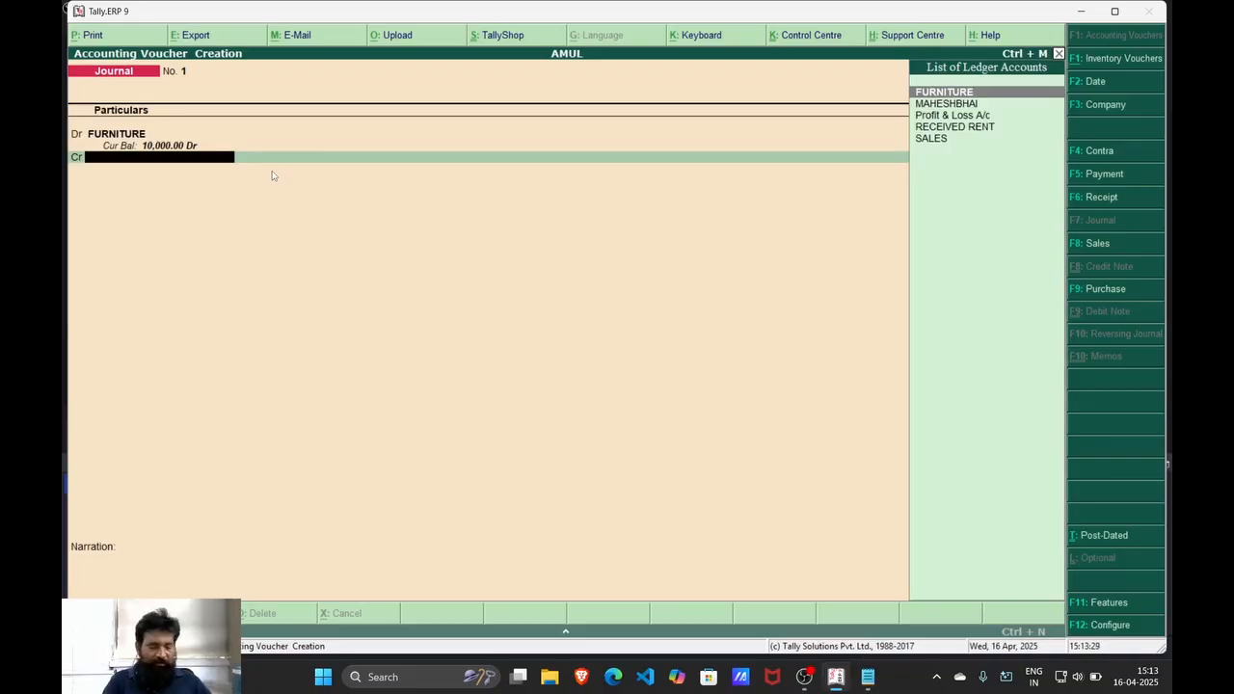
# Start a new ledger for the journal's credit line and name it AMBIKA FURNITURE
pyautogui.hotkey('alt', 'c')
pyautogui.write('AMBI')
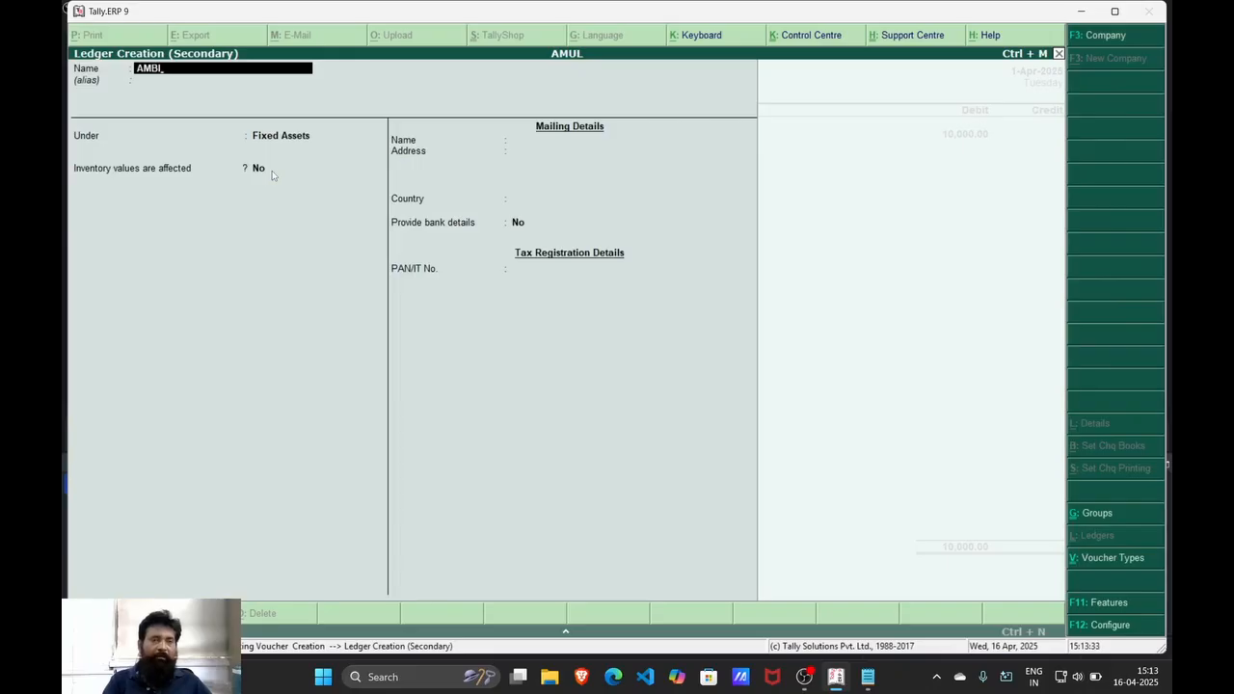
pyautogui.write('IKA FU')
pyautogui.write('RN')
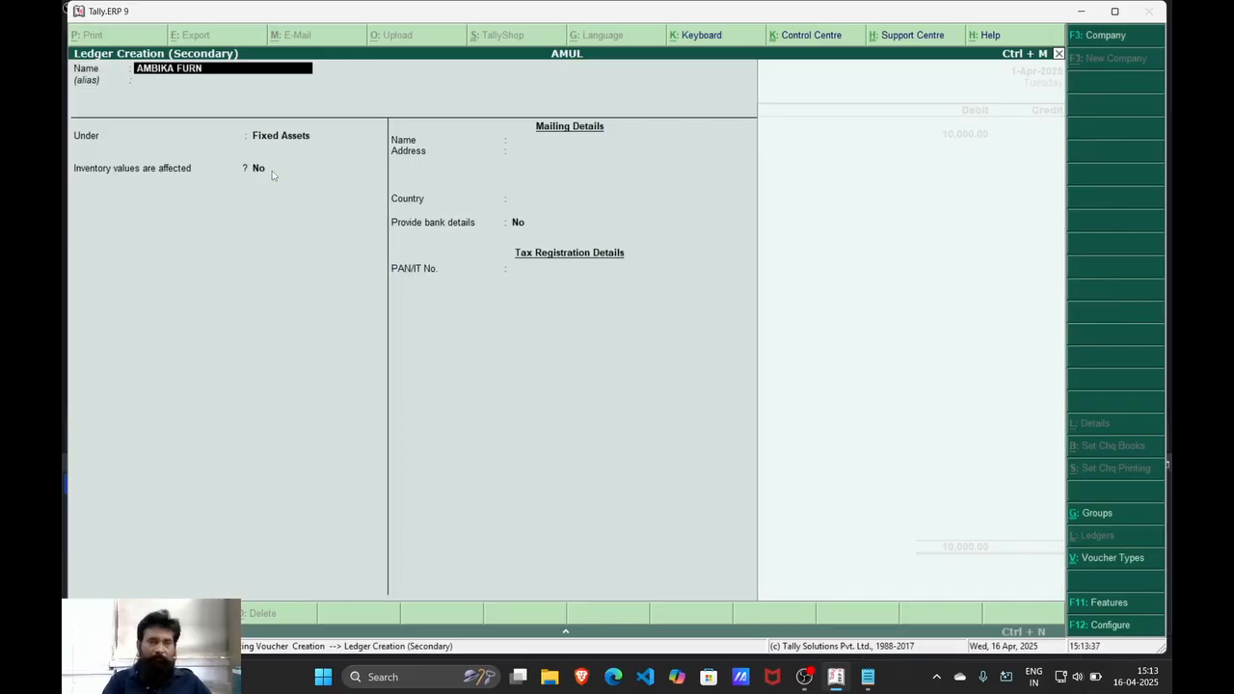
pyautogui.write('ITURE')
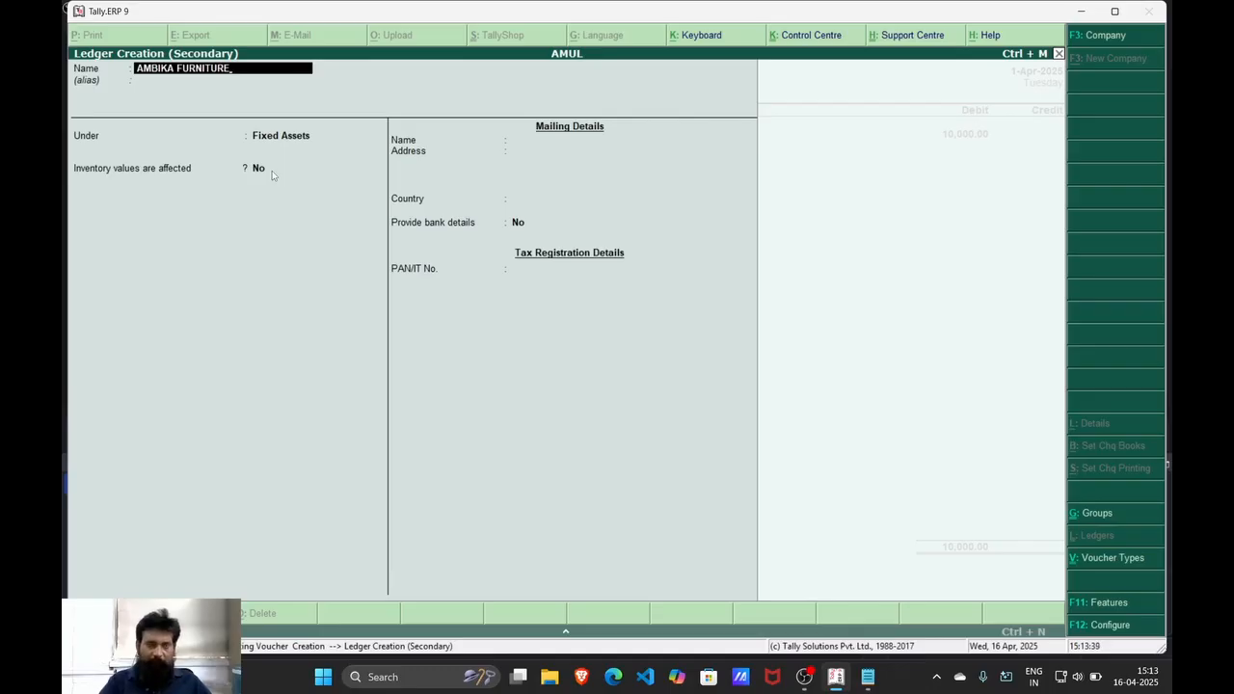
pyautogui.press('Return')
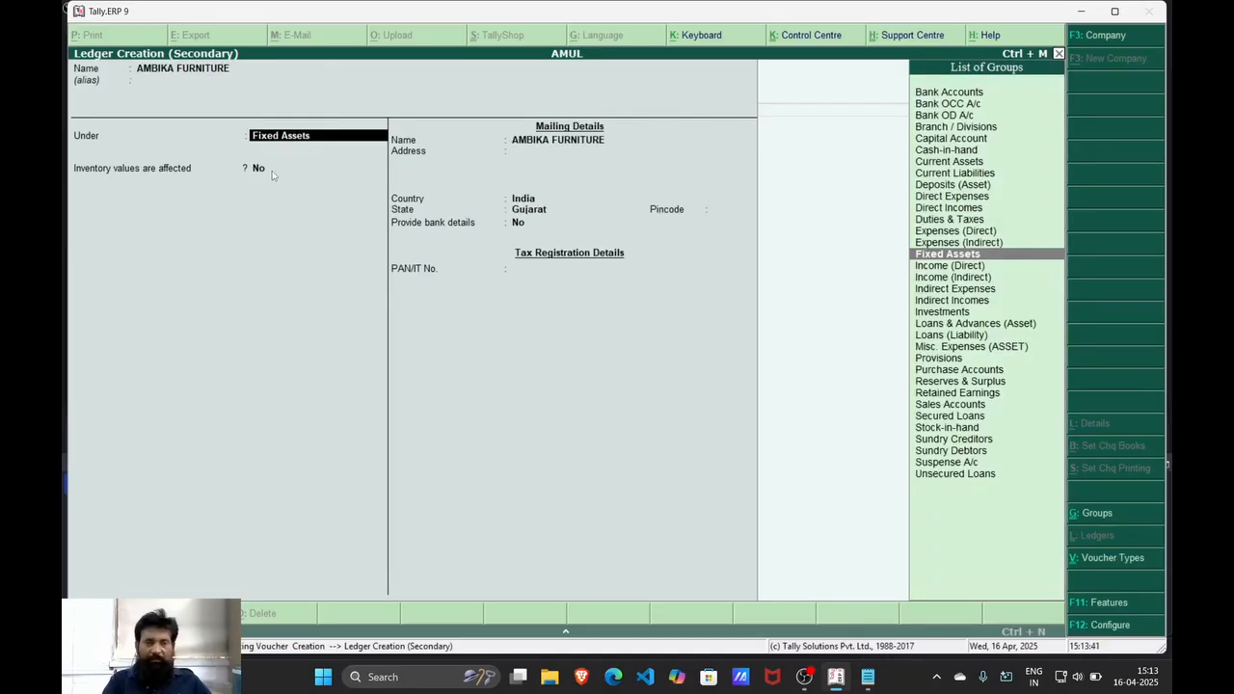
# Place the AMBIKA FURNITURE ledger under Sundry Creditors, keep its remaining default settings, and save it
pyautogui.write('SU')
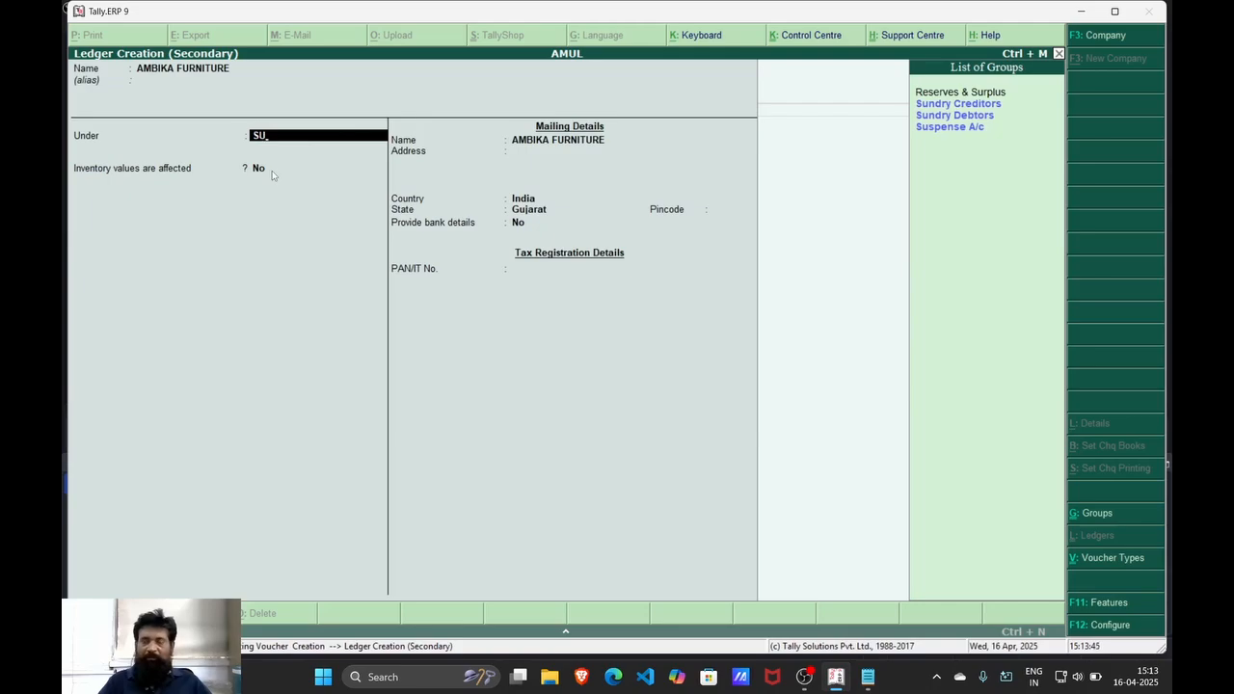
pyautogui.press('Down')
pyautogui.press('Return')
pyautogui.press('Return')
pyautogui.press('Return')
pyautogui.press('Return')
pyautogui.press('Return')
pyautogui.press('Return')
pyautogui.press('Return')
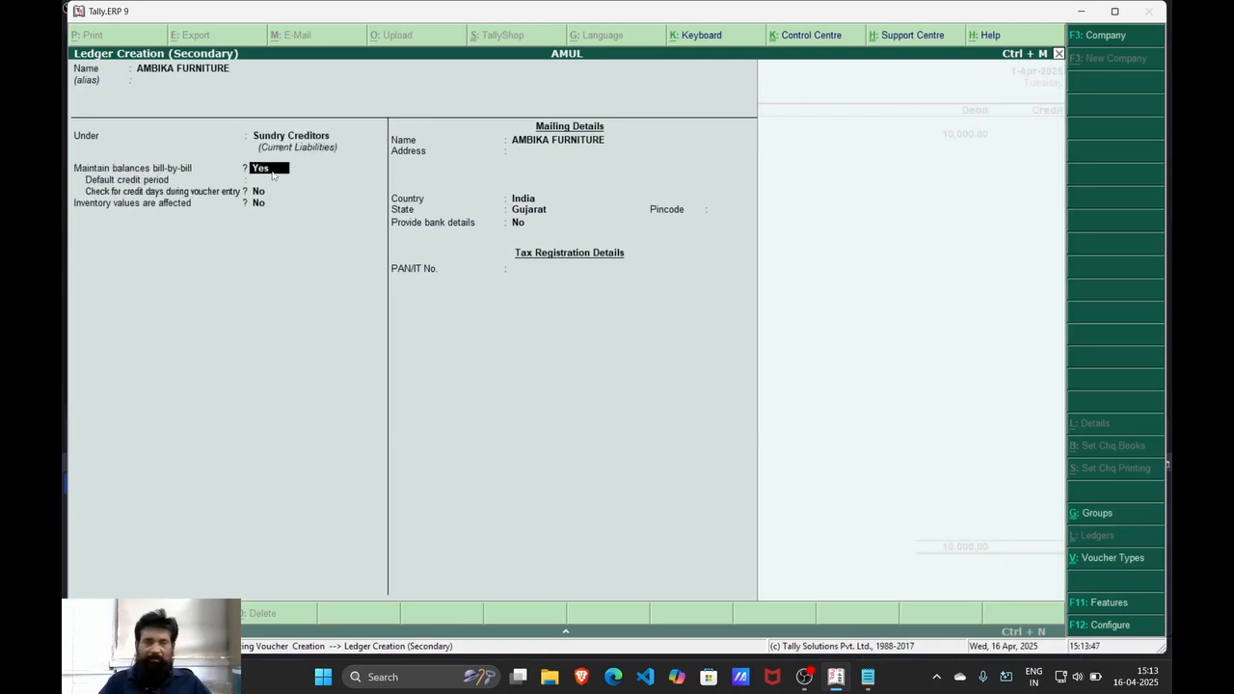
pyautogui.press('Return')
pyautogui.press('Return')
pyautogui.press('Return')
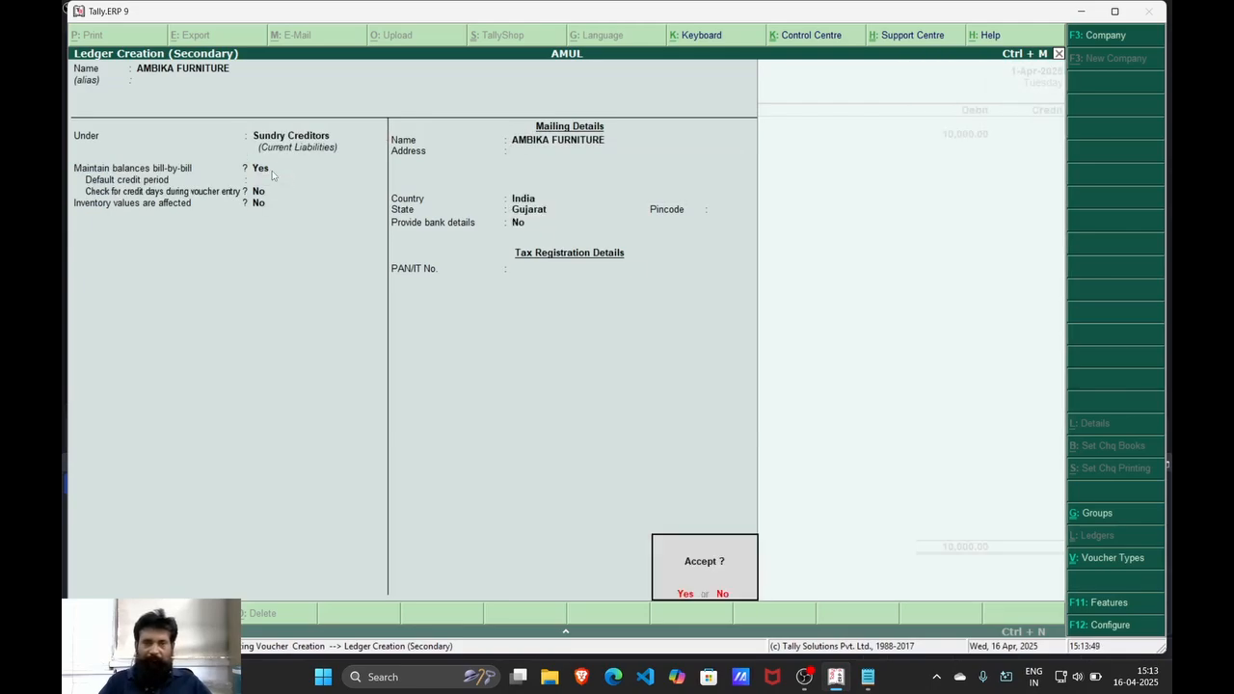
pyautogui.press('Return')
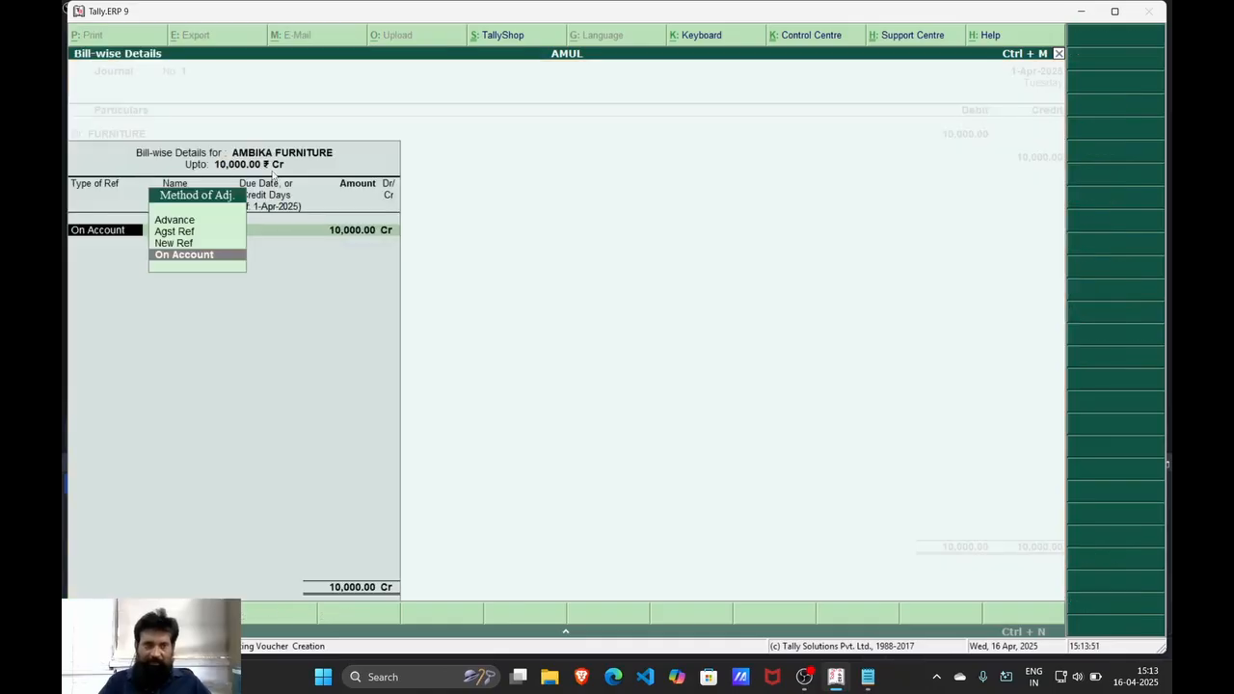
# Allocate AMBIKA FURNITURE's 10000 credit as a New Ref and save the journal voucher without a narration
pyautogui.press('Up')
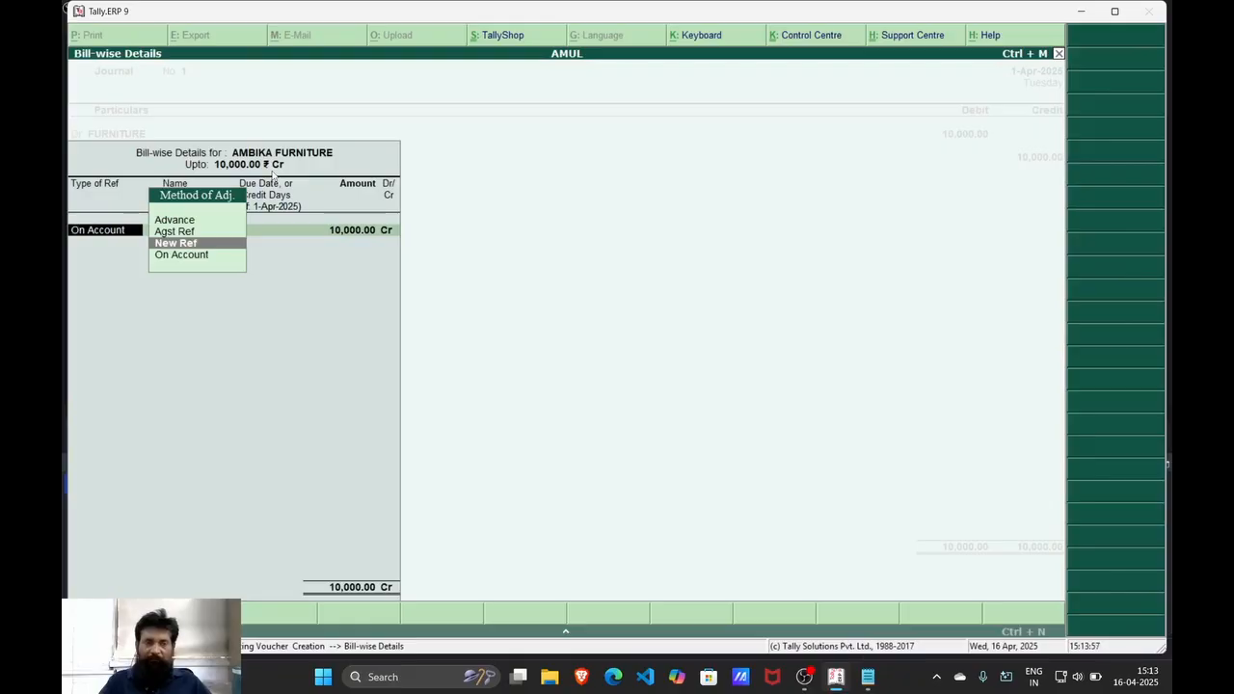
pyautogui.press('Return')
pyautogui.press('Return')
pyautogui.press('Return')
pyautogui.press('Return')
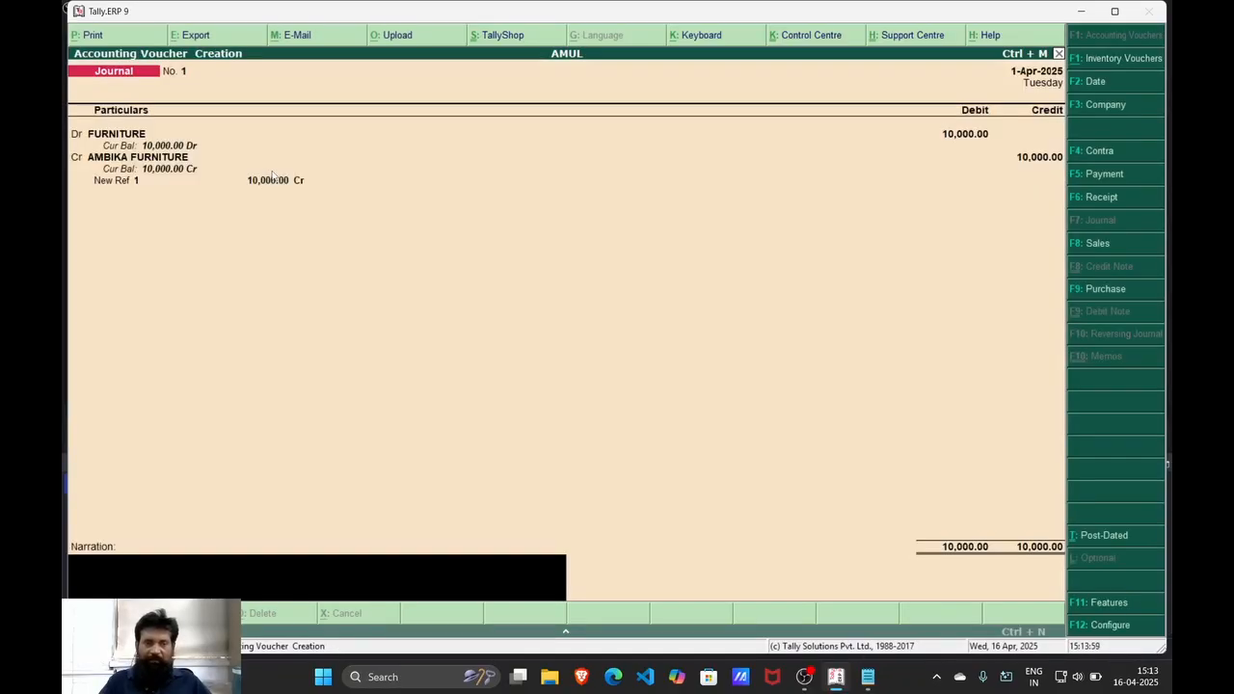
pyautogui.press('Return')
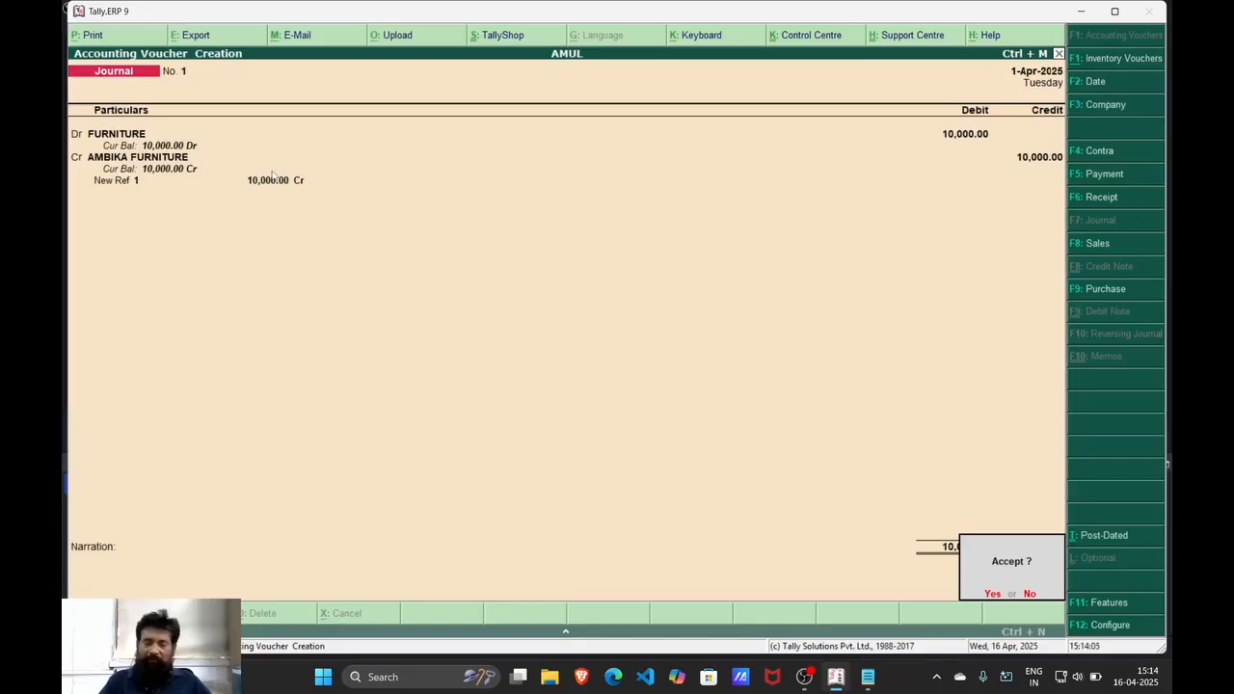
pyautogui.press('Return')
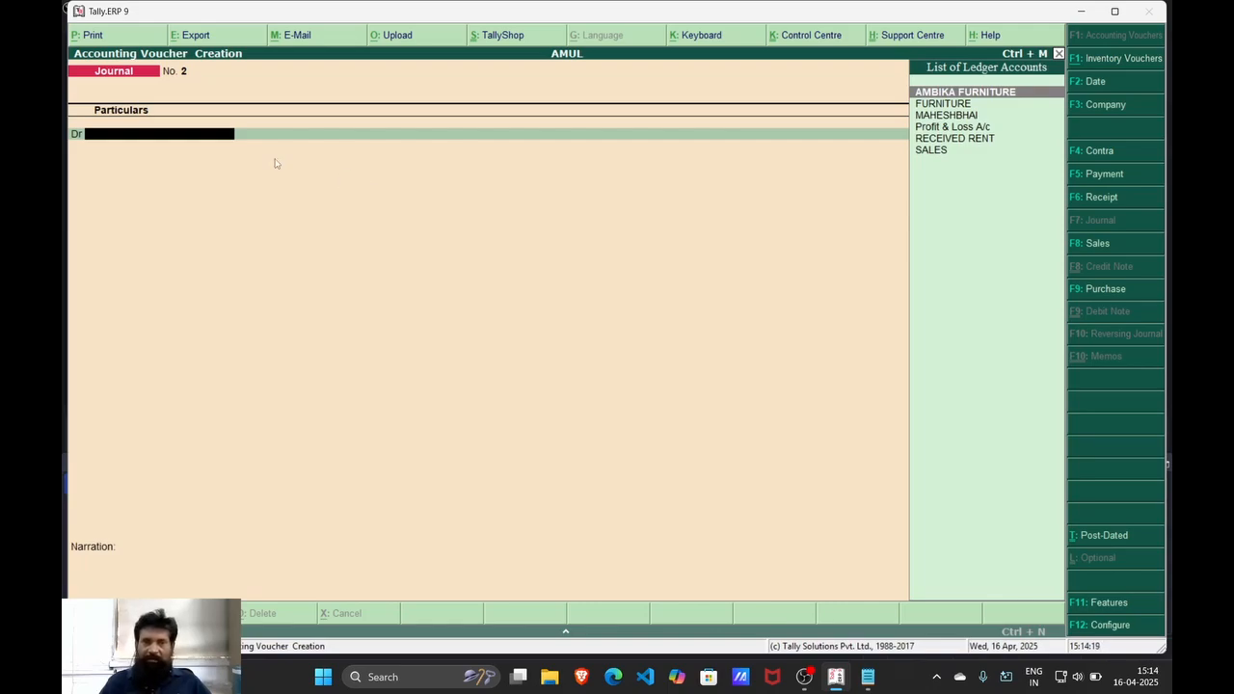
# Switch to Notepad and add the line "10% DEPRECIATION ON FURNITURE" below the furniture purchase entry
pyautogui.click(867, 676)
pyautogui.press('Return')
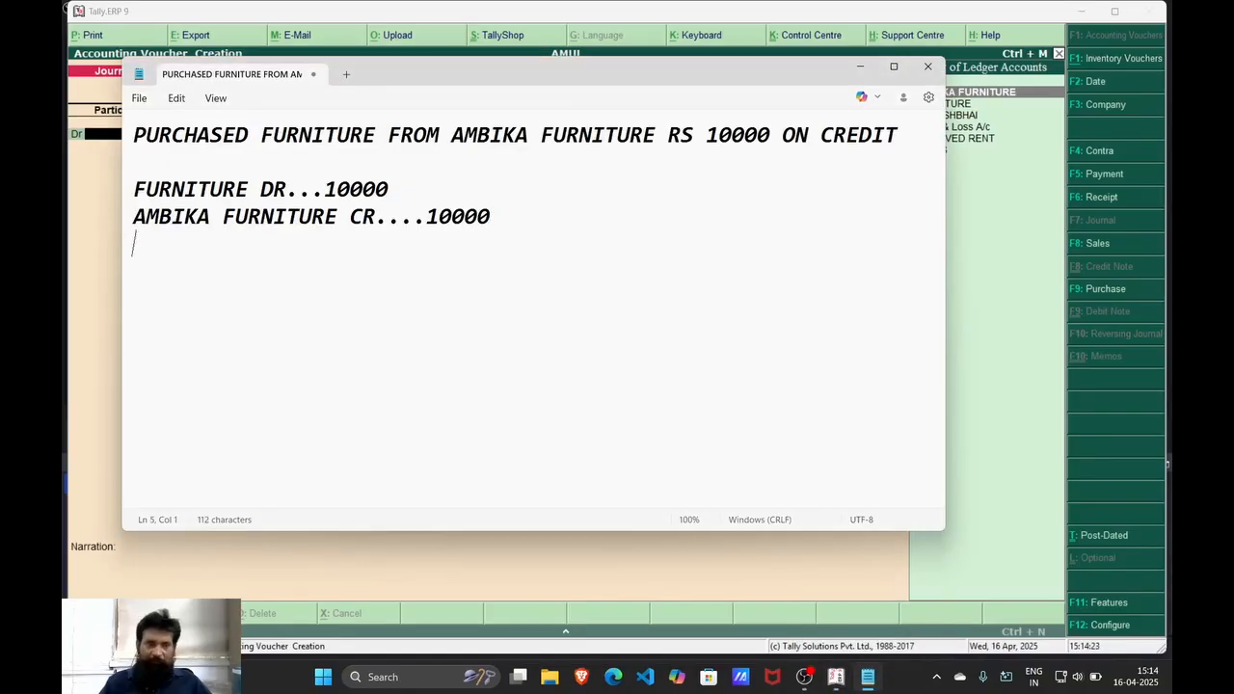
pyautogui.write('10')
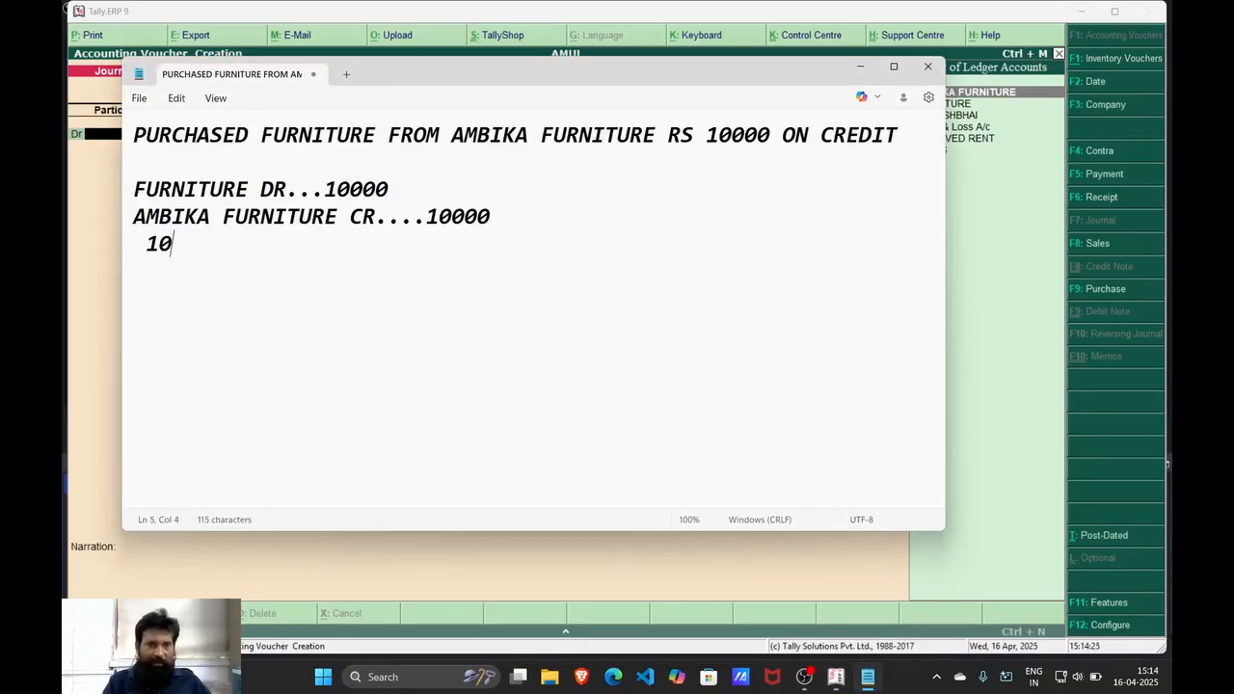
pyautogui.write('%')
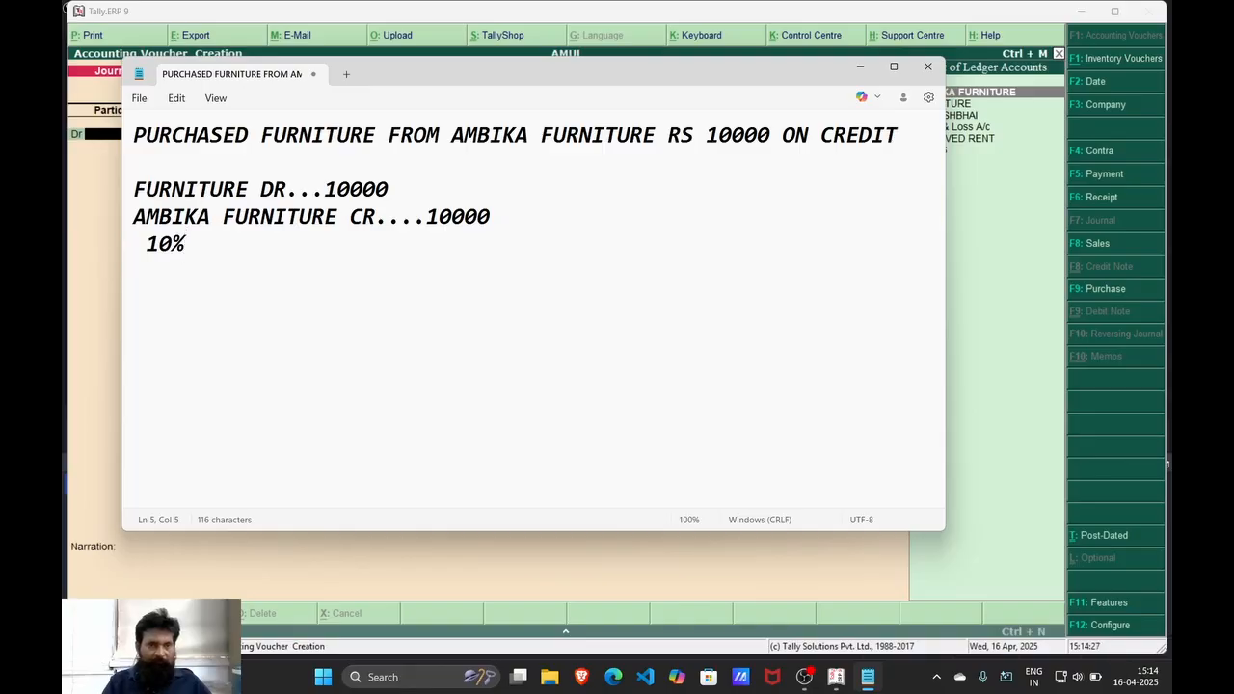
pyautogui.write(' DEP')
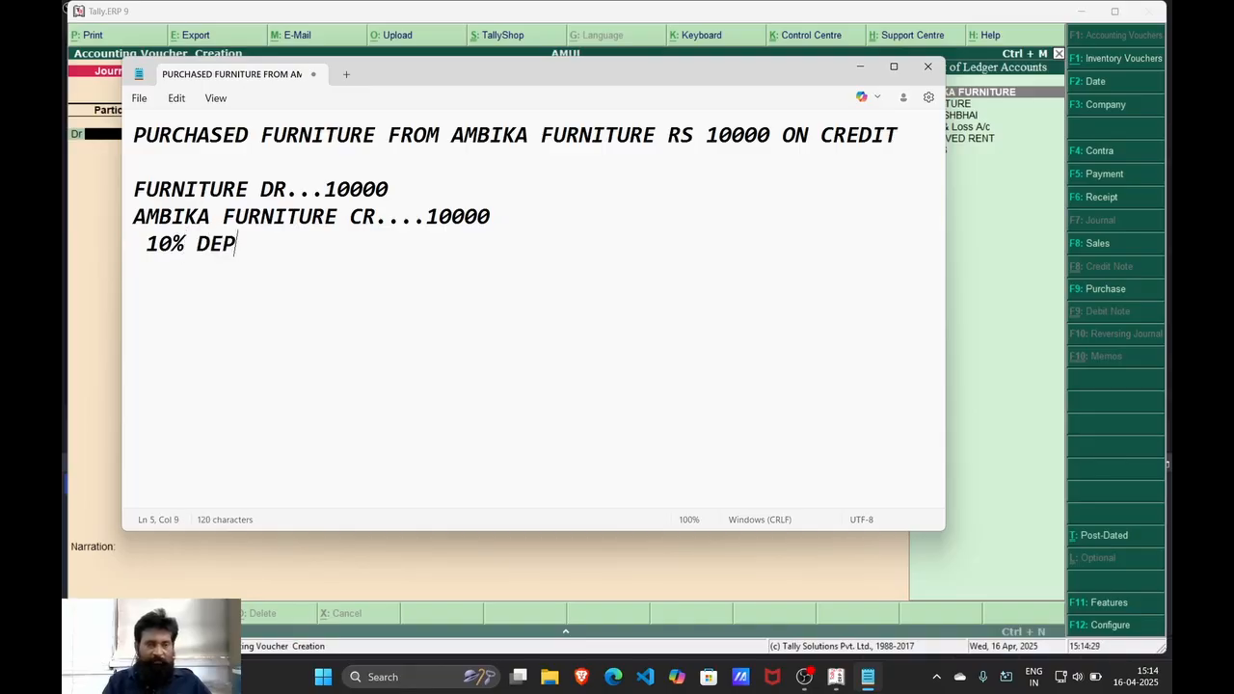
pyautogui.write('RECIATION O')
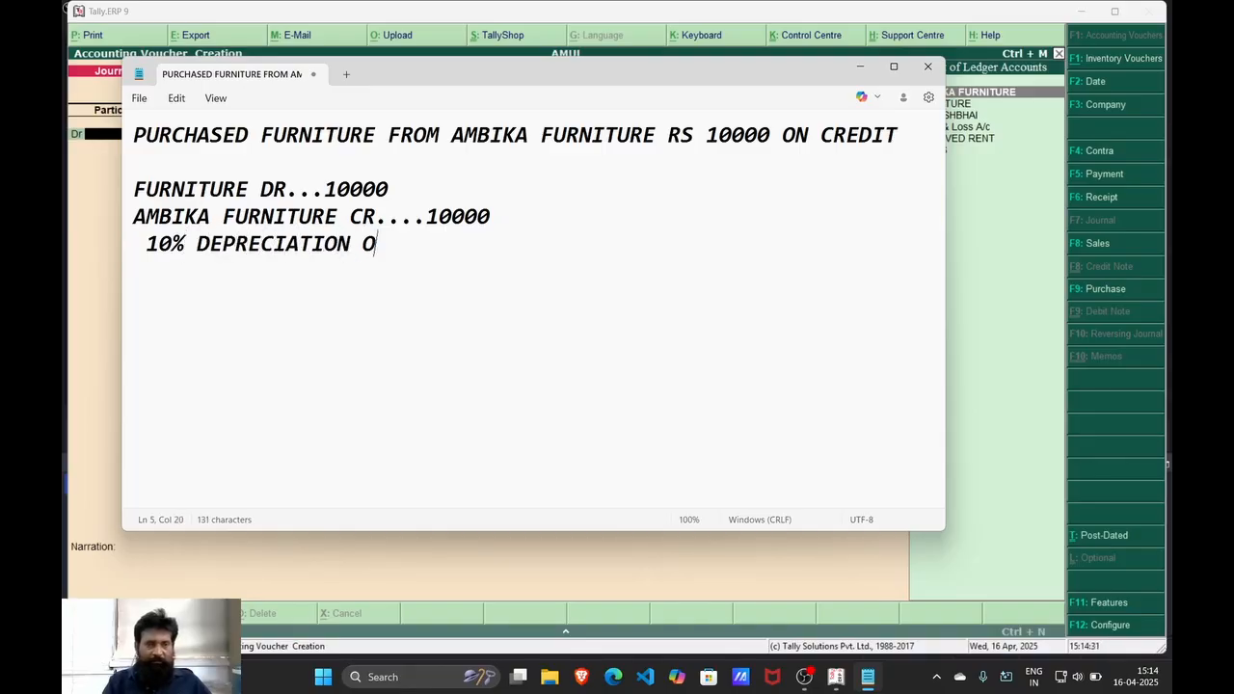
pyautogui.write('N FURNITURE')
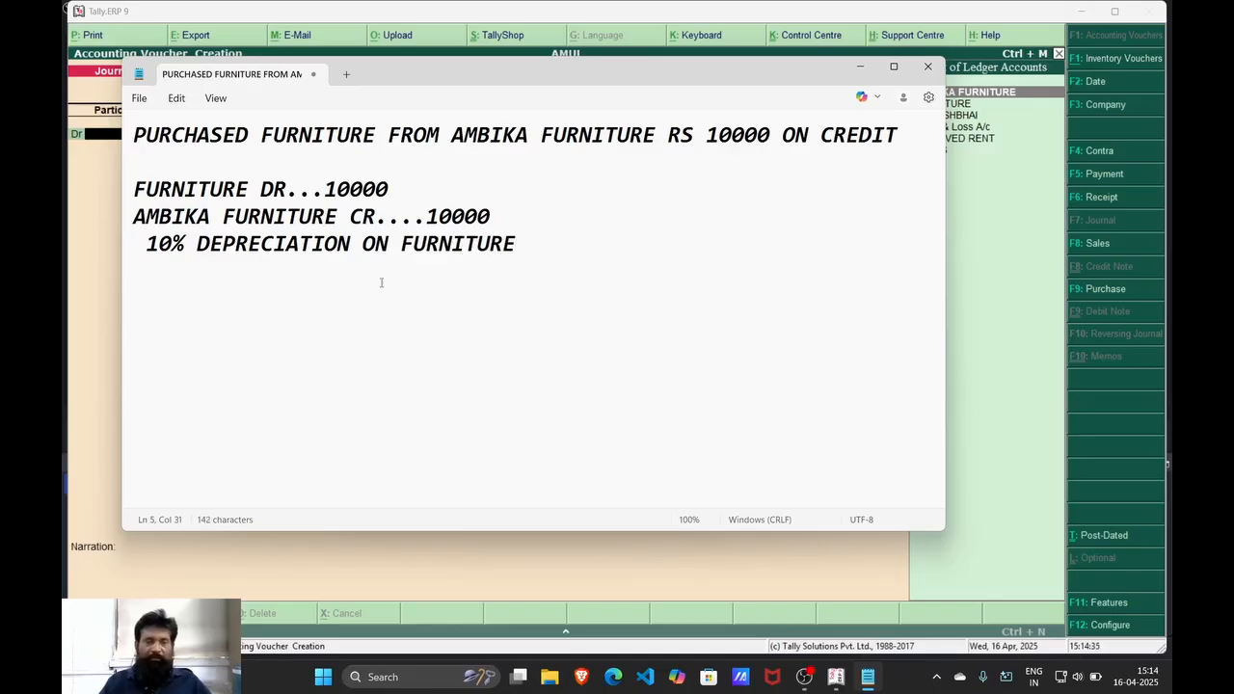
# Draft the depreciation entry below it on two lines, "DEPRECIATION DR..." and "FURNITURE CR....", without amounts
pyautogui.press('Return')
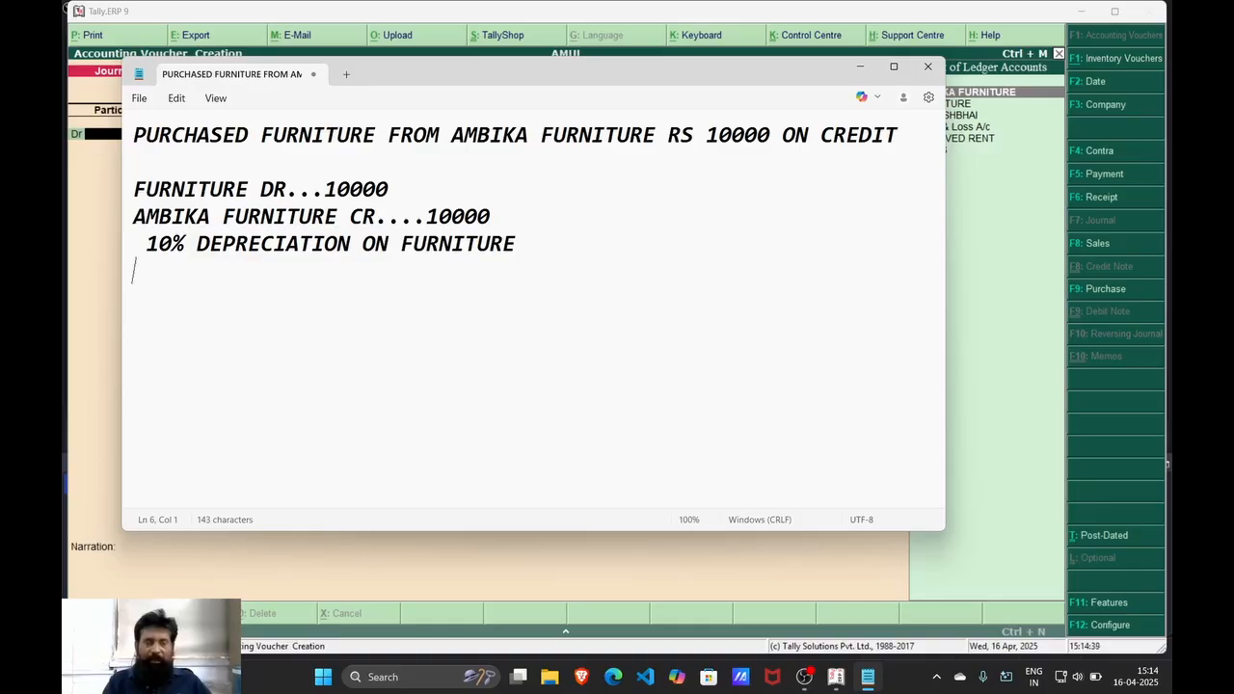
pyautogui.write('DEPRECI')
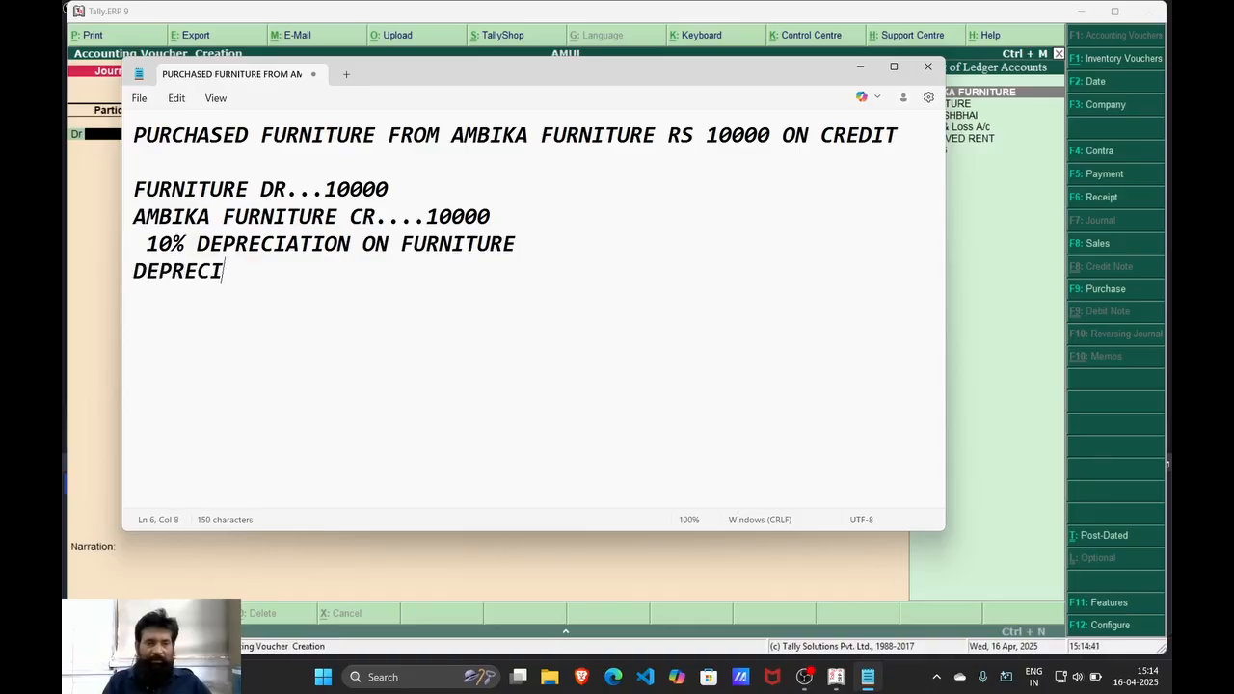
pyautogui.write('ATION DR...')
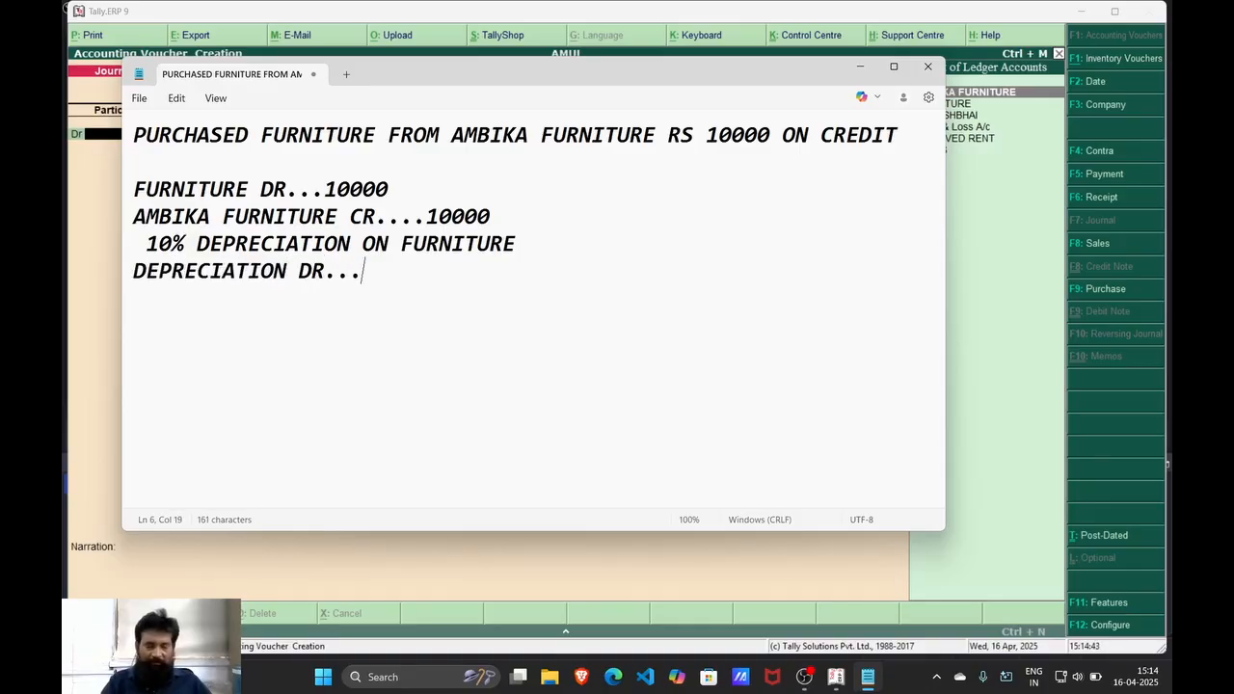
pyautogui.press('Return')
pyautogui.write('FURNIU')
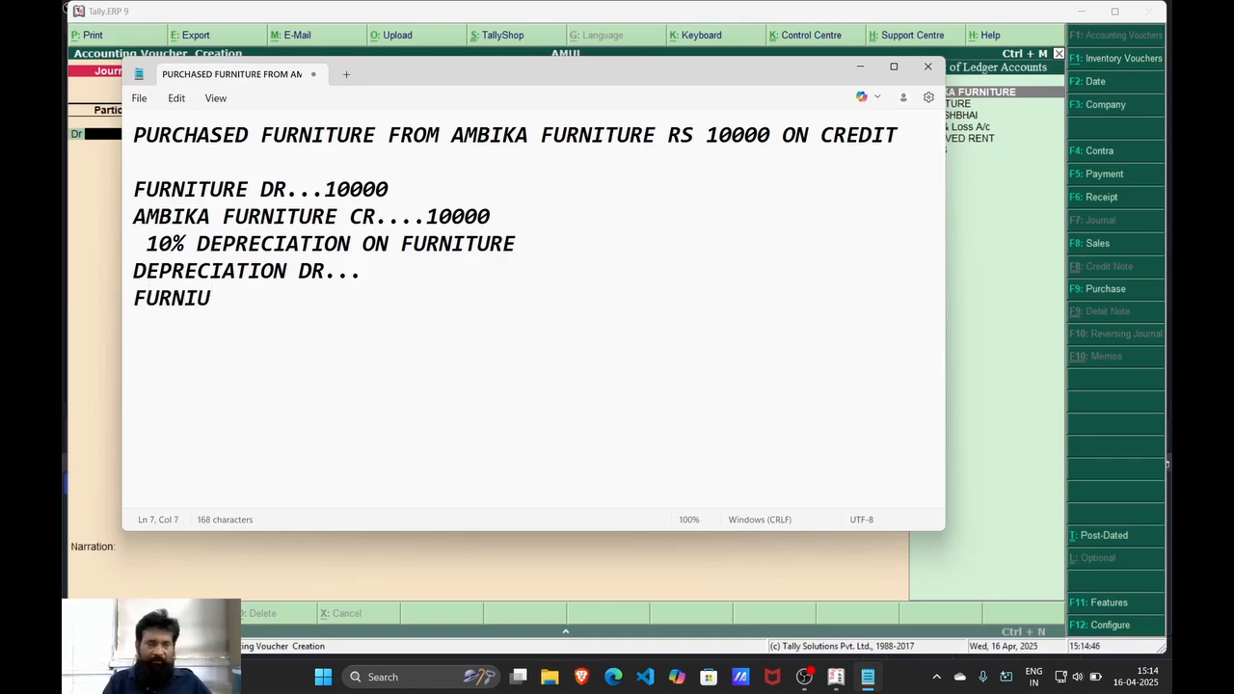
pyautogui.press('BackSpace')
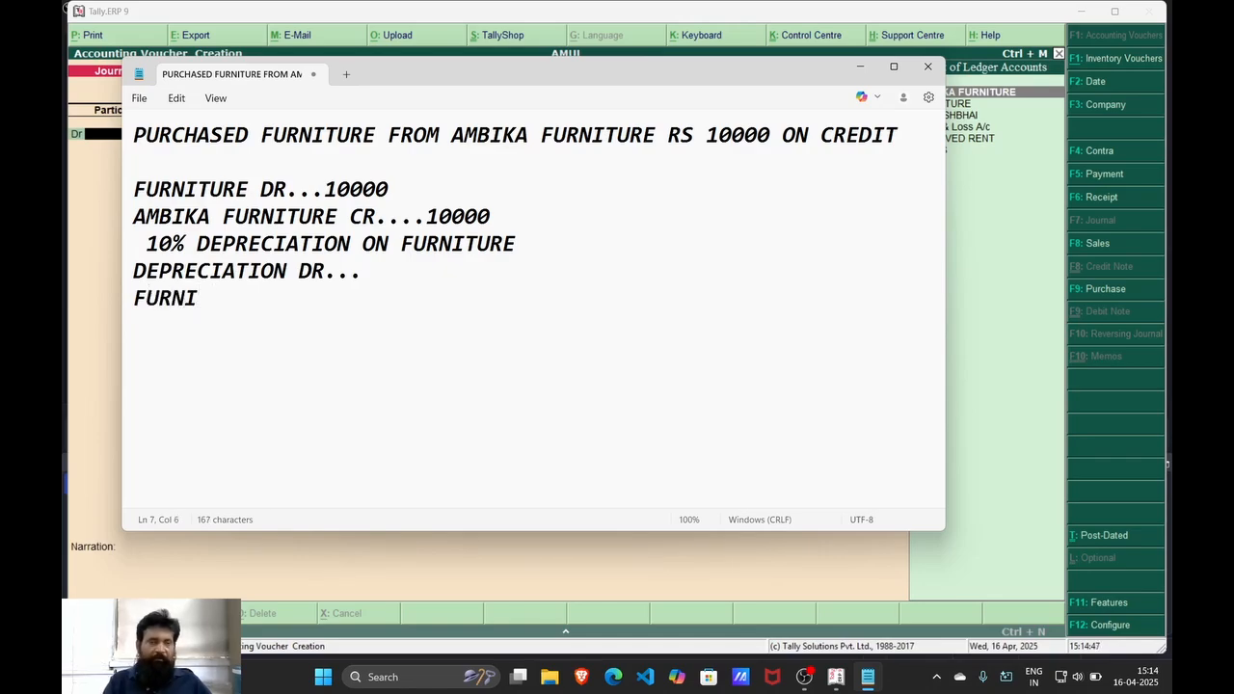
pyautogui.write('TURE DR')
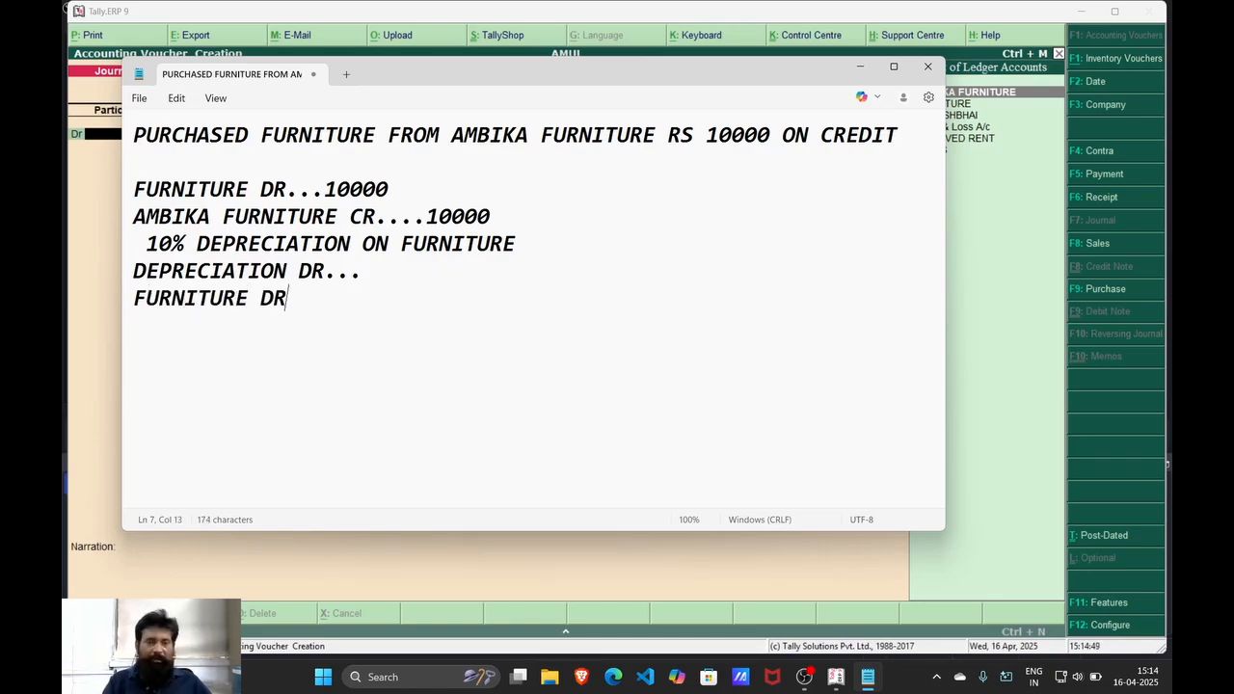
pyautogui.press('BackSpace')
pyautogui.press('BackSpace')
pyautogui.write('C')
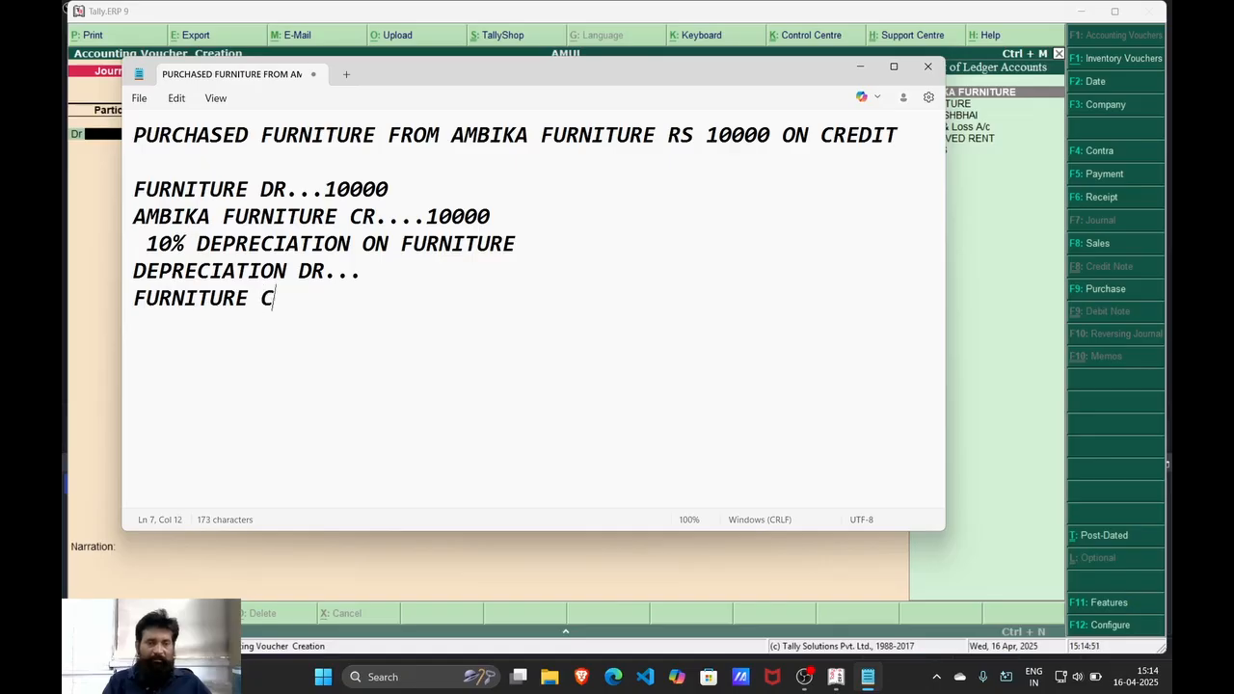
pyautogui.write('R....')
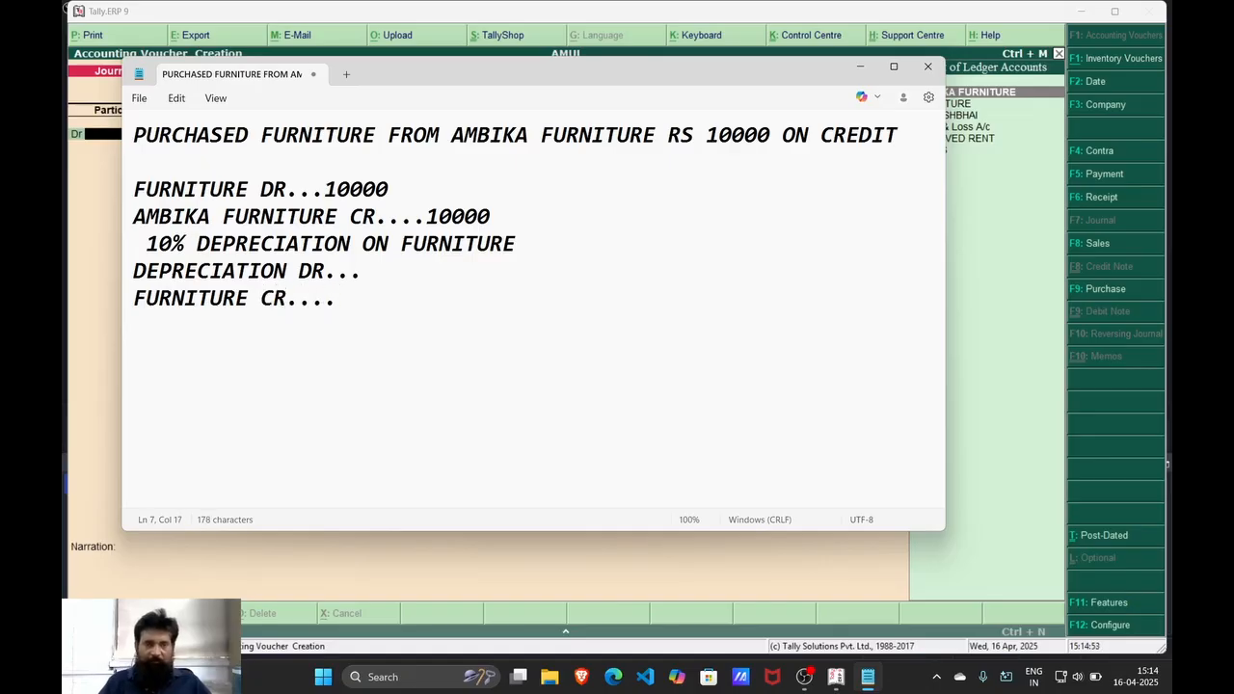
# Add the amount 1000 at the end of both the DEPRECIATION DR and FURNITURE CR lines
pyautogui.press('Up')
pyautogui.press('End')
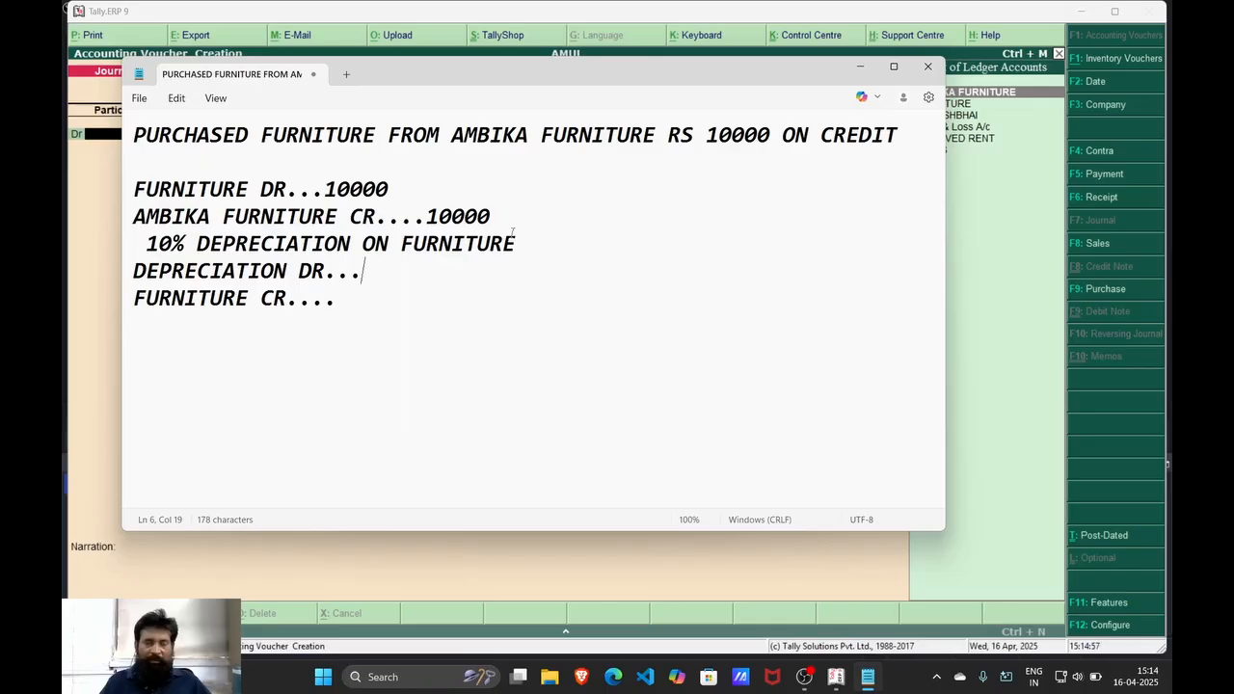
pyautogui.write('1000')
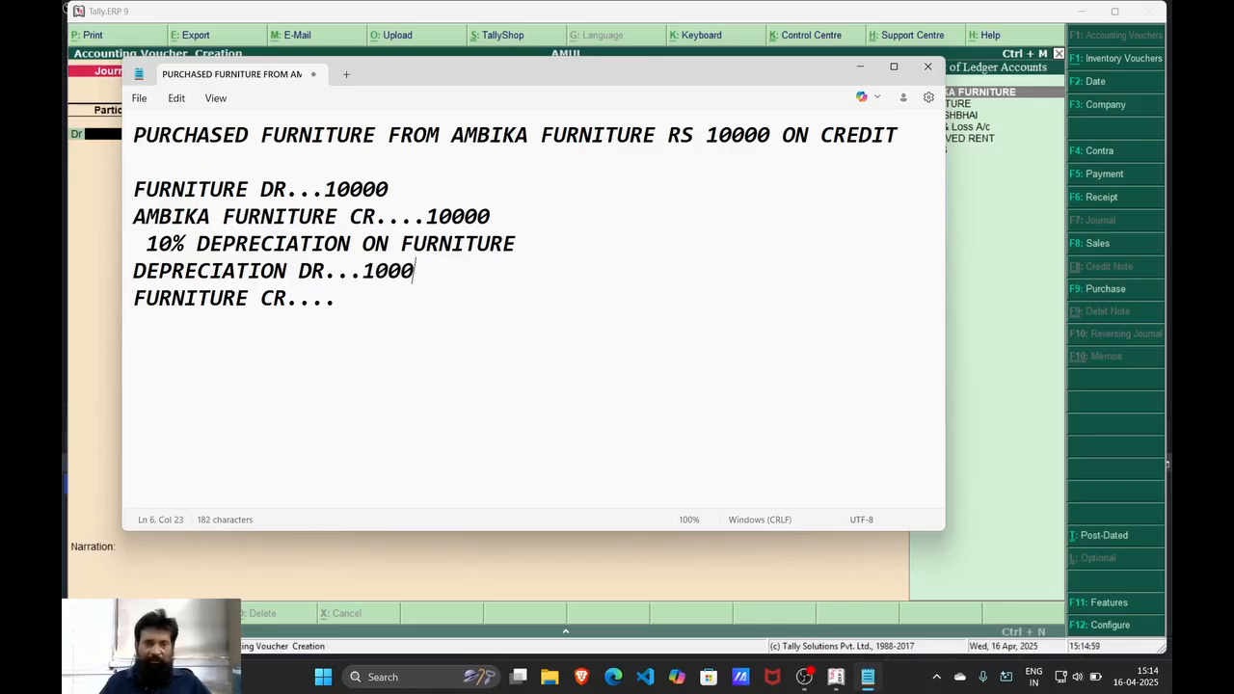
pyautogui.press('Down')
pyautogui.write('1000')
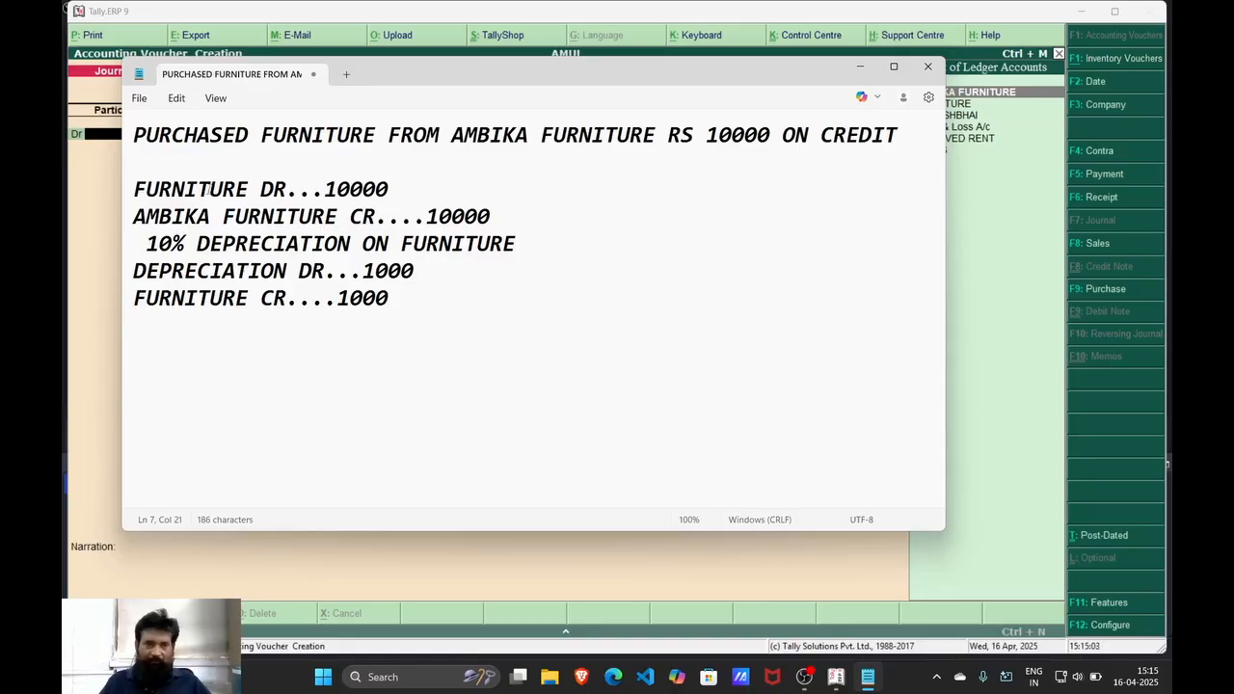
# Switch to Tally and create a DEPRECIATION ledger under Indirect Expenses for the journal voucher's debit line
pyautogui.click(112, 141)
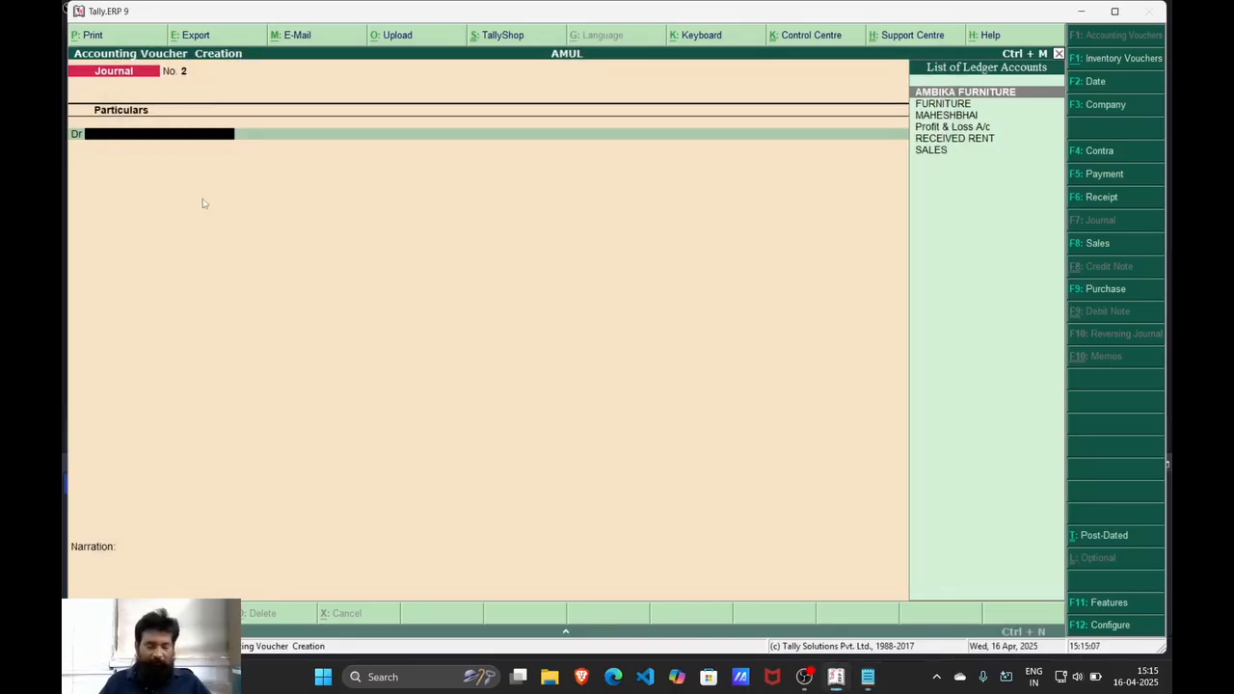
pyautogui.hotkey('alt', 'c')
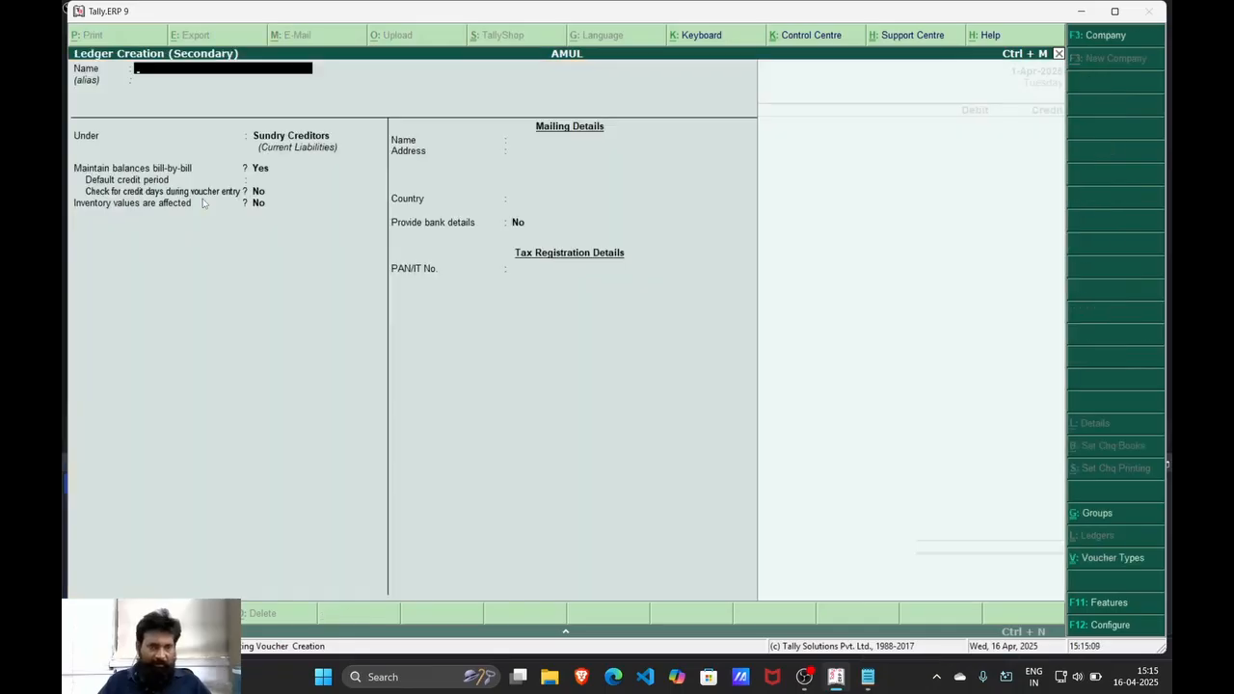
pyautogui.write('DEPRECIATION')
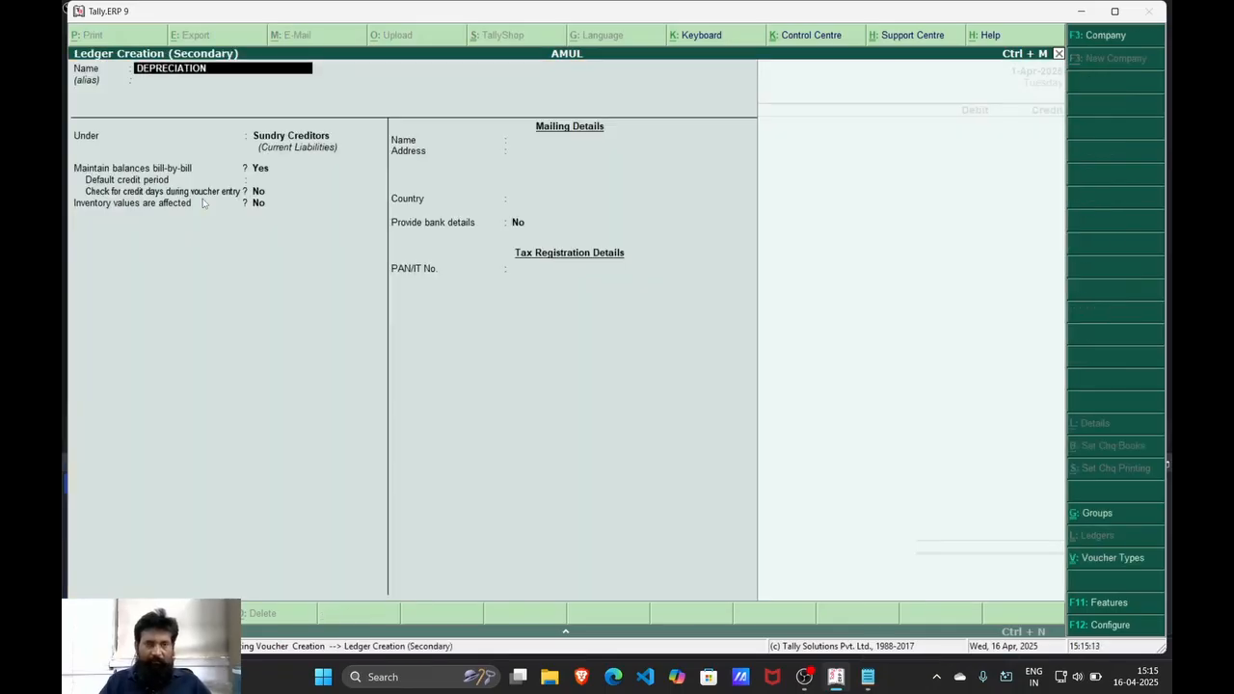
pyautogui.press('Return')
pyautogui.press('Return')
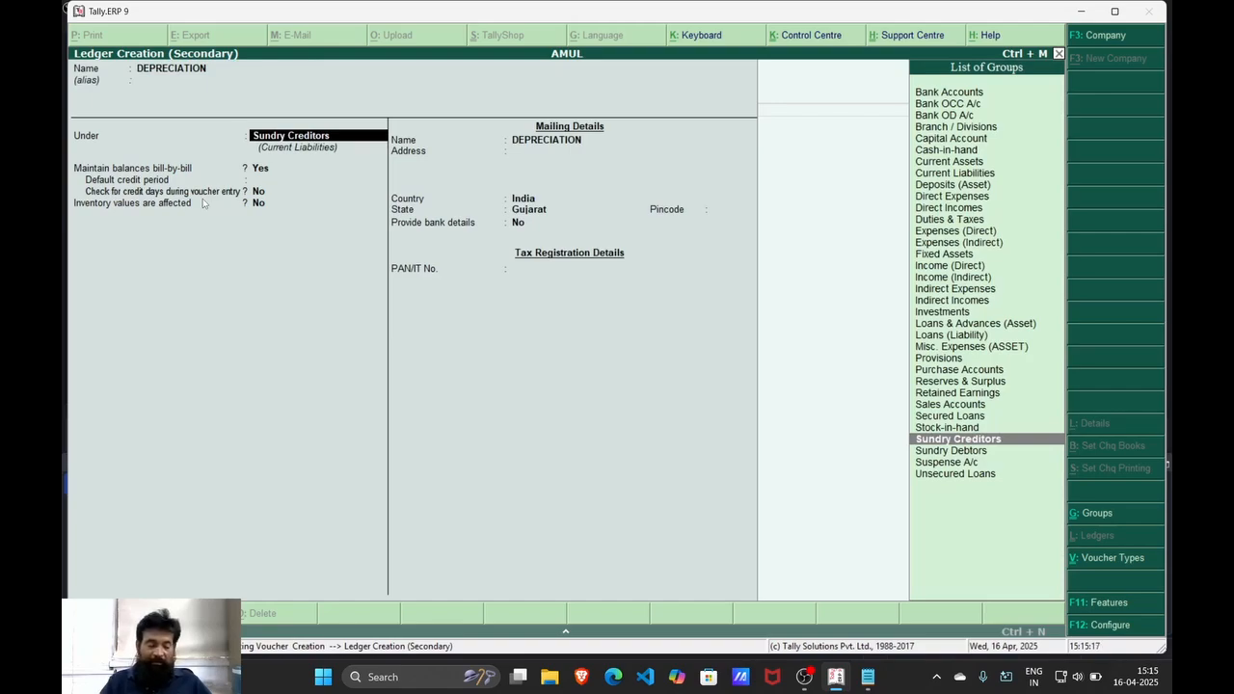
pyautogui.write('IN')
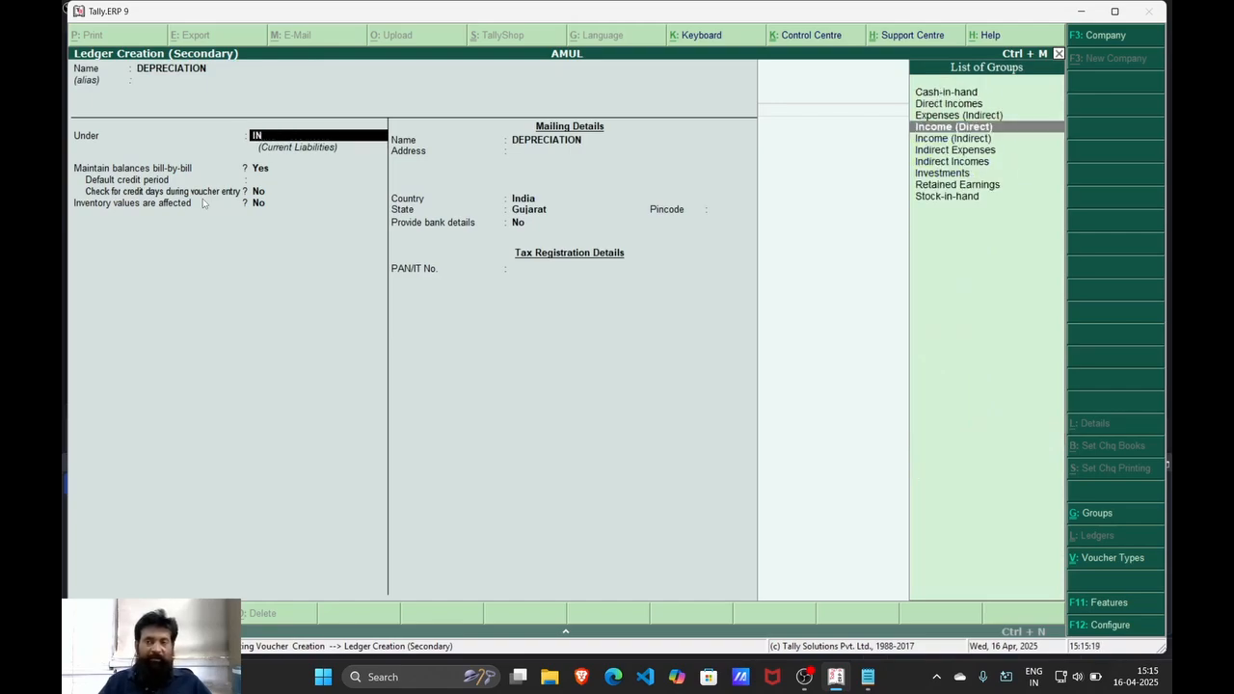
pyautogui.press('Down')
pyautogui.press('Down')
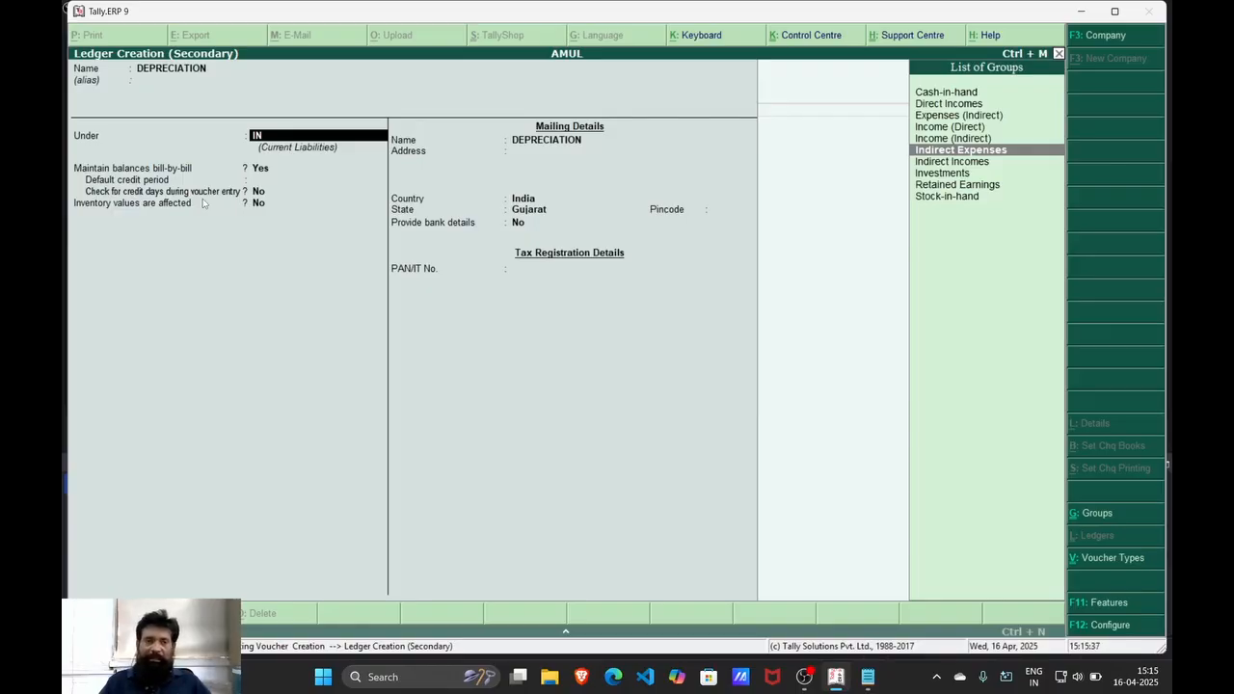
pyautogui.press('Return')
pyautogui.press('Return')
pyautogui.press('Return')
pyautogui.press('Return')
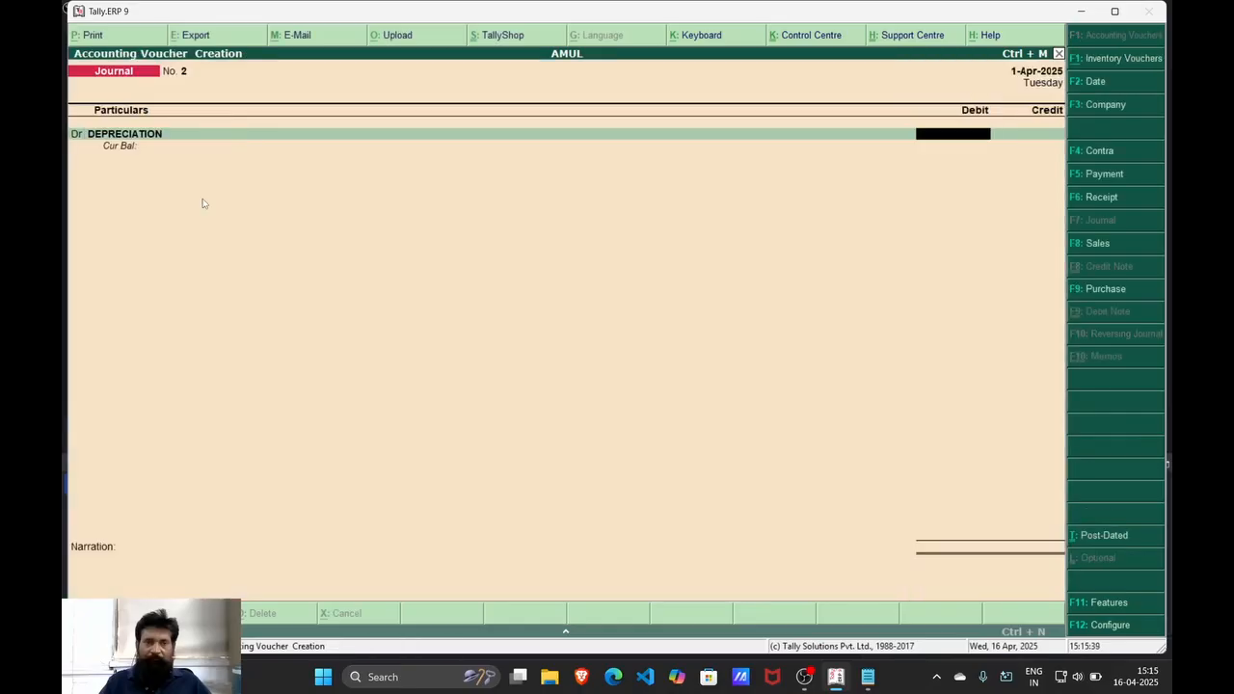
# Enter 1000 as the debit amount for DEPRECIATION in the journal voucher
pyautogui.write('10000')
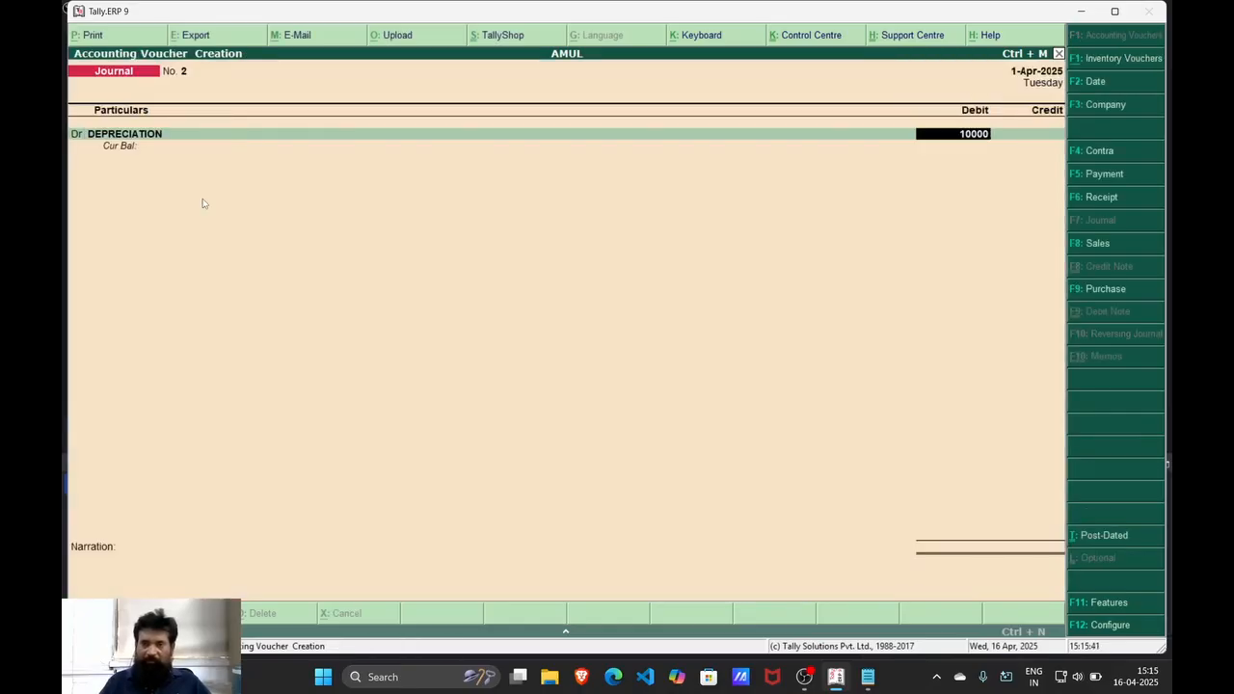
pyautogui.press('BackSpace')
pyautogui.press('Return')
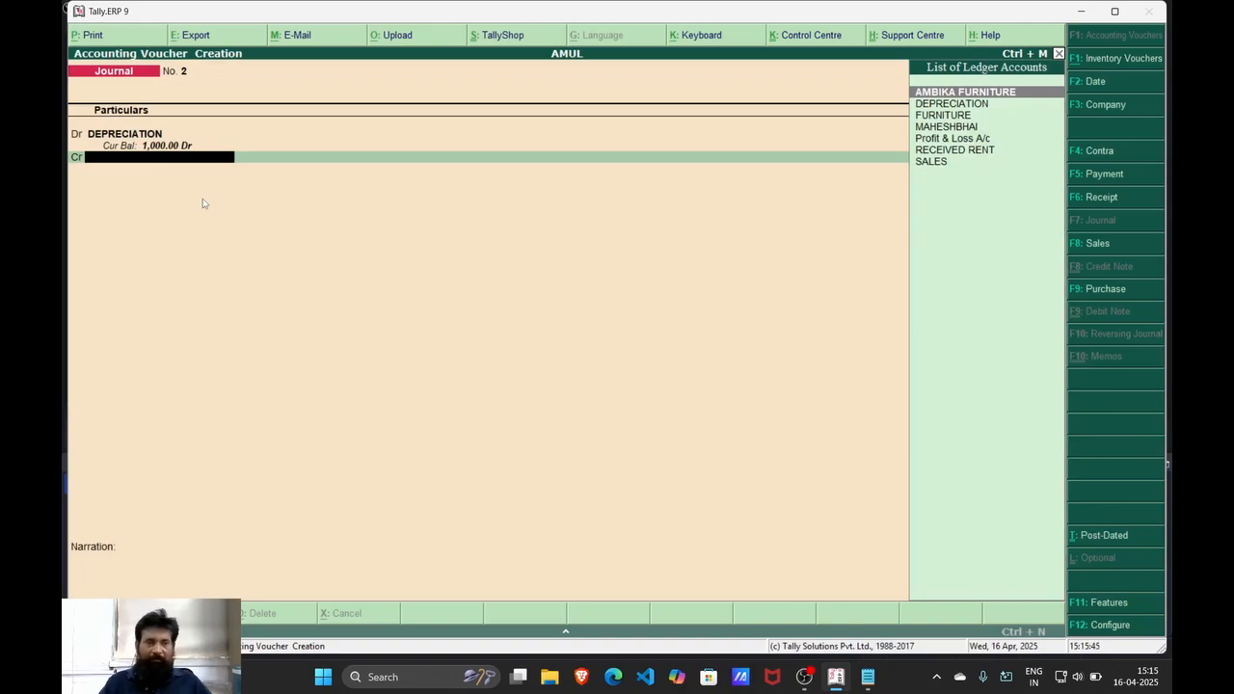
# Credit FURNITURE with 1000 and save the journal voucher without a narration
pyautogui.write('F')
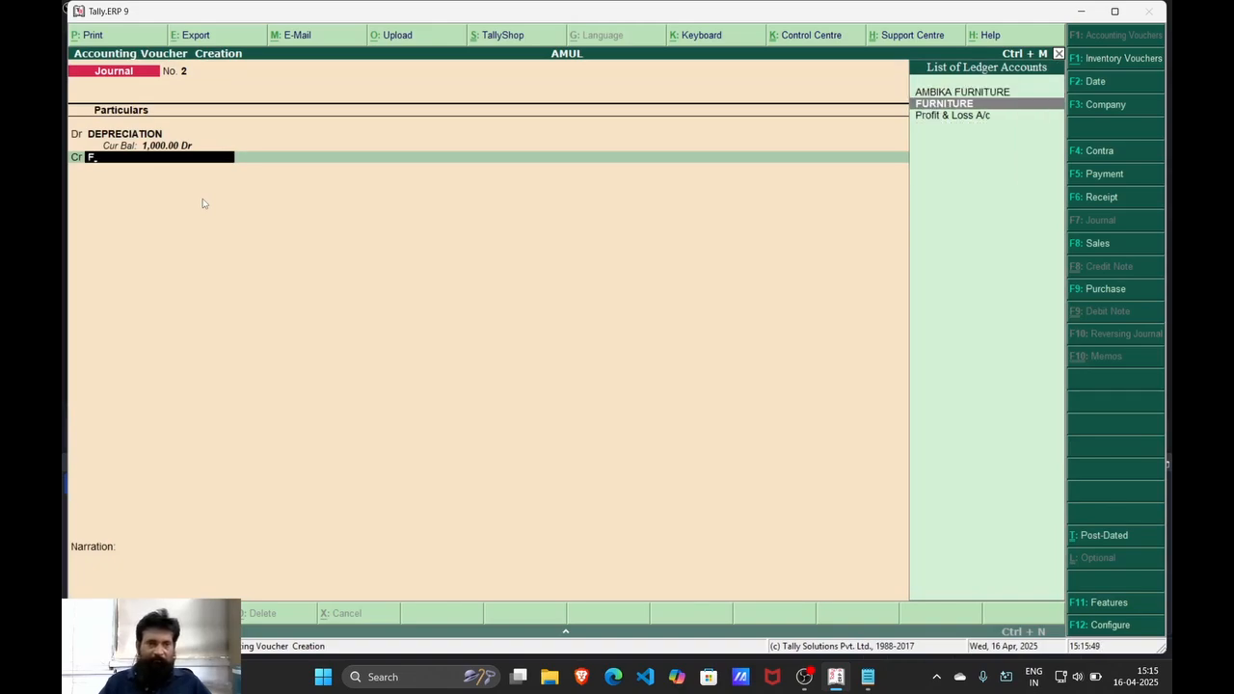
pyautogui.press('Return')
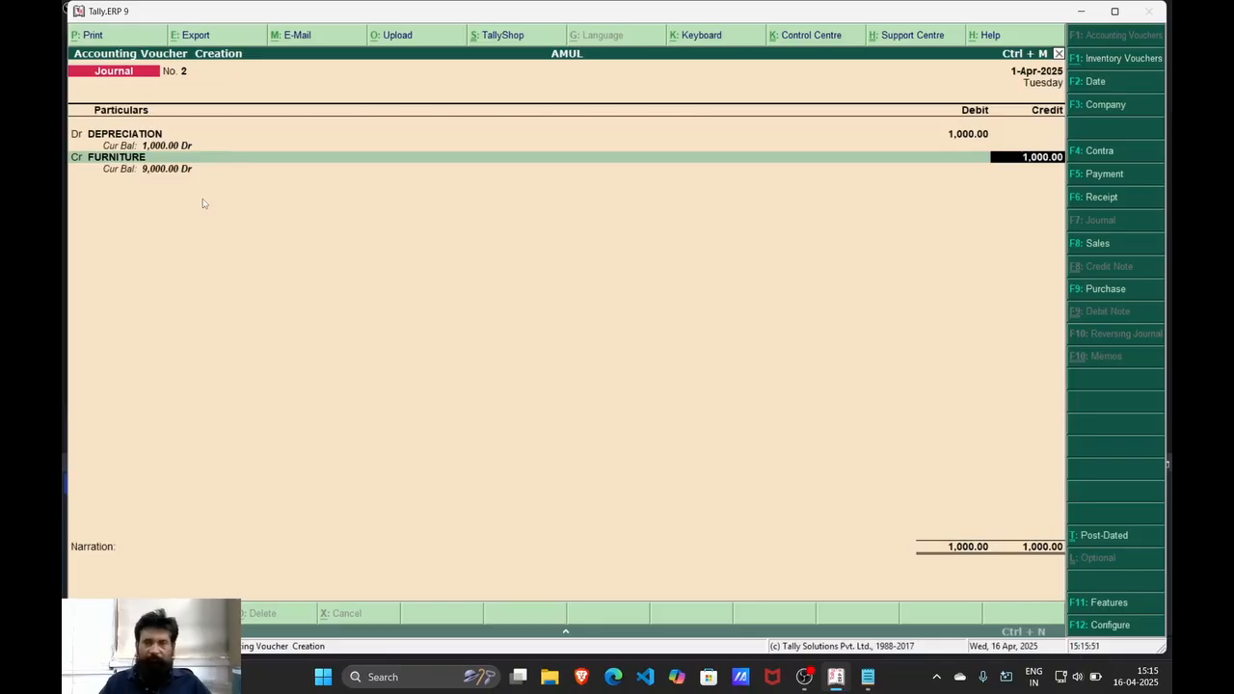
pyautogui.press('Return')
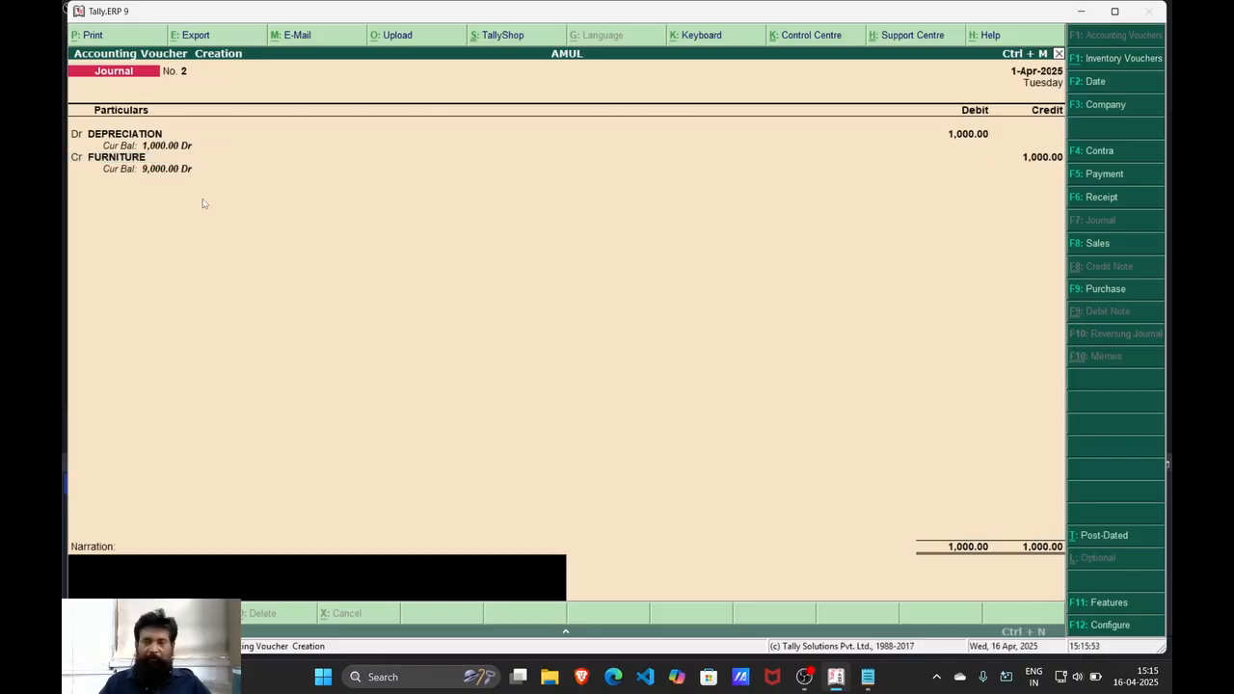
pyautogui.press('Return')
pyautogui.press('Return')
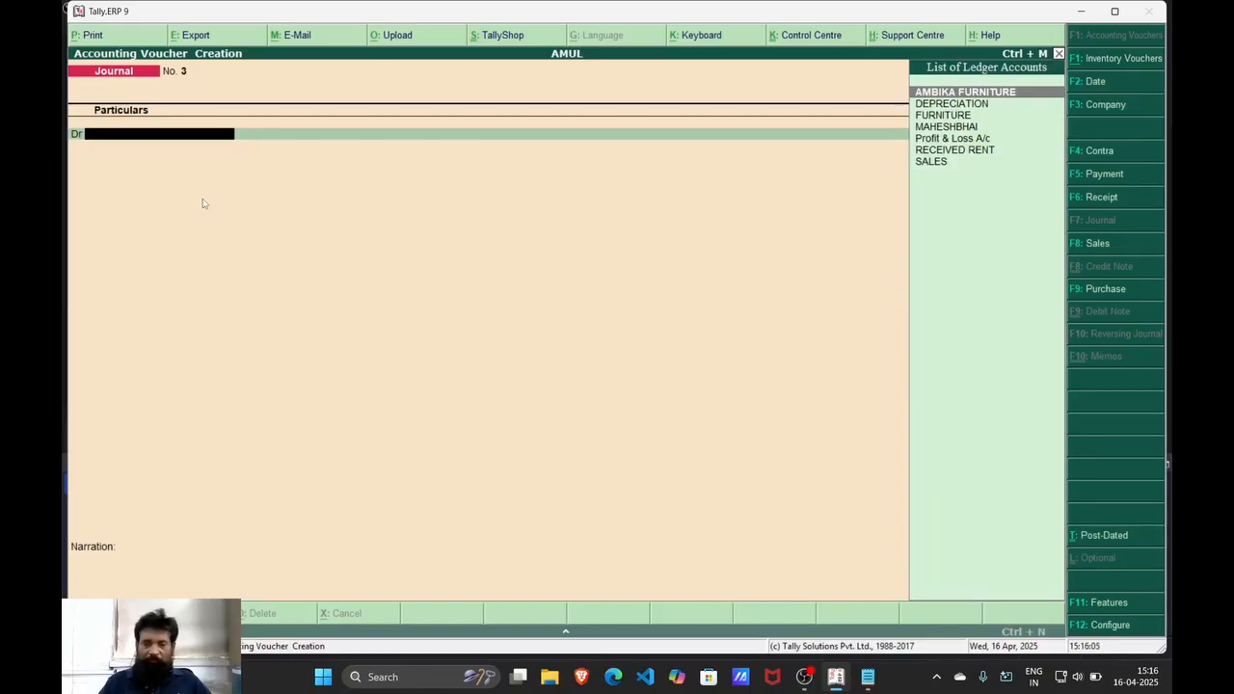
# Switch to Notepad and add a line "PURCHASED GOOD FROM" the supplier's name "RS 10000 ON CREDIT" below the depreciation entry
pyautogui.click(879, 685)
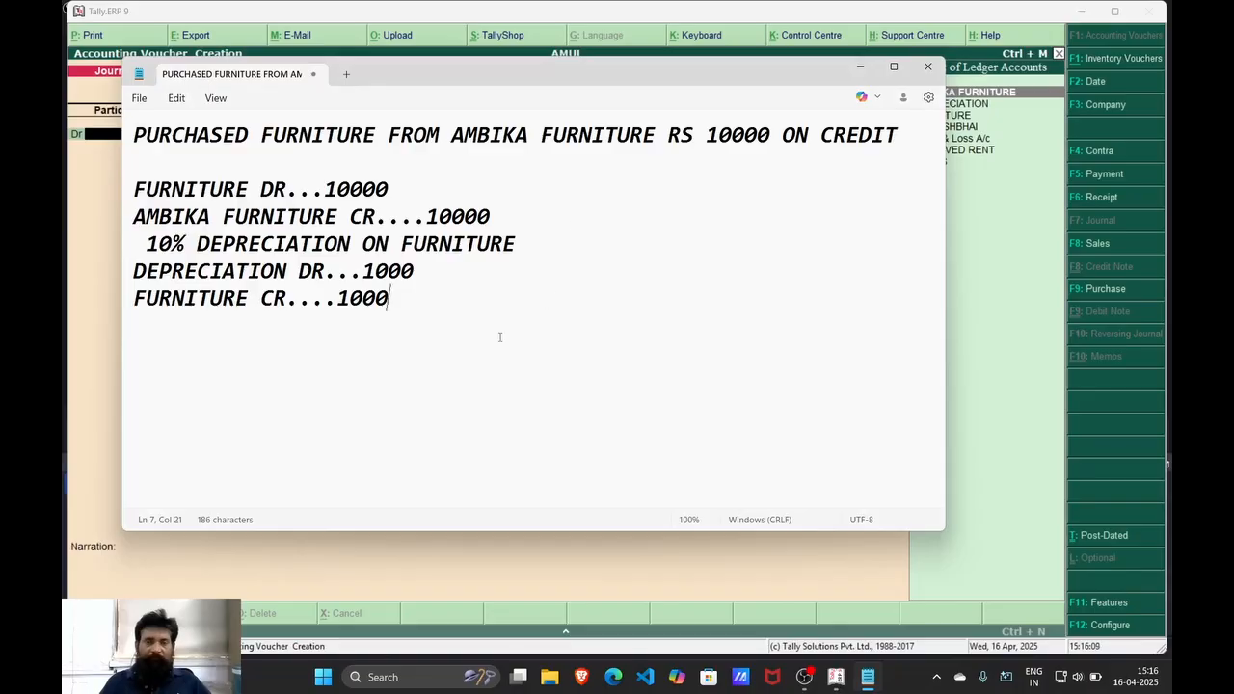
pyautogui.press('Return')
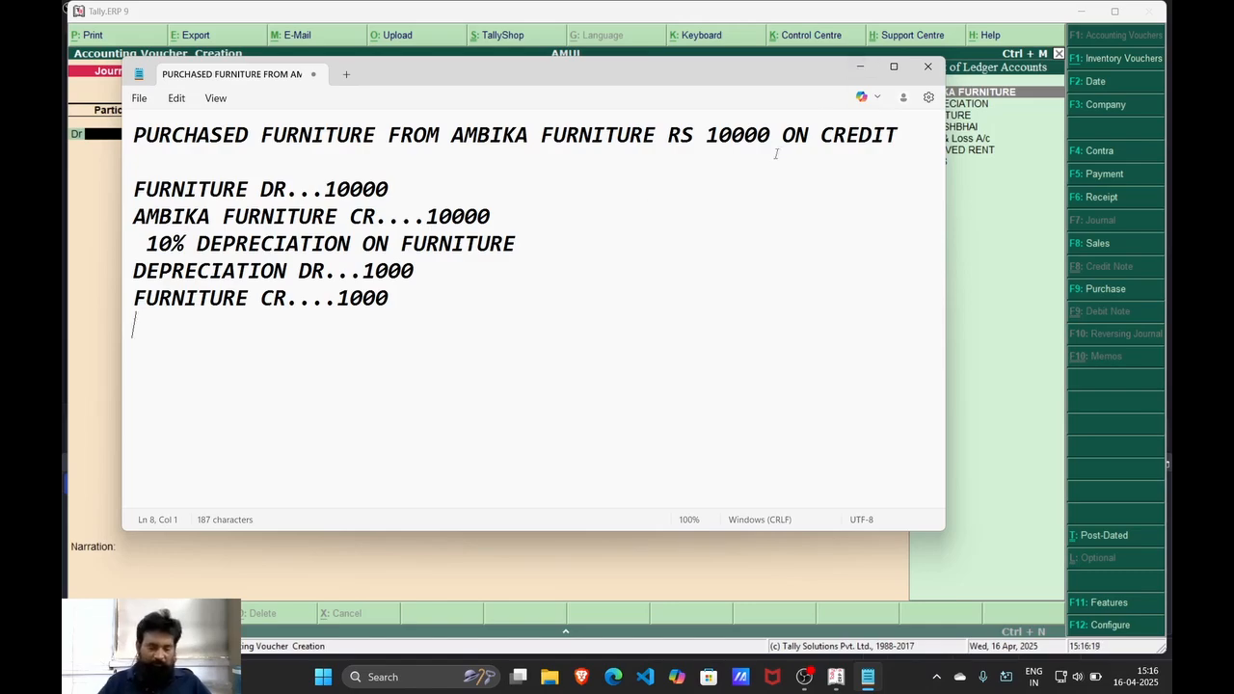
pyautogui.write('PURCHAS')
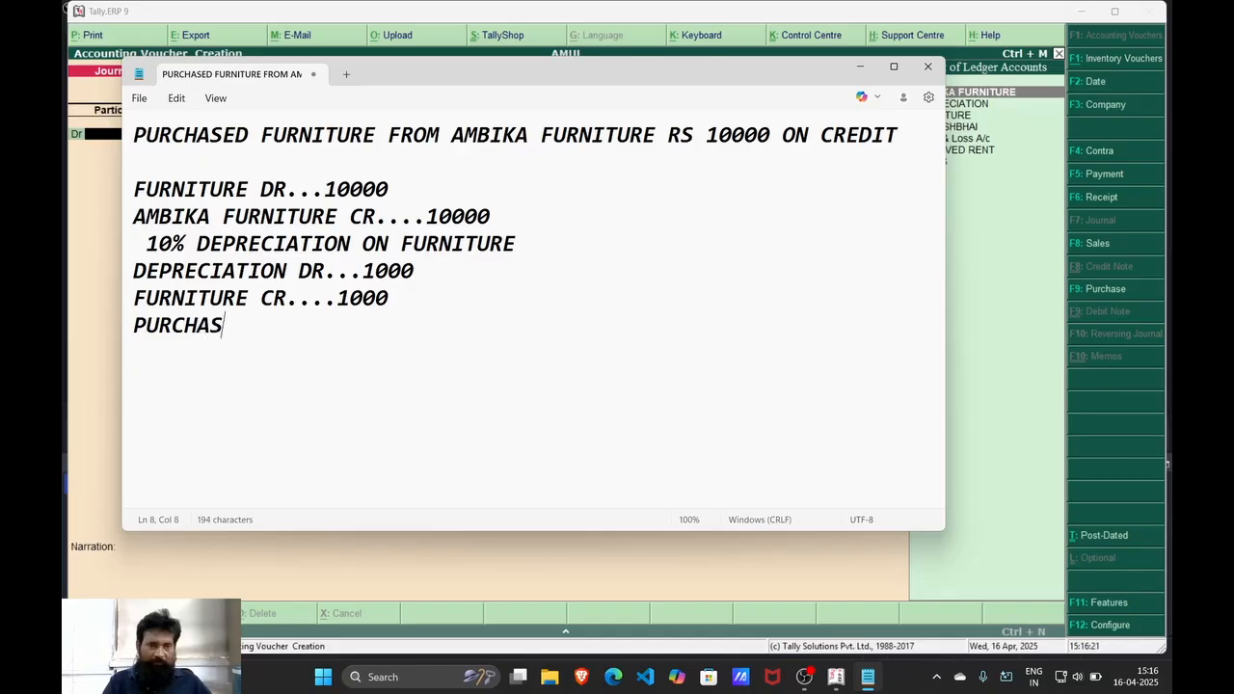
pyautogui.write('ED GOOD ')
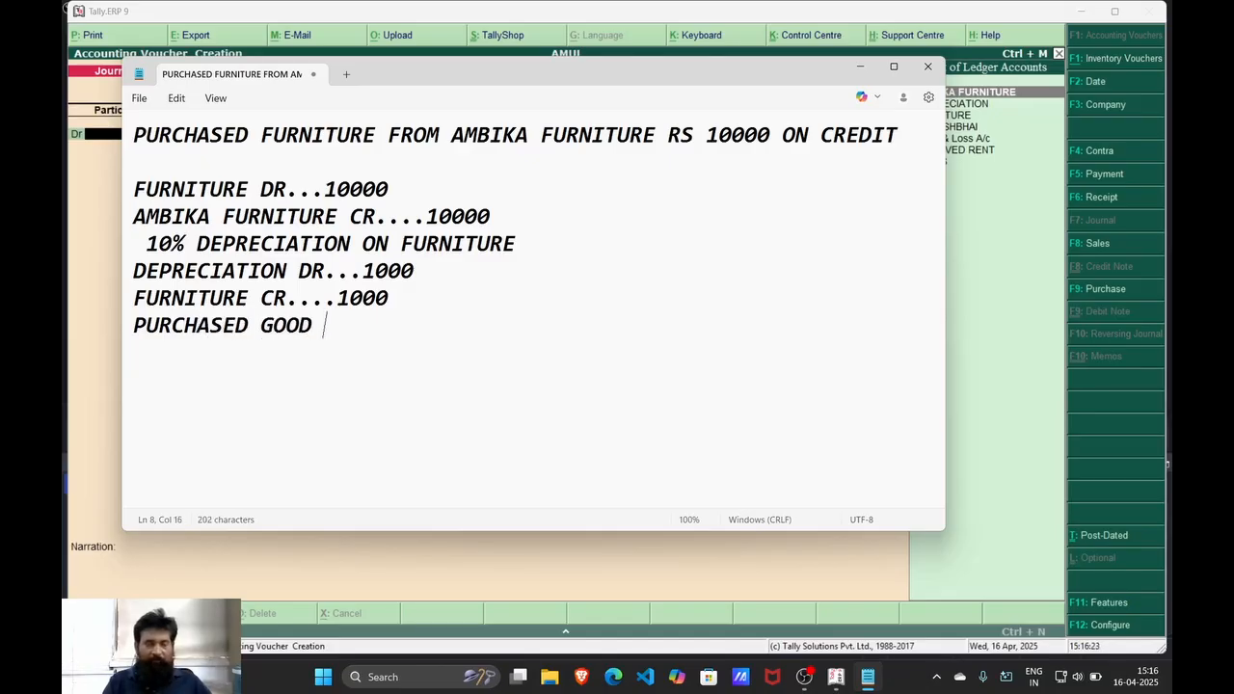
pyautogui.write('FROM RMA')
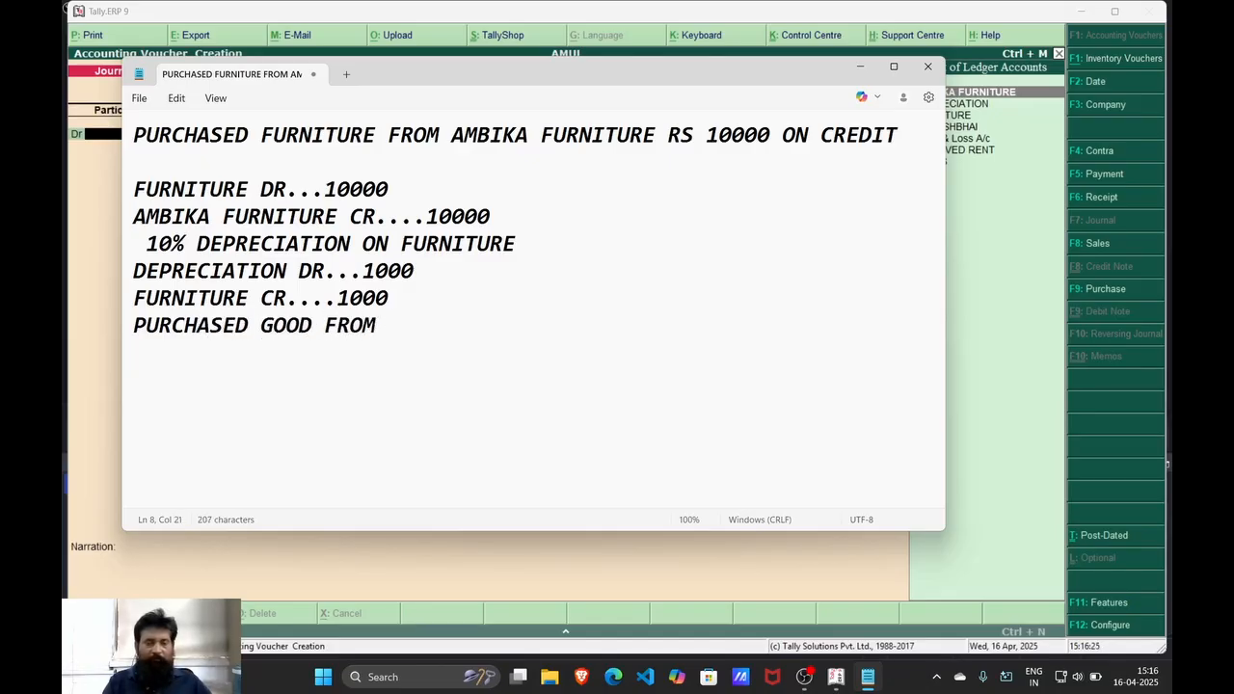
pyautogui.press('BackSpace')
pyautogui.press('BackSpace')
pyautogui.write('AMESH')
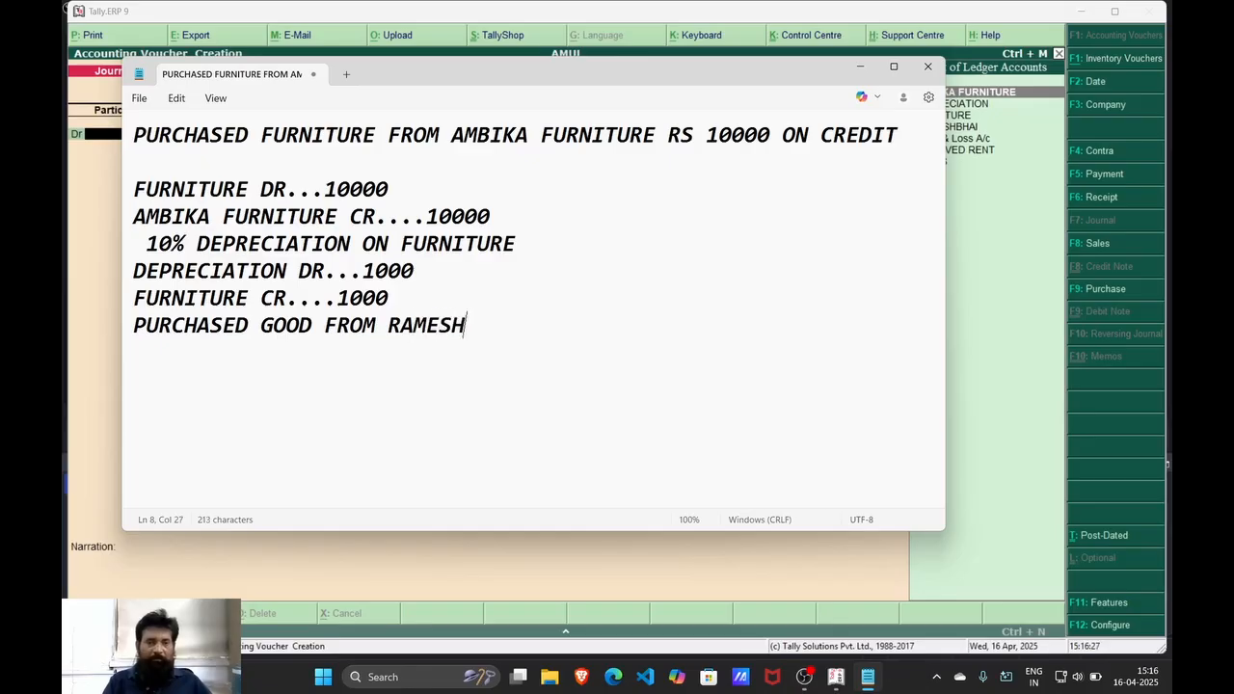
pyautogui.write('BHAI RS 10')
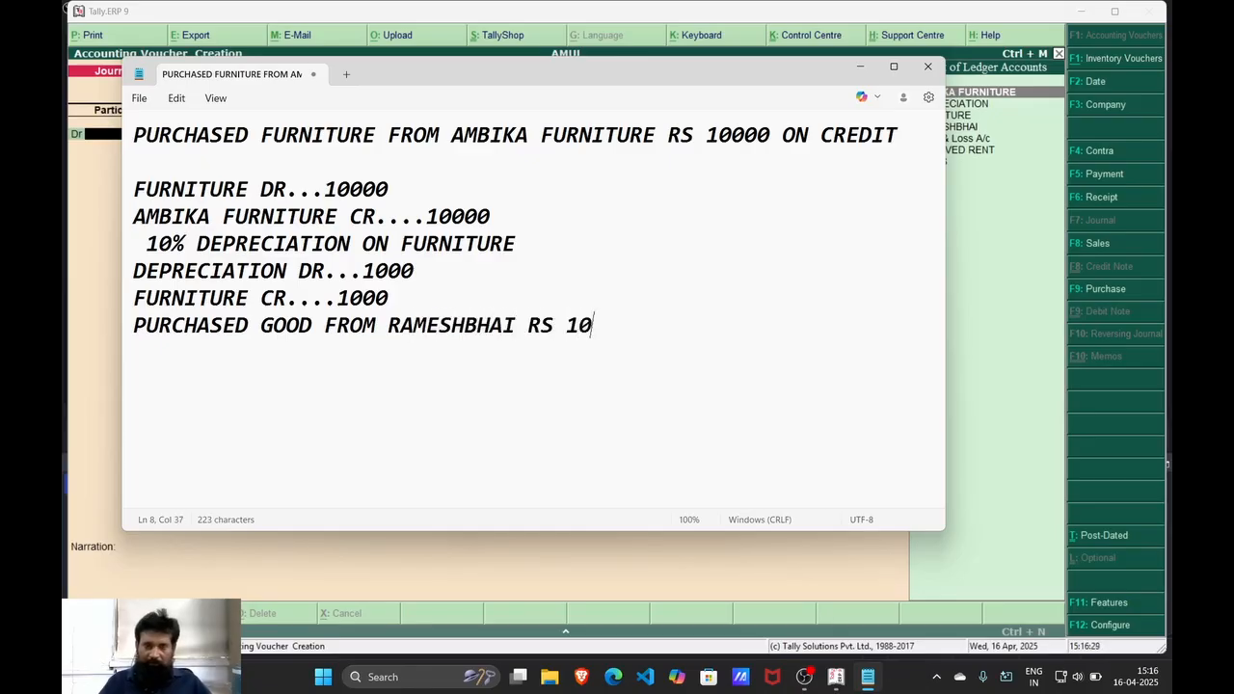
pyautogui.write('000 ')
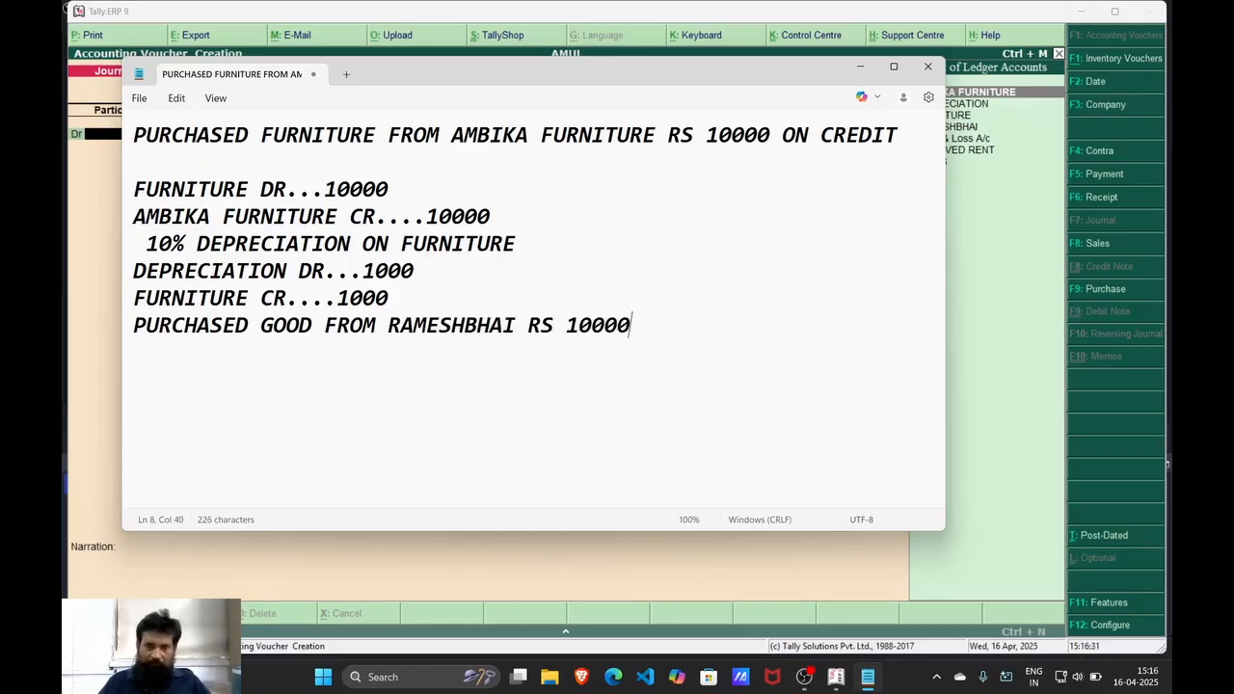
pyautogui.write('ON CR')
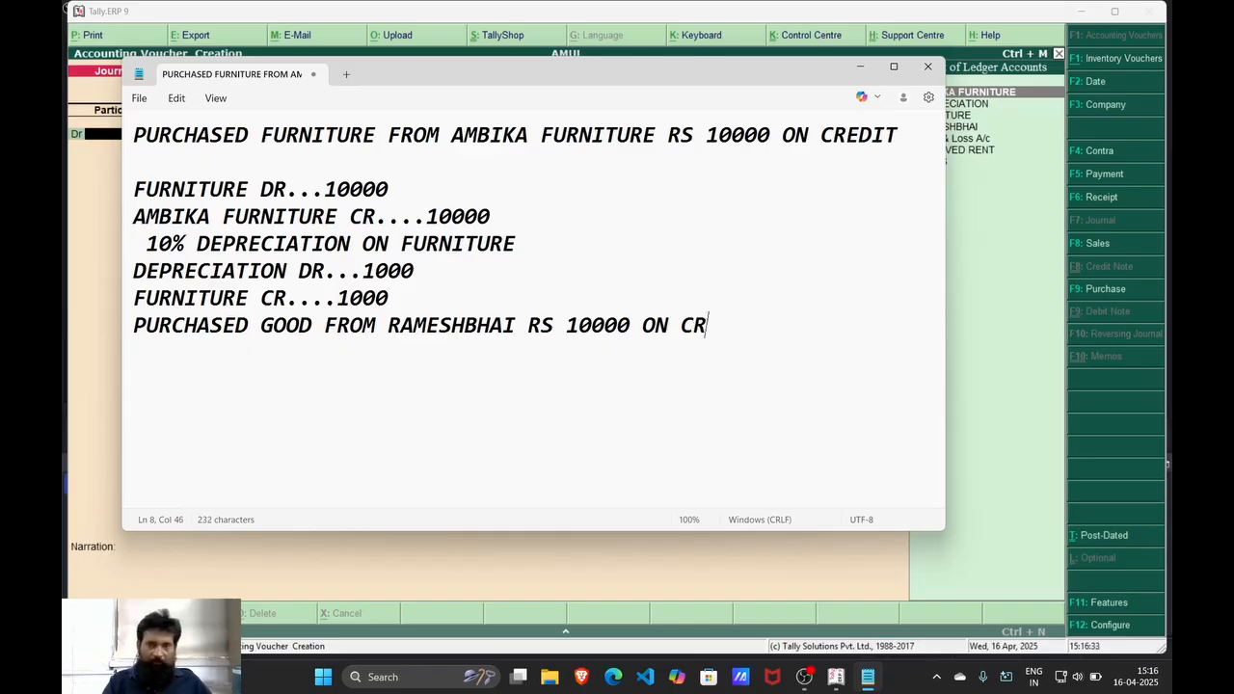
pyautogui.write('EDIT')
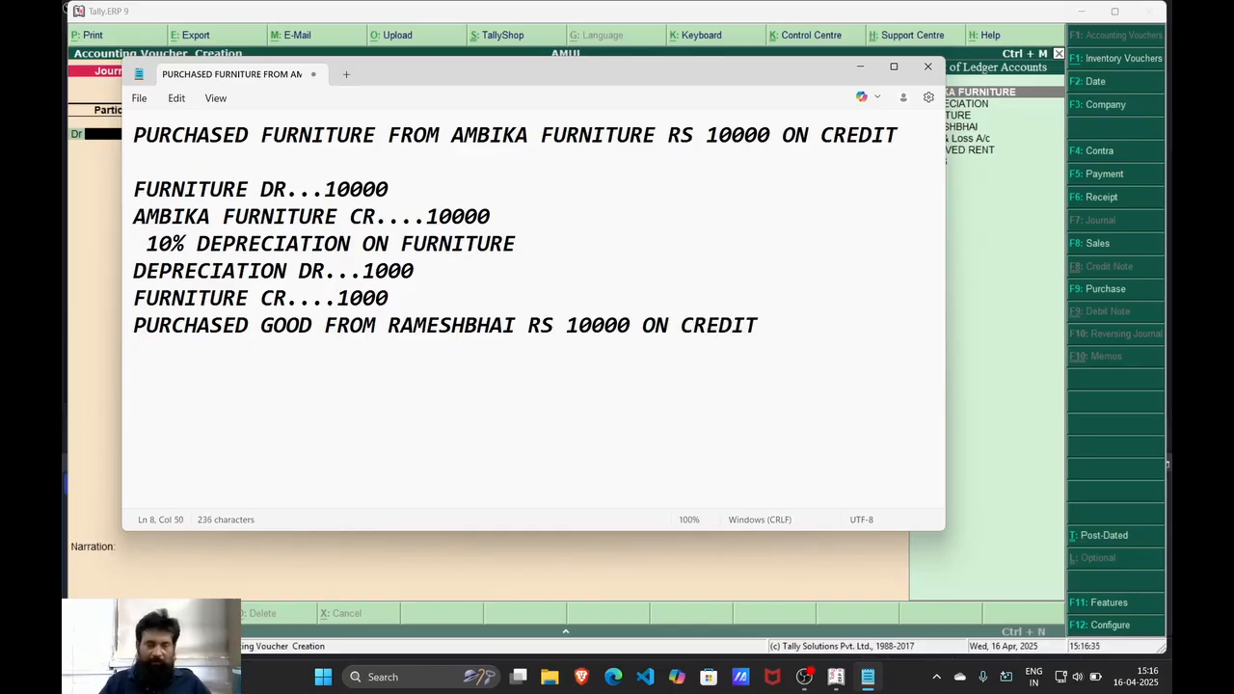
pyautogui.press('Return')
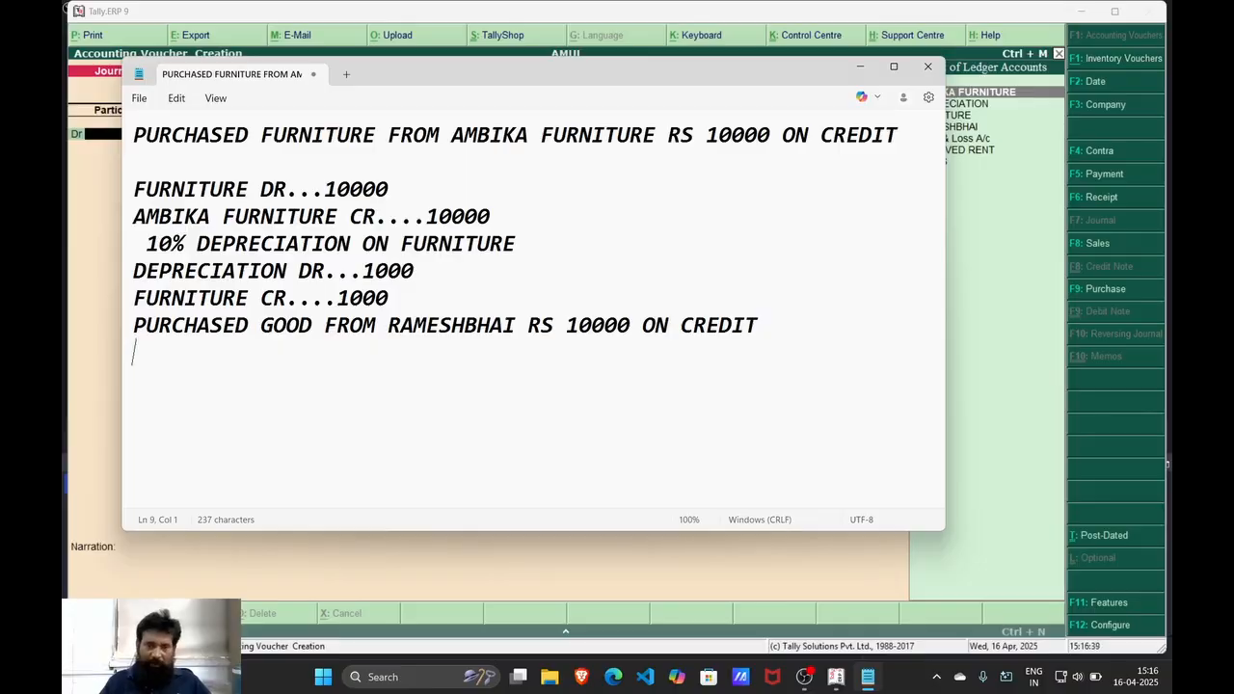
# Return to Tally and start a purchase voucher in voucher mode, leaving the supplier invoice number and date blank
pyautogui.click(860, 68)
pyautogui.press('F9')
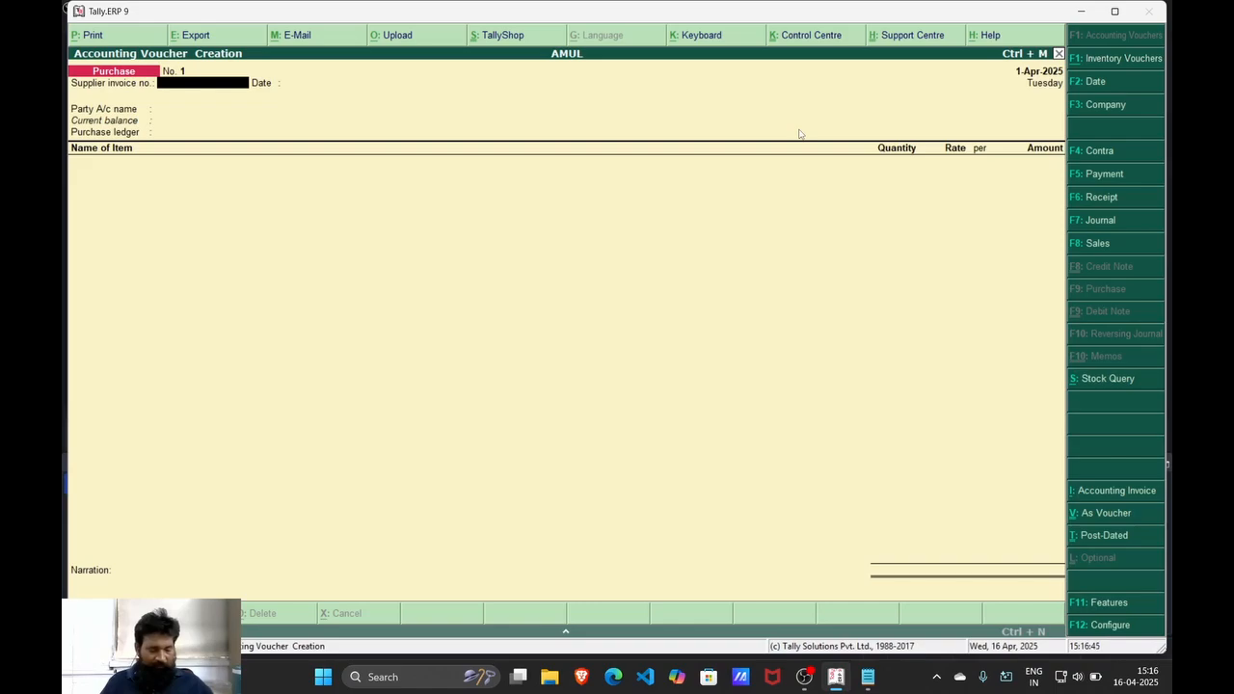
pyautogui.hotkey('ctrl', 'v')
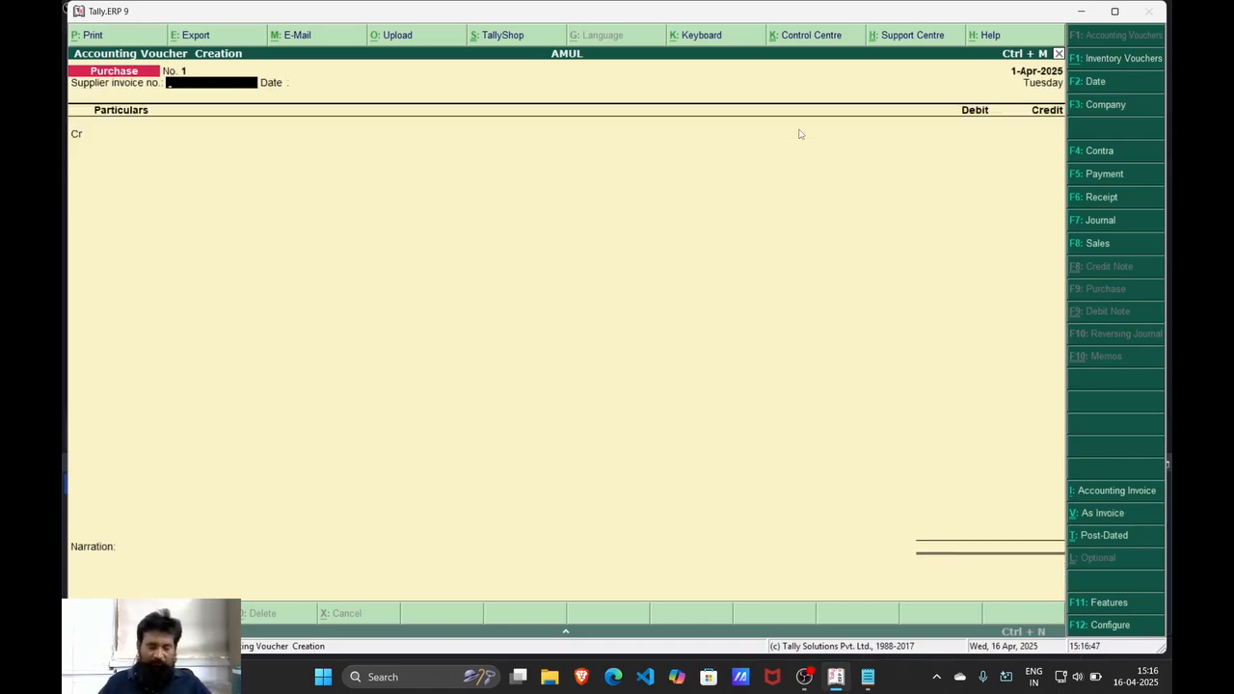
pyautogui.press('Return')
pyautogui.press('Return')
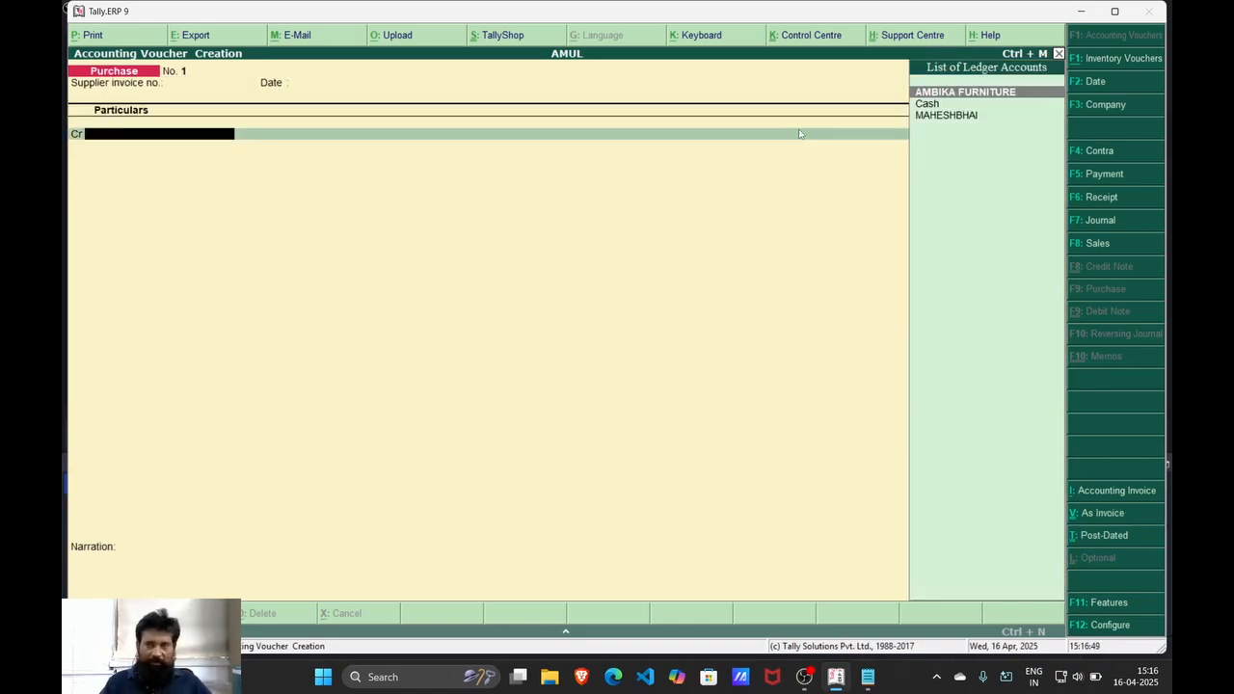
# Create a ledger in the supplier's name under Sundry Creditors for the credit line, keeping the remaining default settings
pyautogui.hotkey('alt', 'c')
pyautogui.write('R')
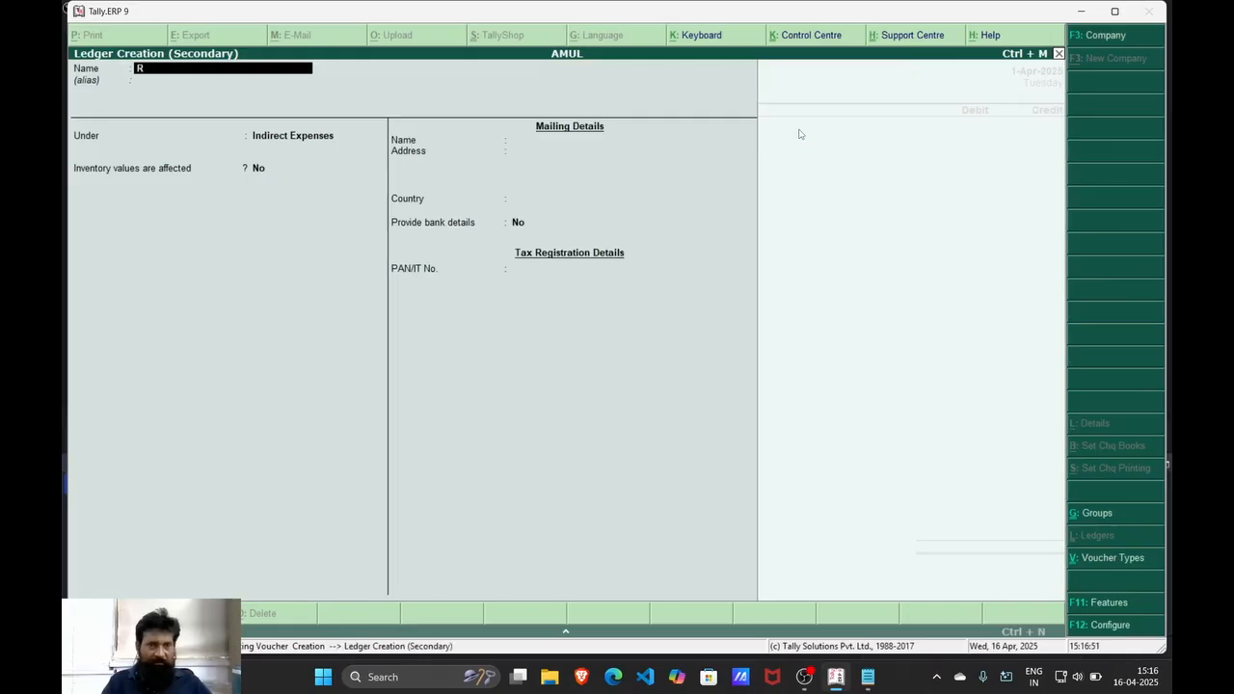
pyautogui.write('AMESHBHAI')
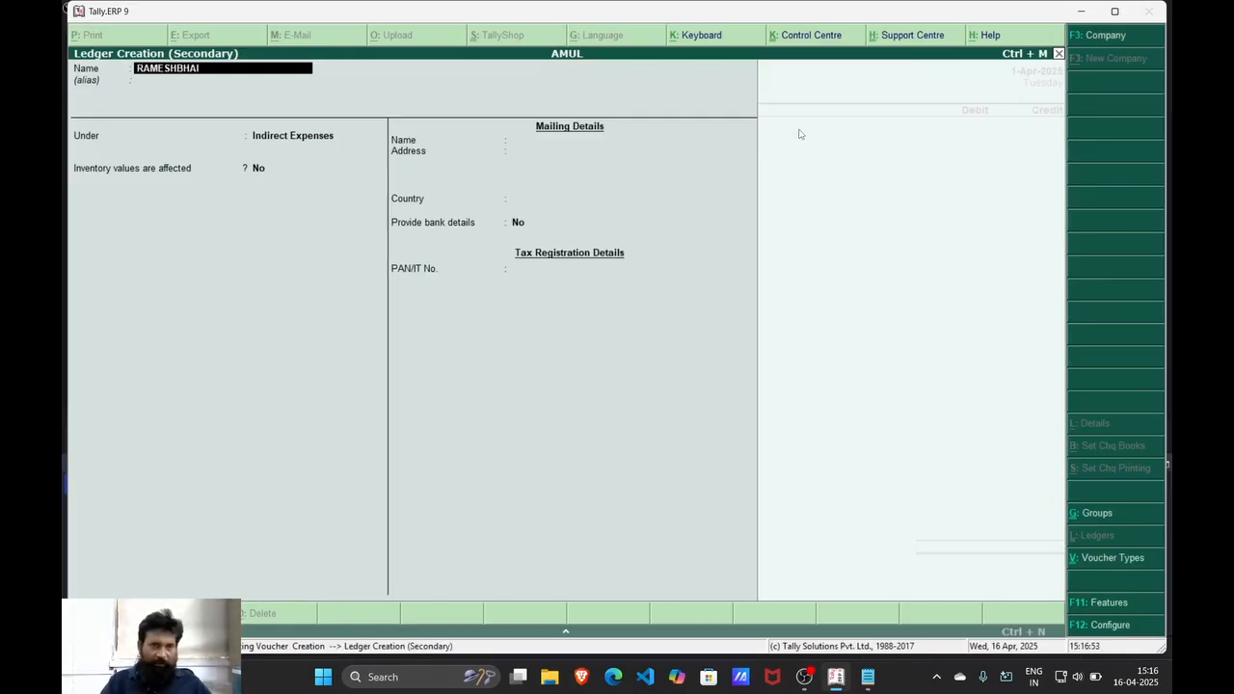
pyautogui.press('Return')
pyautogui.write('SU')
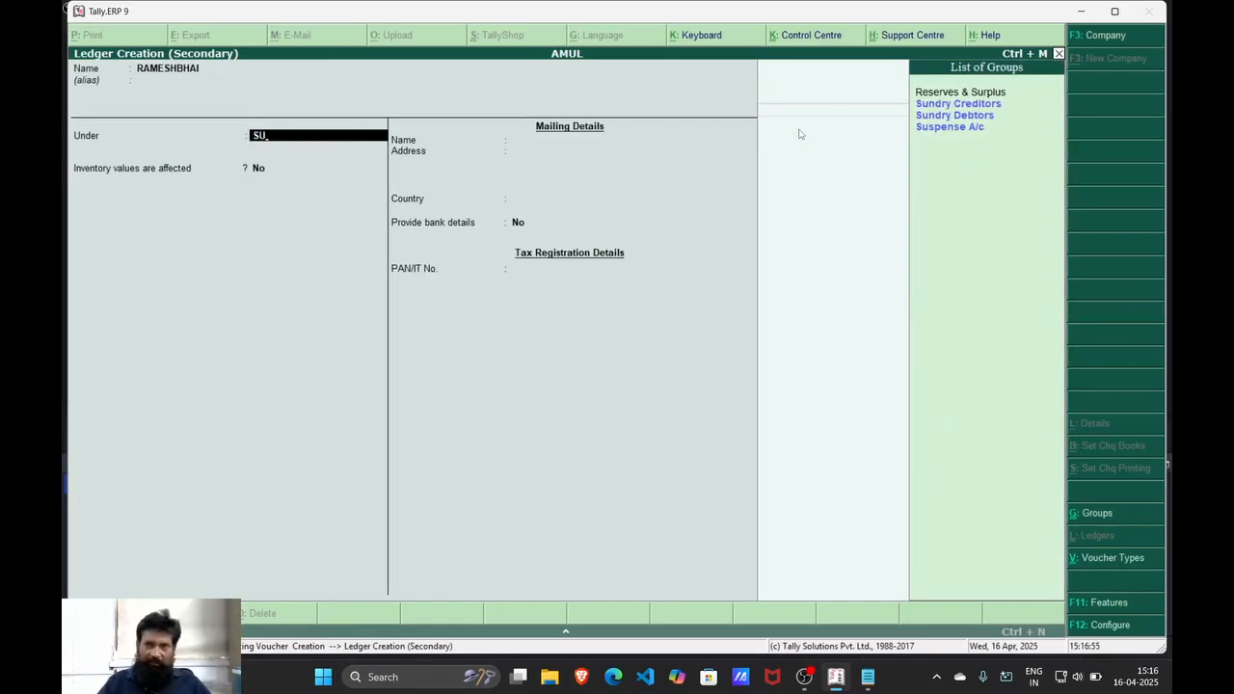
pyautogui.press('Return')
pyautogui.press('Return')
pyautogui.press('Return')
pyautogui.press('Return')
pyautogui.press('Return')
pyautogui.press('Return')
pyautogui.press('Return')
pyautogui.press('Return')
pyautogui.press('Return')
pyautogui.press('Return')
pyautogui.press('Return')
pyautogui.press('Return')
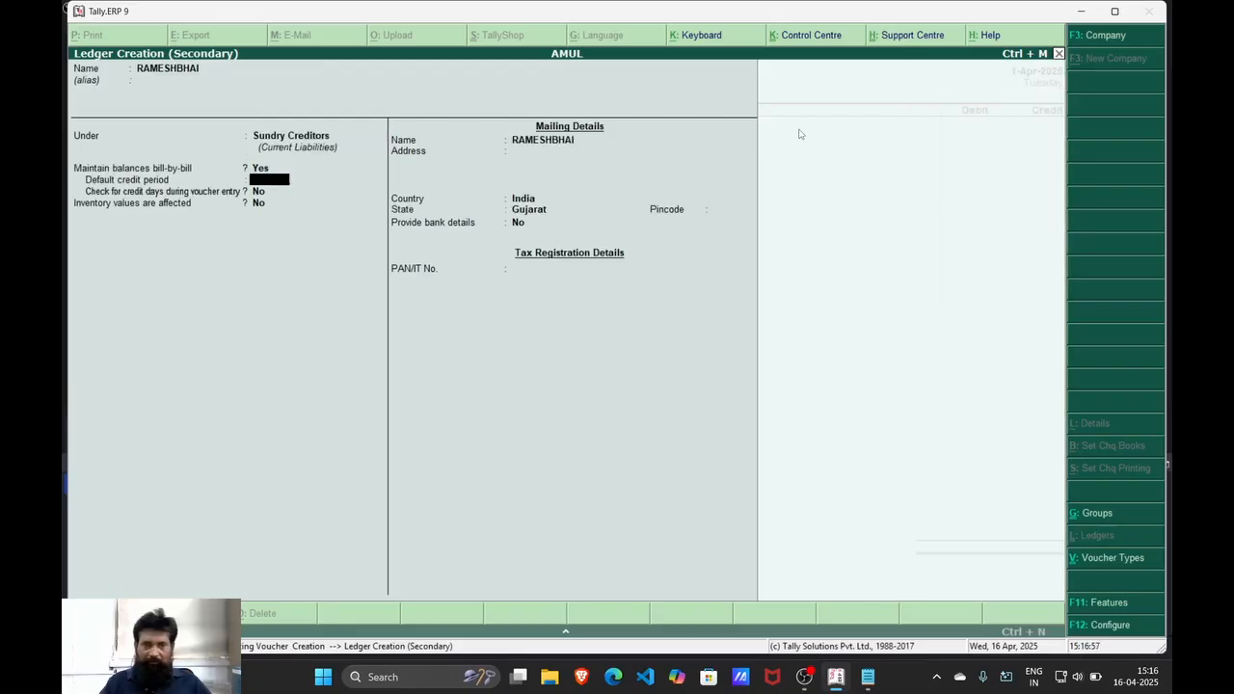
pyautogui.press('Return')
pyautogui.press('Return')
pyautogui.press('Return')
pyautogui.press('Return')
pyautogui.press('Return')
pyautogui.press('Return')
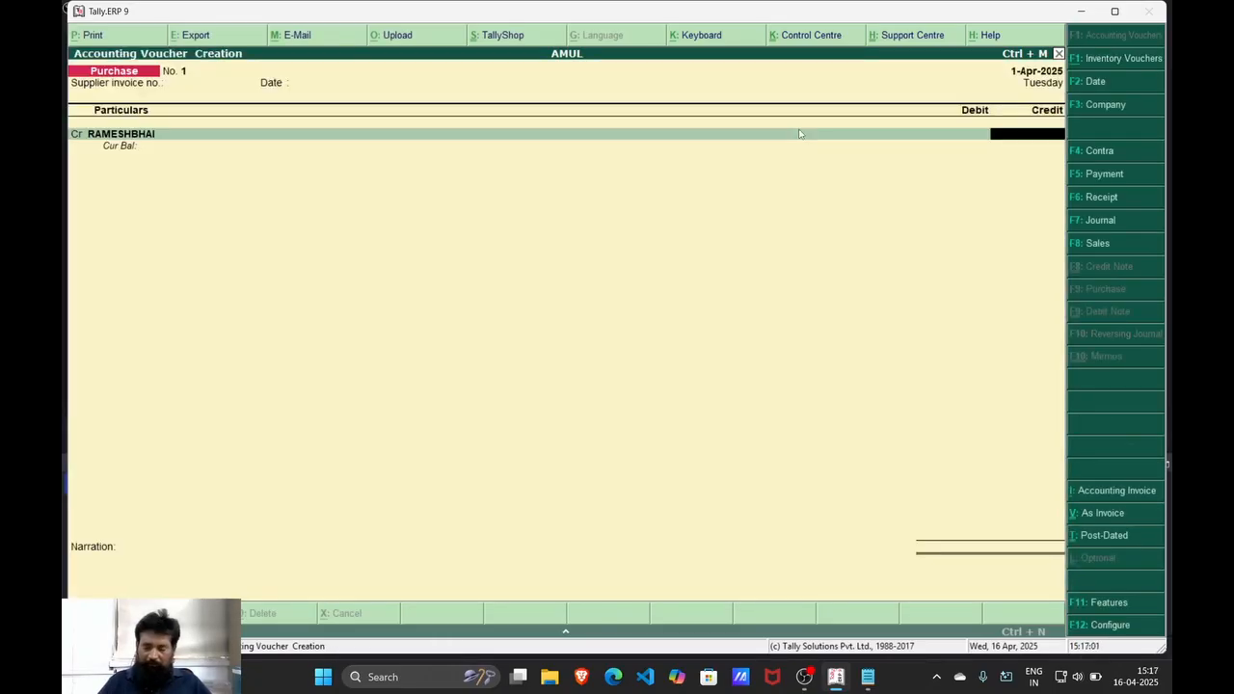
# Credit the supplier with 10000 and allocate the full amount as a New Ref named 1
pyautogui.write('10000')
pyautogui.press('Return')
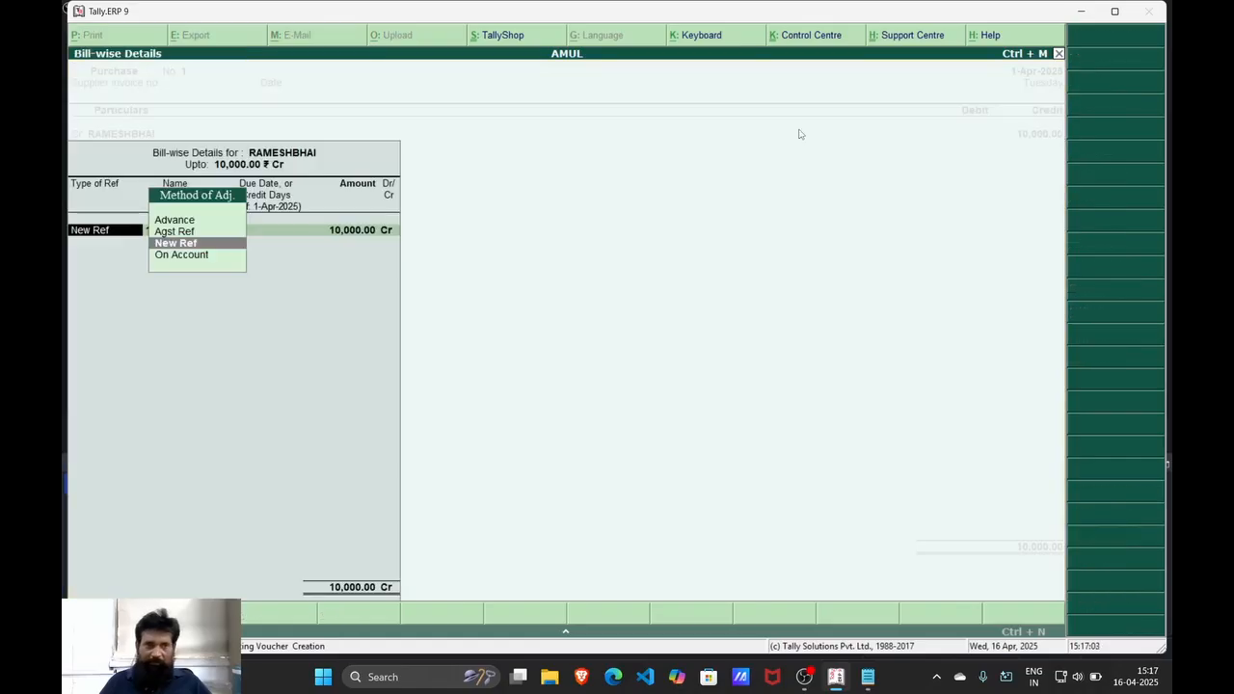
pyautogui.press('Return')
pyautogui.press('Return')
pyautogui.press('Return')
pyautogui.press('Return')
pyautogui.press('Return')
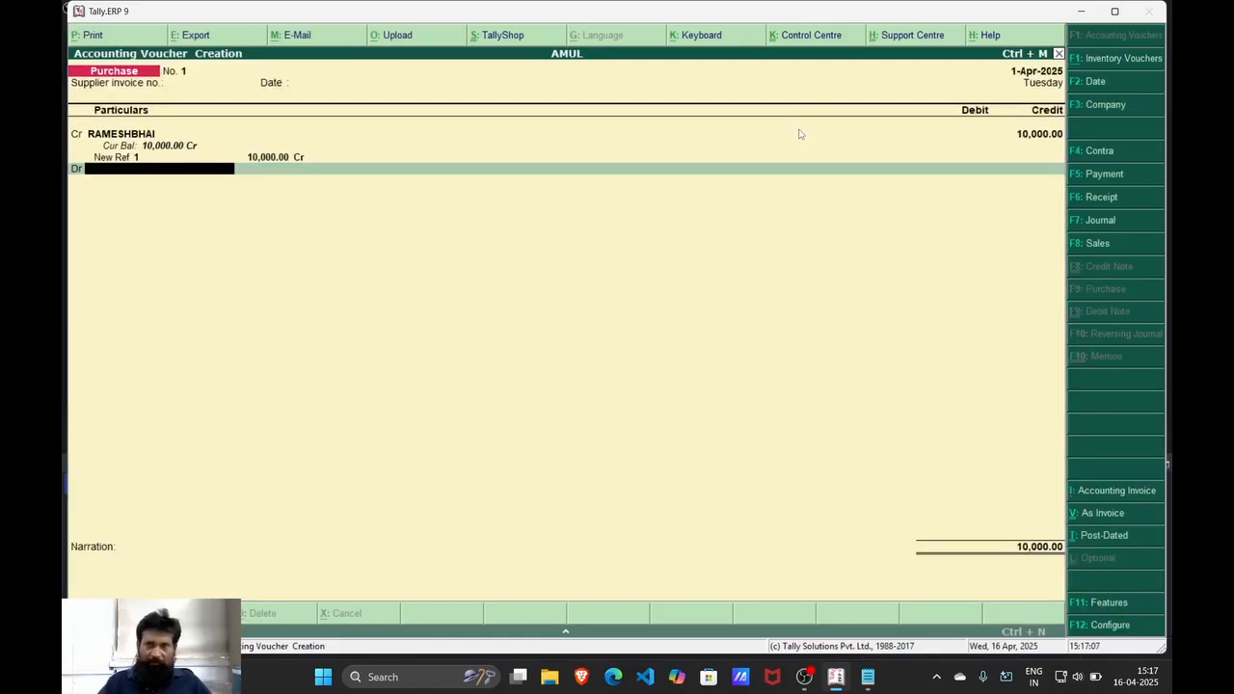
# Create a PURCHASE ledger under Purchase Accounts for the debit line of the purchase voucher, keeping the remaining default settings
pyautogui.hotkey('alt', 'c')
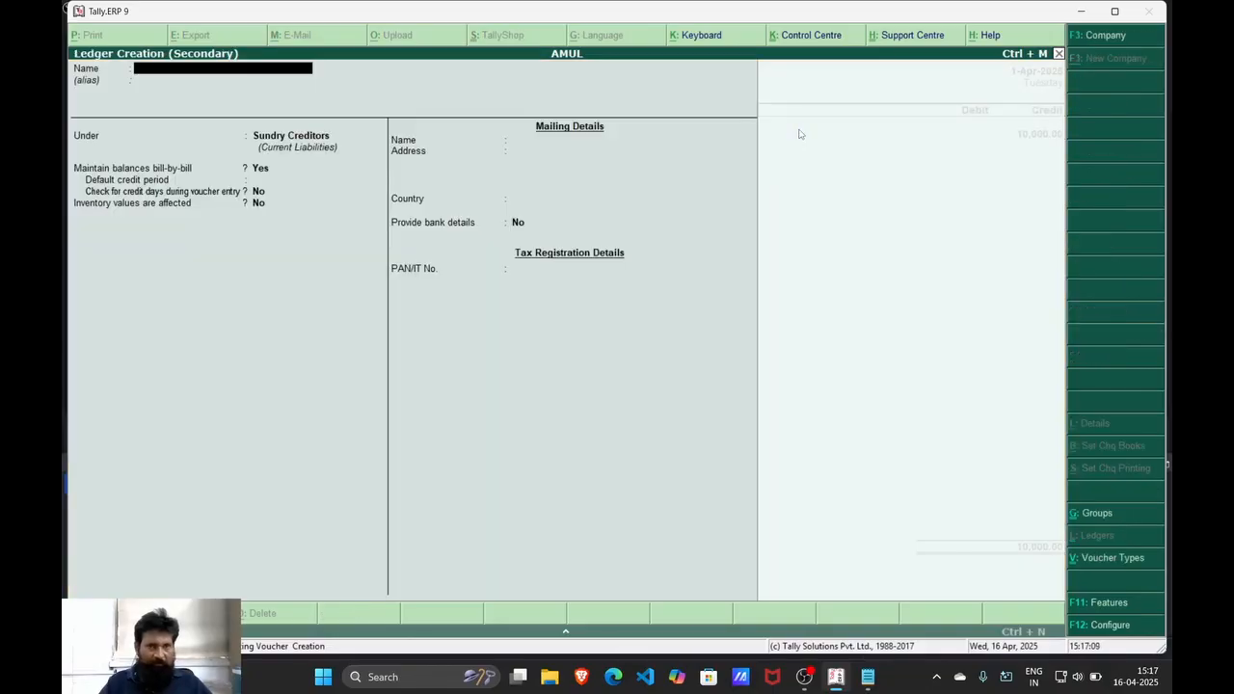
pyautogui.write('PURCHASE')
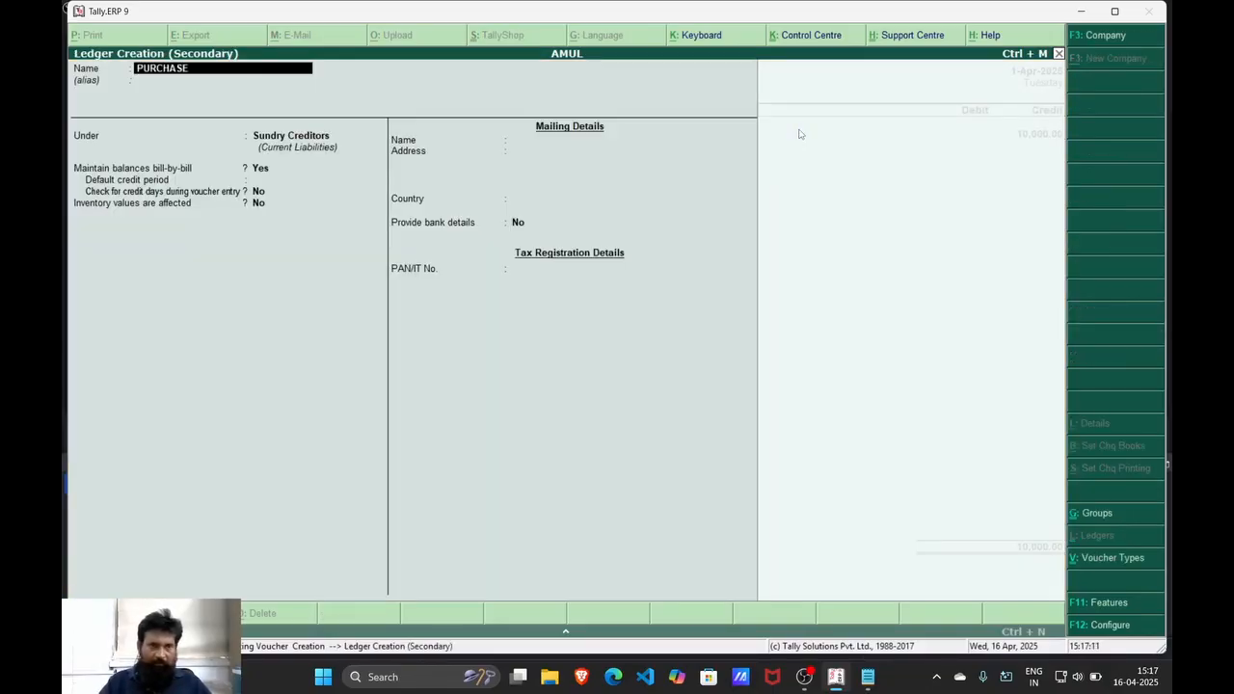
pyautogui.press('Return')
pyautogui.press('Return')
pyautogui.write('P')
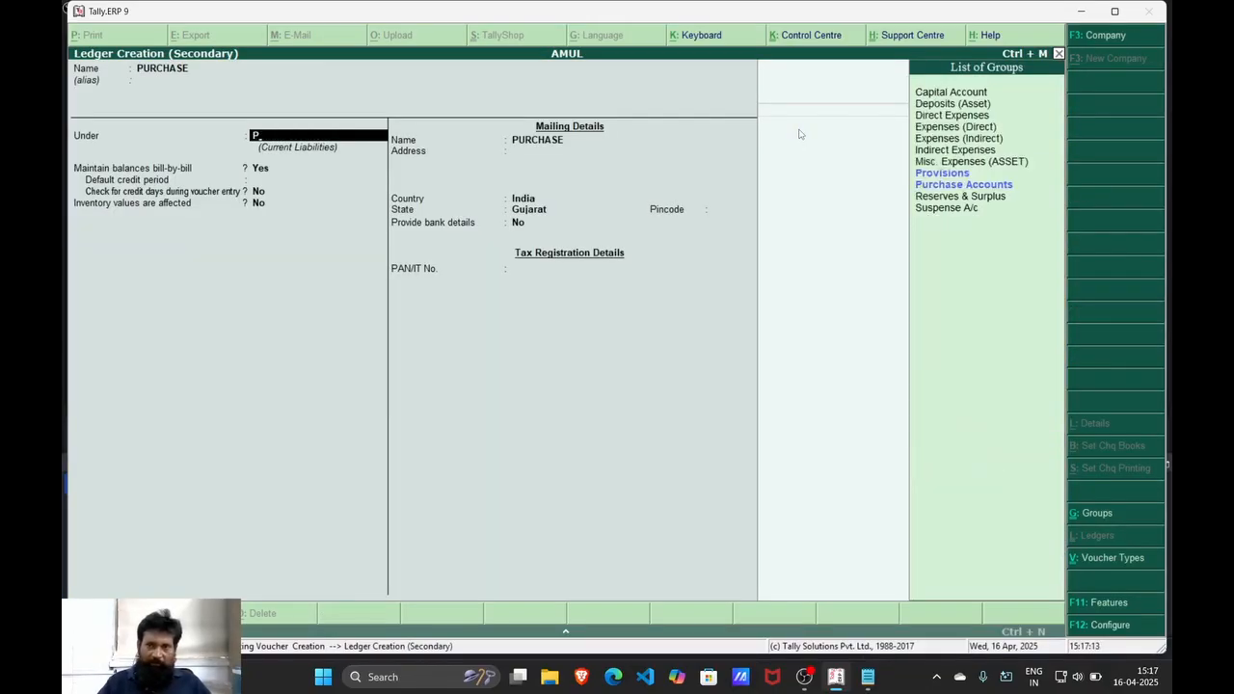
pyautogui.press('Down')
pyautogui.press('Down')
pyautogui.press('Return')
pyautogui.press('Return')
pyautogui.press('Return')
pyautogui.press('Return')
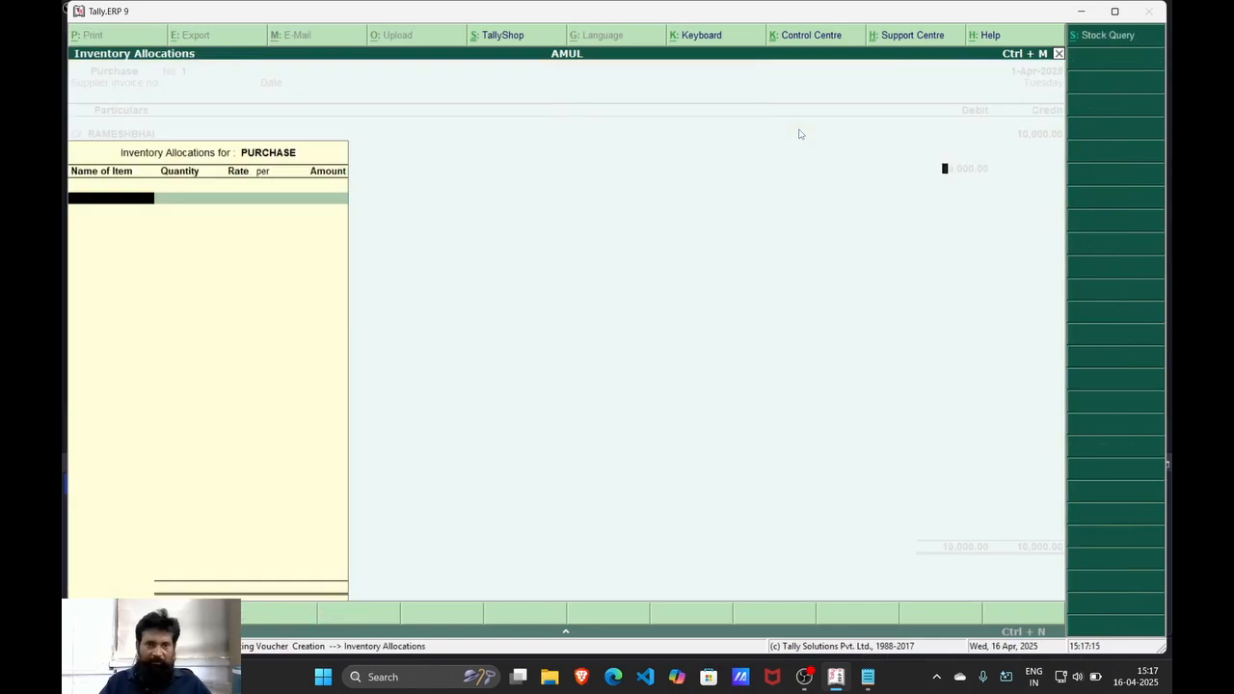
# Leave the inventory allocations for PURCHASE empty, debit it with 10000 and save the purchase voucher without a narration
pyautogui.press('Return')
pyautogui.press('Return')
pyautogui.press('Return')
pyautogui.press('Return')
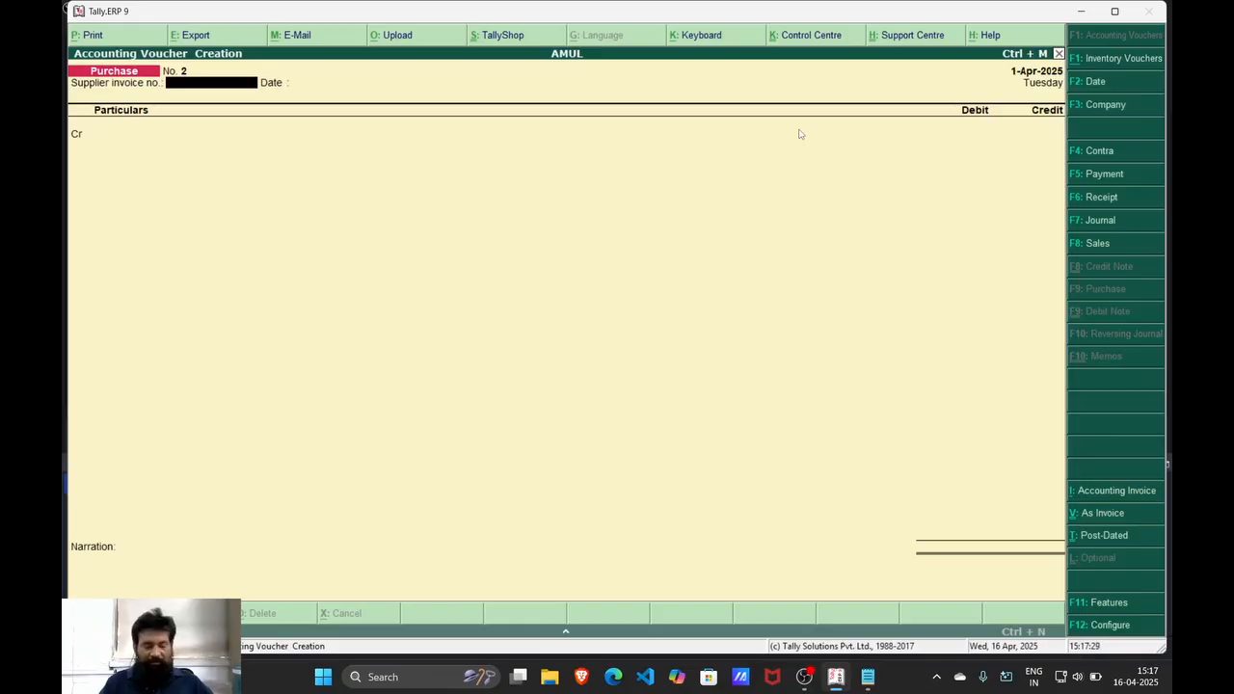
# Open a journal voucher, switch to Notepad and draft the return entry: the supplier's name "DR....2000" and "PURCHASE RETURN CR...2000" on separate lines
pyautogui.press('F7')
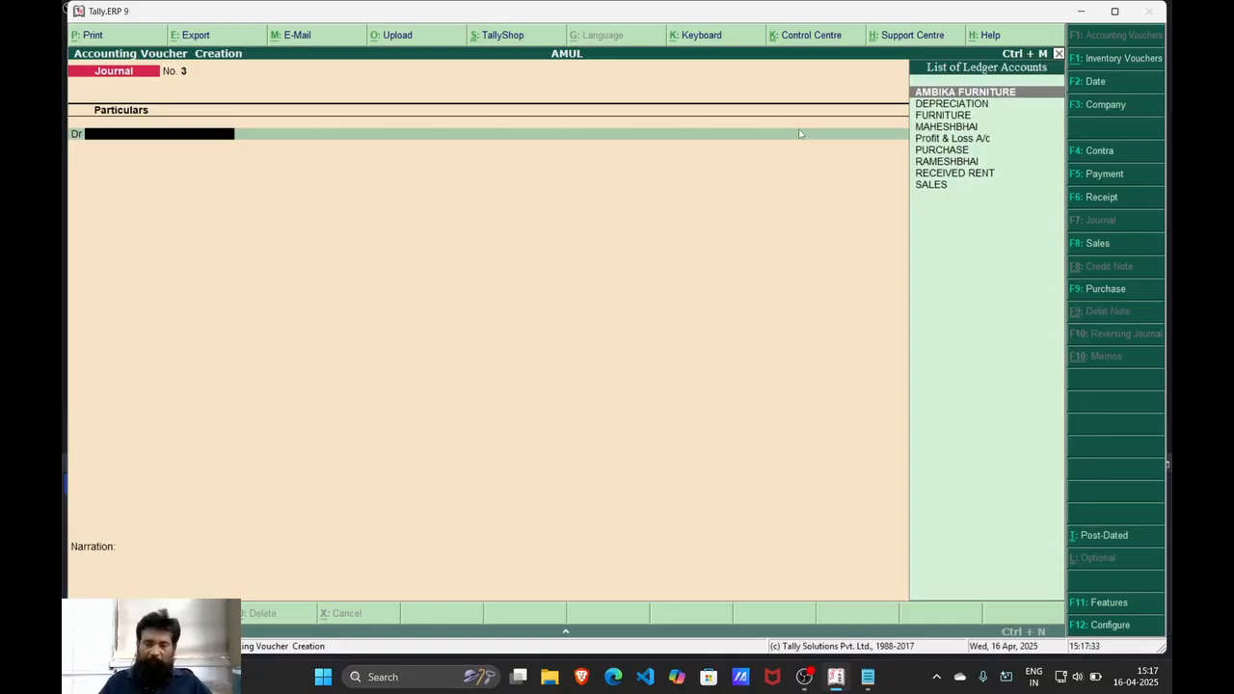
pyautogui.click(799, 547)
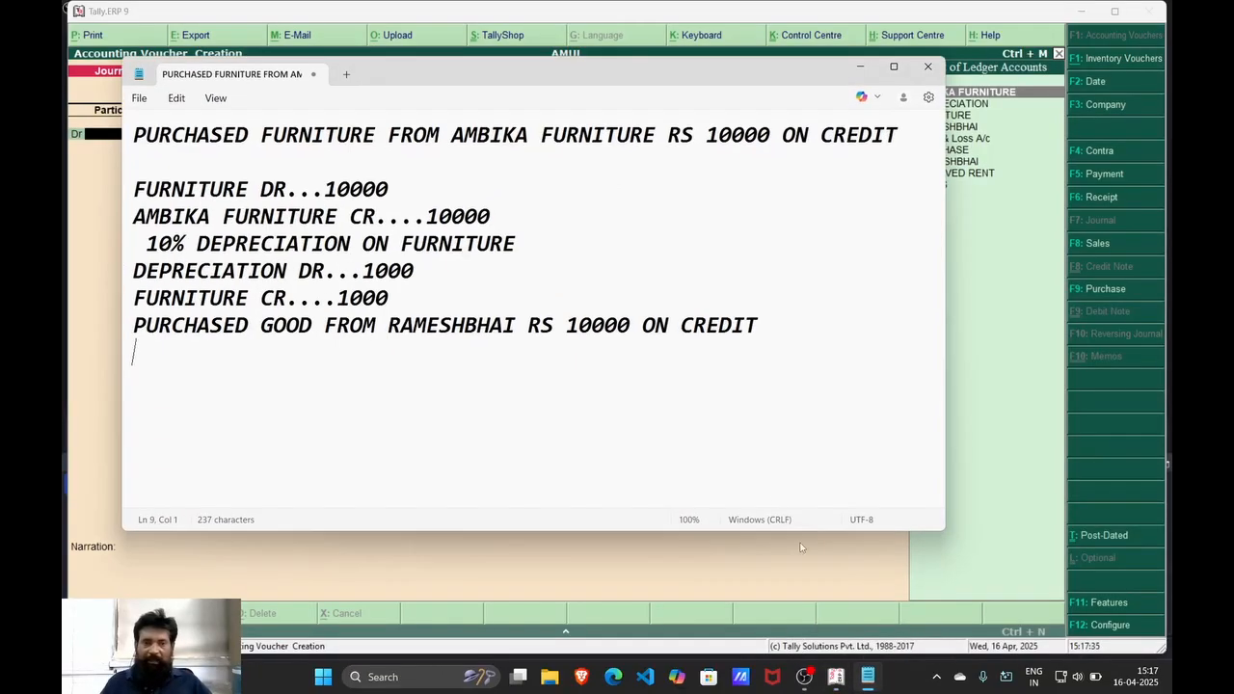
pyautogui.press('Return')
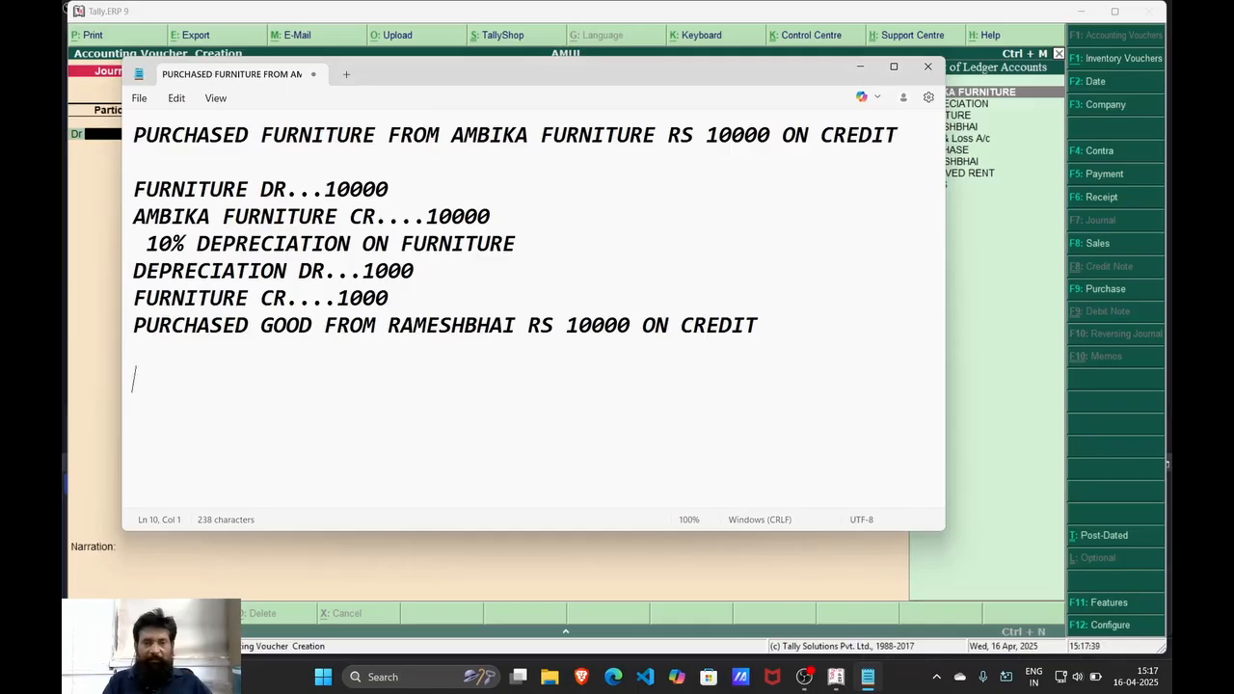
pyautogui.write('RAMESHBHAI')
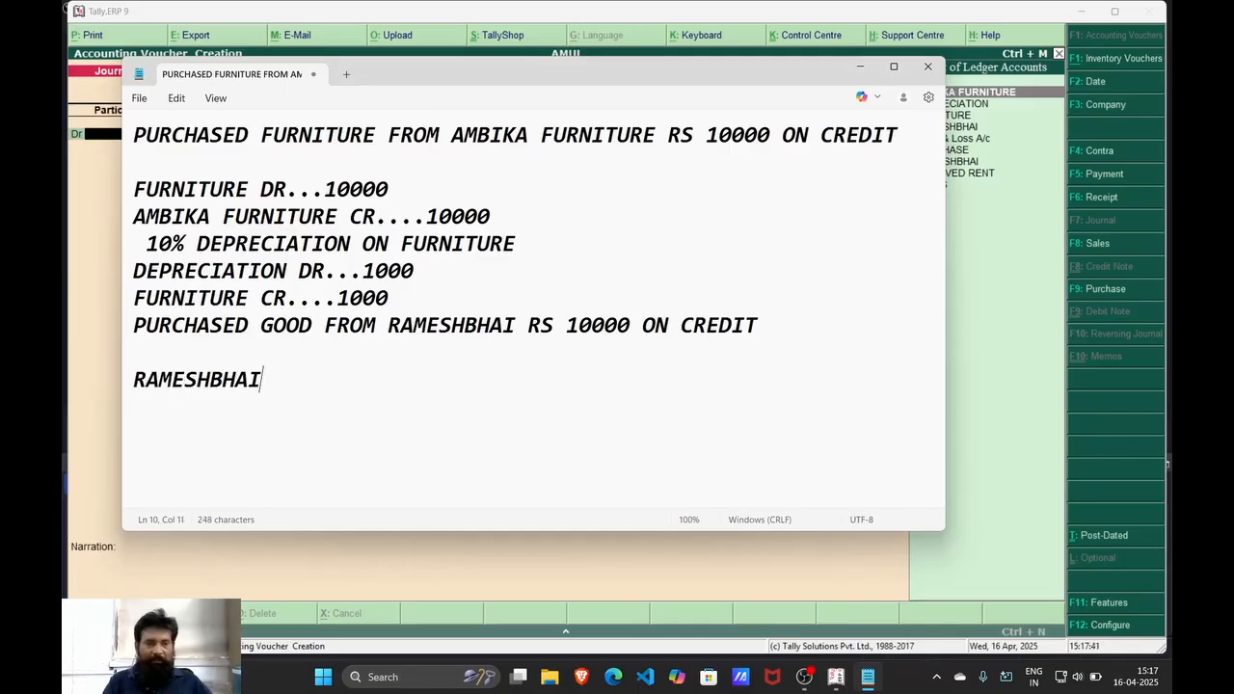
pyautogui.write(' DR....2000')
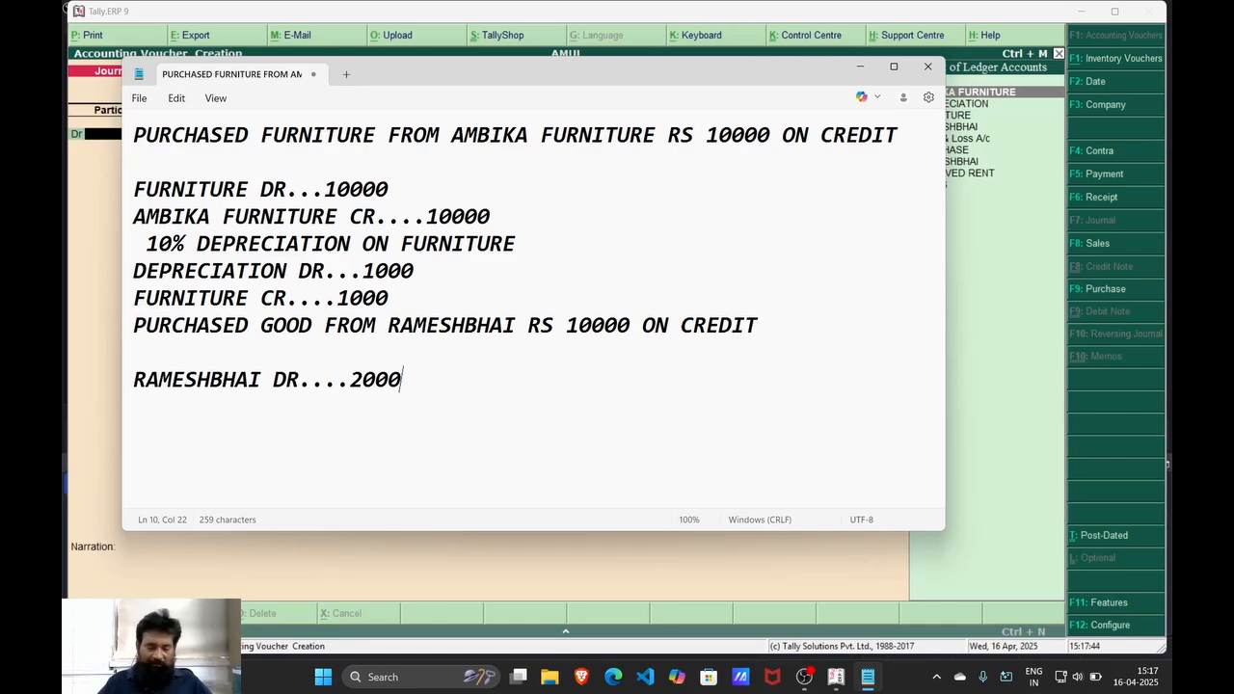
pyautogui.press('Return')
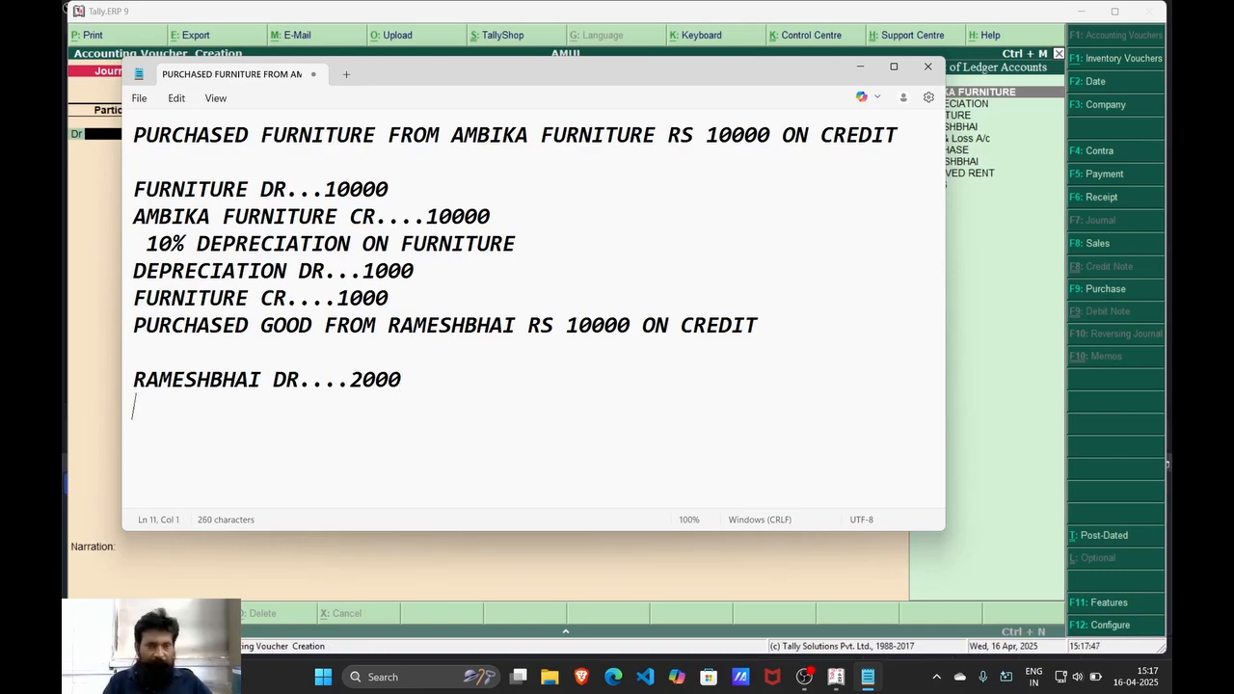
pyautogui.write('PURCHASE')
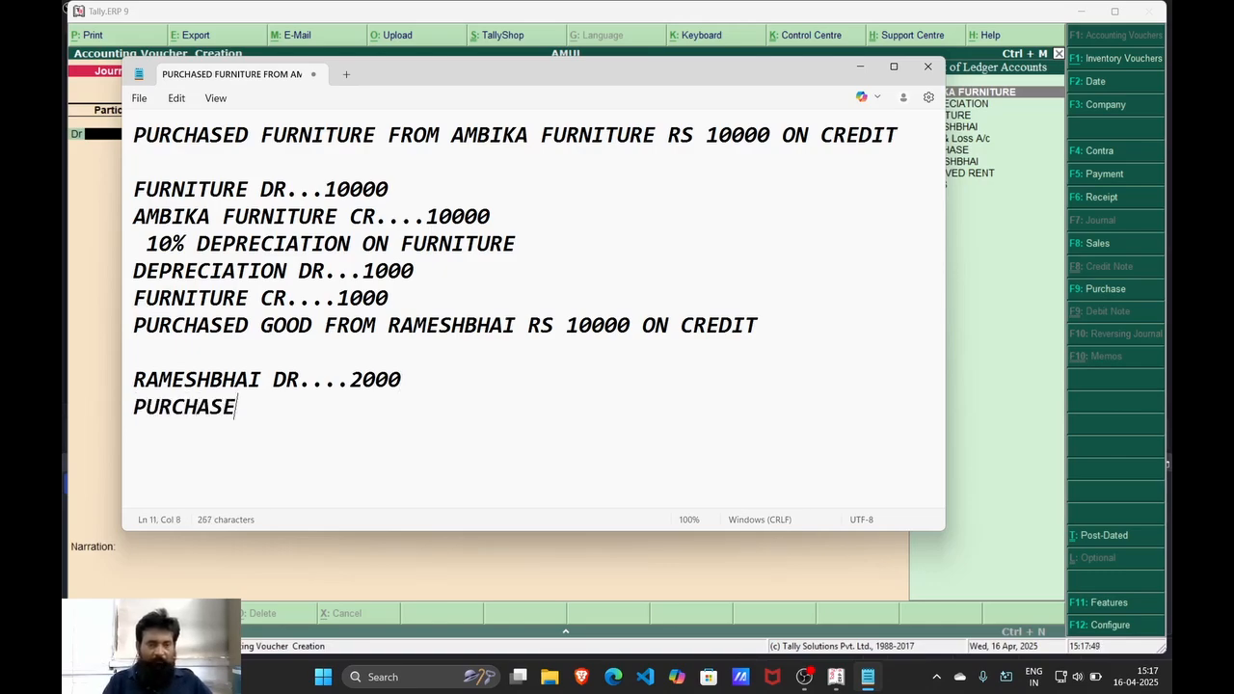
pyautogui.write(' RETURN ')
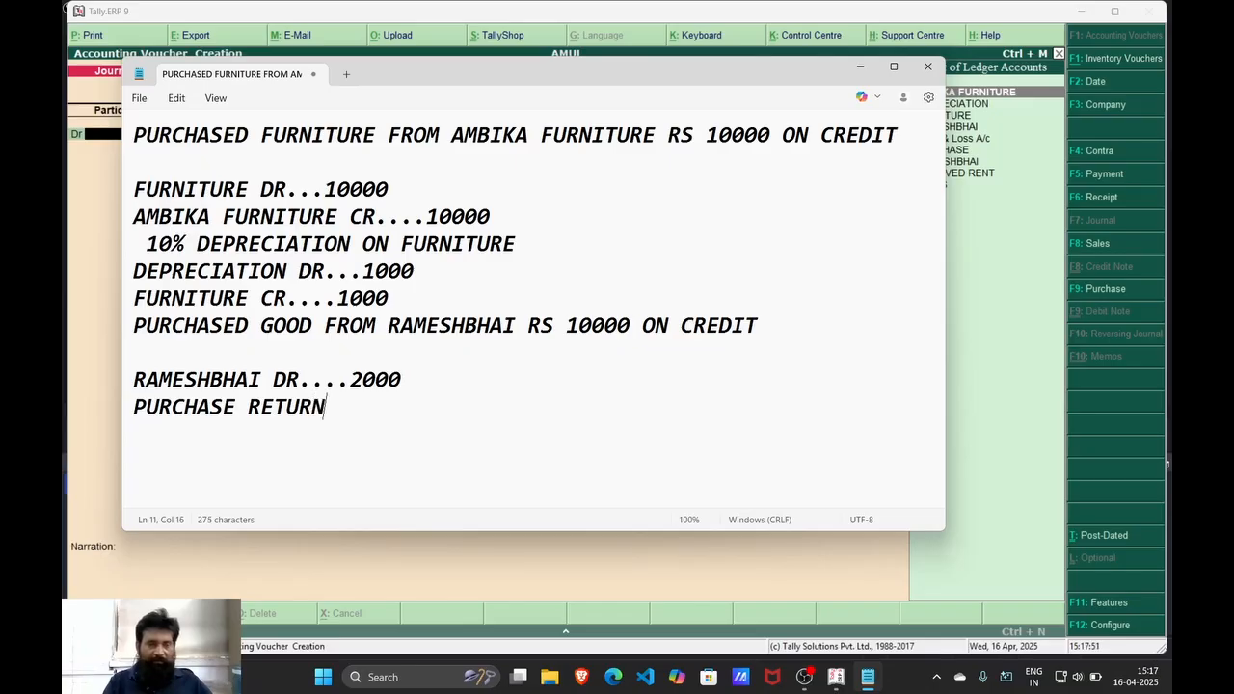
pyautogui.write('CR...')
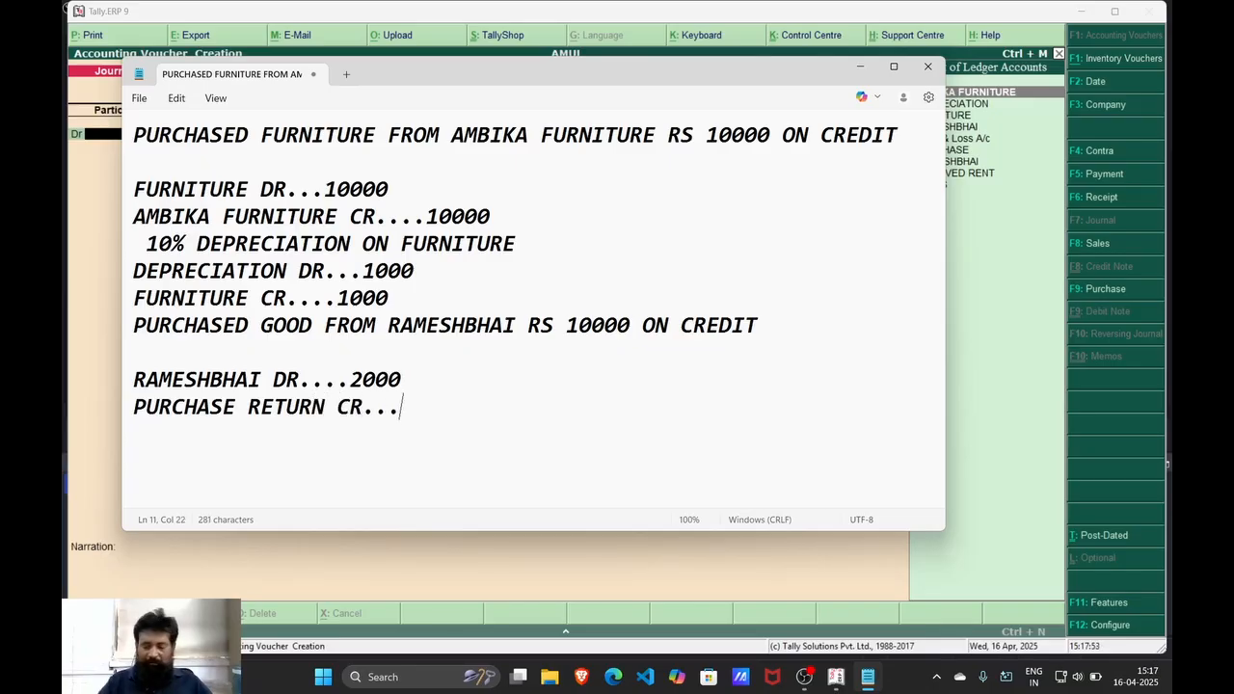
pyautogui.write('2000')
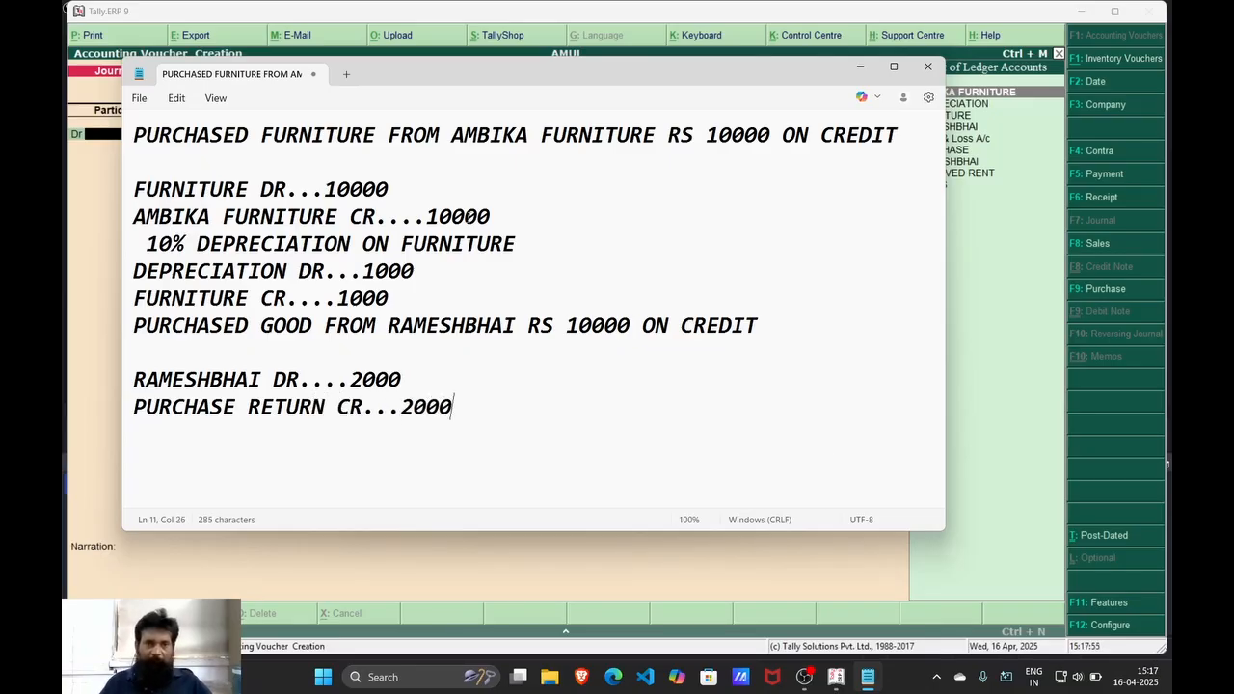
# Return to Tally and debit the goods supplier's ledger with 2000 in the journal voucher
pyautogui.click(101, 139)
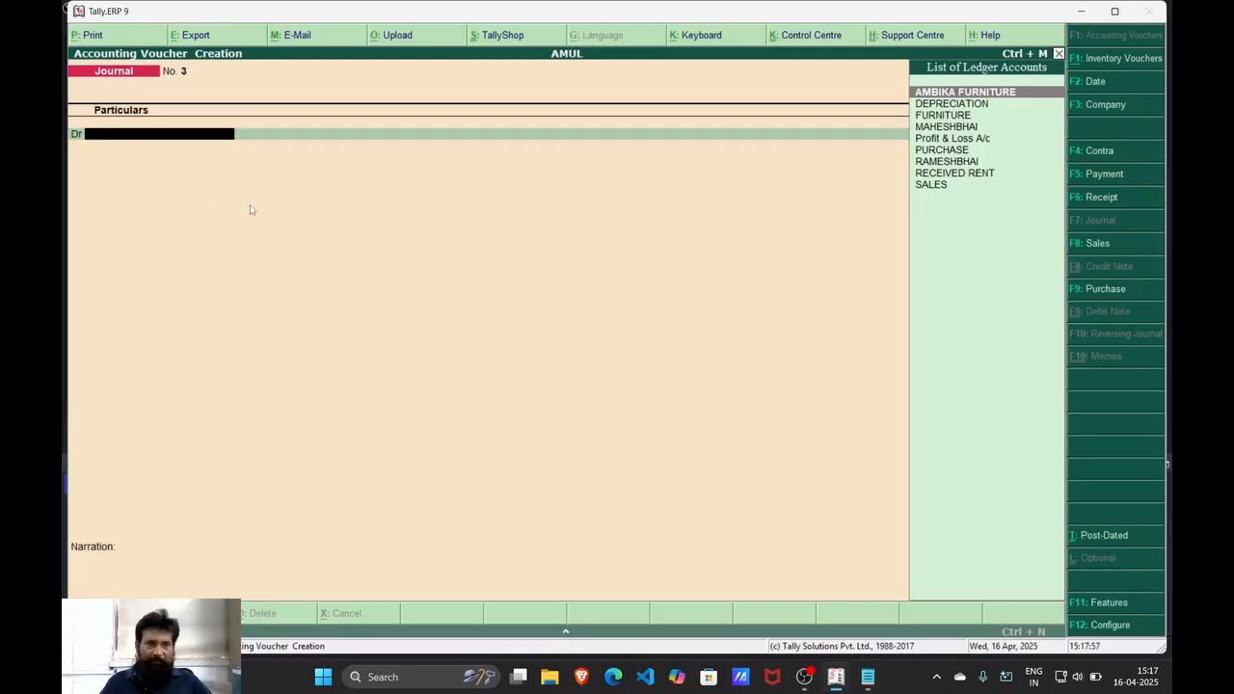
pyautogui.press('Down')
pyautogui.press('Down')
pyautogui.press('Down')
pyautogui.press('Down')
pyautogui.press('Down')
pyautogui.press('Down')
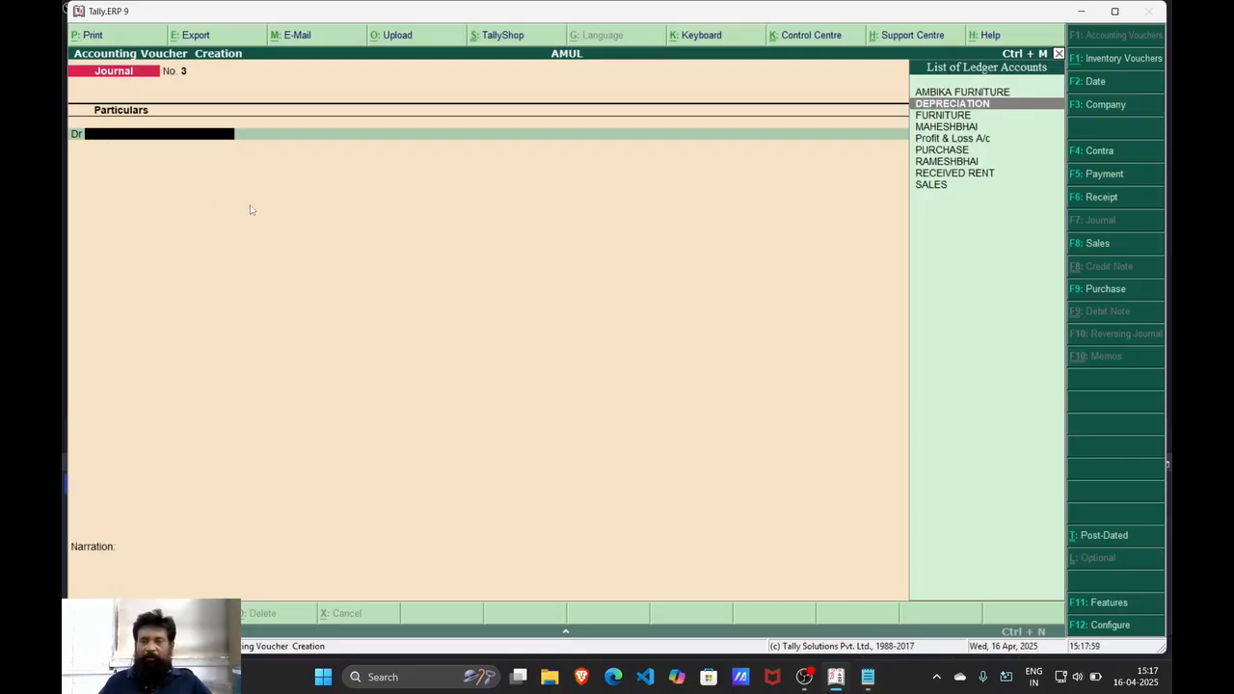
pyautogui.press('Return')
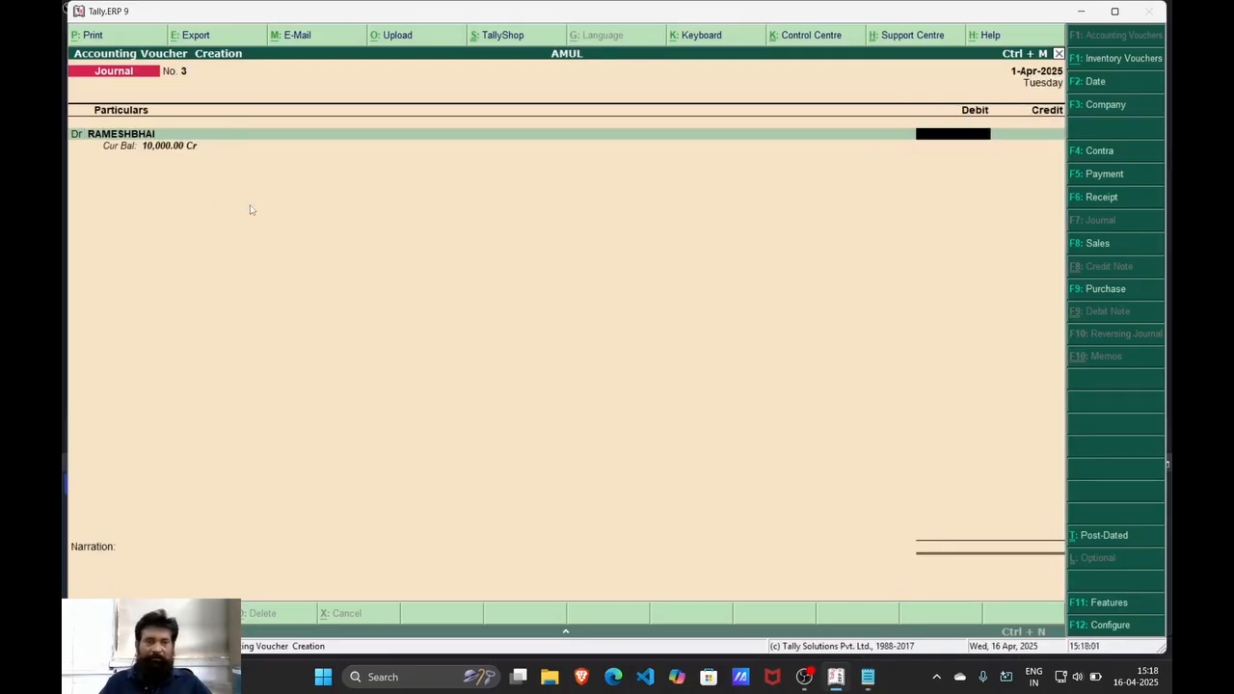
pyautogui.write('2000')
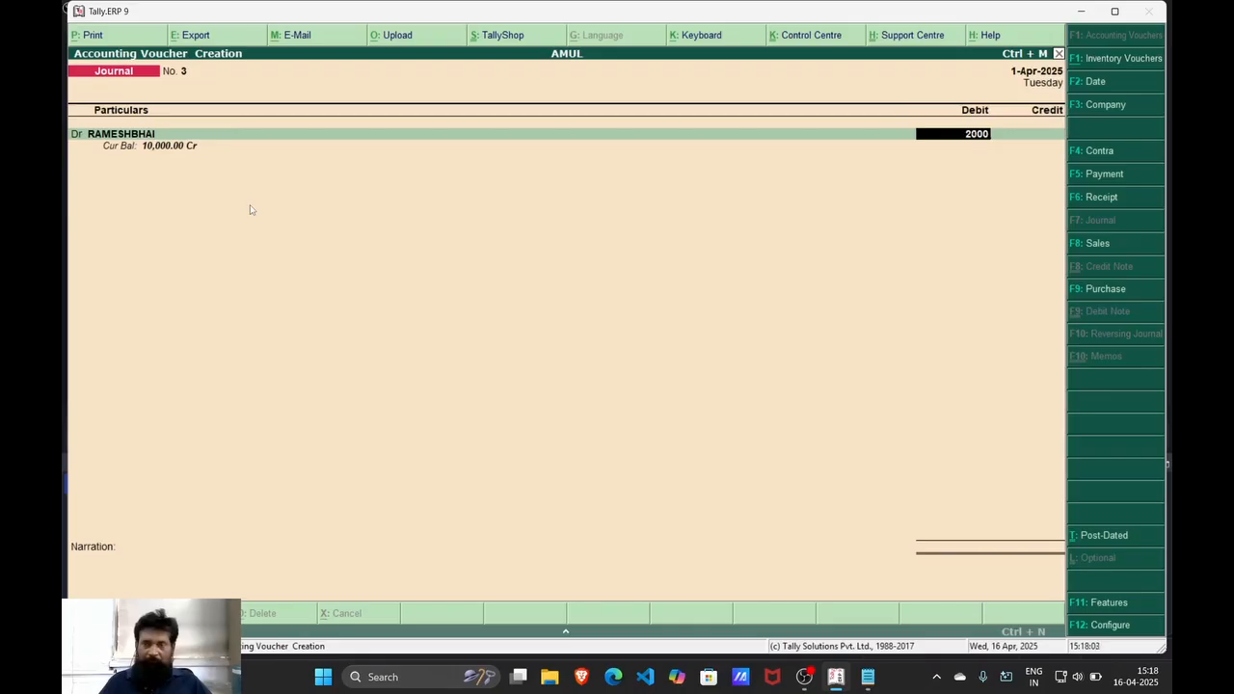
# Allocate the supplier's full 2000 debit as Agst Ref to pending bill 1
pyautogui.press('Return')
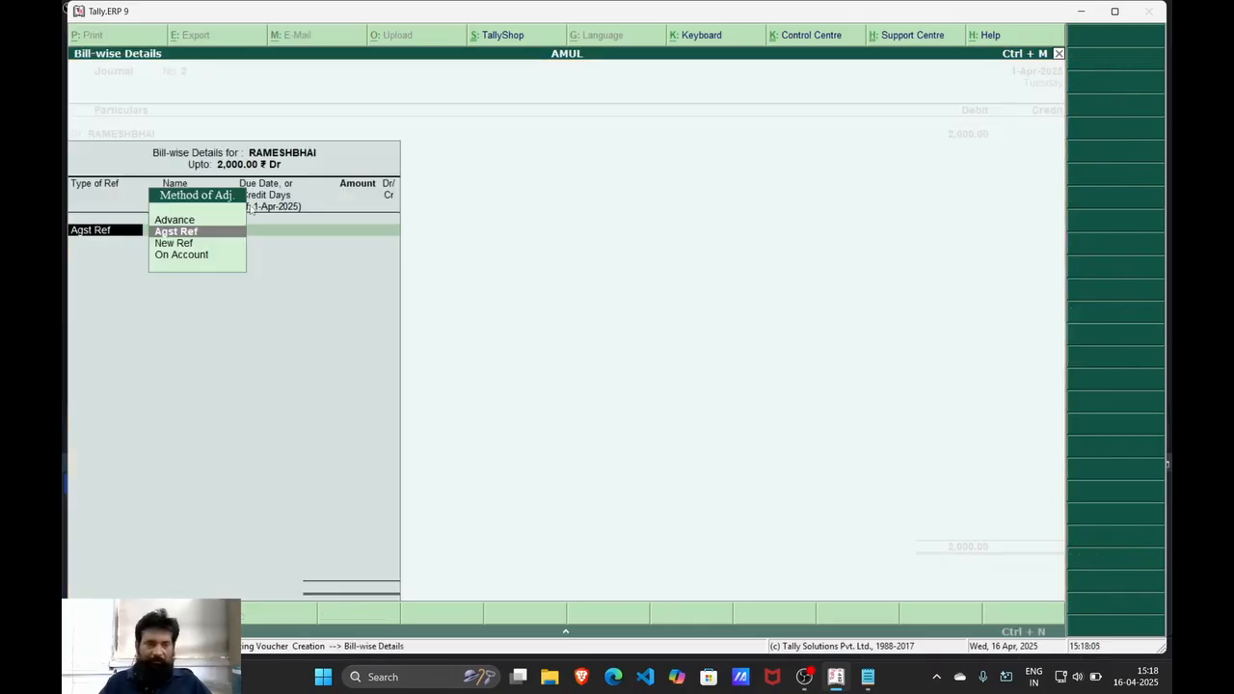
pyautogui.press('Return')
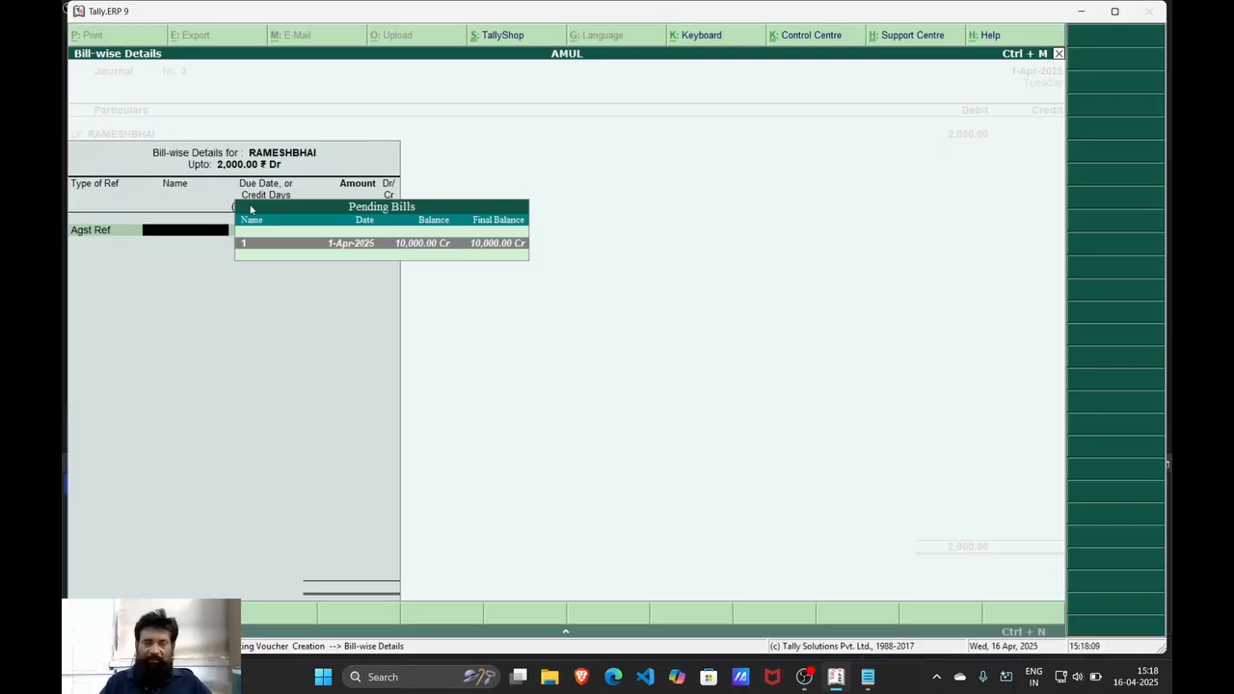
pyautogui.press('Return')
pyautogui.press('Return')
pyautogui.press('Return')
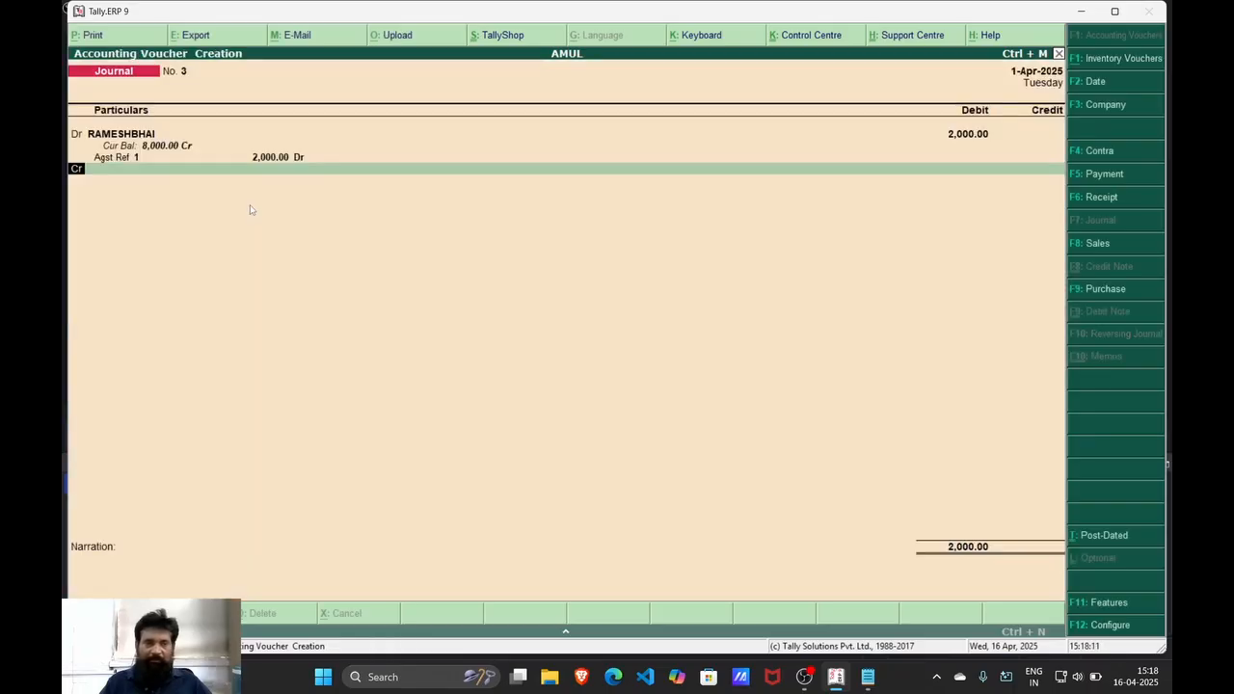
# Create a ledger named PURCHSAE RETURN under Purchase Accounts for the credit line, keeping inventory values affected at Yes
pyautogui.press('Return')
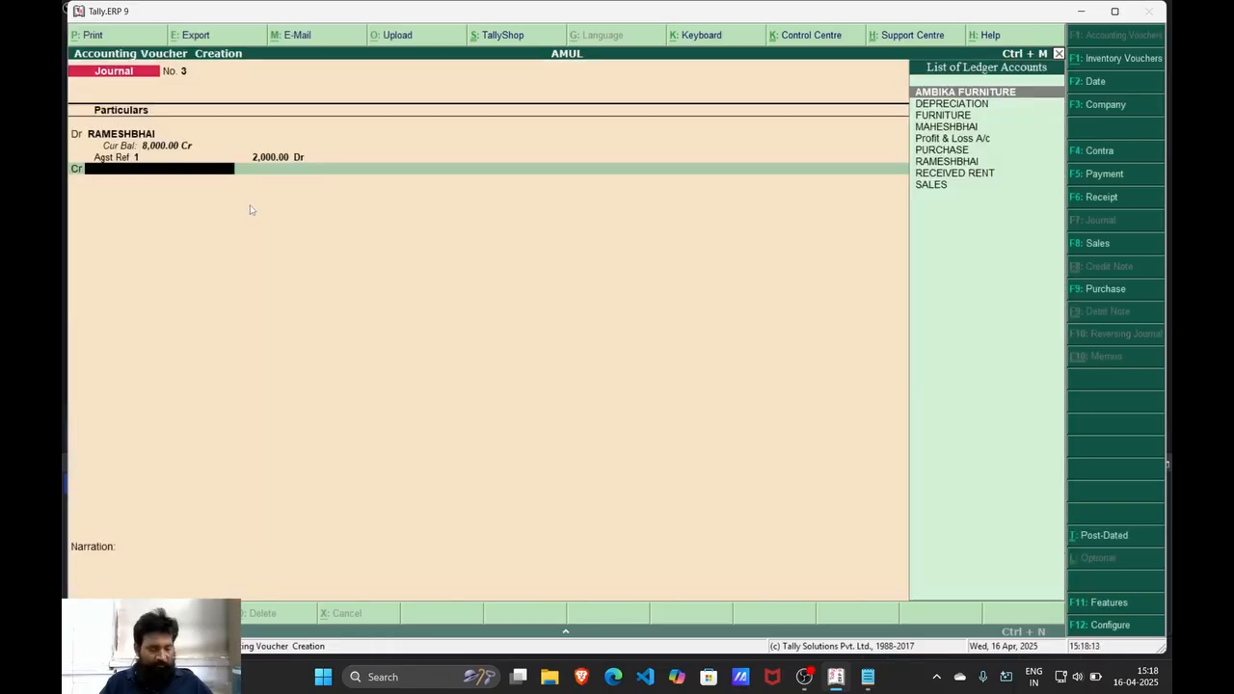
pyautogui.hotkey('alt', 'c')
pyautogui.write('PURC')
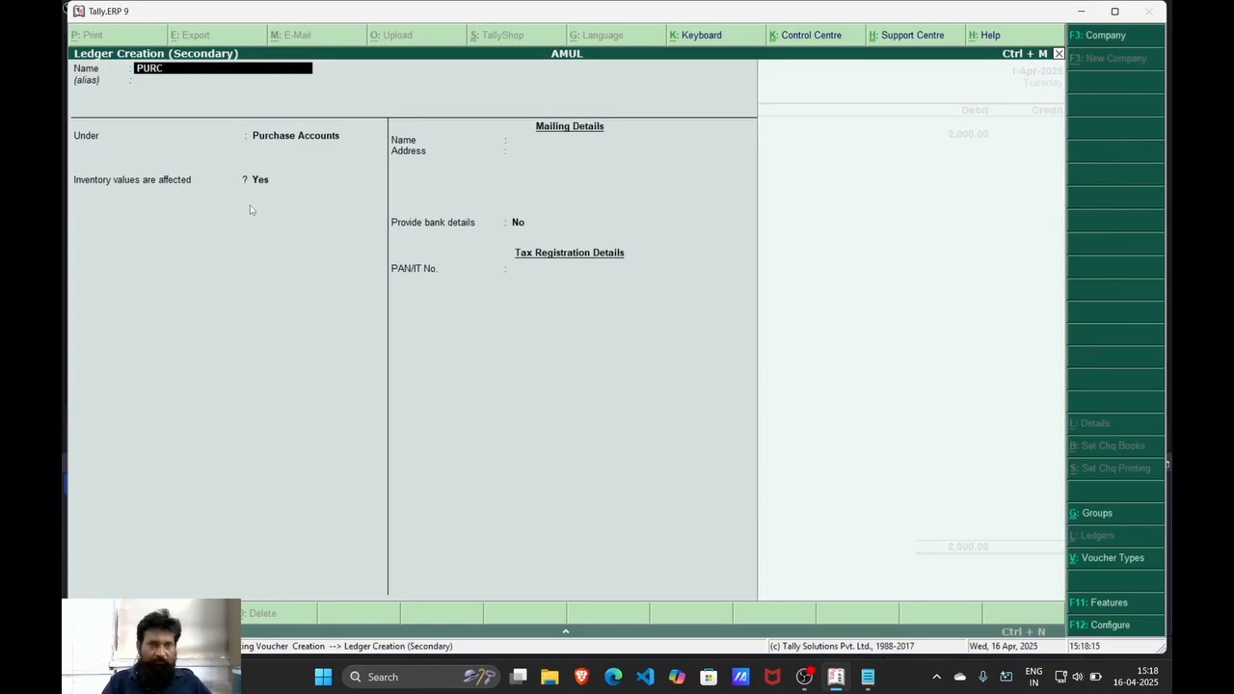
pyautogui.write('HSAE RETURN')
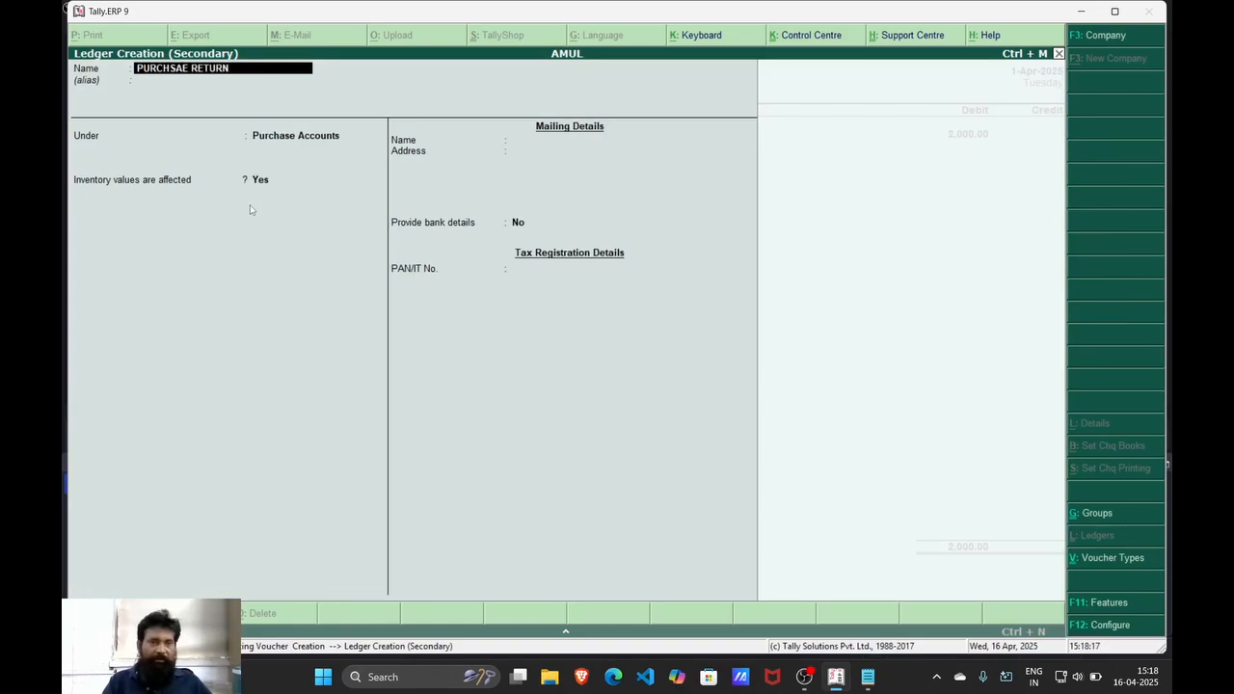
pyautogui.press('Return')
pyautogui.write('PU')
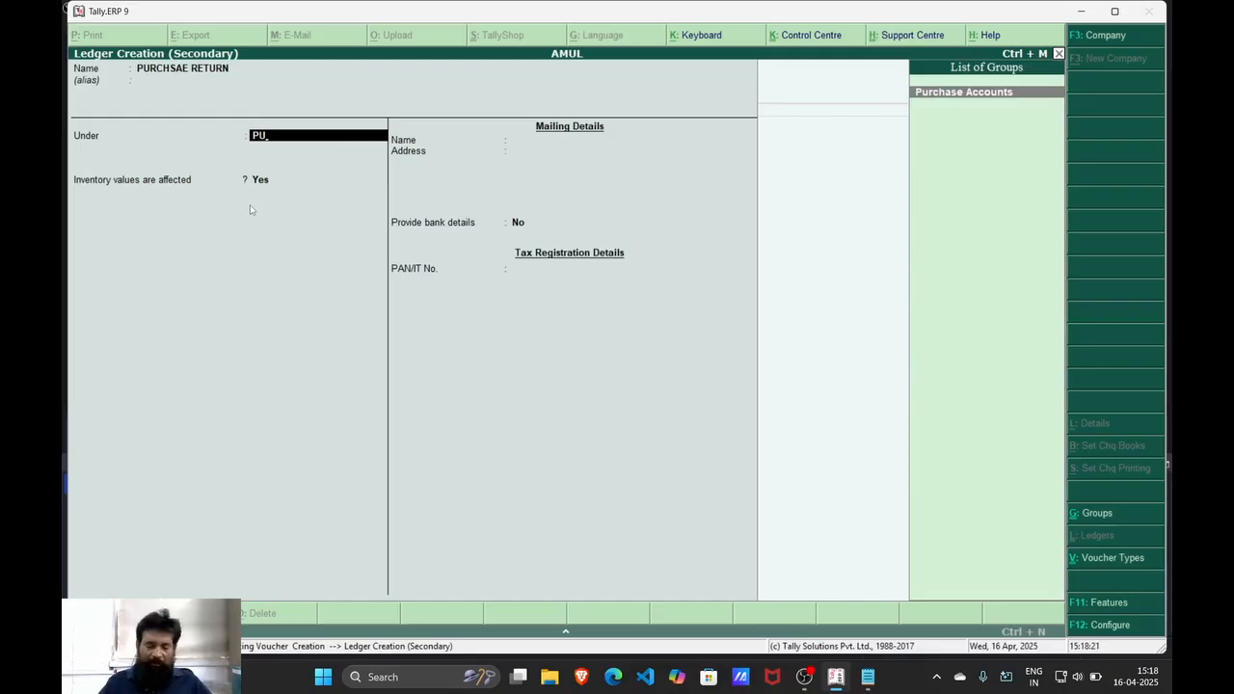
pyautogui.press('Return')
pyautogui.press('Return')
pyautogui.press('Return')
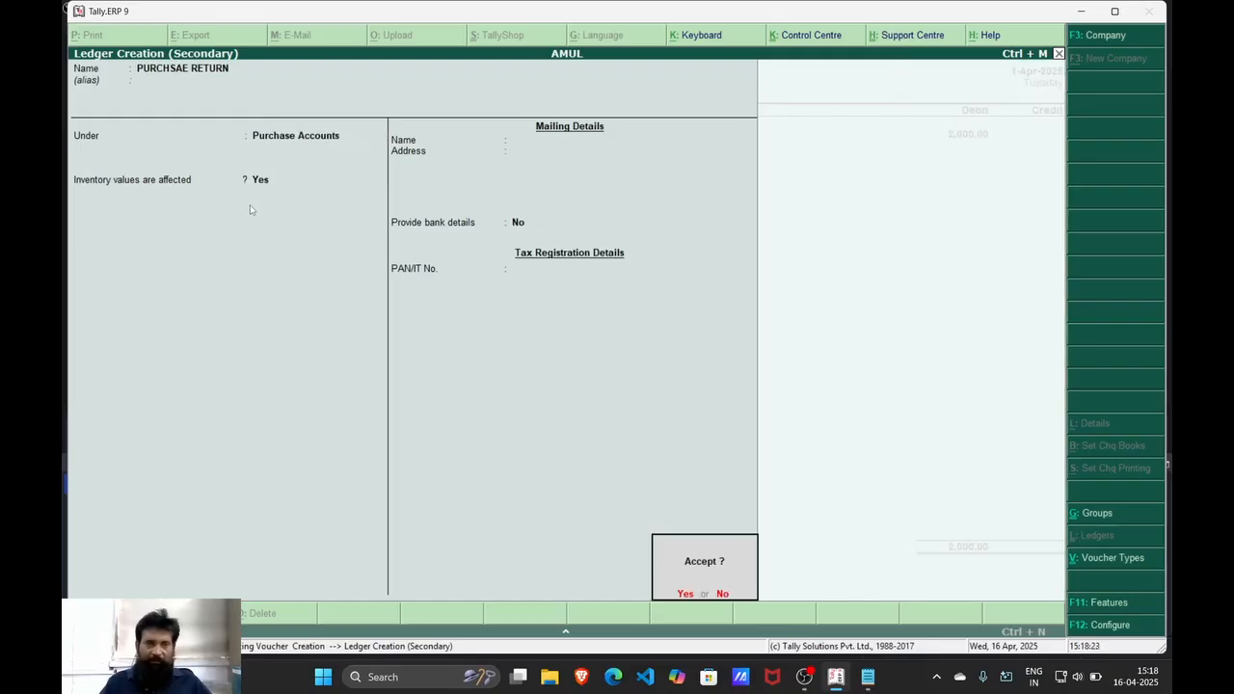
pyautogui.press('Return')
# Credit PURCHSAE RETURN with 2000 and save the journal voucher without inventory allocations or a narration
pyautogui.press('Return')
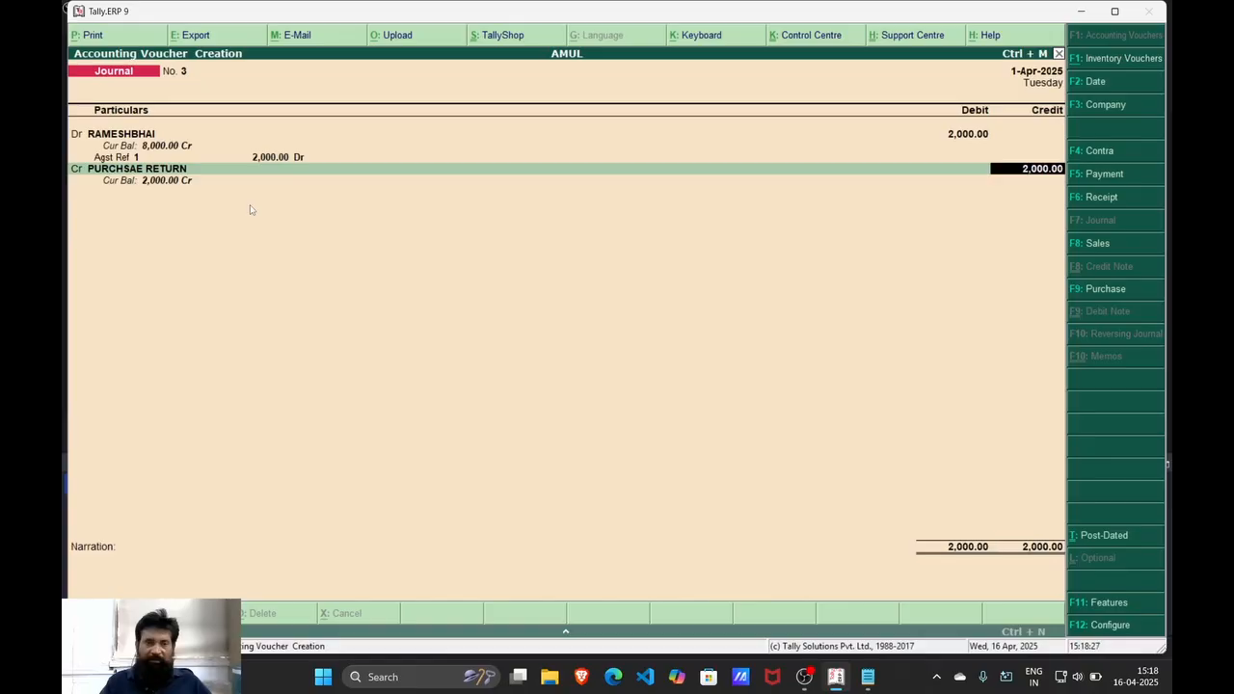
pyautogui.press('Return')
pyautogui.press('Return')
pyautogui.press('Return')
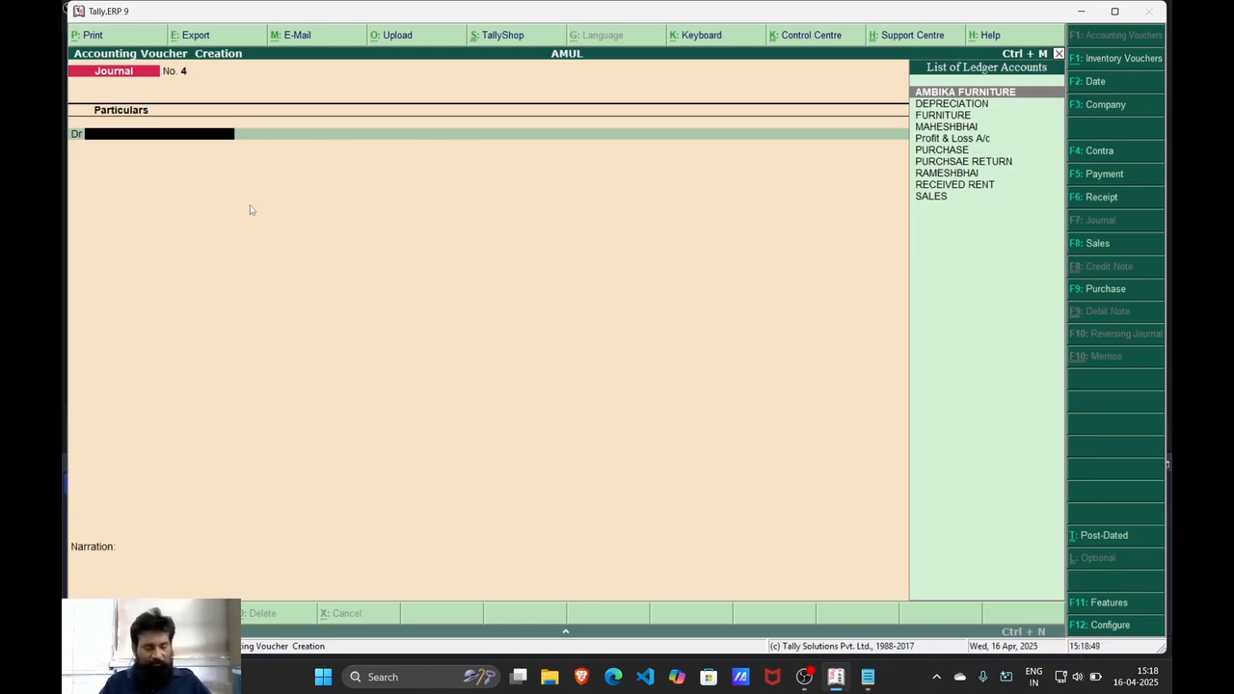
# Start a contra voucher, and add the line DEPOSITE RS 10000 IN SBI BANK below the purchase return entry in Notepad
pyautogui.press('F4')
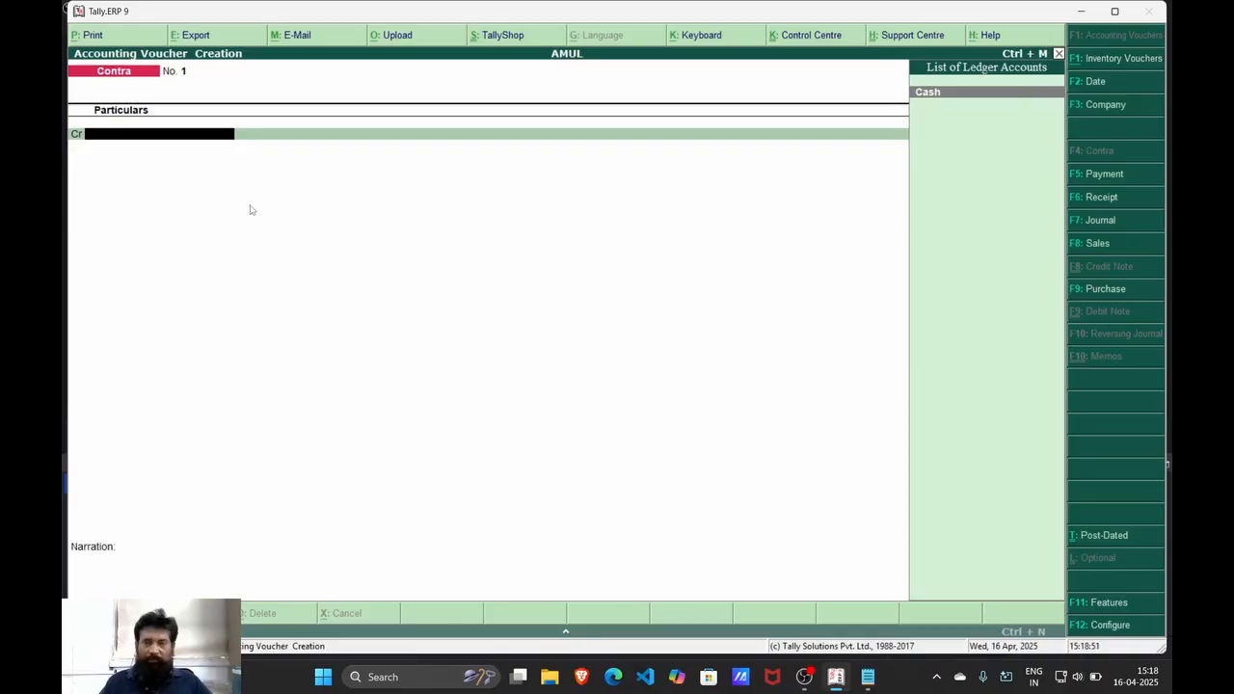
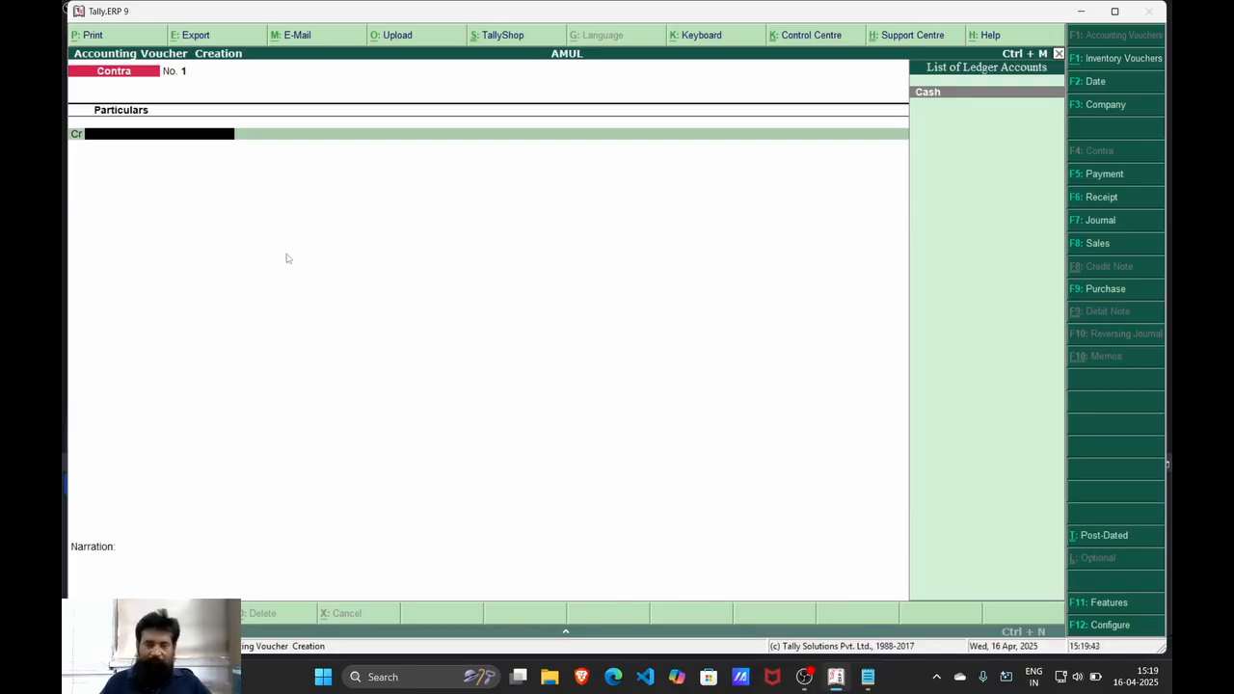
pyautogui.click(868, 677)
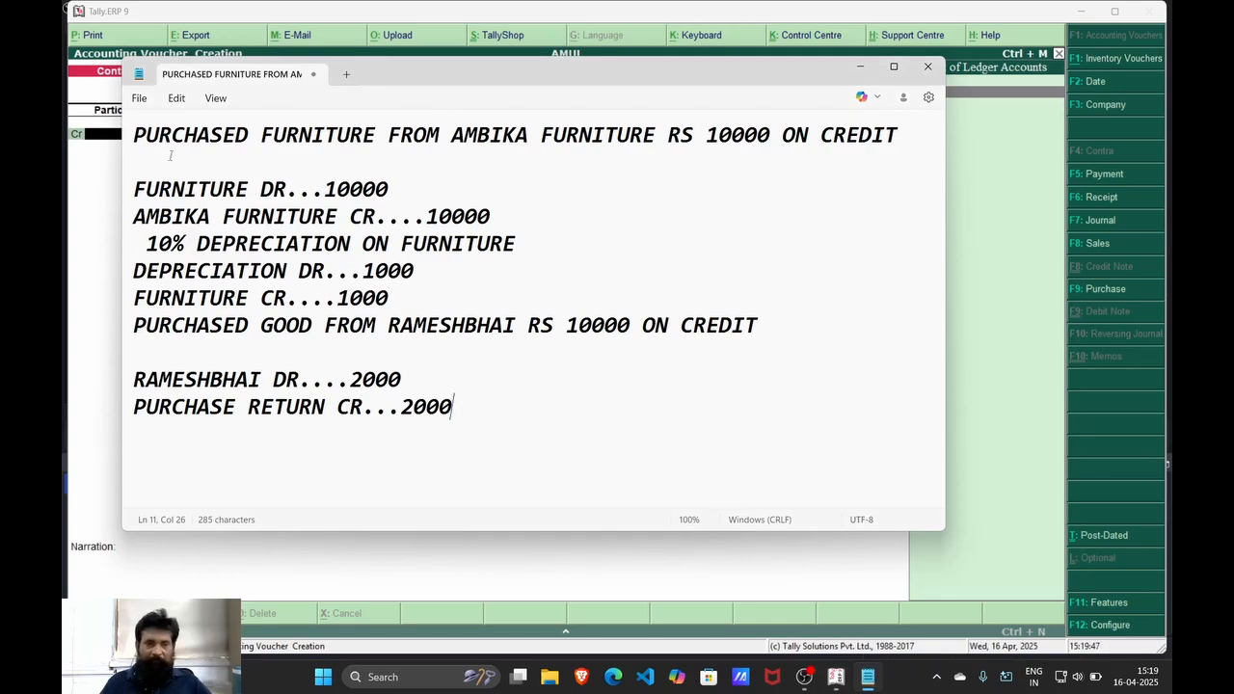
pyautogui.press('Return')
pyautogui.press('Return')
pyautogui.press('Return')
pyautogui.press('Return')
pyautogui.press('Return')
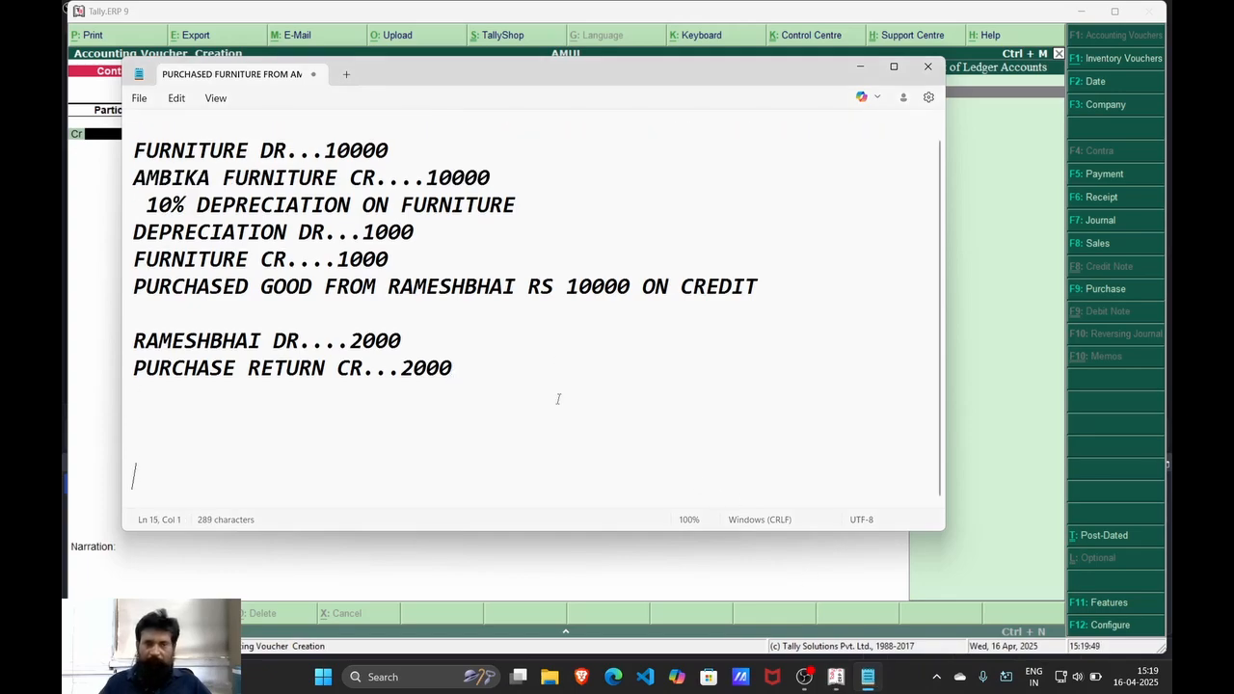
pyautogui.press('Up')
pyautogui.press('Up')
pyautogui.press('Up')
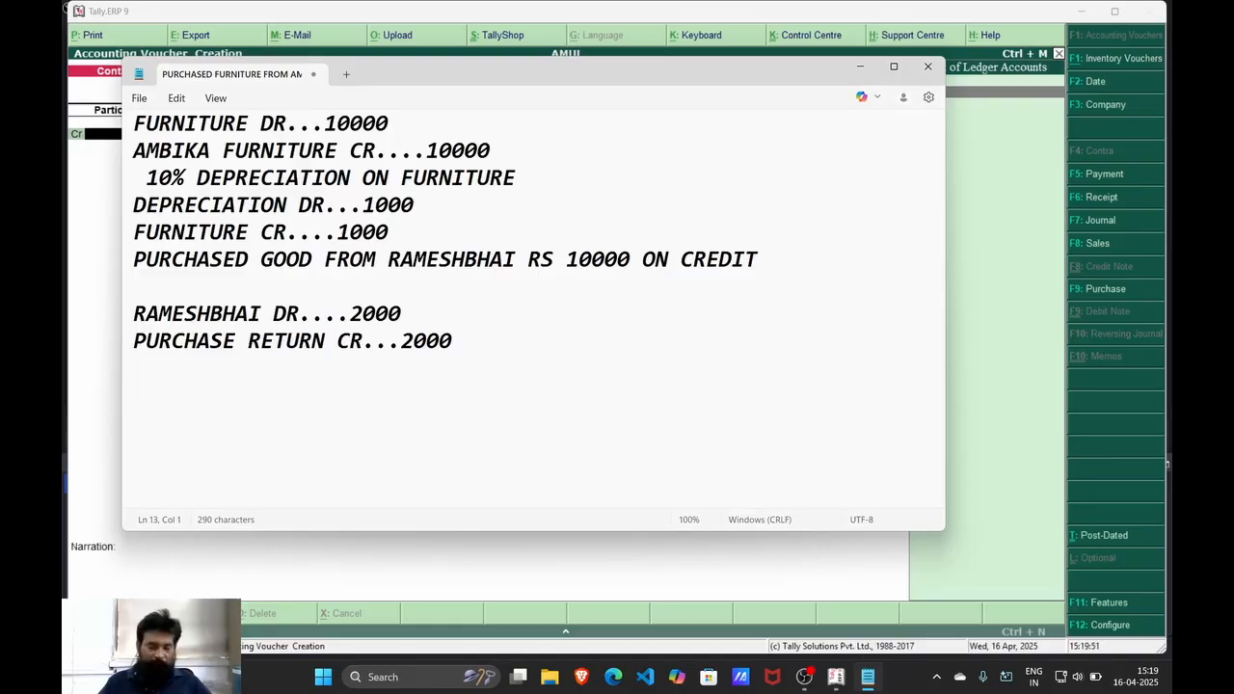
pyautogui.write('DEPOS')
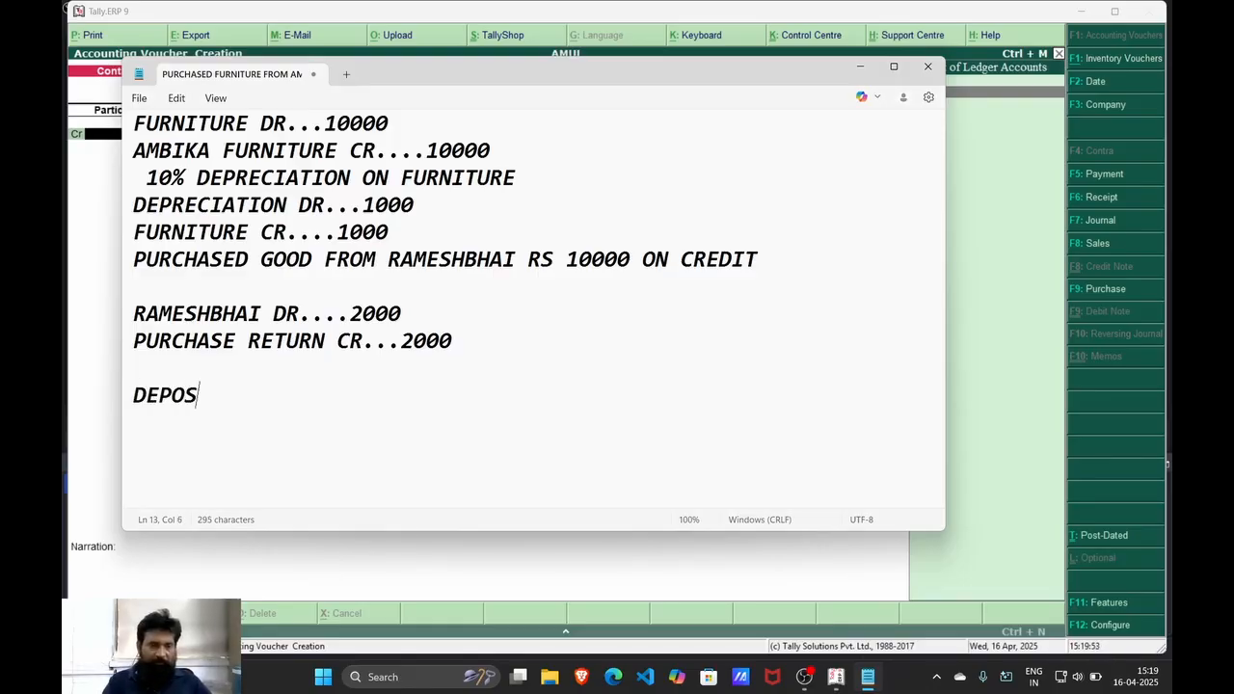
pyautogui.write('ITE ')
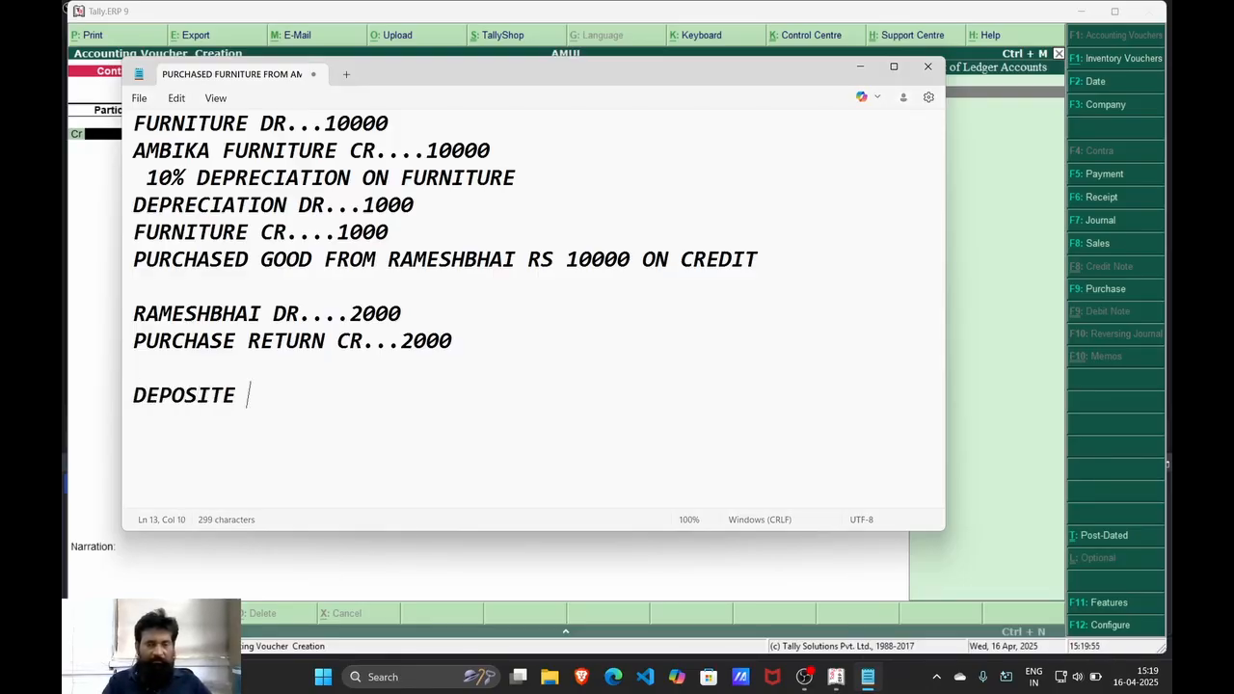
pyautogui.write('RS 1000')
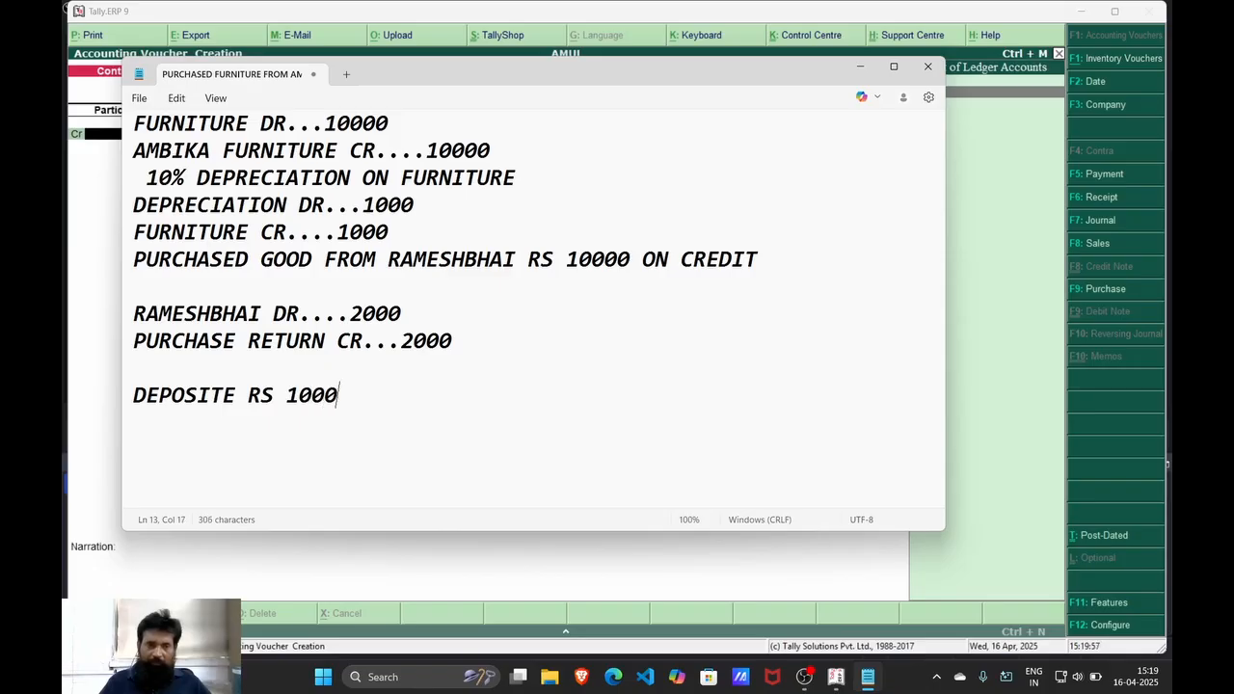
pyautogui.write('0 IN')
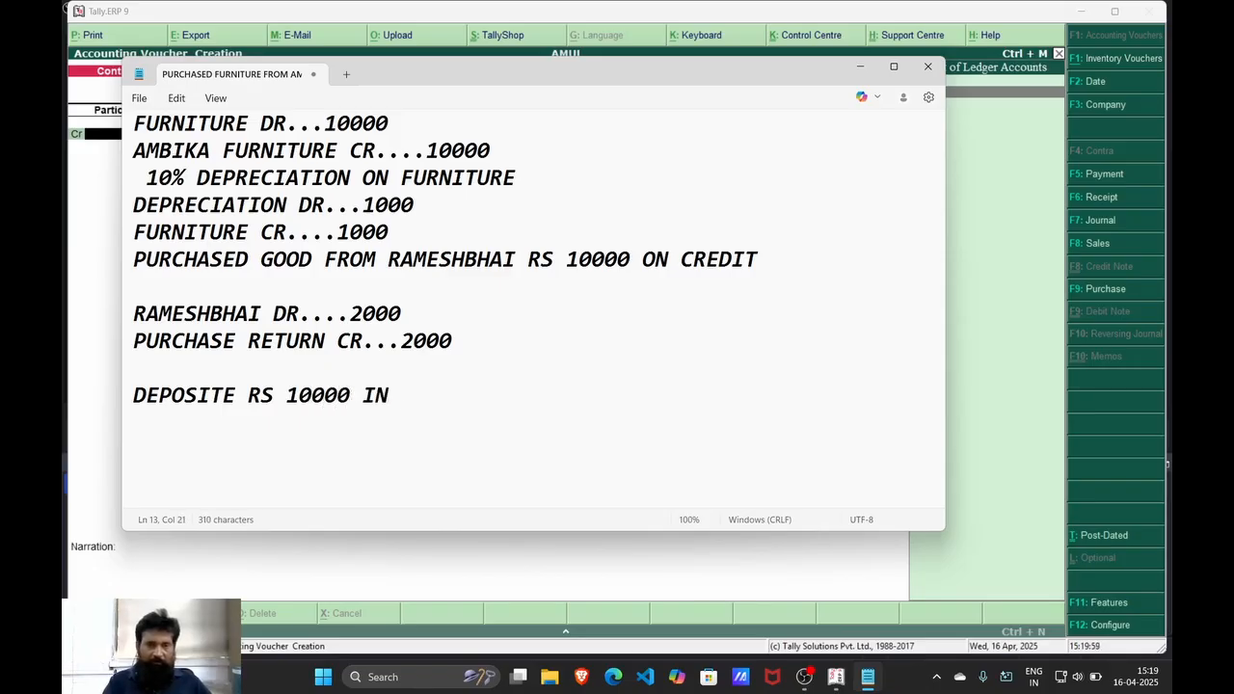
pyautogui.write(' SBI BANK')
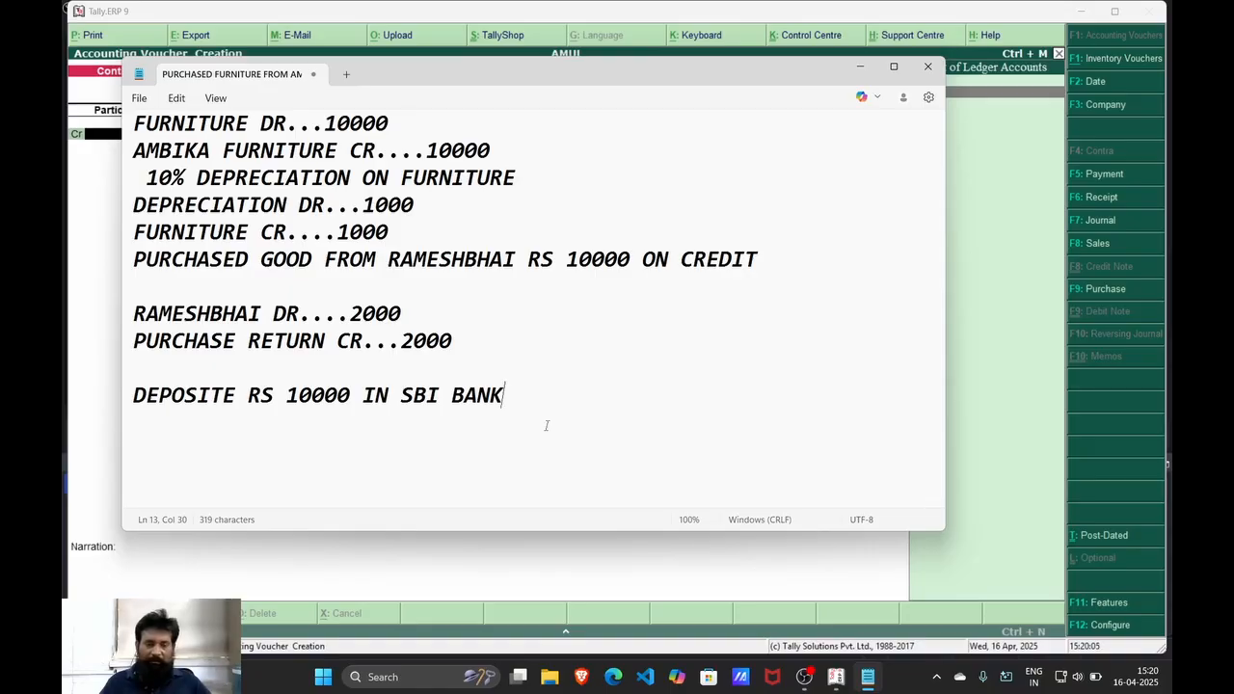
# Add the entry lines SBI BANK DR...10000 and CASH CR...10000 under the deposit note and return to Tally
pyautogui.press('Return')
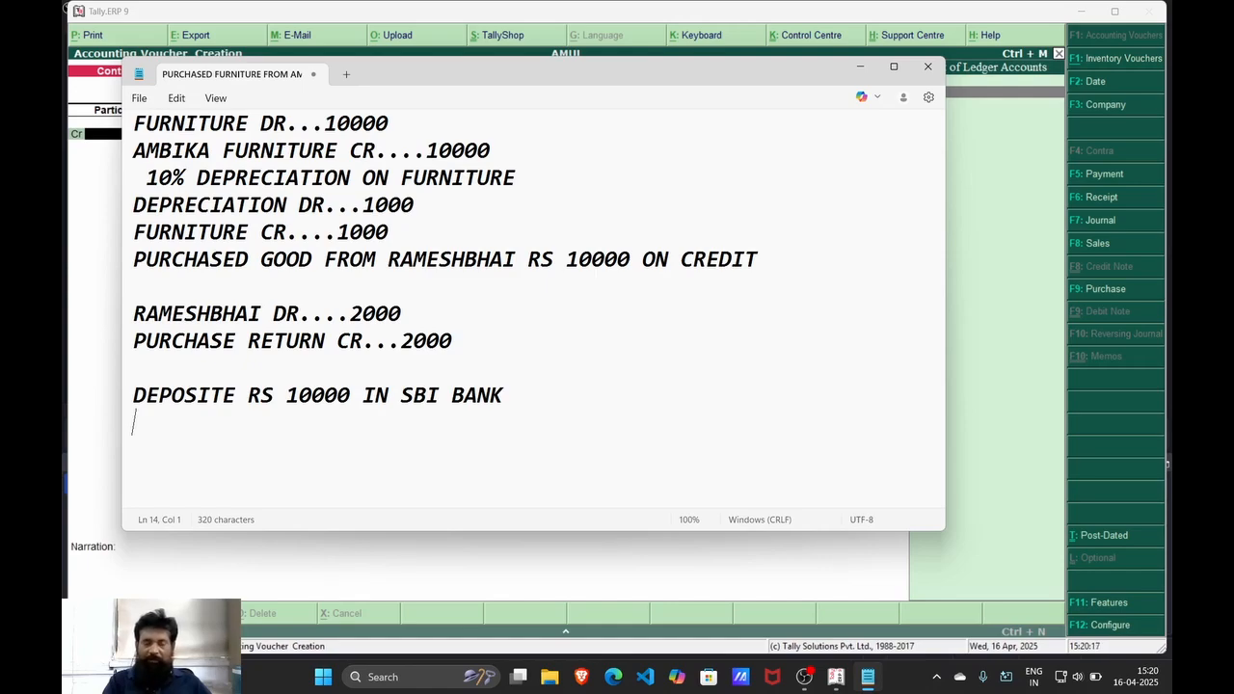
pyautogui.write('S')
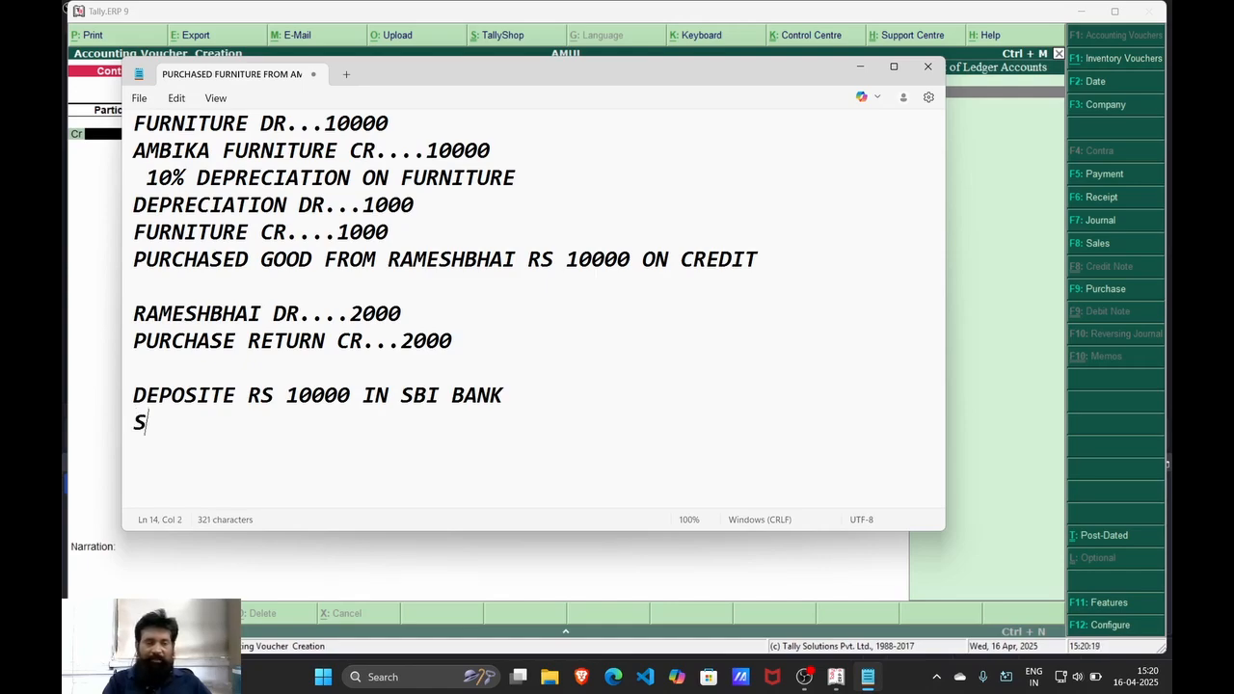
pyautogui.write('BI BANK DR')
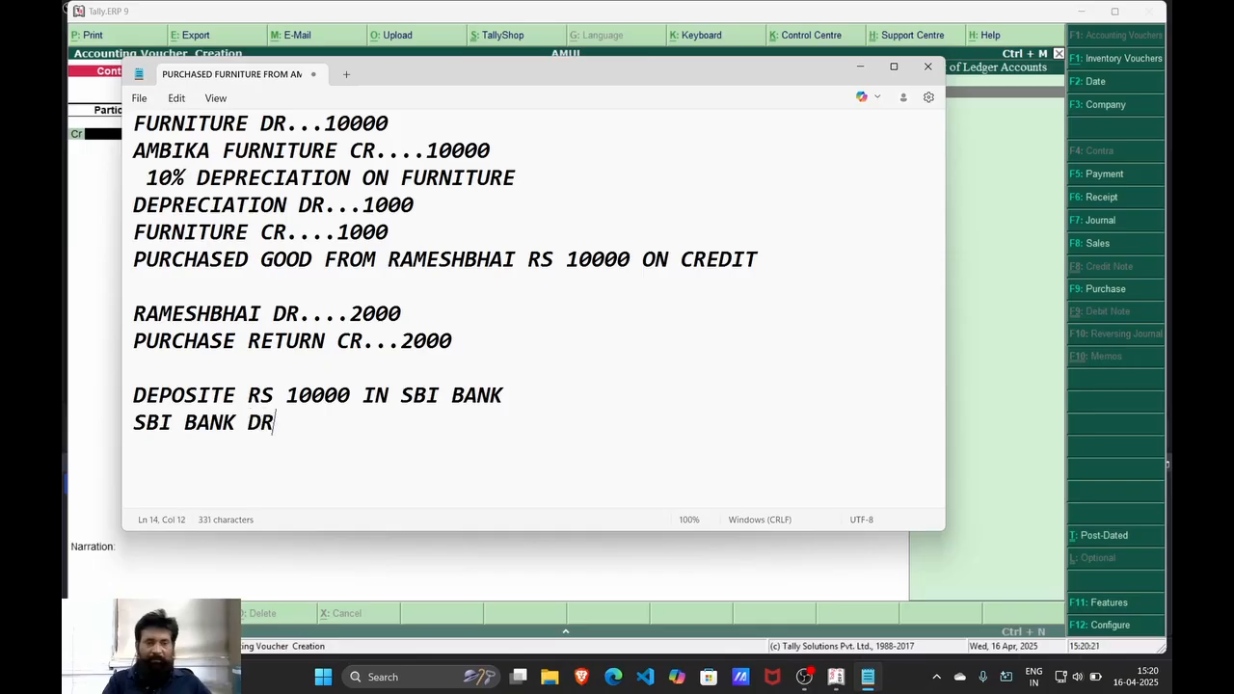
pyautogui.write('...10000')
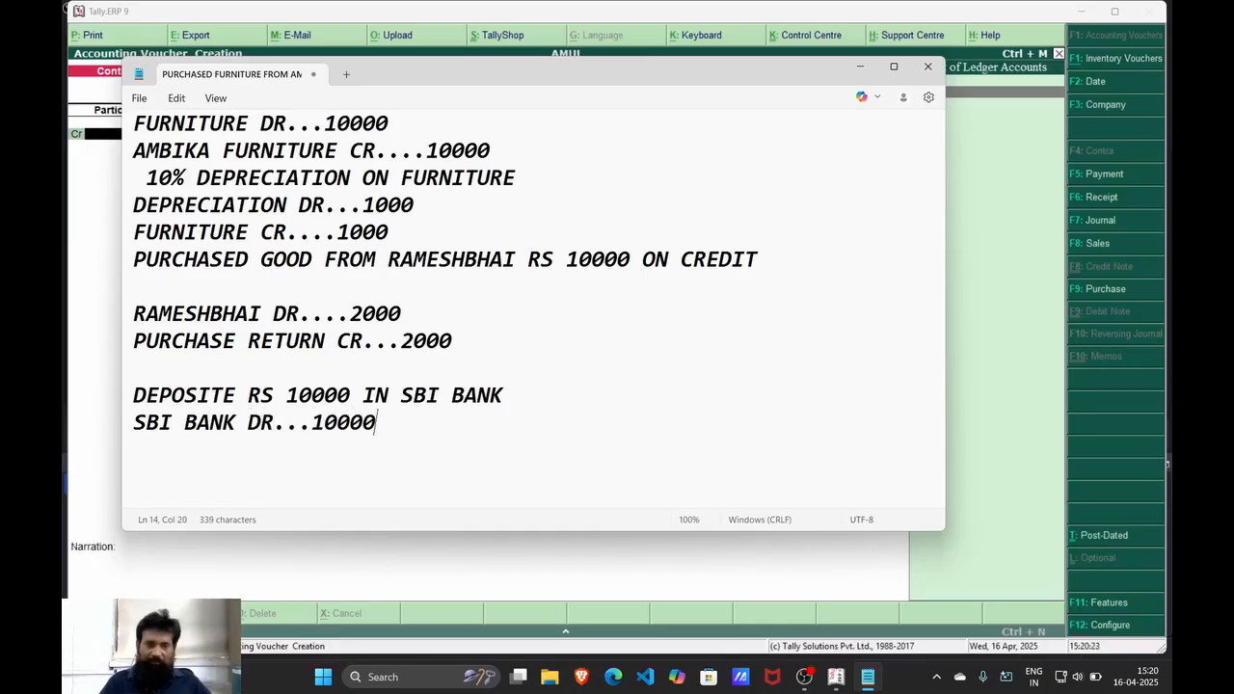
pyautogui.press('Return')
pyautogui.write('CAS')
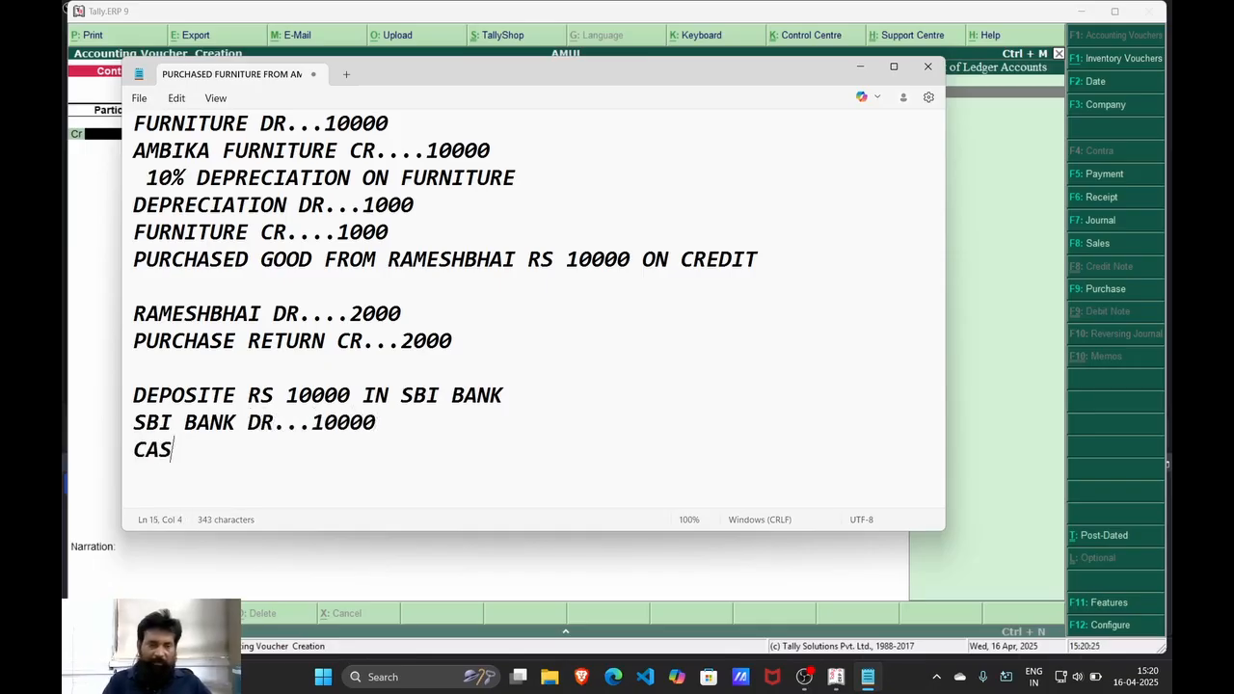
pyautogui.write('H CR...')
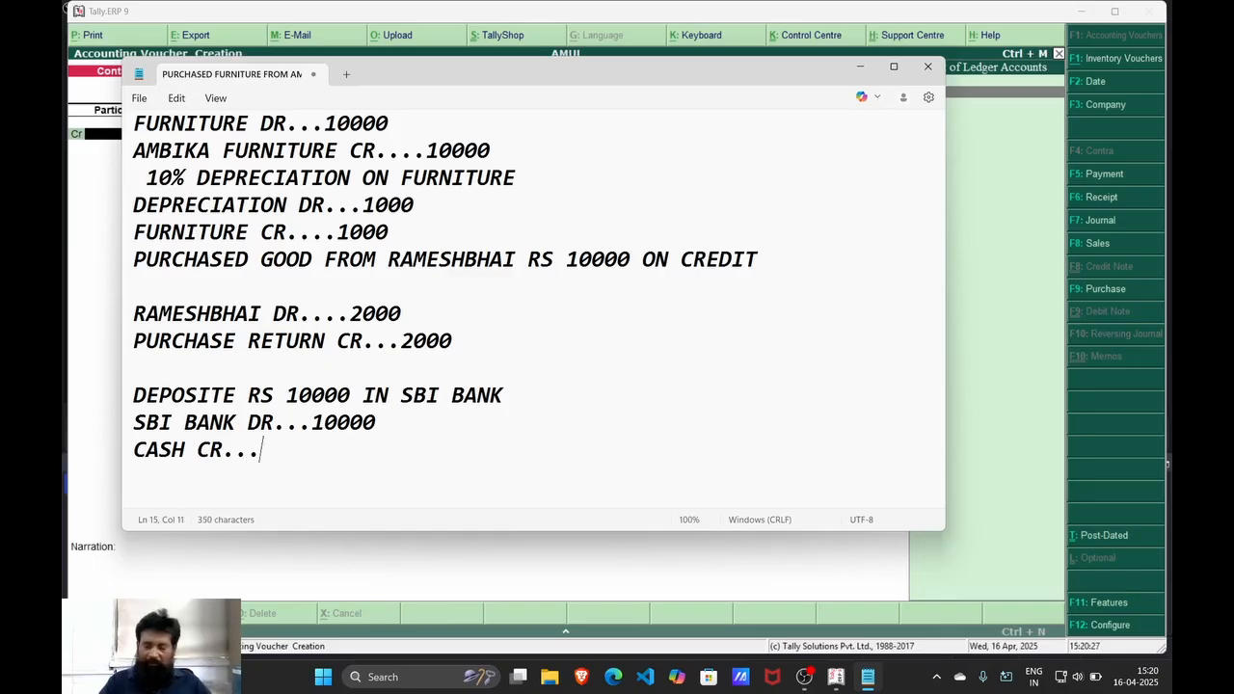
pyautogui.write('10000')
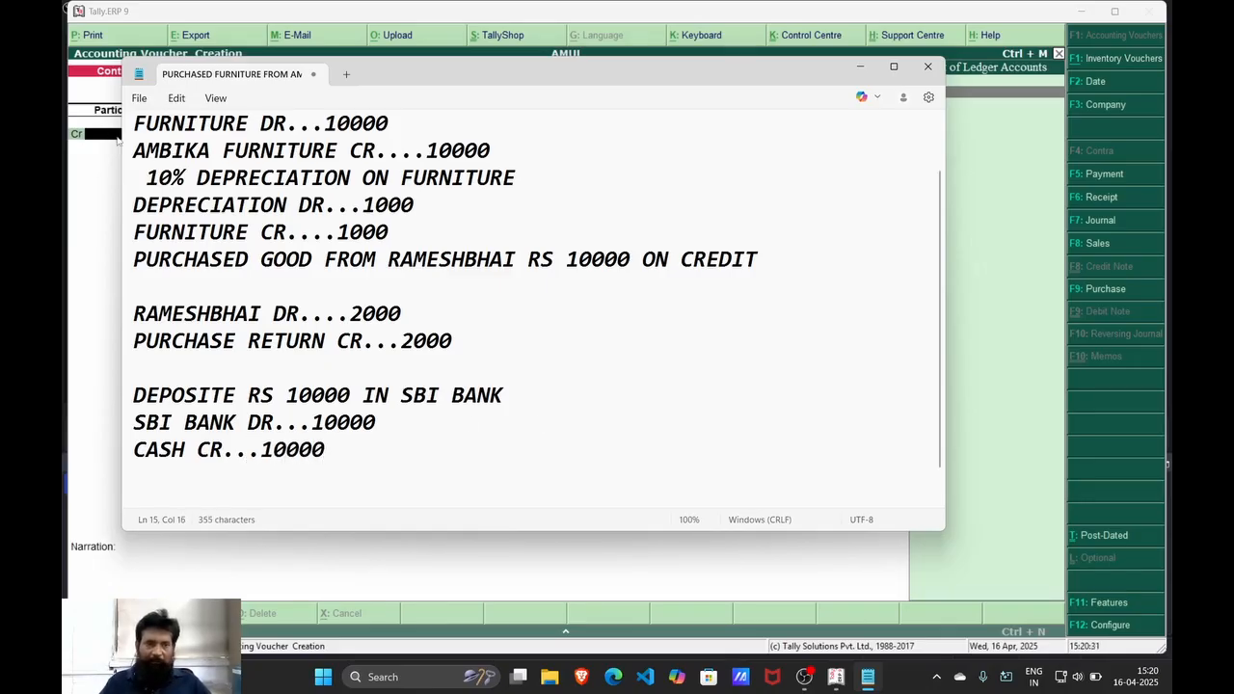
pyautogui.hotkey('alt', 'Tab')
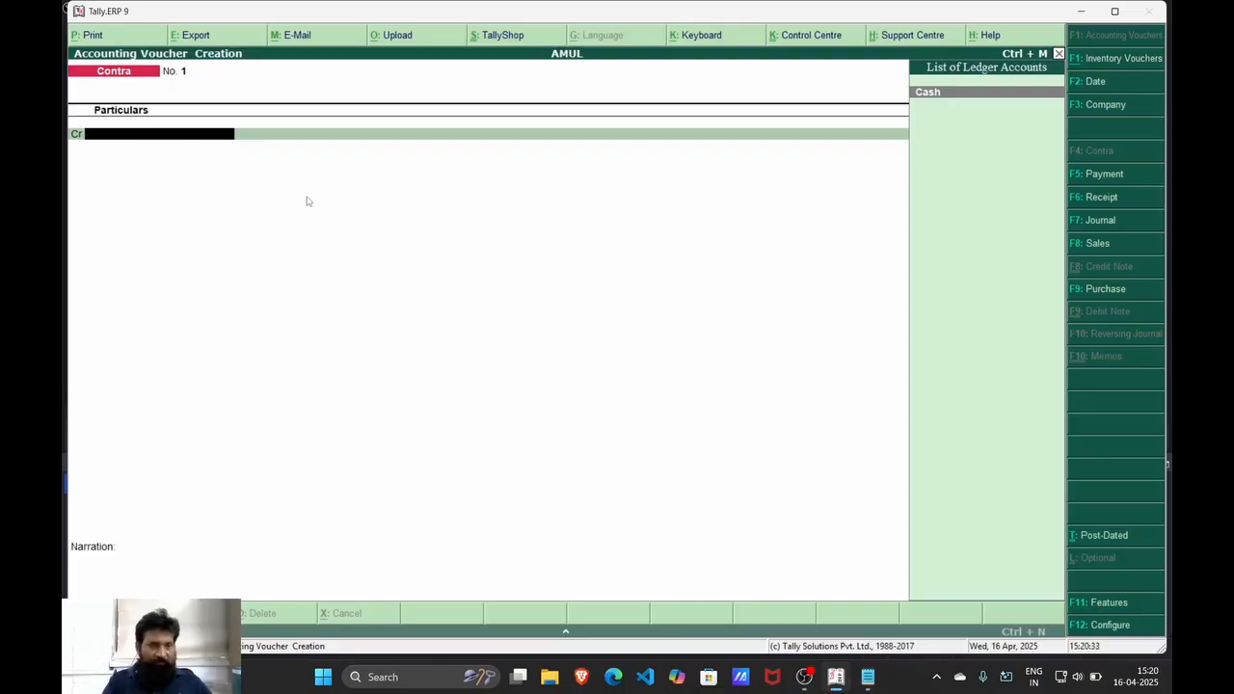
pyautogui.hotkey('alt', 'c')
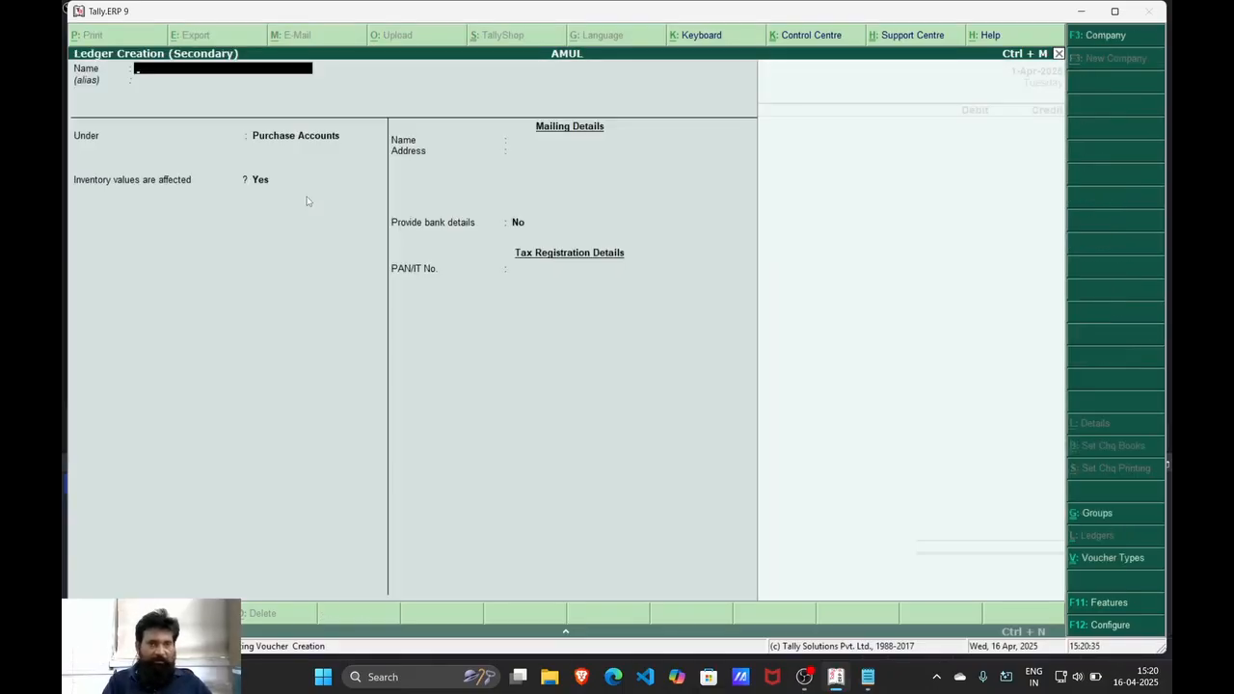
pyautogui.write('C')
pyautogui.press('BackSpace')
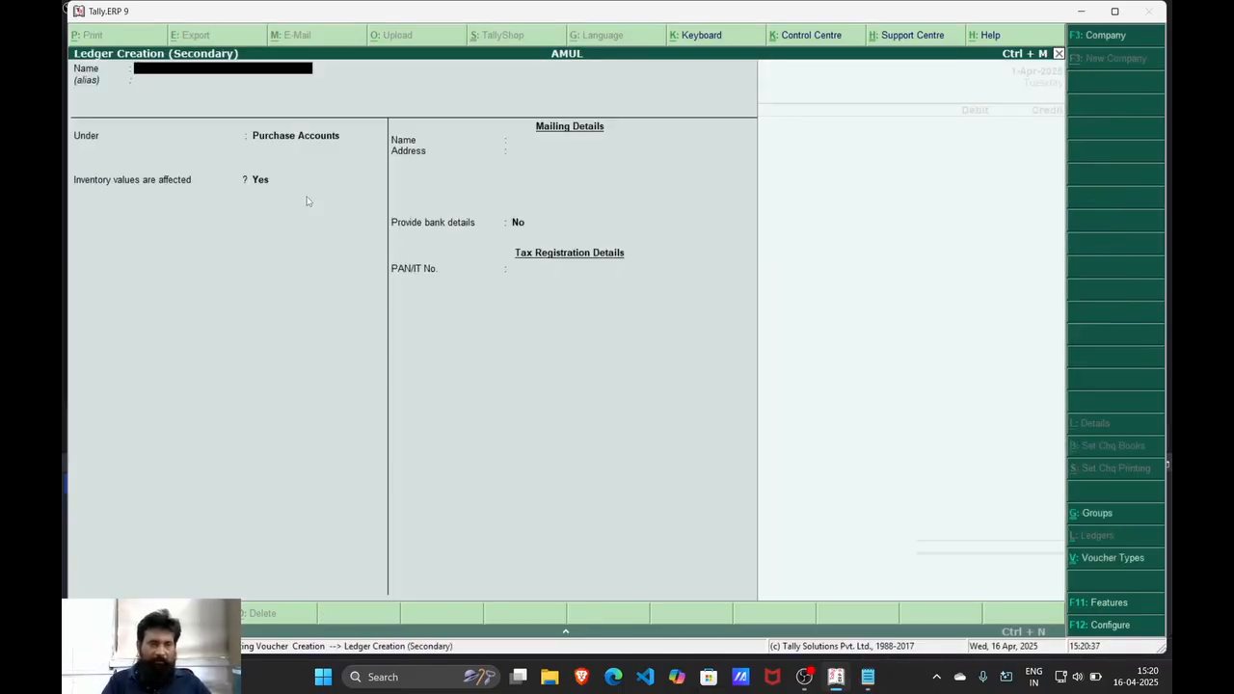
pyautogui.press('Escape')
pyautogui.press('Return')
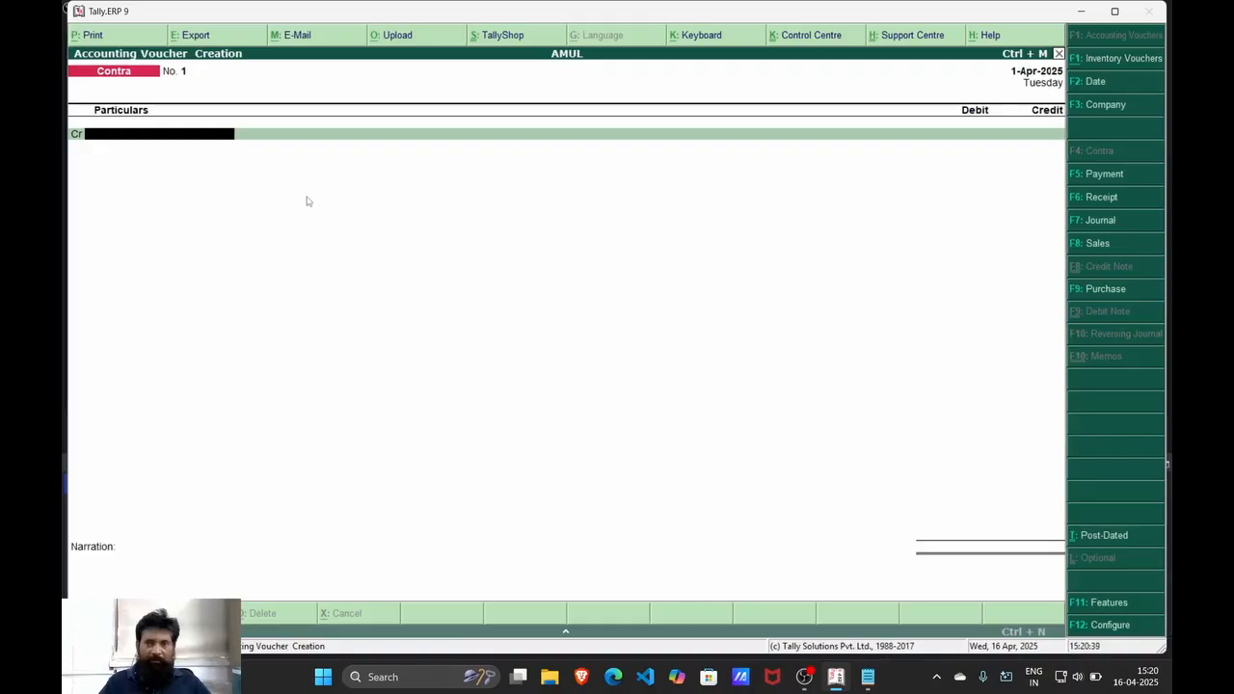
# Credit the Cash ledger with 10000 in the contra voucher
pyautogui.write('C')
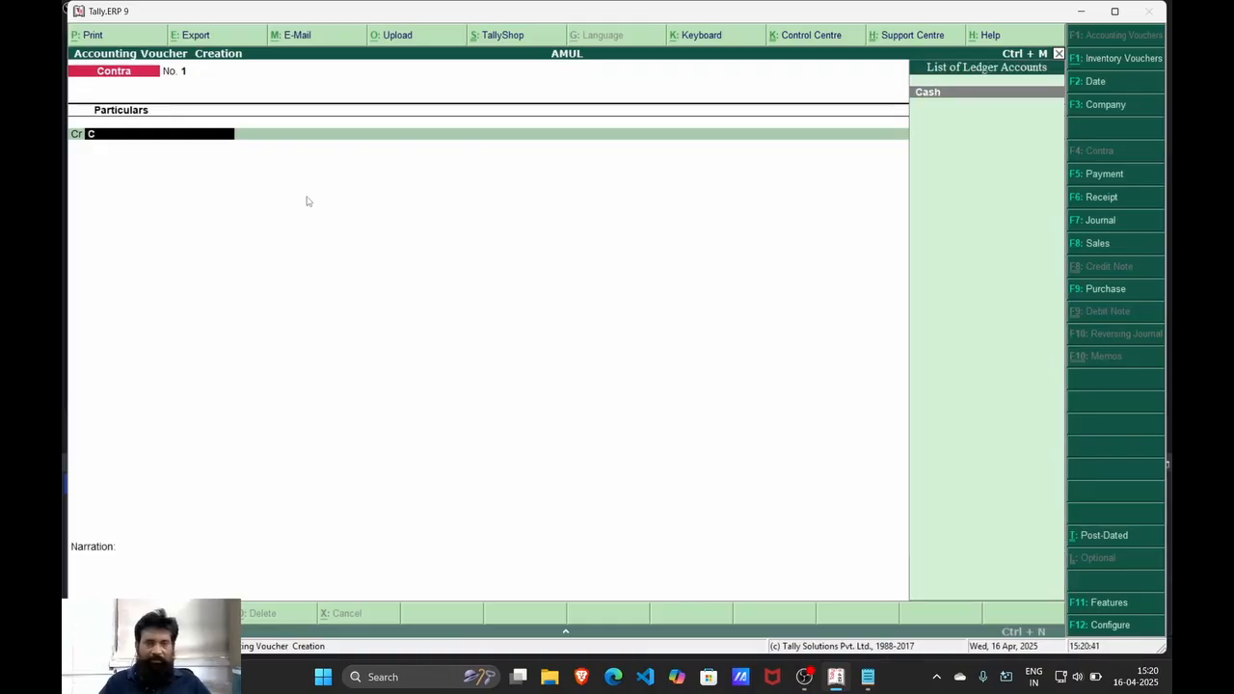
pyautogui.press('Return')
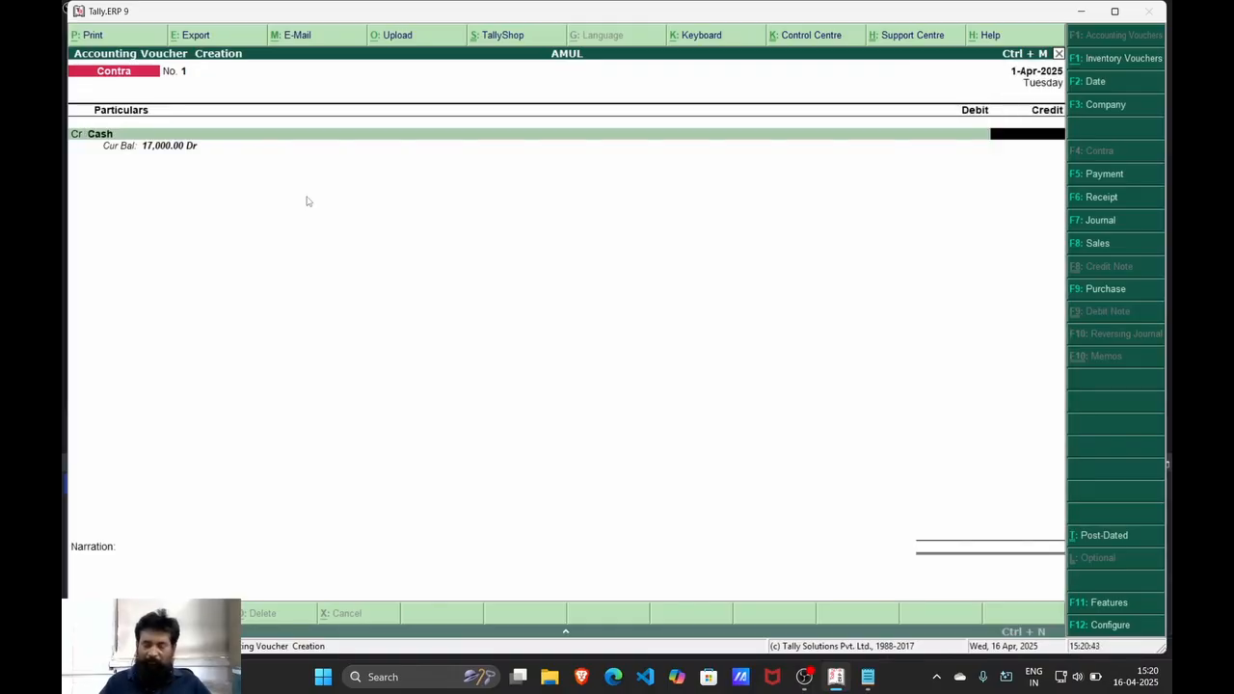
pyautogui.write('10000')
pyautogui.press('Return')
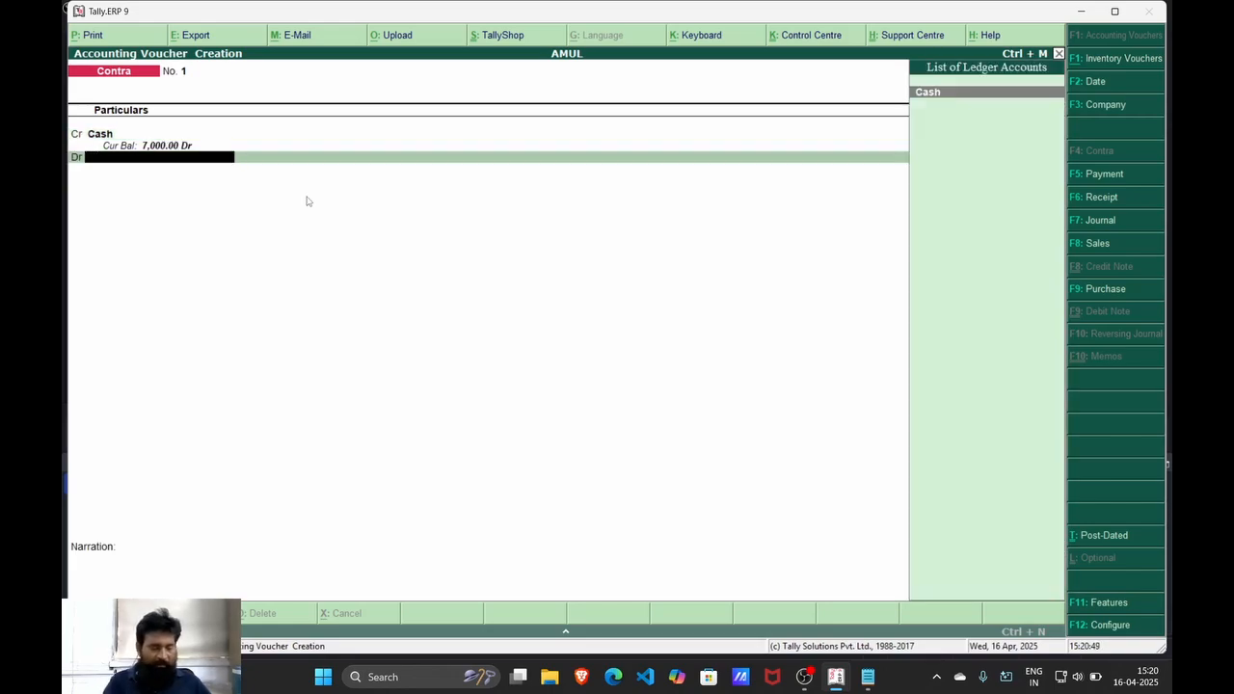
# Create a ledger named SBI BANK under Bank Accounts for the debit line, keeping the default bank and mailing details
pyautogui.hotkey('alt', 'c')
pyautogui.write('SBI BANK')
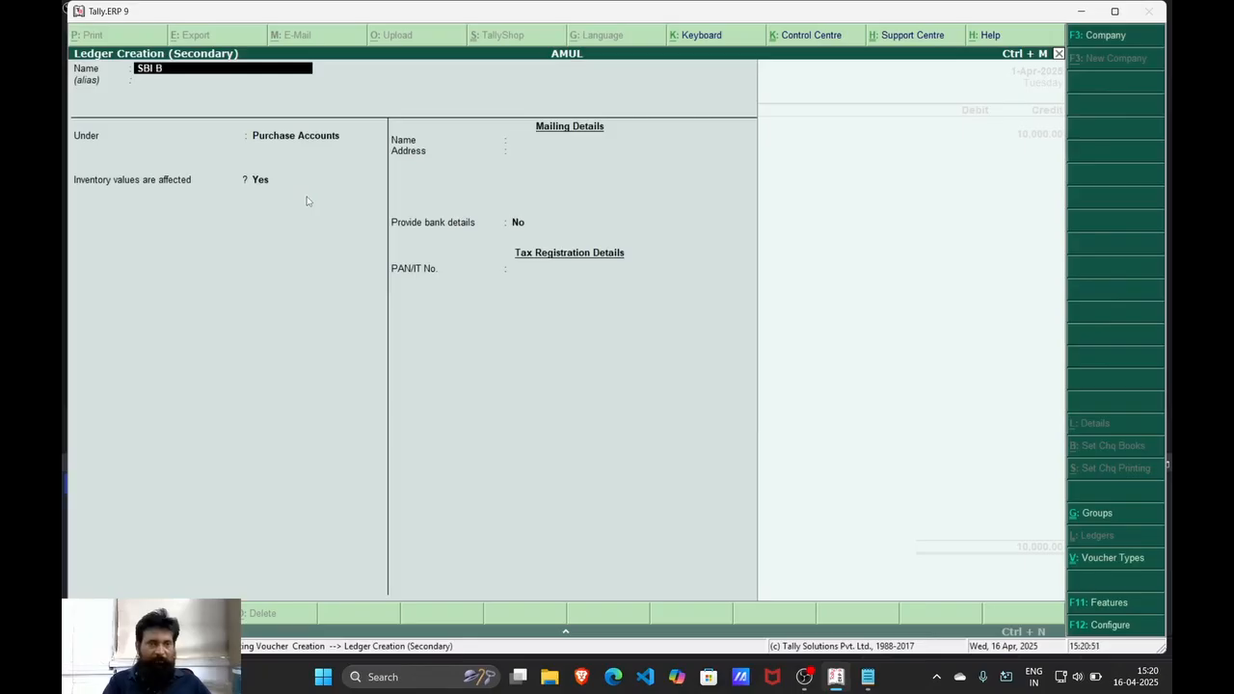
pyautogui.press('Return')
pyautogui.press('Return')
pyautogui.write('BAN')
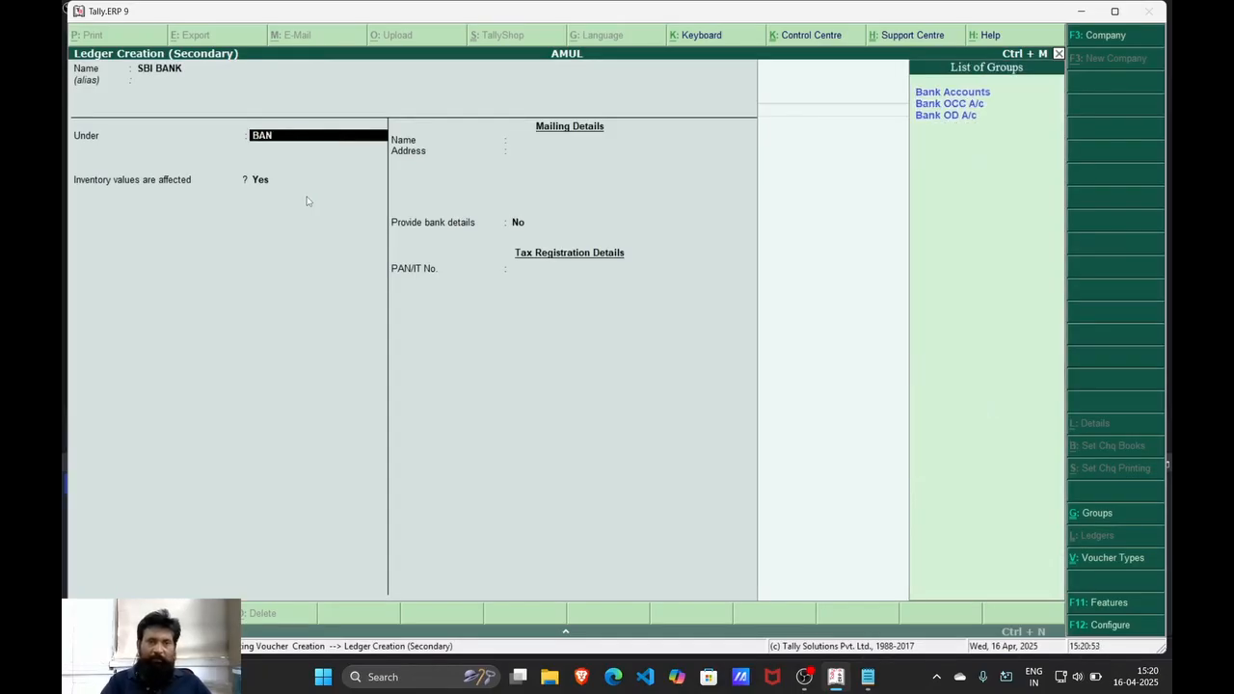
pyautogui.press('Return')
pyautogui.press('Return')
pyautogui.press('Return')
pyautogui.press('Return')
pyautogui.press('Return')
pyautogui.press('Return')
pyautogui.press('Return')
pyautogui.press('Return')
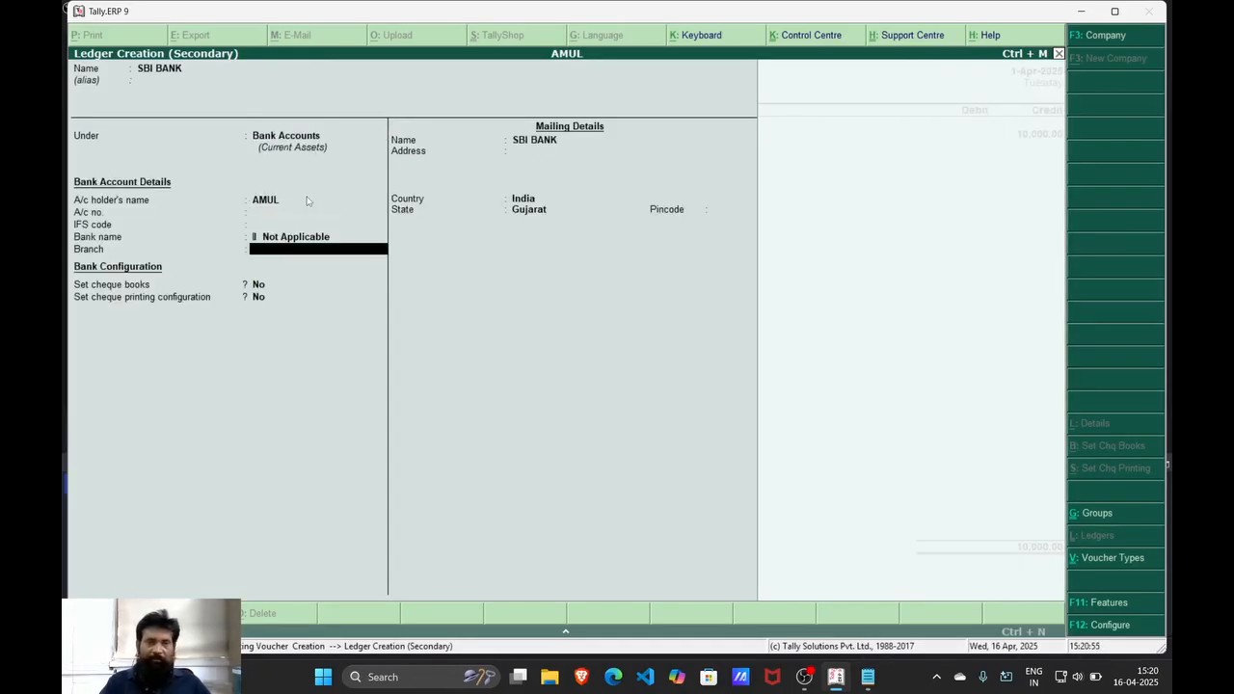
pyautogui.press('Return')
pyautogui.press('Return')
pyautogui.press('Return')
pyautogui.press('Return')
pyautogui.press('Return')
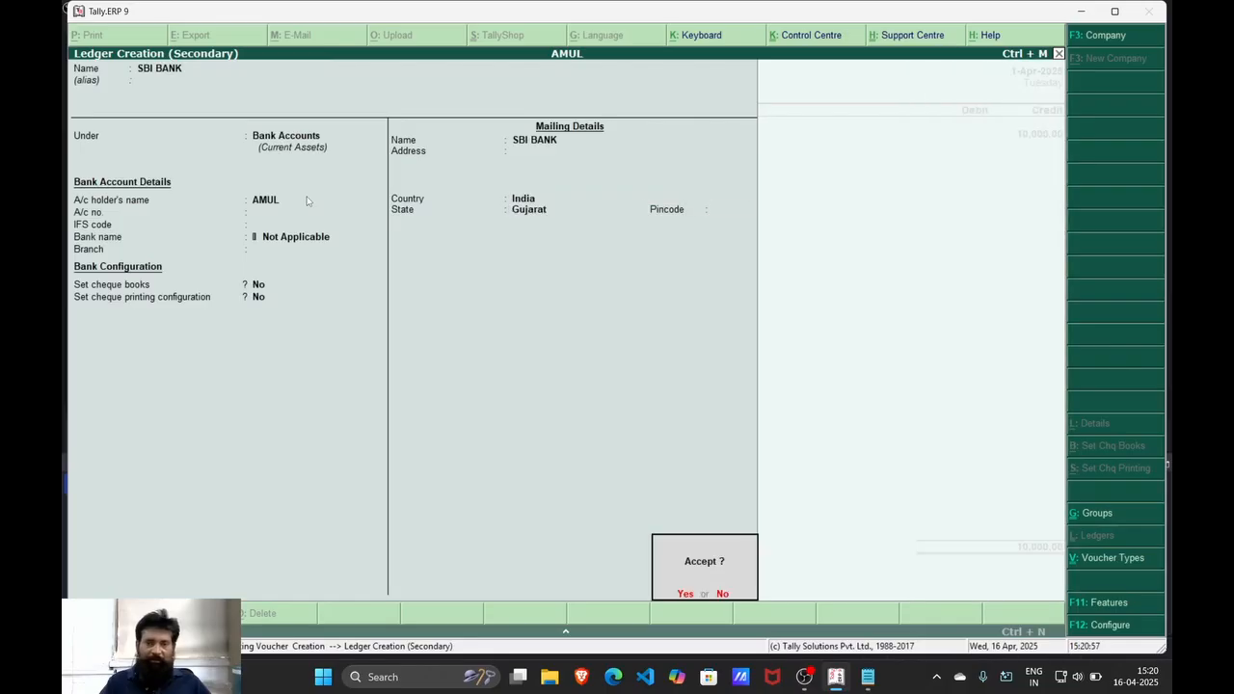
pyautogui.press('Return')
# Debit SBI BANK with 10000 as a Cash transaction, leaving denominations and narration blank, and save the contra voucher
pyautogui.press('Return')
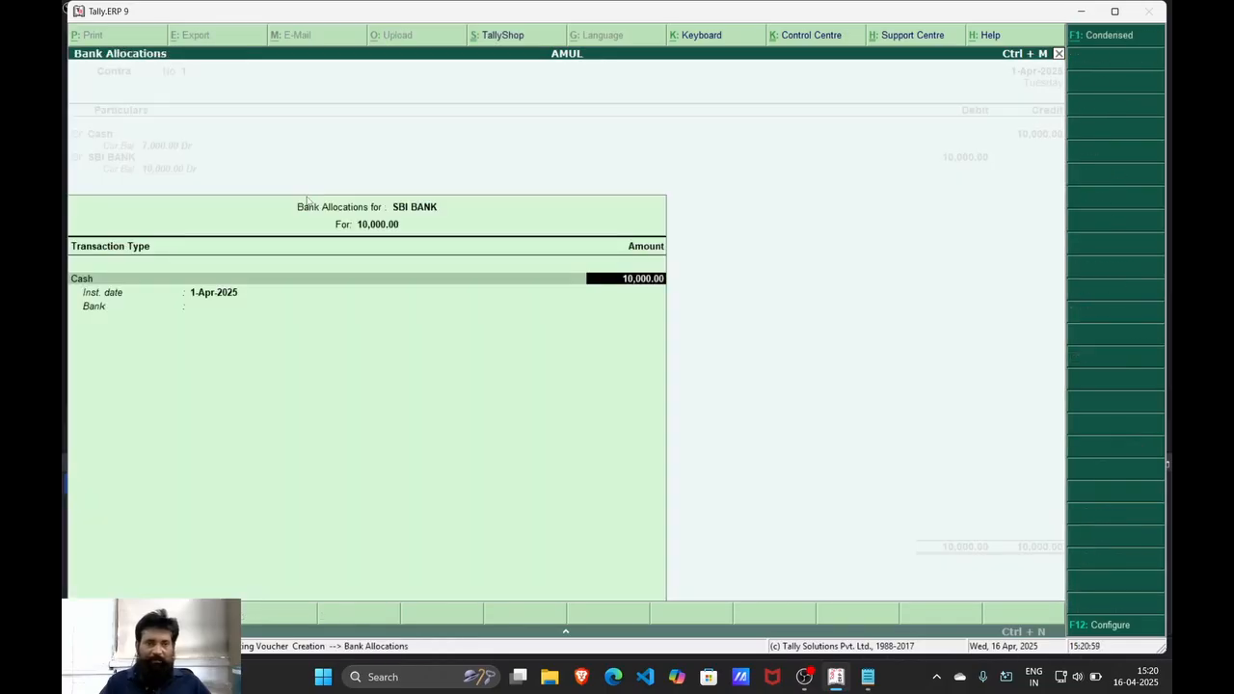
pyautogui.press('Return')
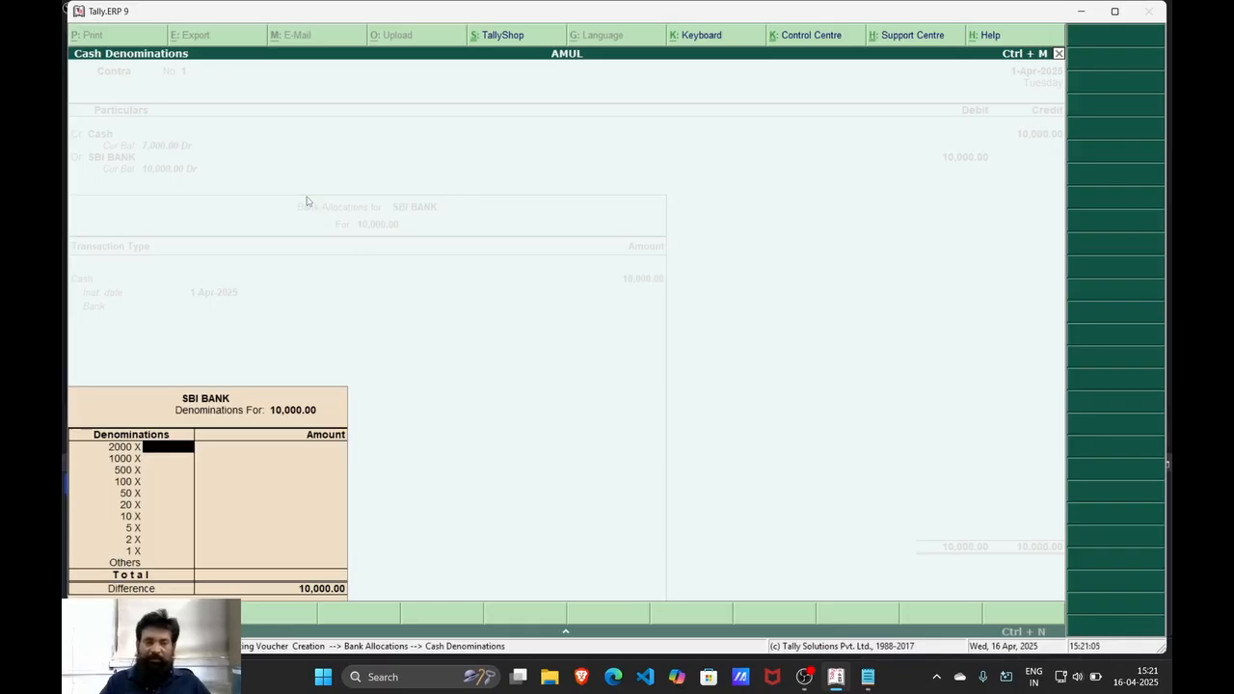
pyautogui.press('Return')
pyautogui.press('Return')
pyautogui.press('Return')
pyautogui.press('Return')
pyautogui.press('Return')
pyautogui.press('Return')
pyautogui.press('Return')
pyautogui.press('Return')
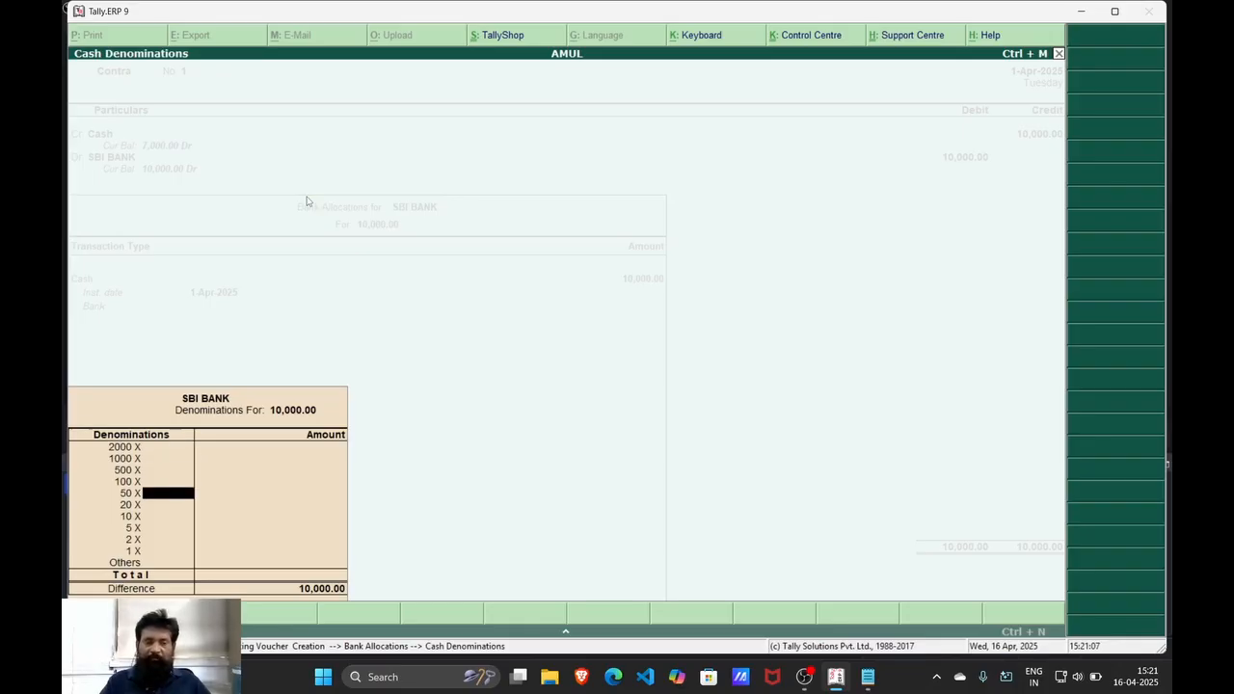
pyautogui.press('Return')
pyautogui.press('Return')
pyautogui.press('Return')
pyautogui.press('Return')
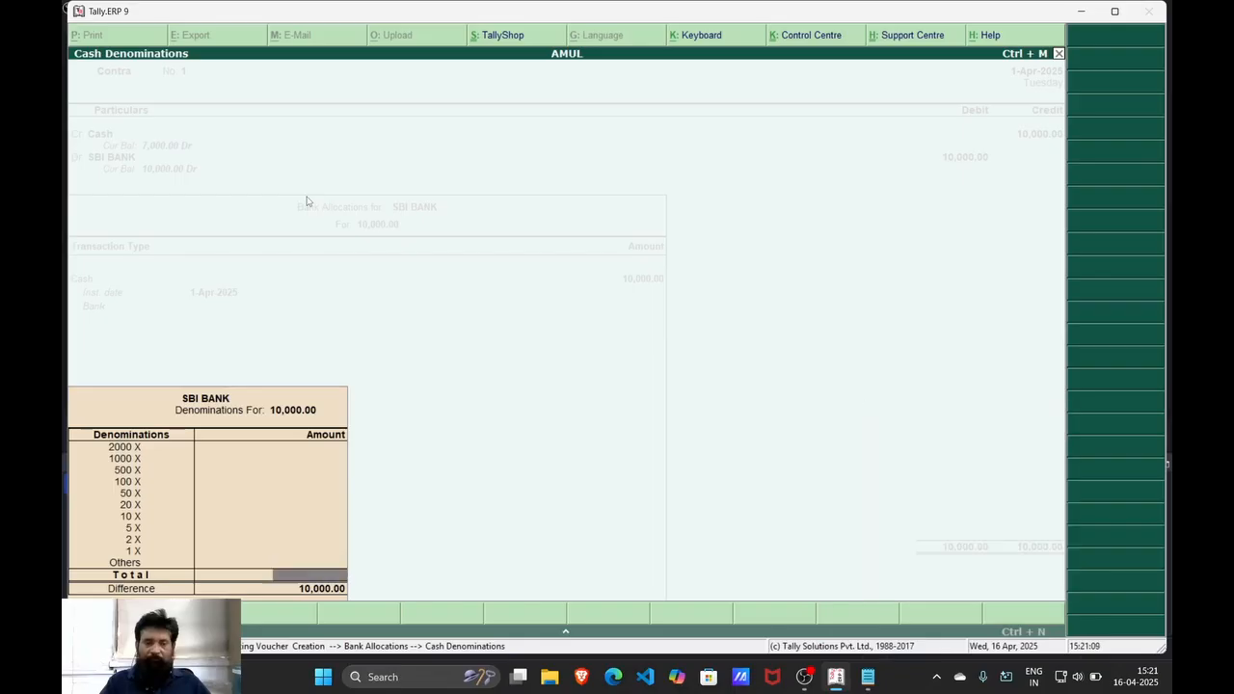
pyautogui.press('Return')
pyautogui.press('Return')
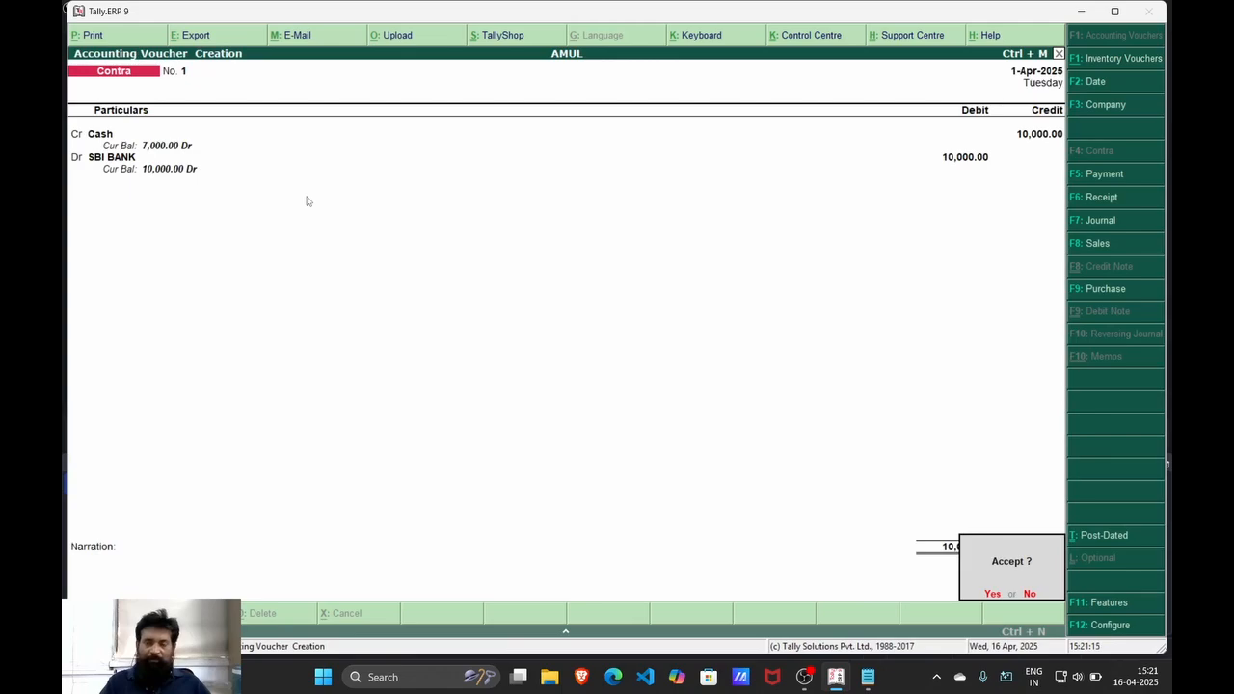
pyautogui.press('Return')
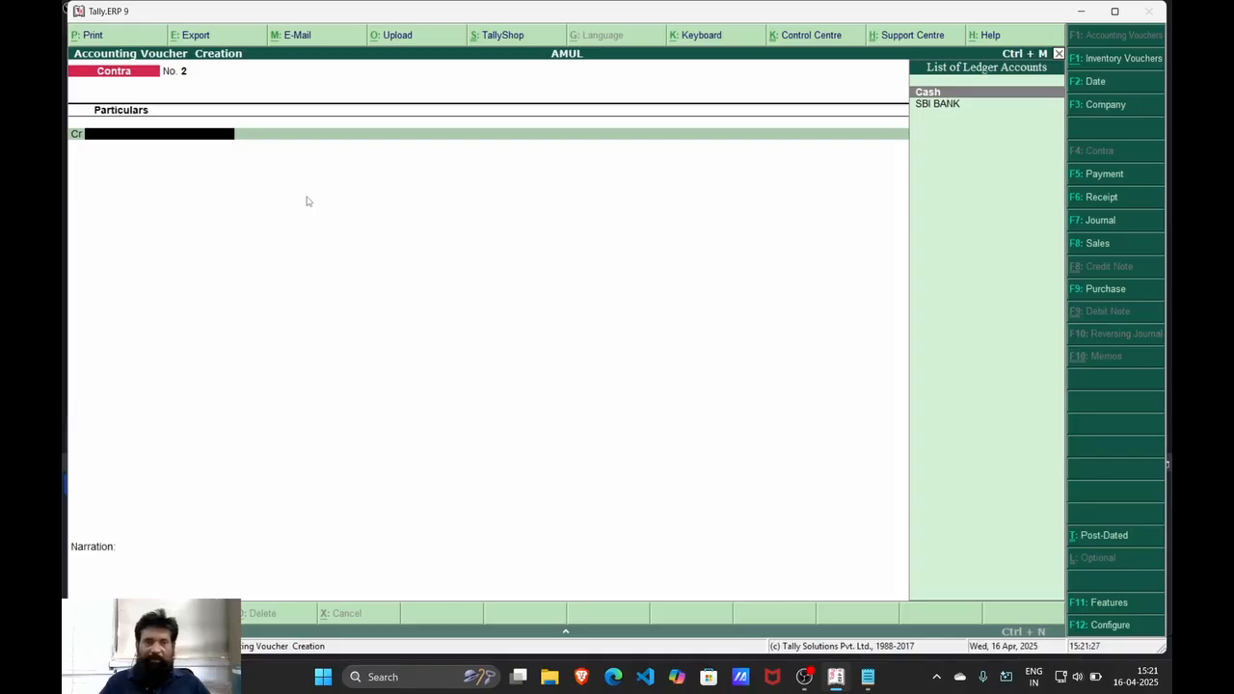
# Credit SBI BANK with 2000 in the second contra voucher, accepting the default bank allocation details
pyautogui.press('Down')
pyautogui.press('Return')
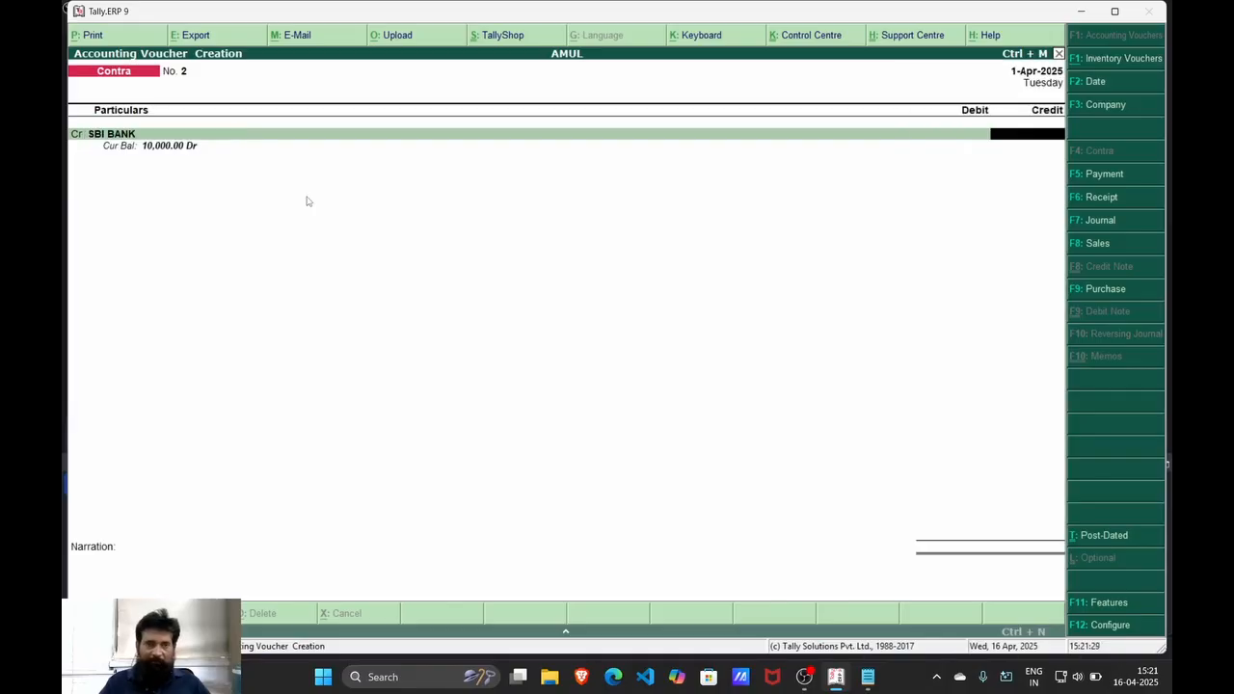
pyautogui.write('2000')
pyautogui.press('Return')
pyautogui.press('Return')
pyautogui.press('Return')
pyautogui.press('Return')
pyautogui.press('Return')
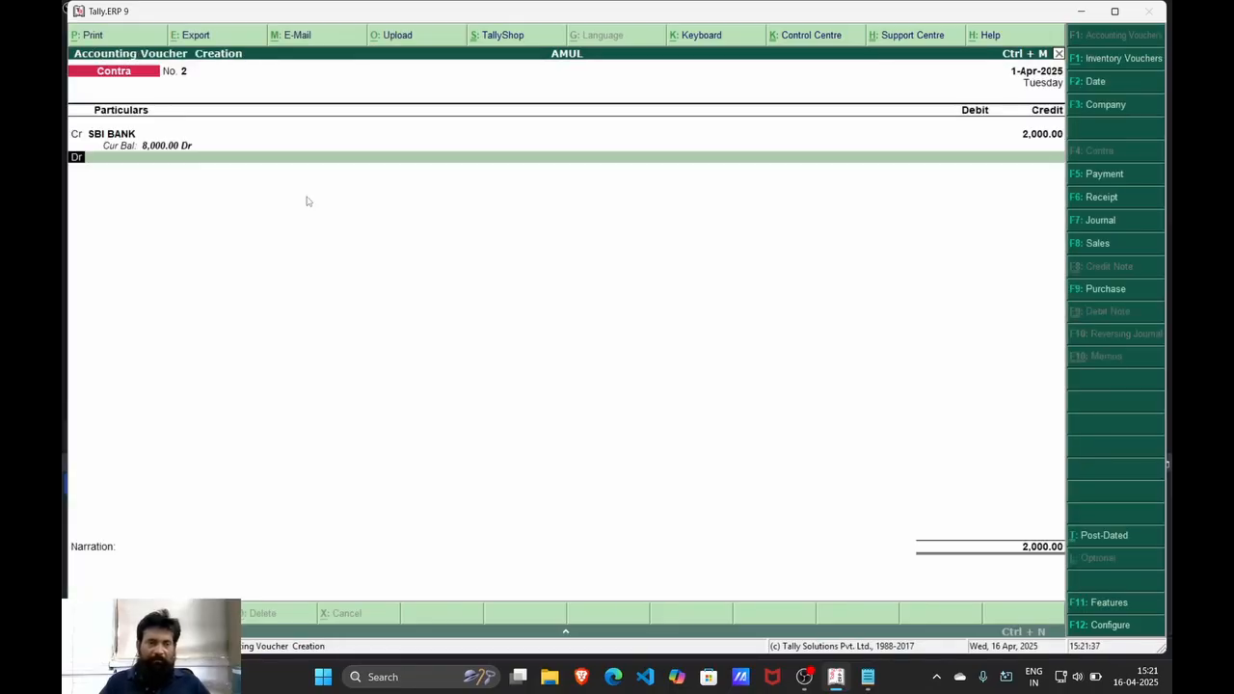
# Debit Cash with 2000, leave the narration blank and save the withdrawal contra voucher
pyautogui.press('Return')
pyautogui.press('Return')
pyautogui.press('Return')
pyautogui.press('Return')
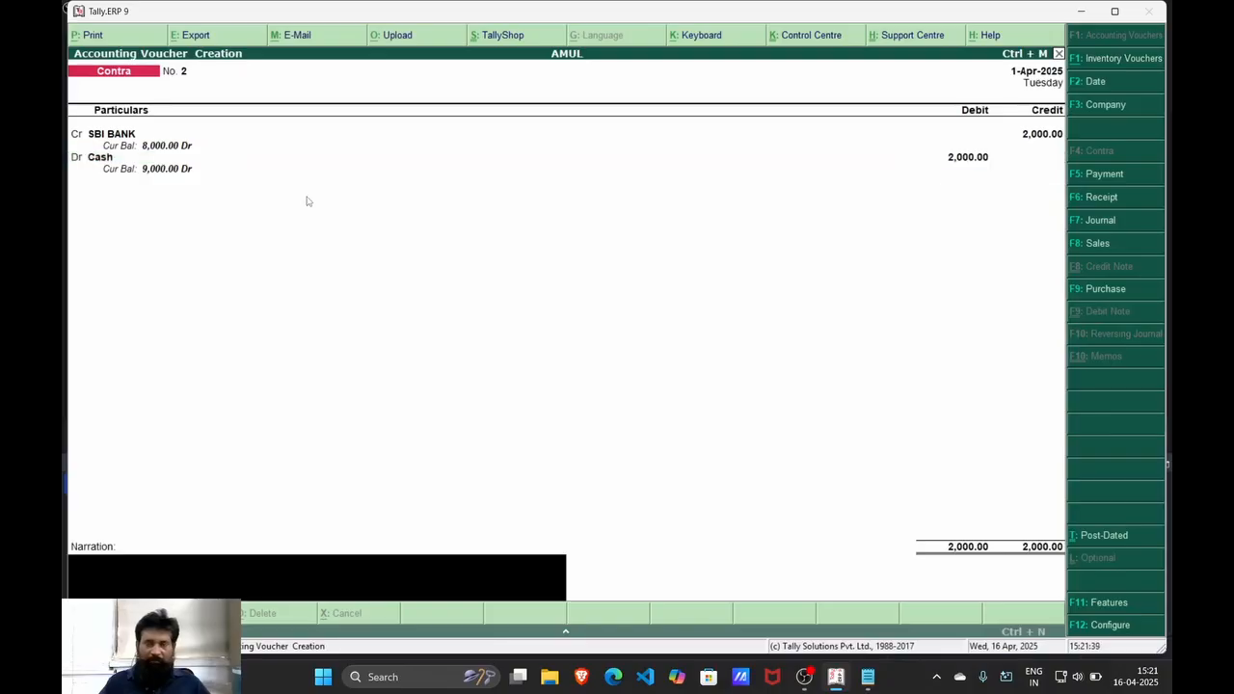
pyautogui.press('Return')
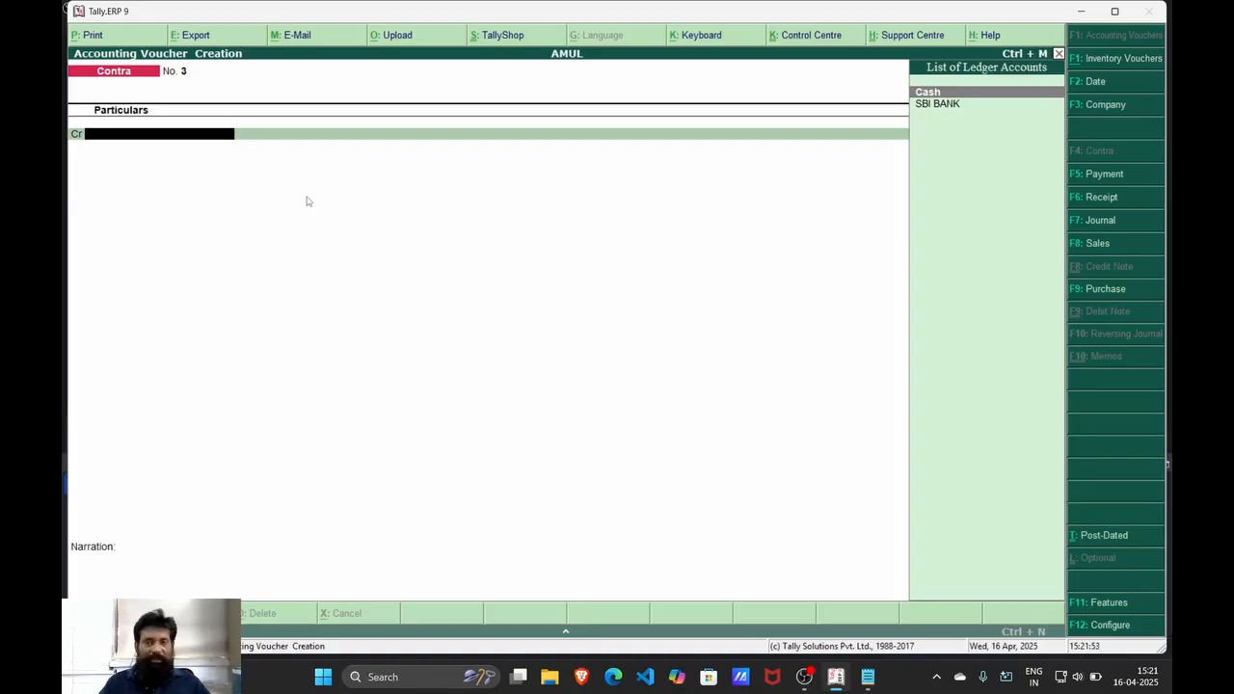
# Credit SBI BANK with 2000 in the third contra voucher, keeping the default bank allocation, and continue to the debit line
pyautogui.press('Down')
pyautogui.press('Return')
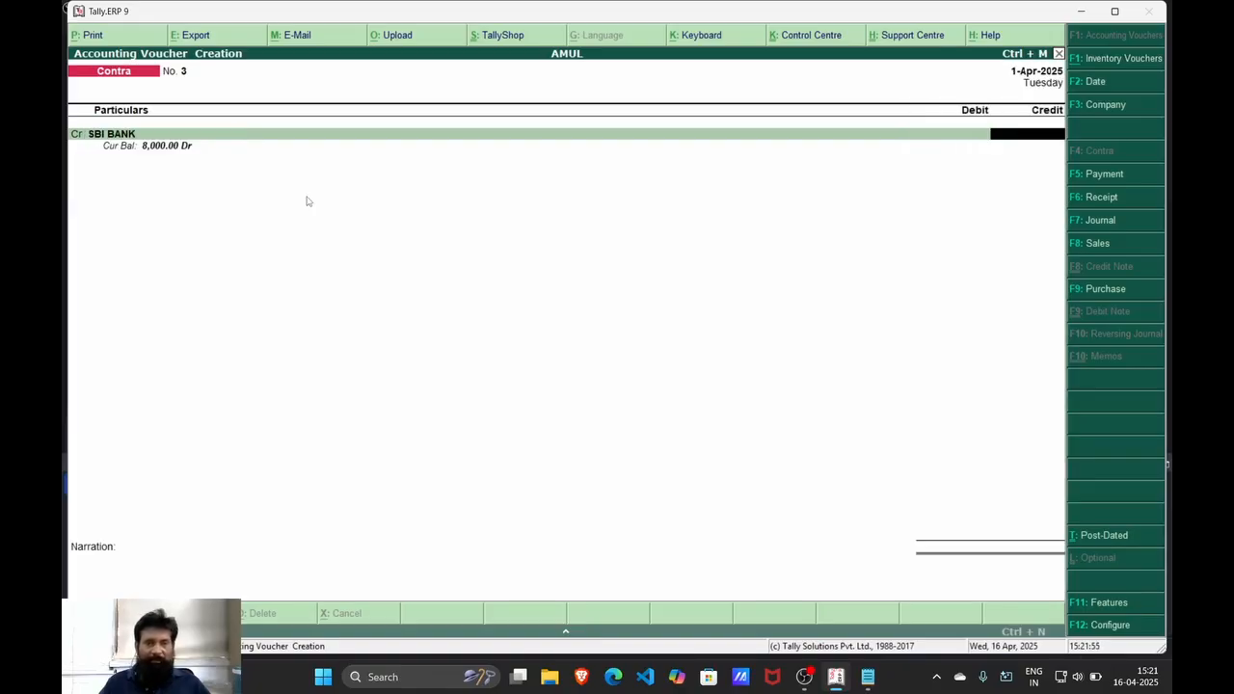
pyautogui.write('2000')
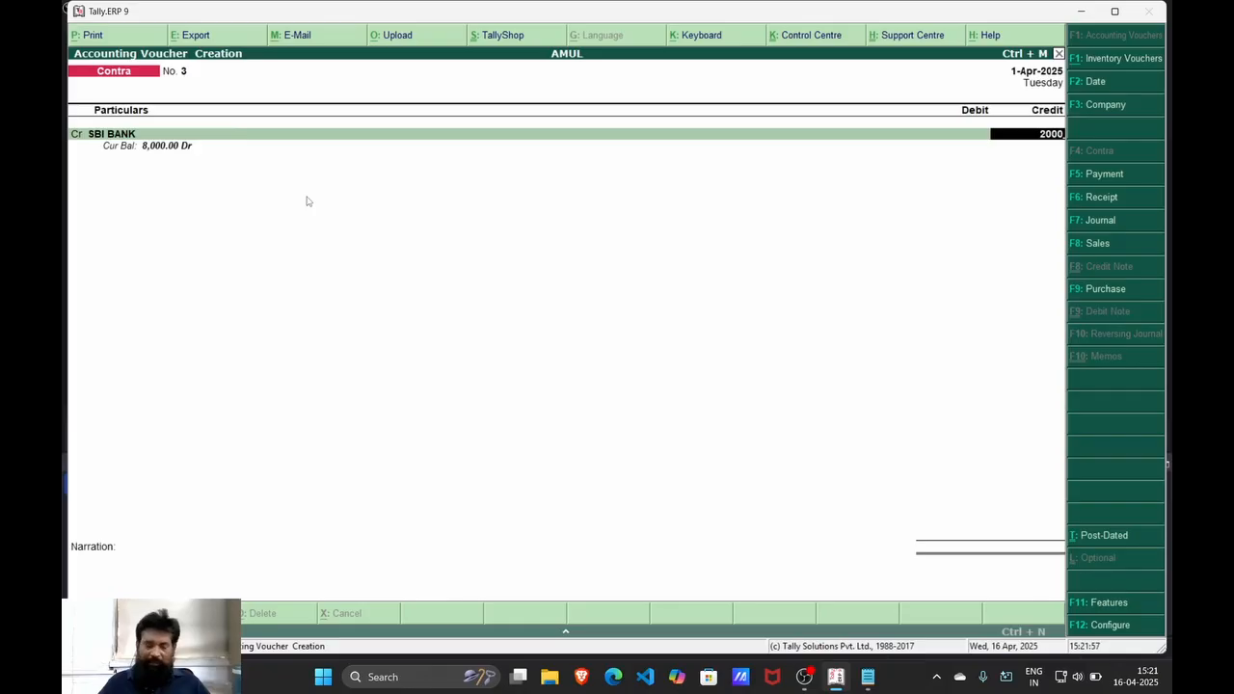
pyautogui.press('Return')
pyautogui.press('Return')
pyautogui.press('Return')
pyautogui.press('Return')
pyautogui.press('Return')
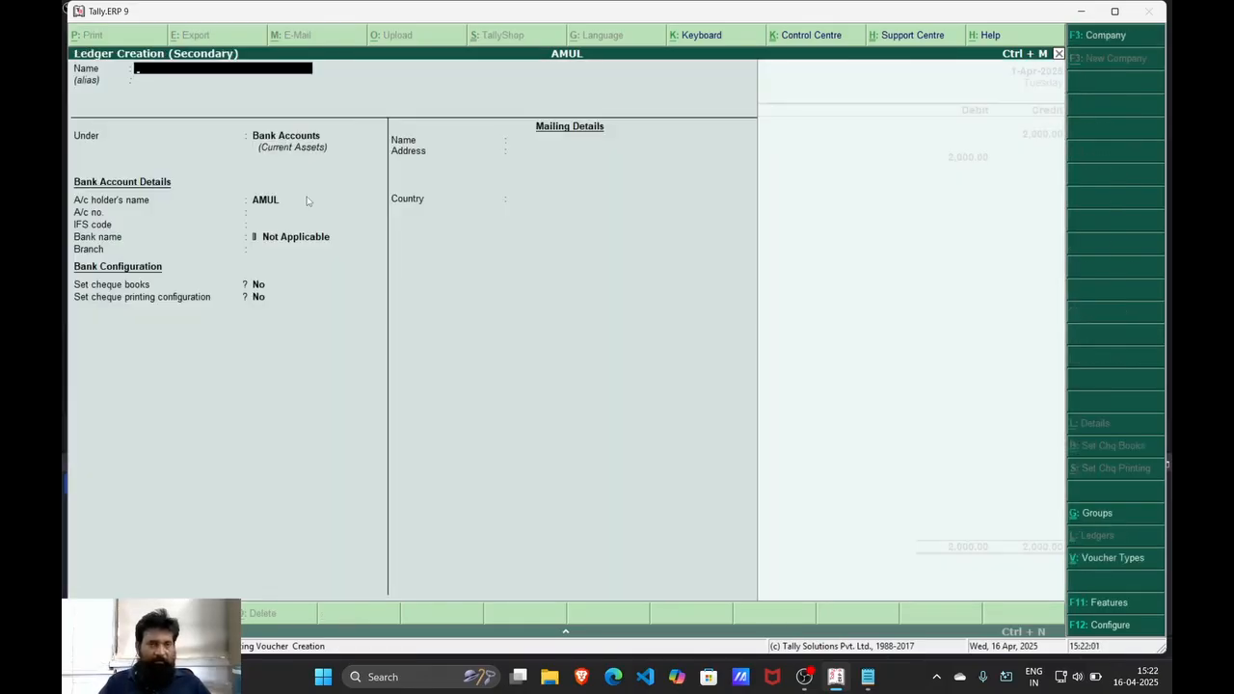
# Create a ledger named BOB BANK under Bank Accounts for the debit line, keeping the default bank and mailing details
pyautogui.hotkey('alt', 'c')
pyautogui.write('BOB BANK')
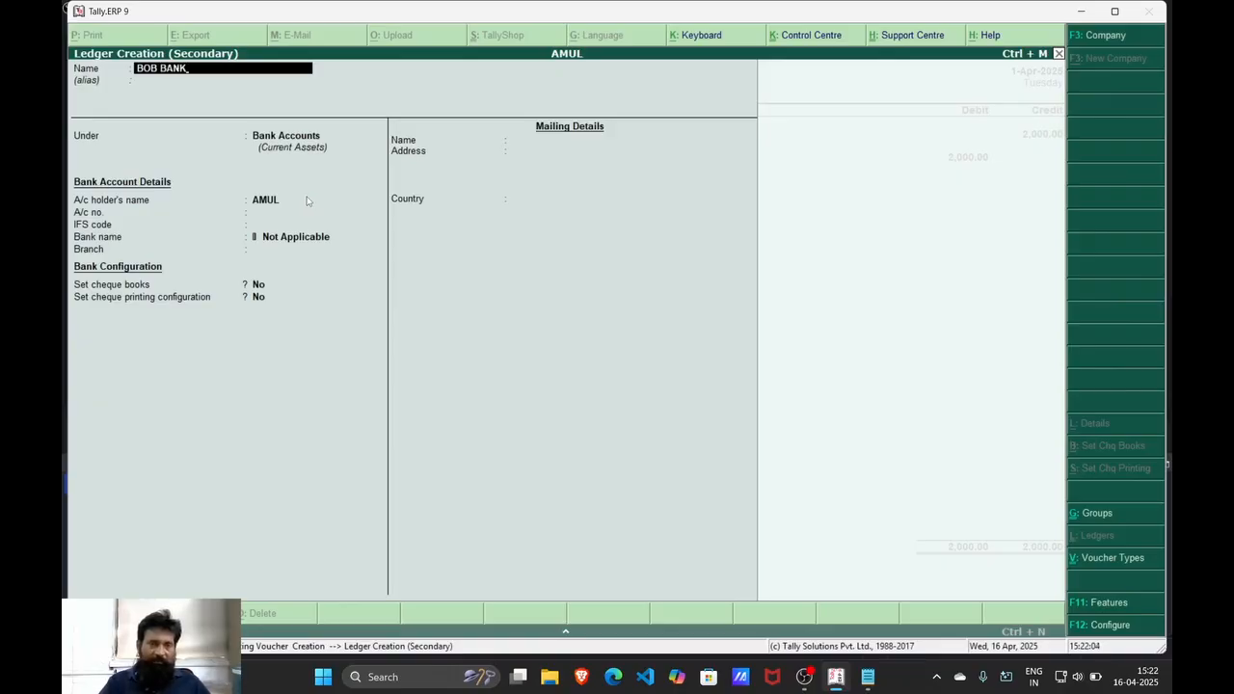
pyautogui.press('Return')
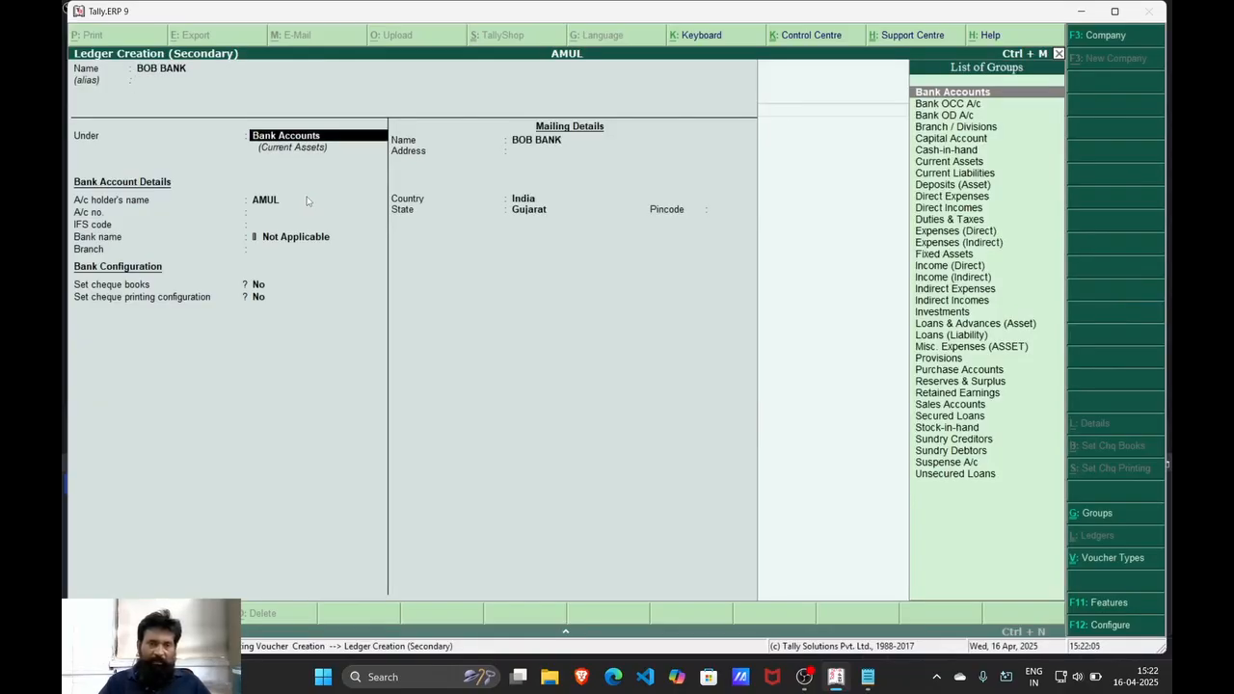
pyautogui.press('Return')
pyautogui.press('Return')
pyautogui.press('Return')
pyautogui.press('Return')
pyautogui.press('Return')
pyautogui.press('Return')
pyautogui.press('Return')
pyautogui.press('Return')
pyautogui.press('Return')
pyautogui.press('Return')
pyautogui.press('Return')
pyautogui.press('Return')
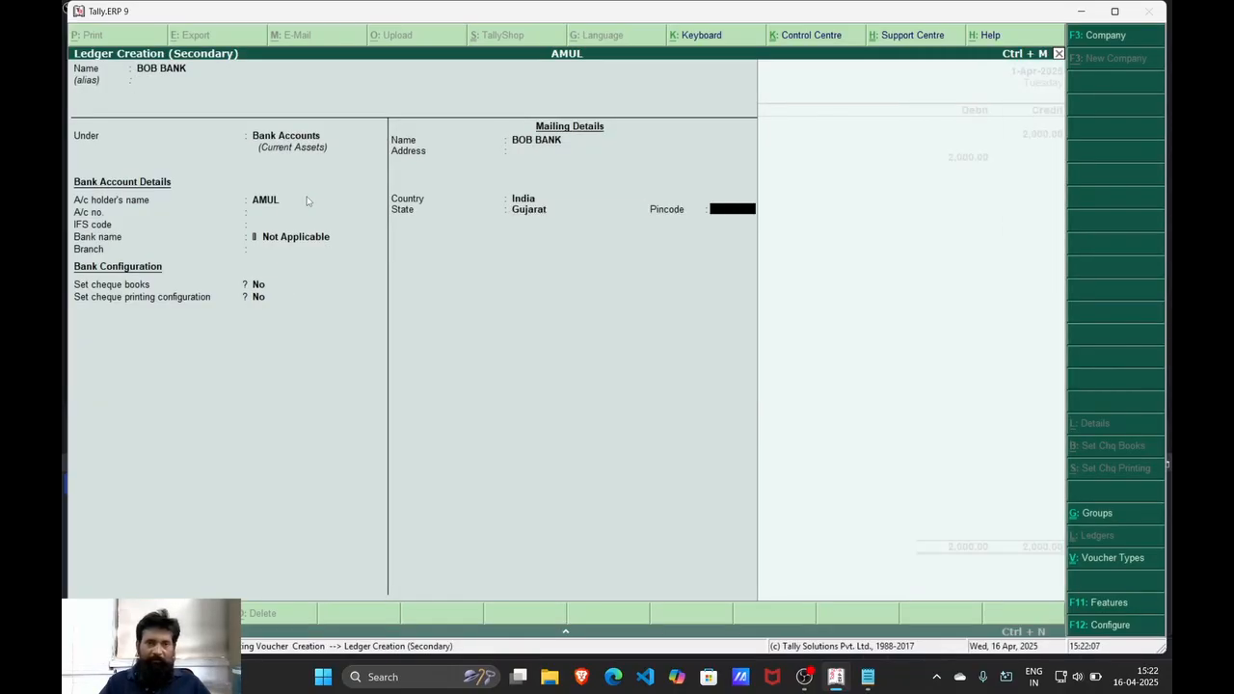
pyautogui.press('Return')
pyautogui.press('Return')
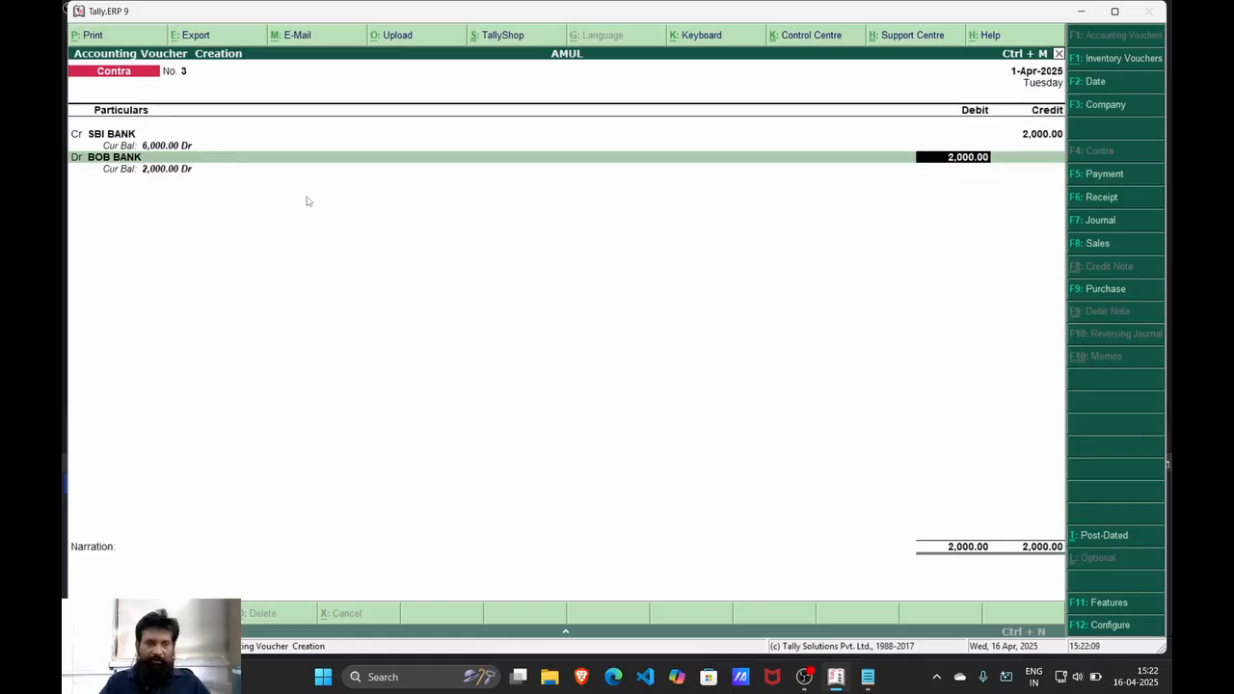
# Debit BOB BANK with 2000 as a Cheque/DD transaction, keeping the 1-Apr-2025 instrument date and leaving the bank blank
pyautogui.press('Return')
pyautogui.press('Return')
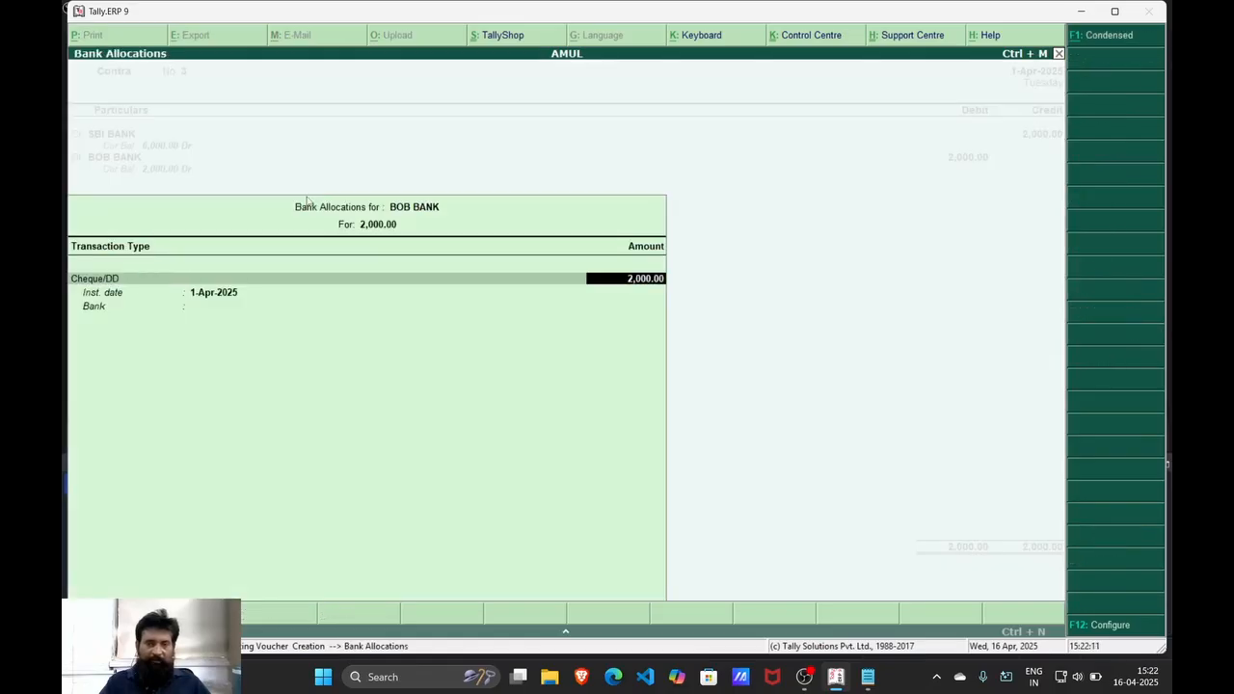
pyautogui.press('Return')
pyautogui.press('Return')
pyautogui.press('Return')
pyautogui.press('Return')
pyautogui.press('Return')
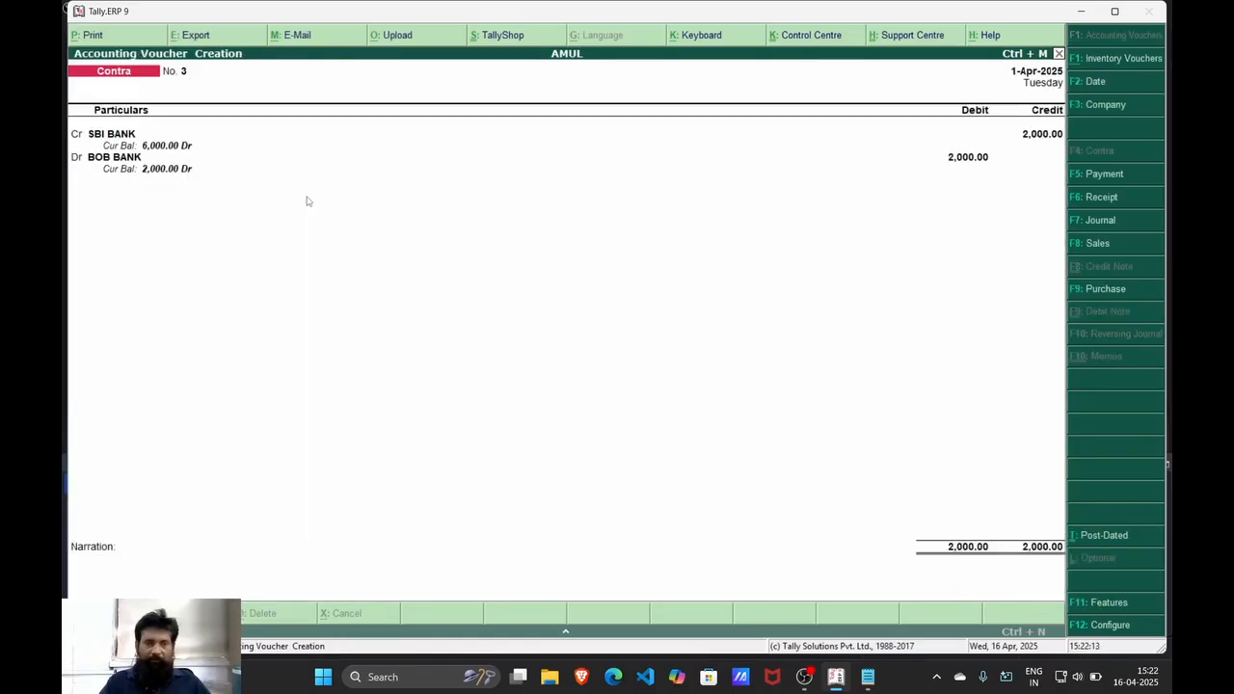